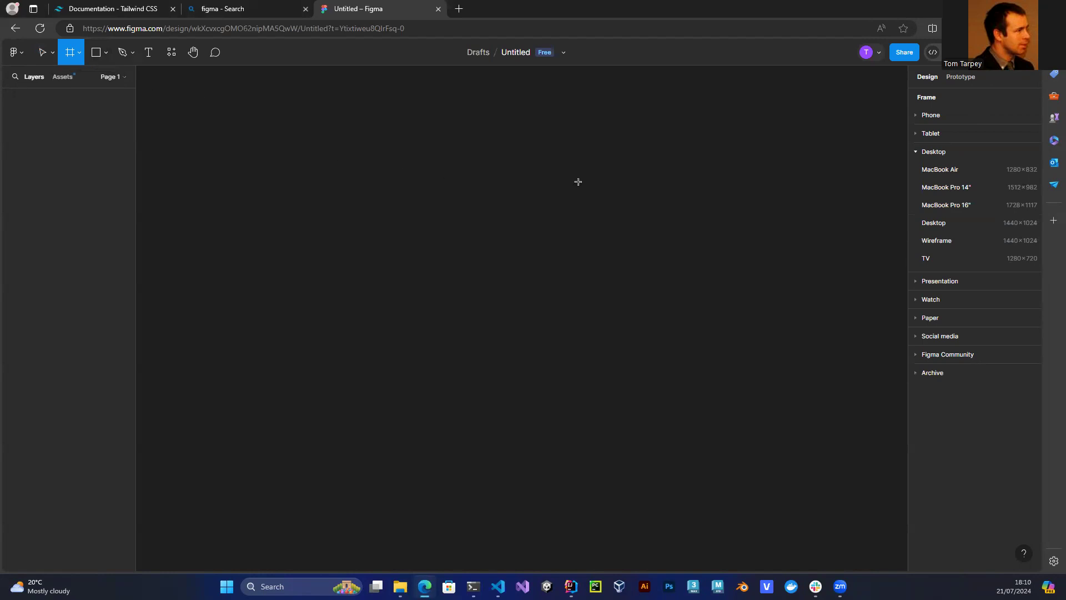
# Create a Desktop preset frame of 1440 × 1024 and rename it Webpage.
pyautogui.click(931, 228)
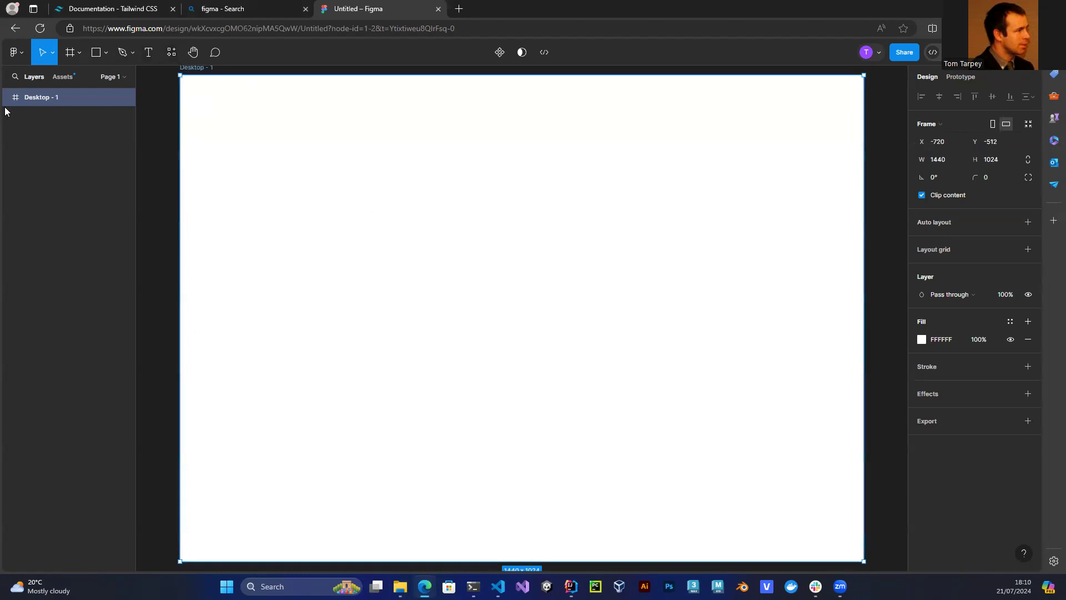
pyautogui.doubleClick(37, 99)
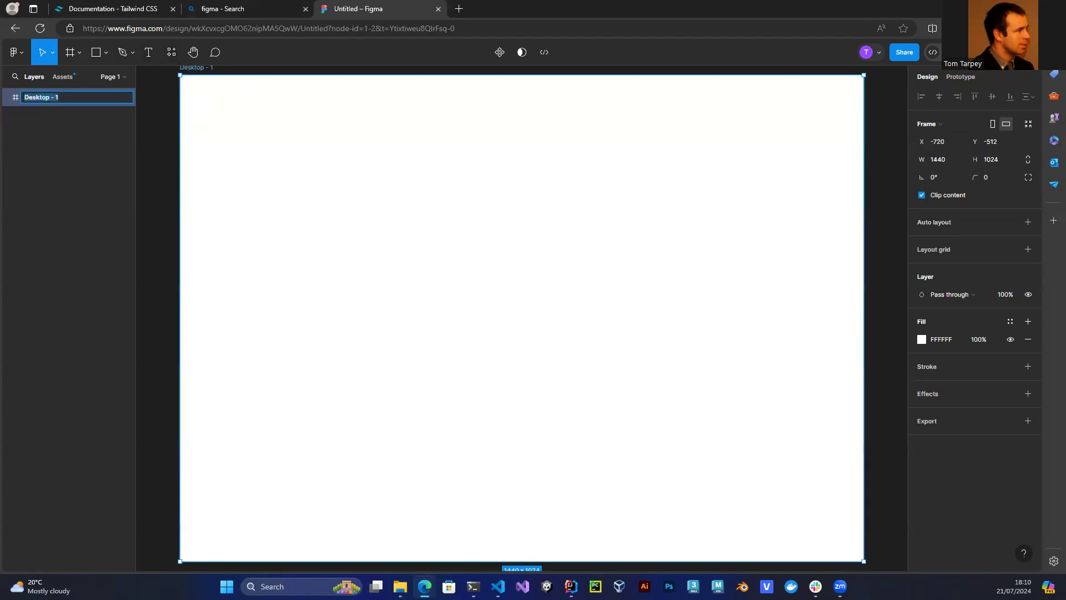
pyautogui.write('Webpage')
pyautogui.press('Return')
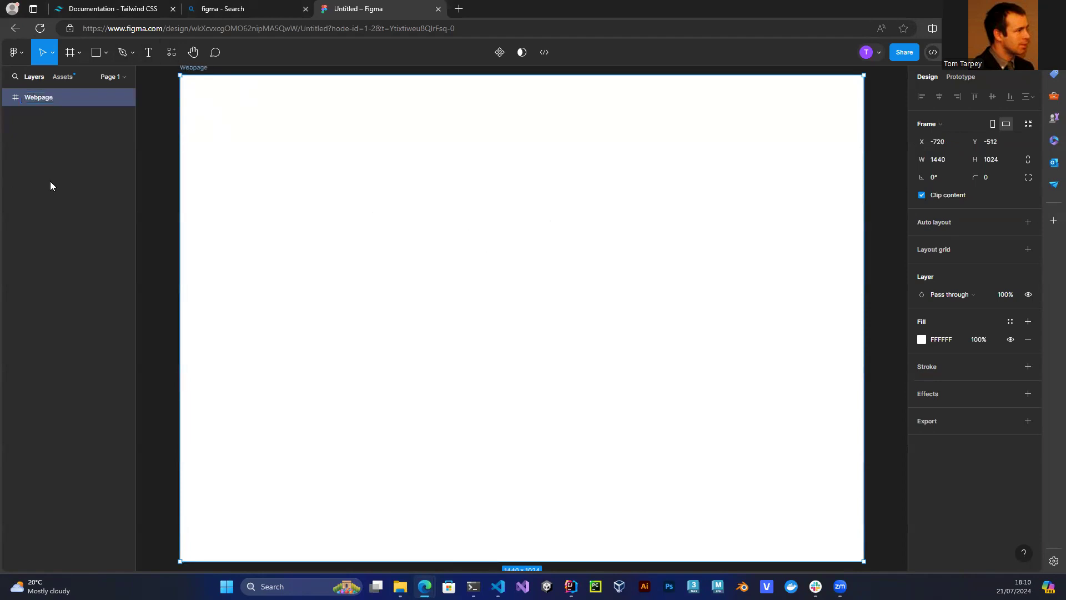
# Draw a 1440 × 1024 rectangle that covers the whole Webpage frame.
pyautogui.click(96, 52)
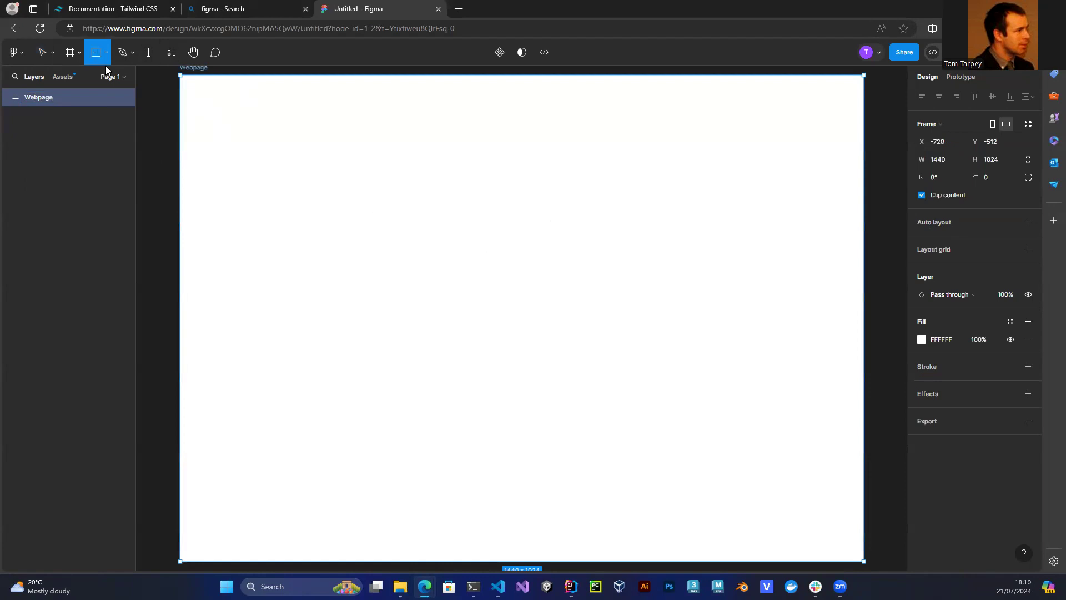
pyautogui.moveTo(181, 76); pyautogui.dragTo(275, 188)
pyautogui.moveTo(318, 228)
pyautogui.mouseDown()
pyautogui.moveTo(419, 329)
pyautogui.moveTo(623, 419)
pyautogui.moveTo(762, 499)
pyautogui.moveTo(820, 553)
pyautogui.moveTo(863, 561)
pyautogui.mouseUp()
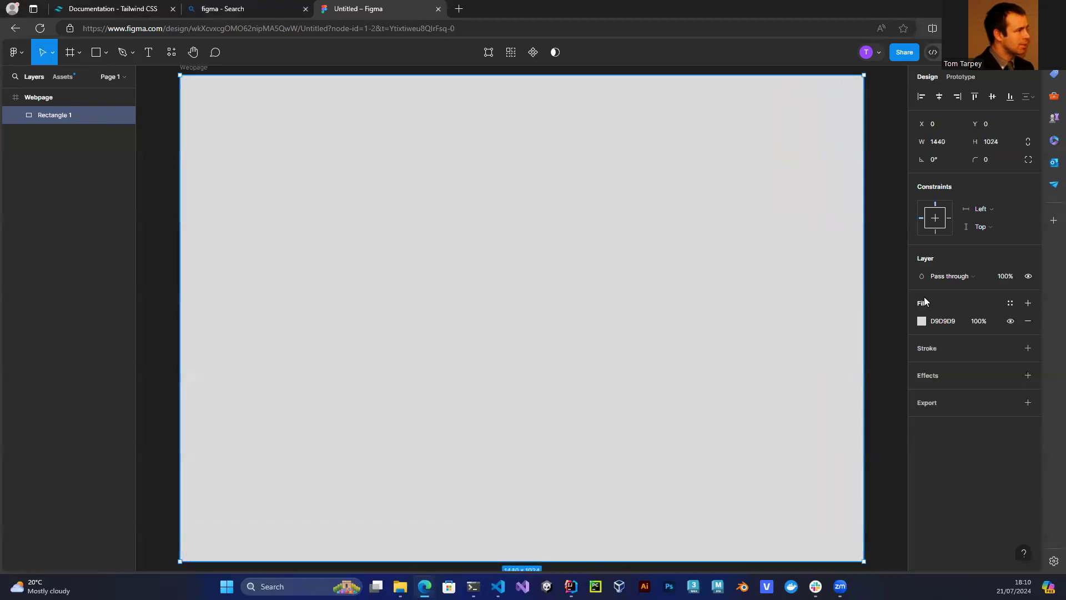
# Give the rectangle a black inside stroke, trying a width of 10 and then 20, and round its corners with a radius of 20.
pyautogui.click(947, 350)
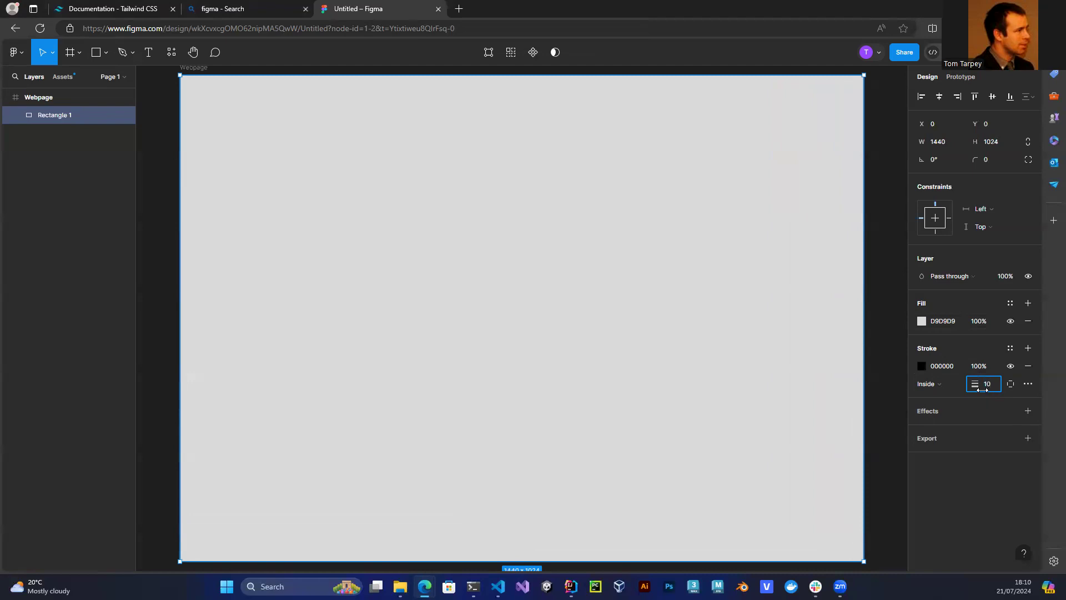
pyautogui.press('Return')
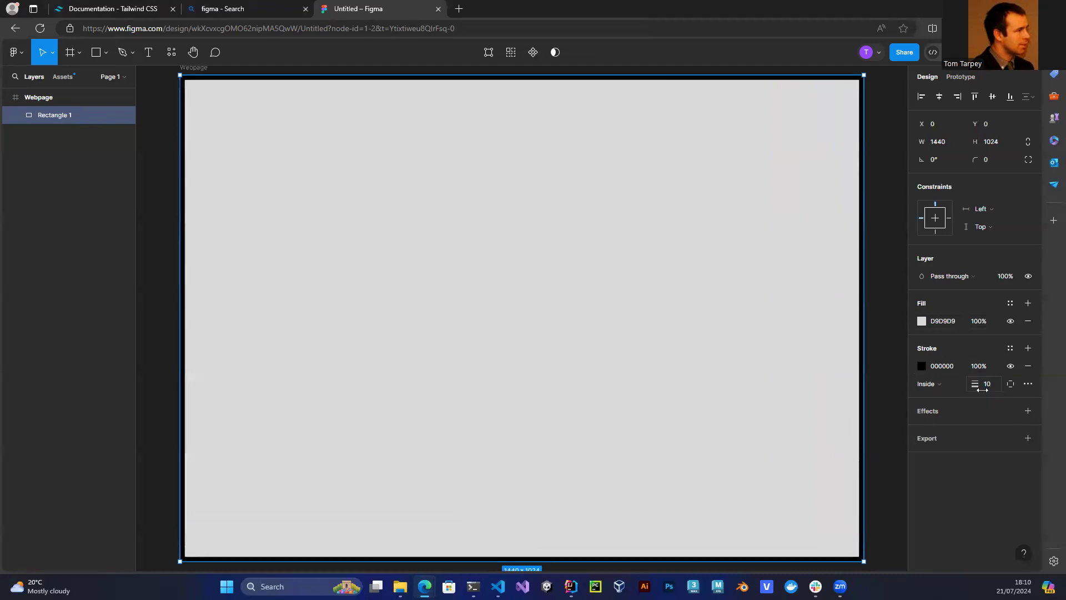
pyautogui.click(989, 384)
pyautogui.write('20')
pyautogui.press('Return')
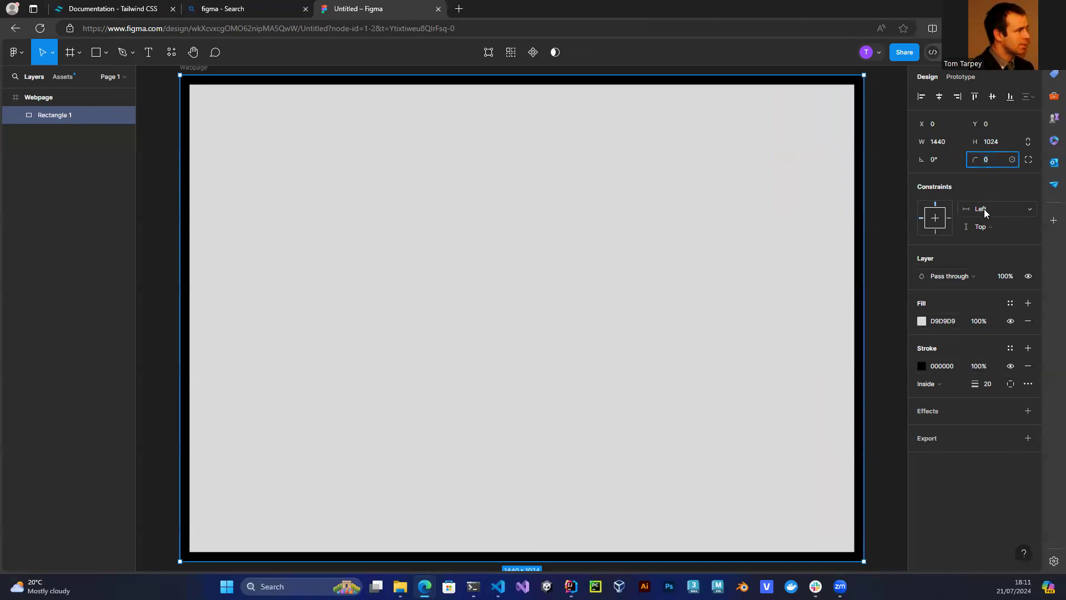
pyautogui.write('20')
pyautogui.press('Tab')
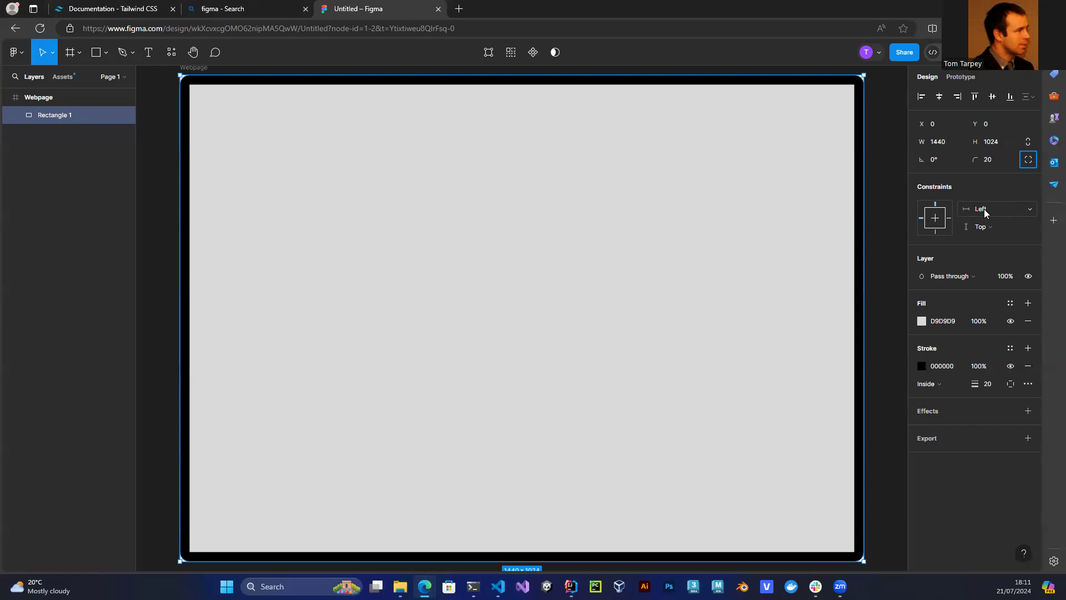
# Reset the rectangle's corner radius to 0 and remove its stroke.
pyautogui.click(991, 160)
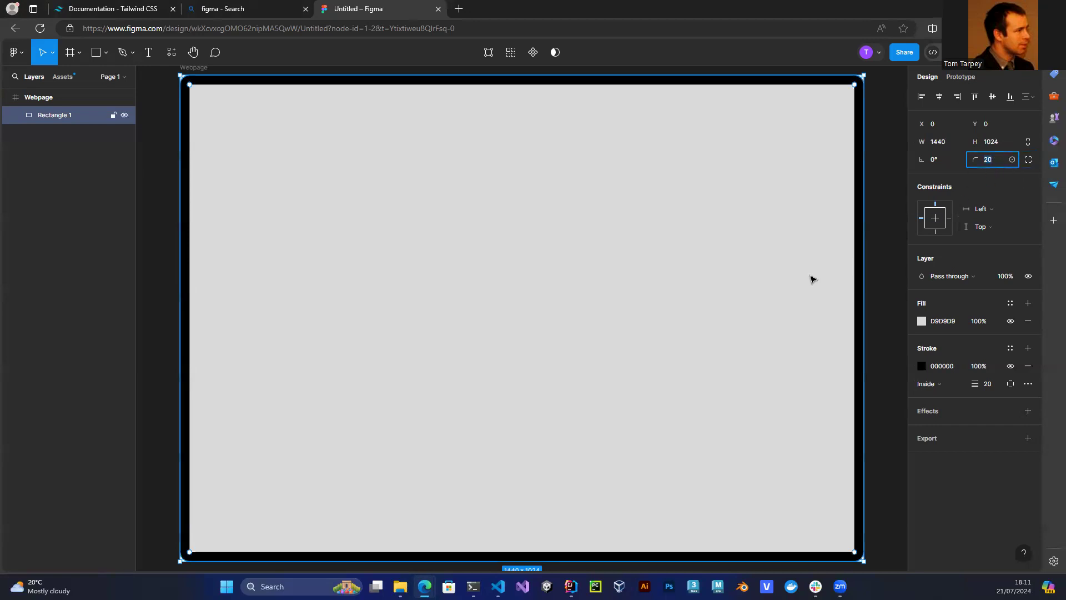
pyautogui.write('0')
pyautogui.press('Return')
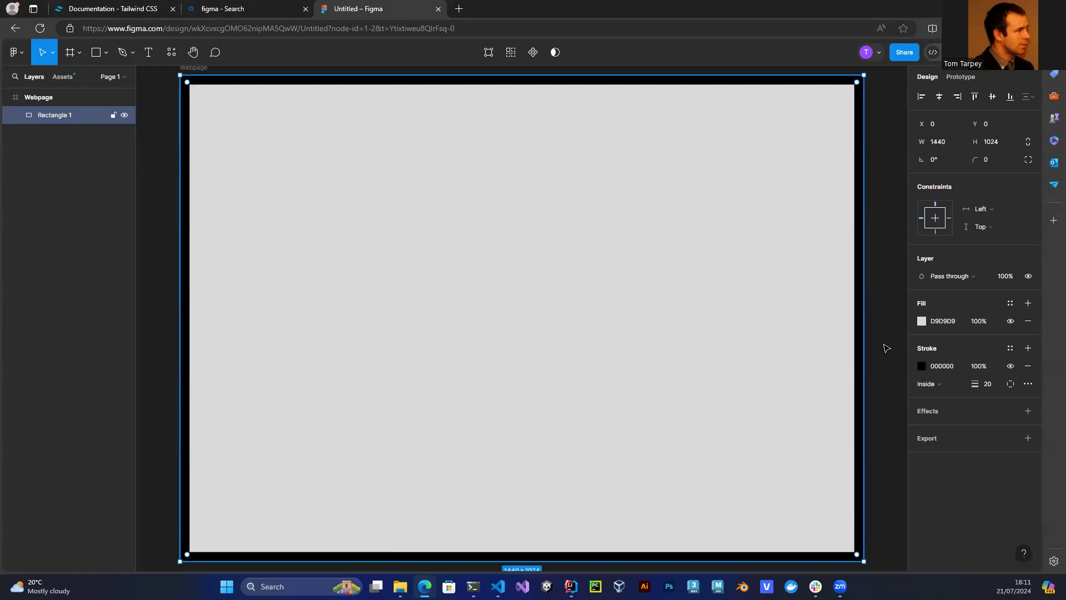
pyautogui.click(1029, 366)
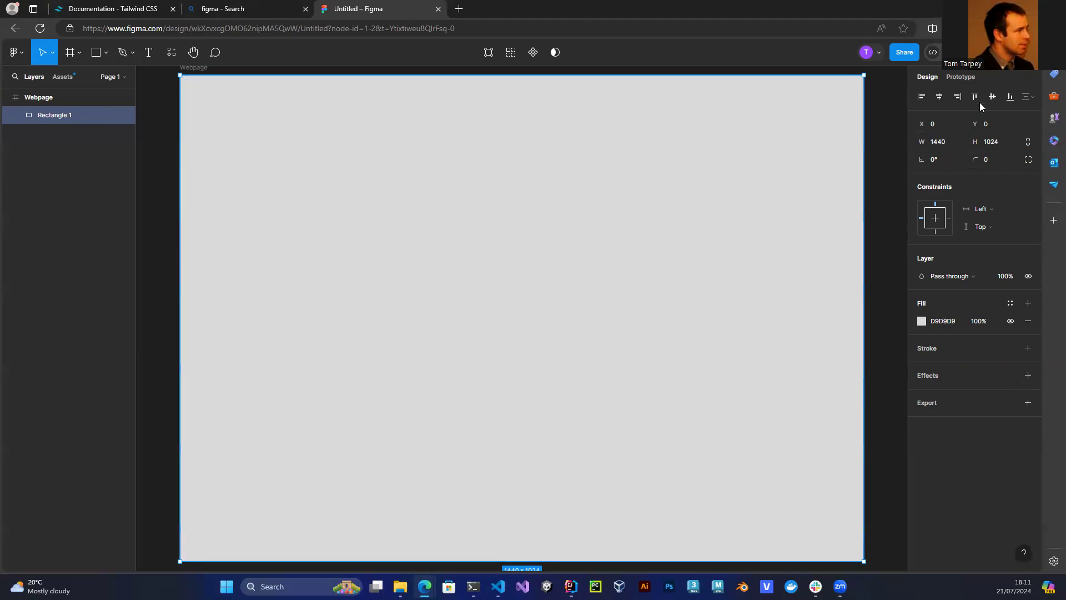
# Rename the rectangle layer inside the Webpage frame as Body.
pyautogui.rightClick(51, 117)
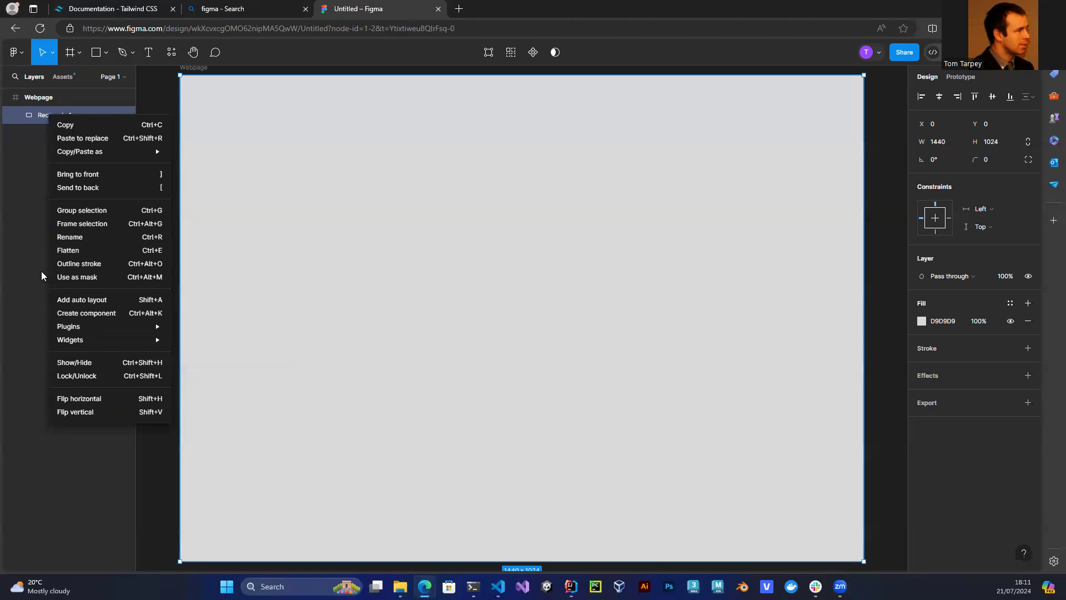
pyautogui.click(61, 237)
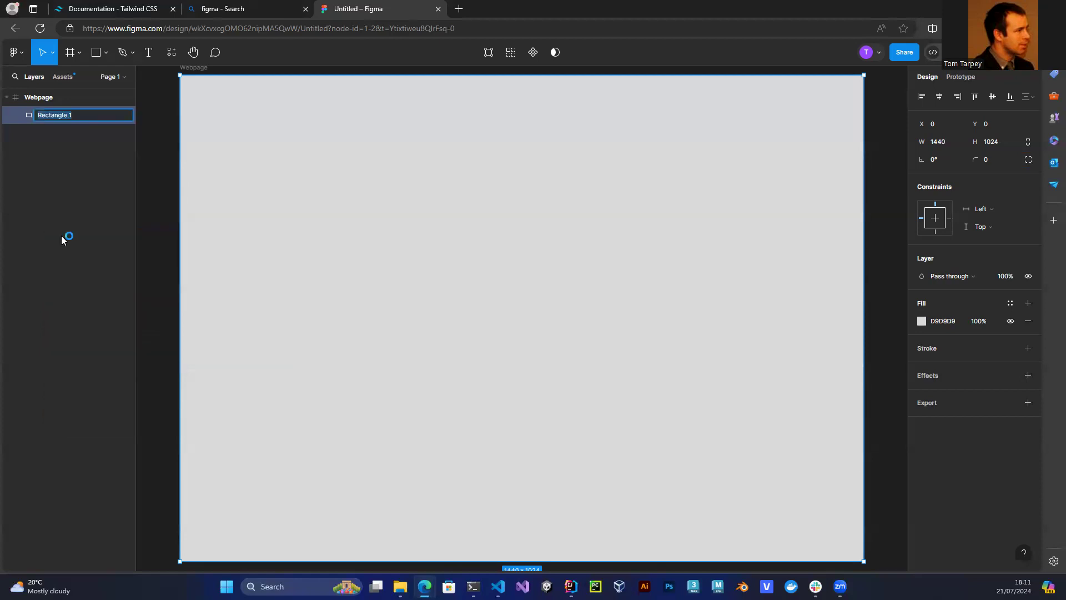
pyautogui.write('Body')
pyautogui.press('Return')
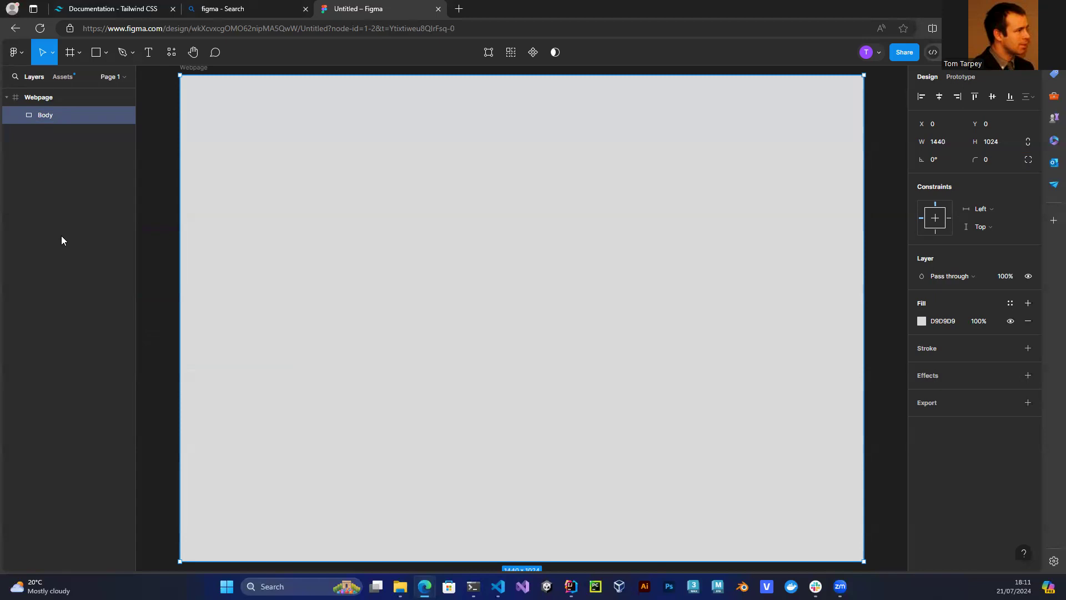
# Change the Body rectangle's fill to the mint green 7EFFC9.
pyautogui.click(928, 321)
pyautogui.click(923, 322)
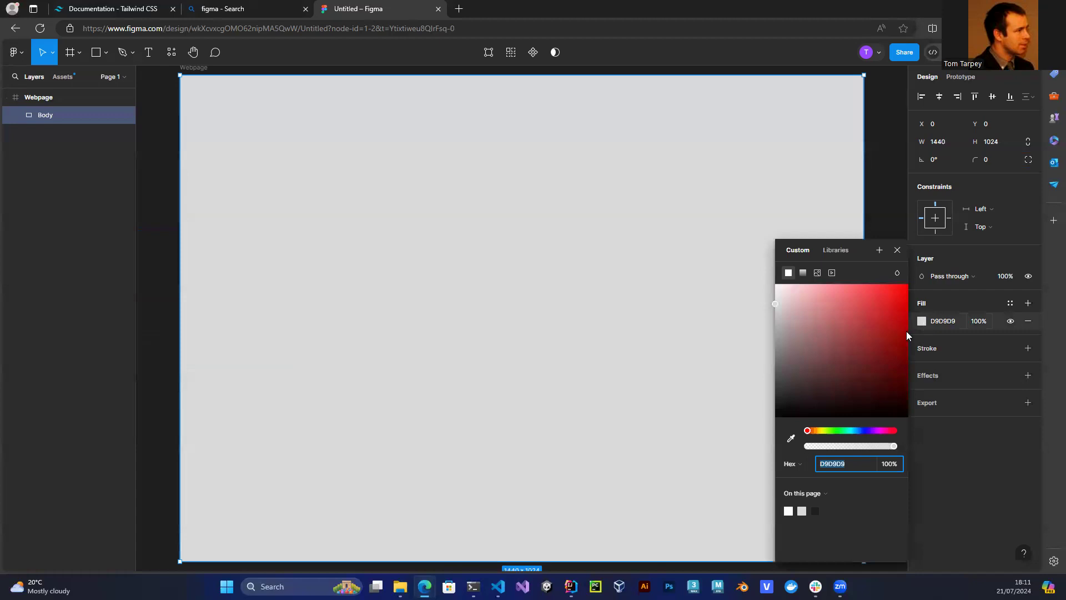
pyautogui.click(843, 430)
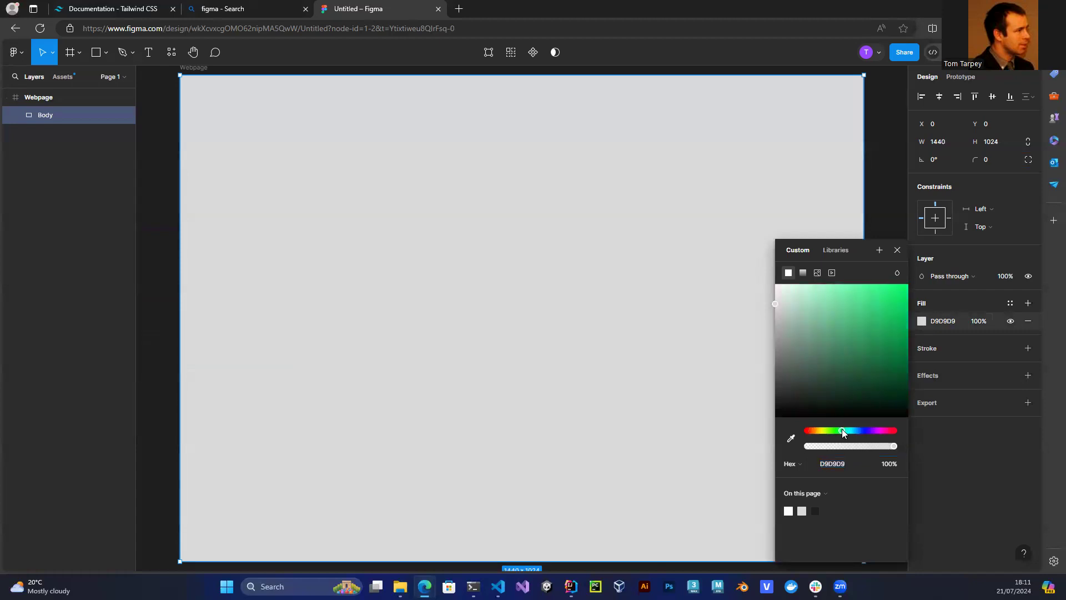
pyautogui.moveTo(836, 333); pyautogui.dragTo(843, 280)
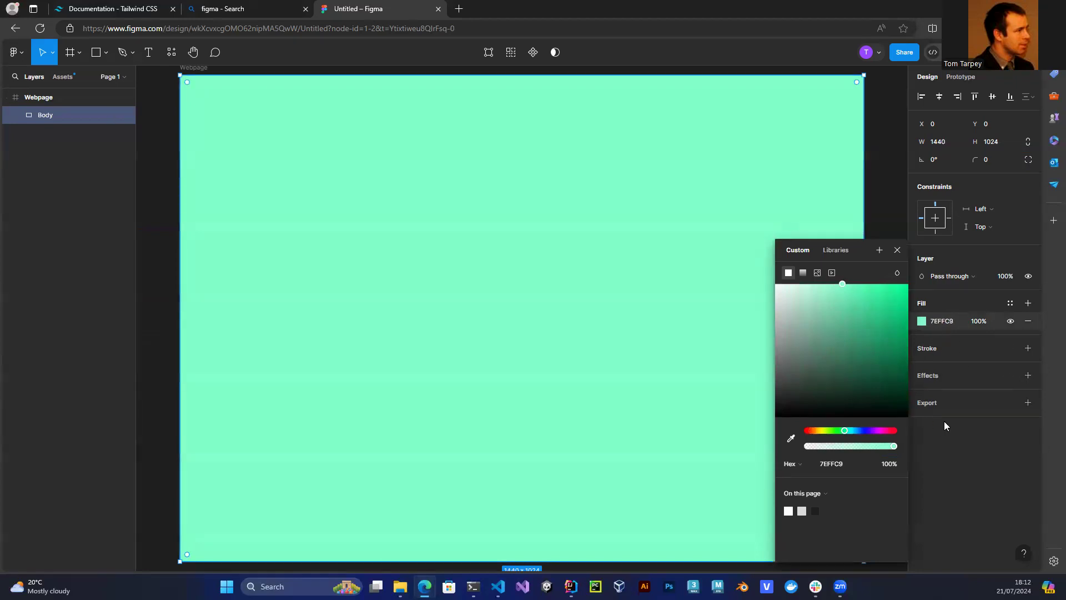
pyautogui.click(953, 443)
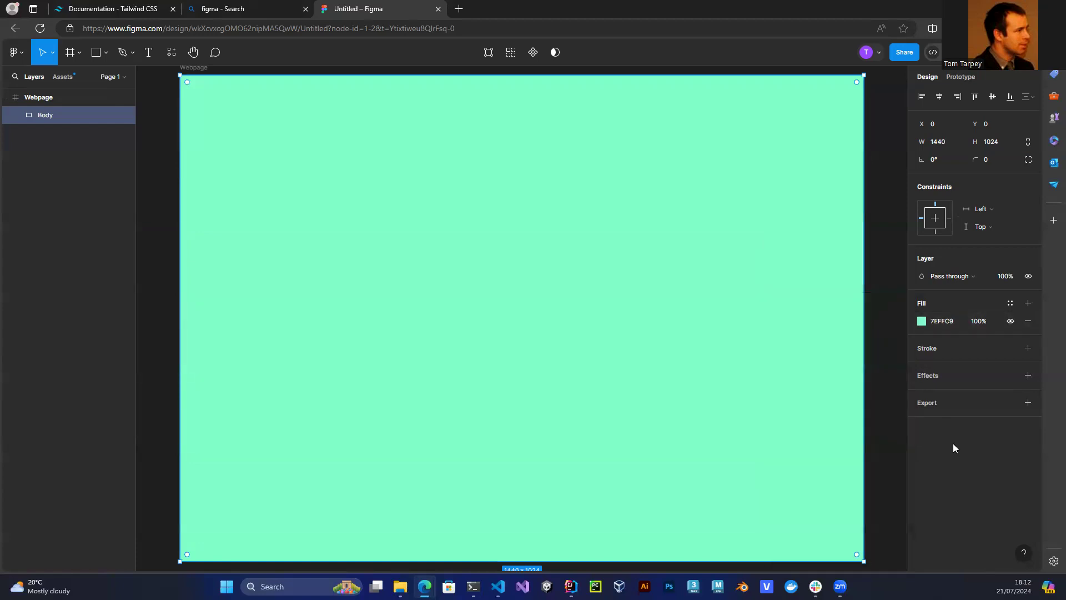
# Draw a portrait frame of about 362 × 696 on the empty canvas to the left of the Webpage frame.
pyautogui.moveTo(157, 222); pyautogui.dragTo(508, 212)
pyautogui.click(80, 52)
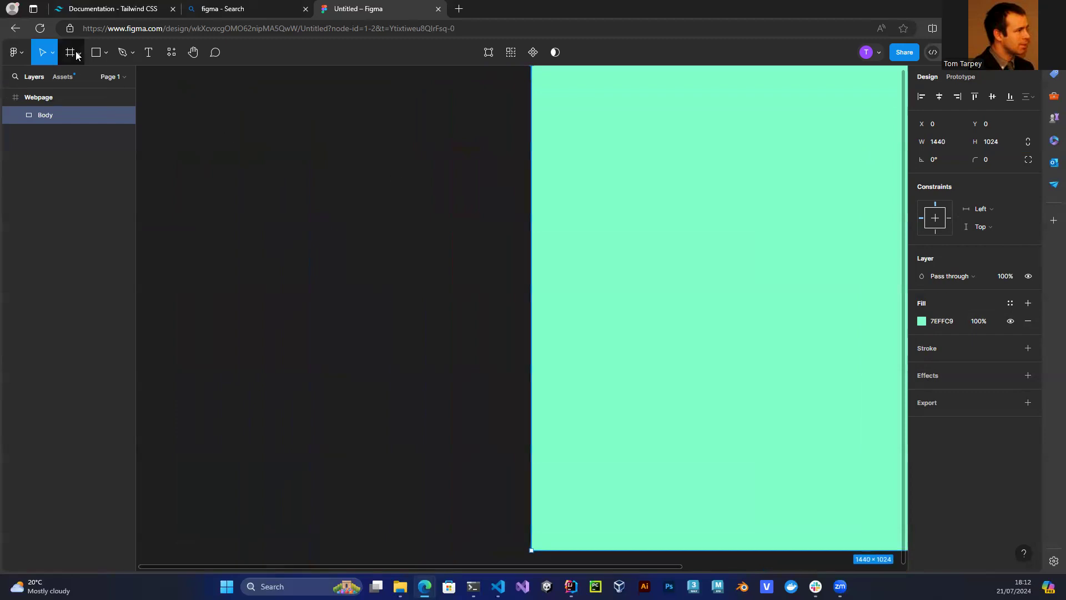
pyautogui.click(64, 78)
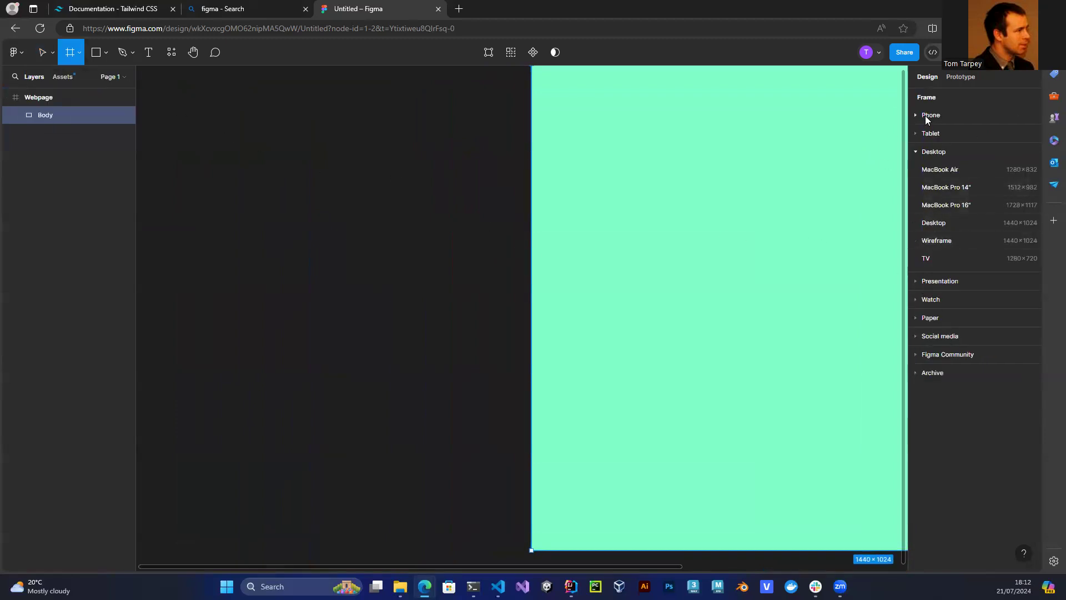
pyautogui.moveTo(193, 114)
pyautogui.mouseDown()
pyautogui.moveTo(331, 403)
pyautogui.moveTo(366, 444)
pyautogui.mouseUp()
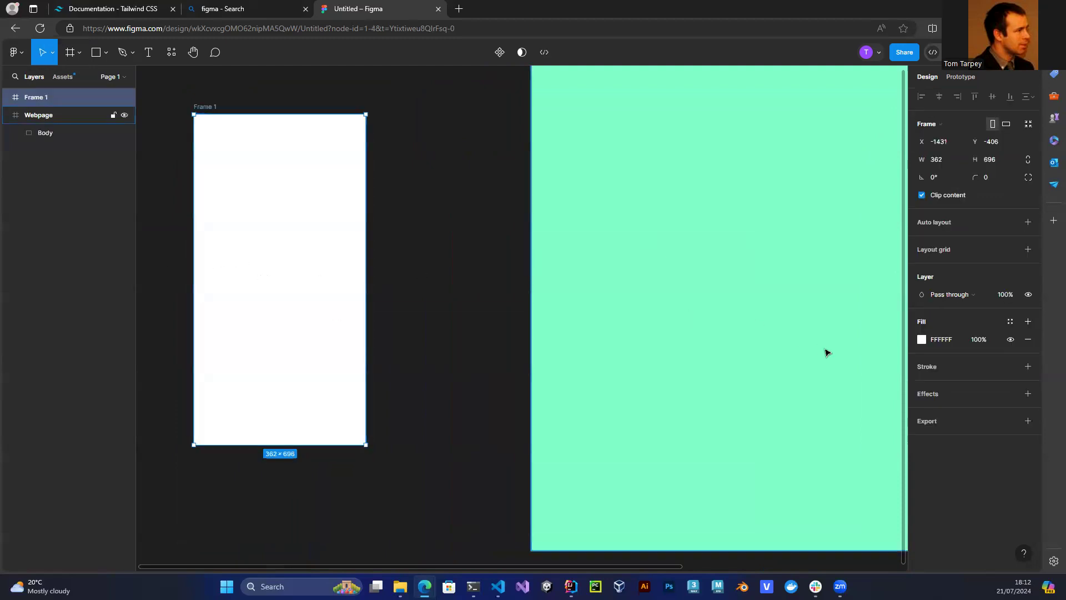
pyautogui.click(692, 199)
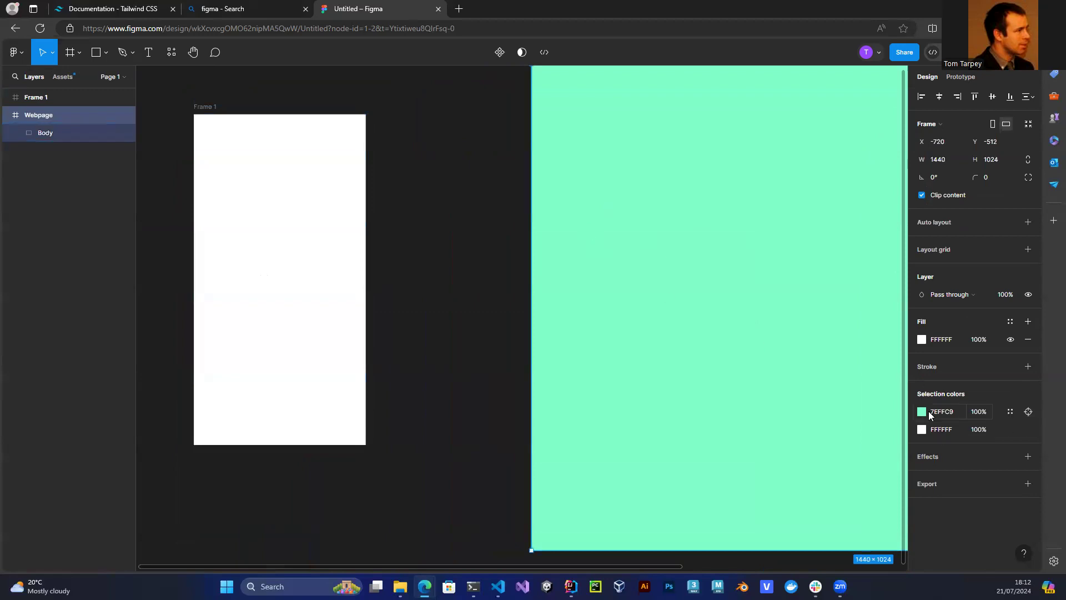
pyautogui.click(481, 386)
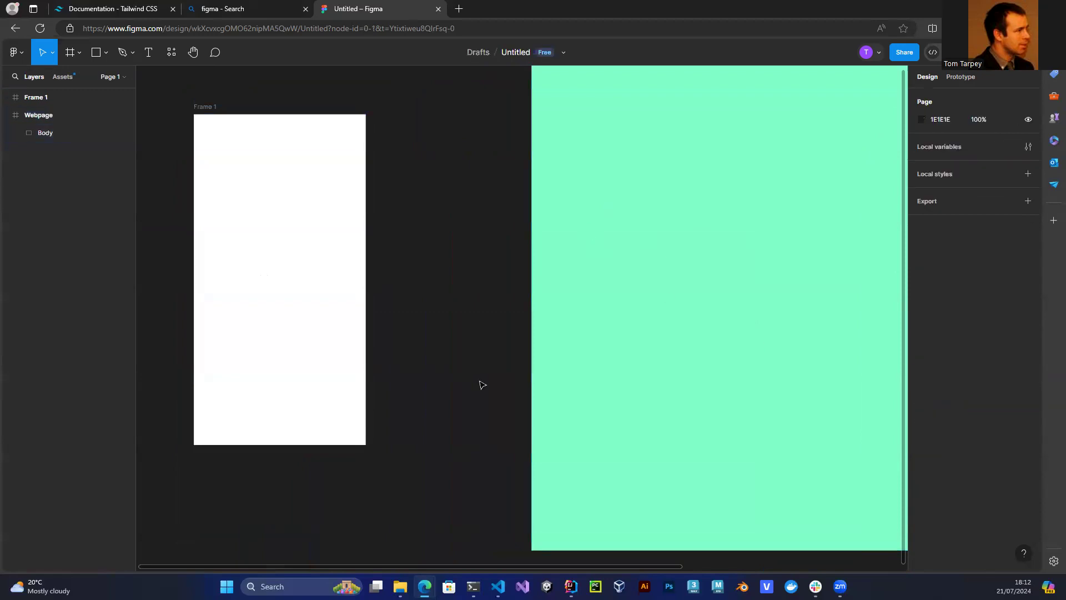
pyautogui.click(635, 378)
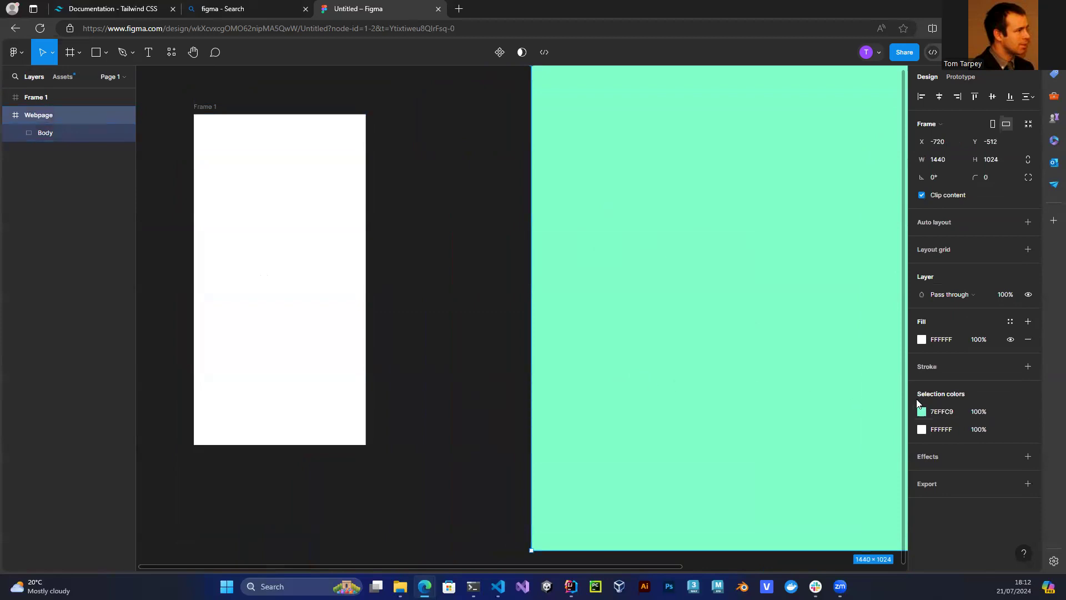
# Draw a swatch rectangle of about 106 × 95 near the upper-left corner of the new portrait frame.
pyautogui.click(344, 287)
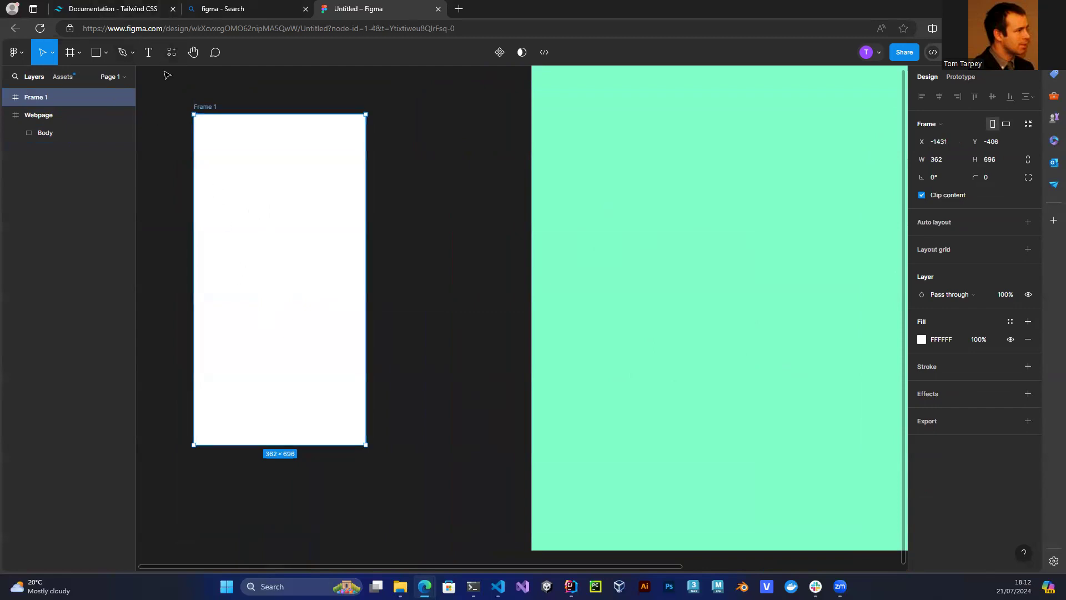
pyautogui.click(92, 60)
pyautogui.moveTo(213, 143)
pyautogui.mouseDown()
pyautogui.moveTo(245, 182)
pyautogui.moveTo(263, 188)
pyautogui.mouseUp()
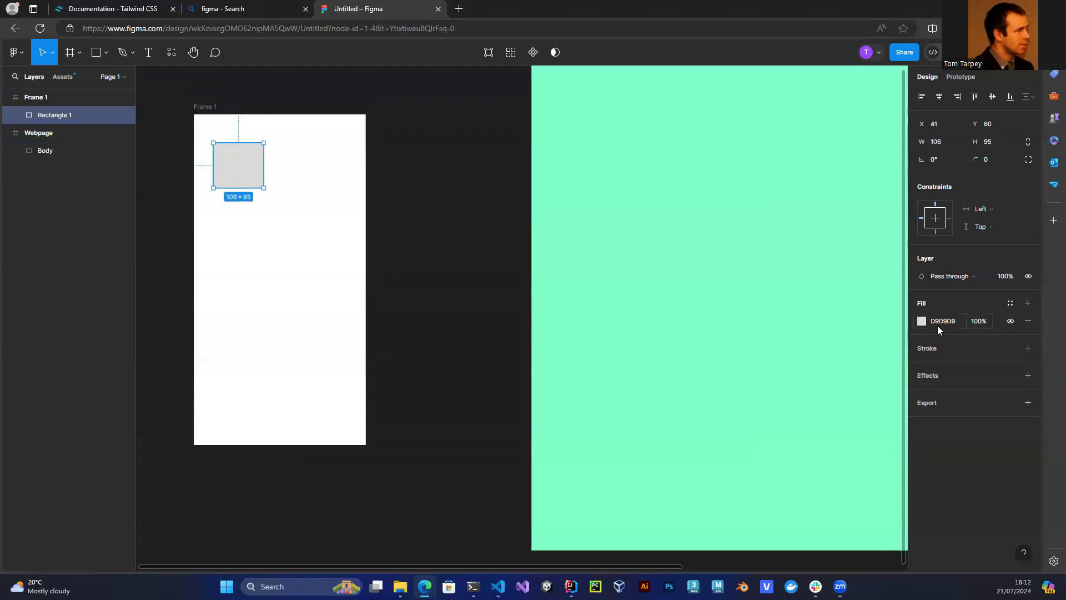
# Fill the swatch rectangle with the mint green 7EFFC9 sampled from the Body rectangle.
pyautogui.click(896, 315)
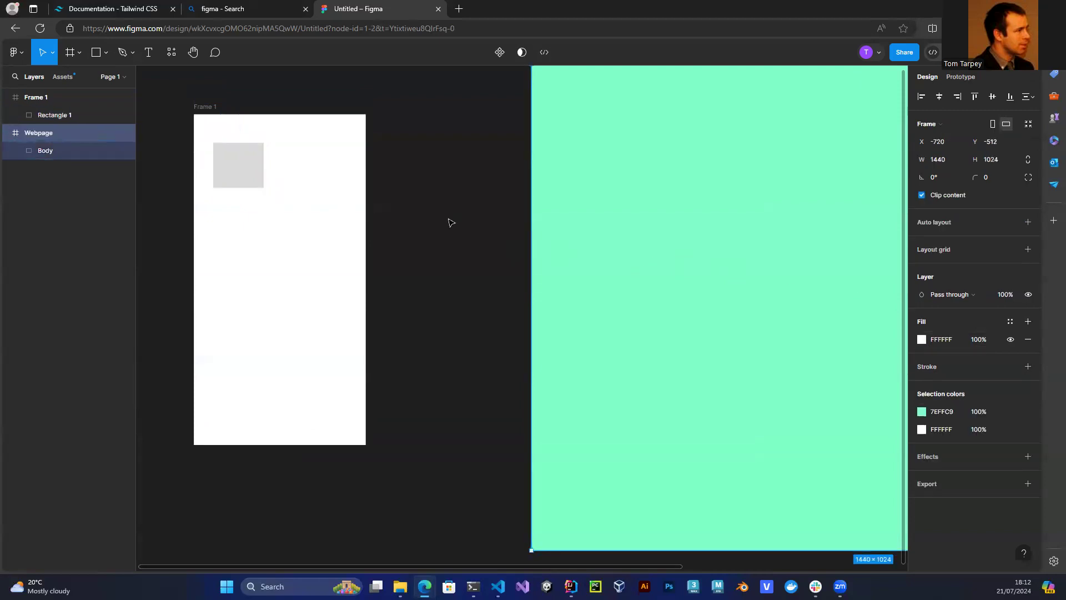
pyautogui.click(237, 173)
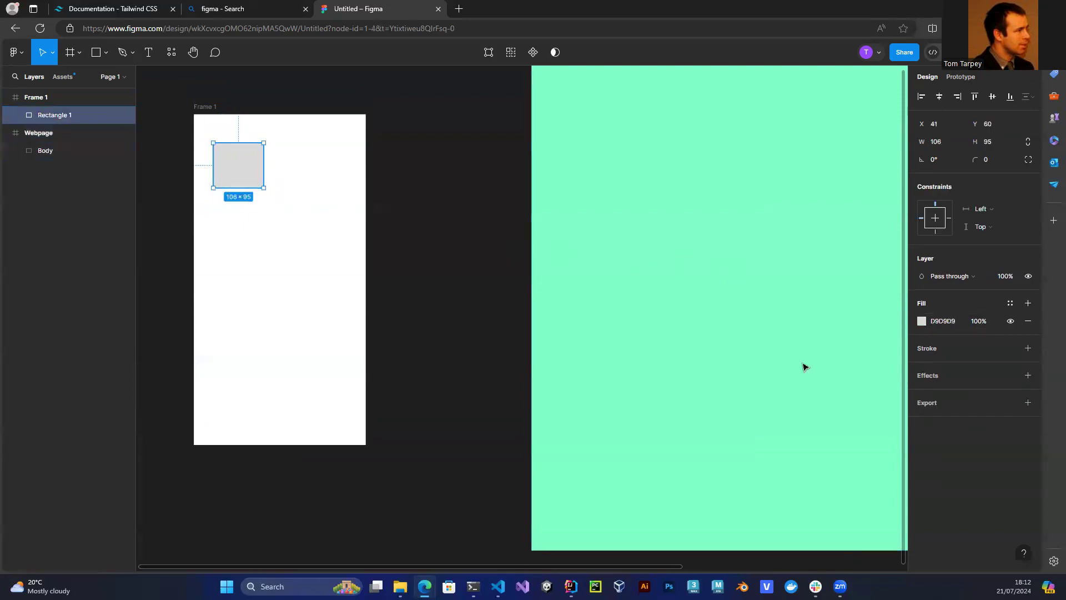
pyautogui.click(922, 322)
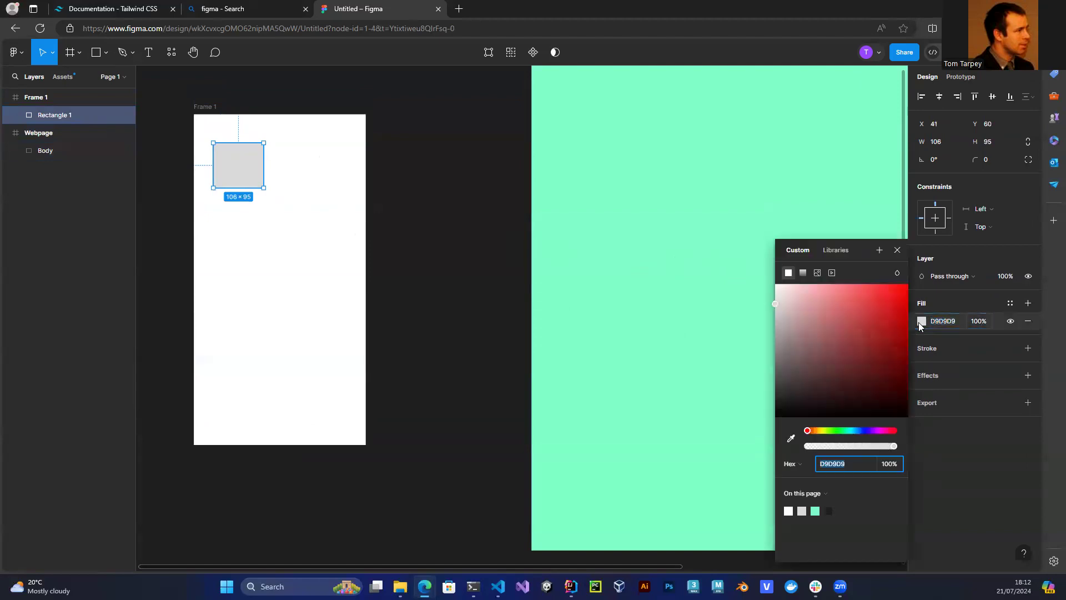
pyautogui.click(790, 439)
pyautogui.click(650, 371)
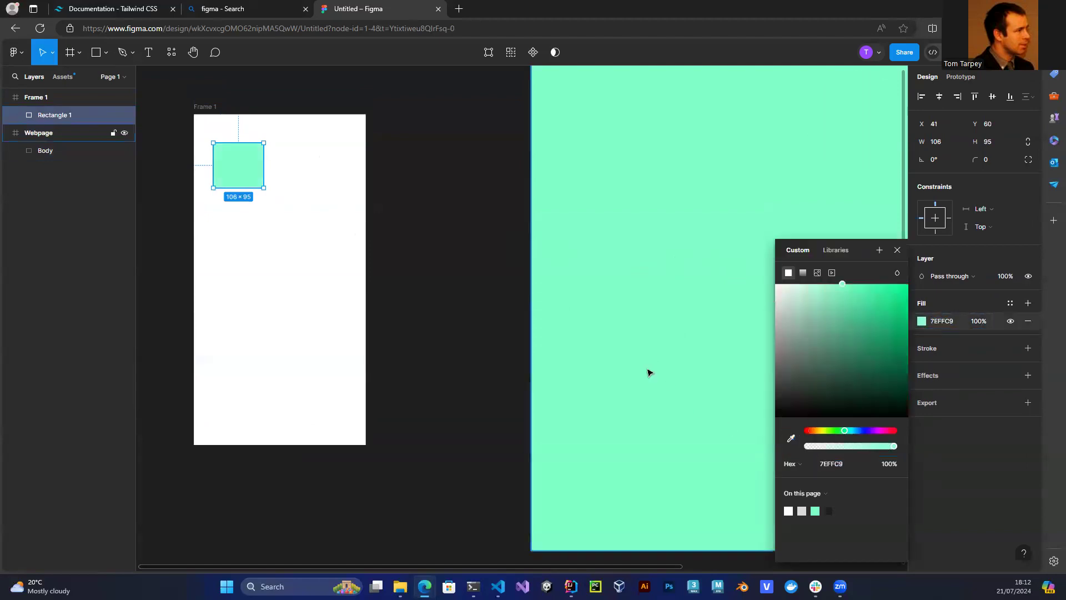
pyautogui.click(898, 250)
# Add the text label "Primary" beside the green swatch and set its font size to 36.
pyautogui.click(148, 53)
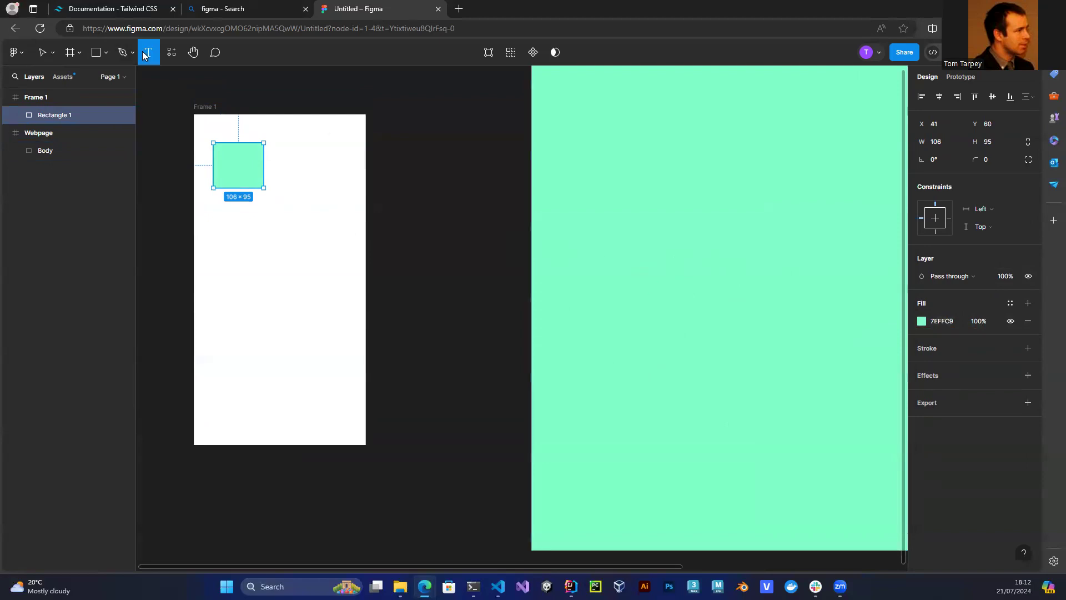
pyautogui.click(274, 170)
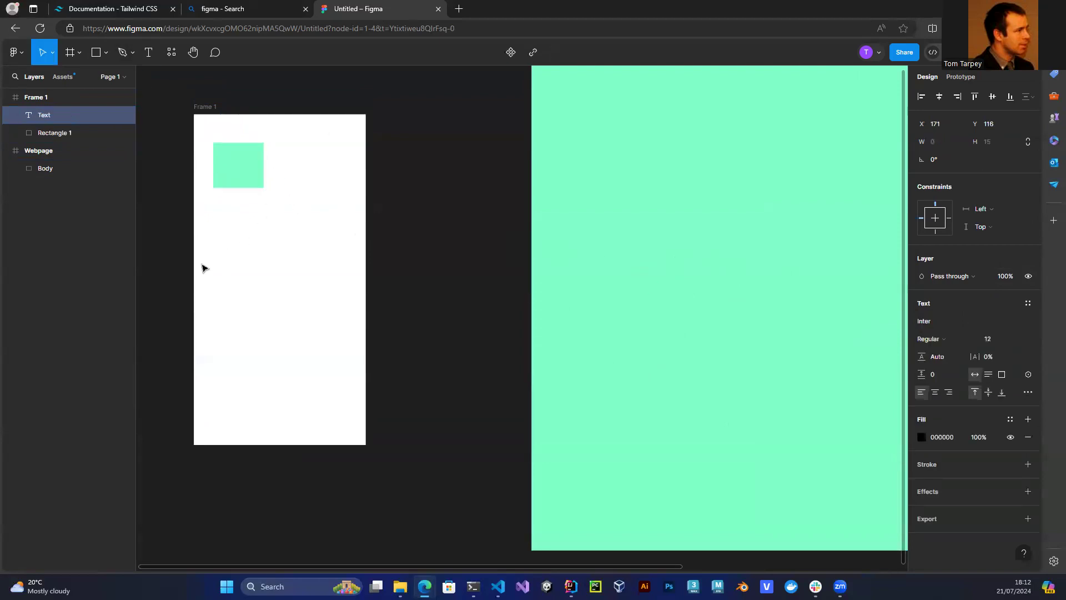
pyautogui.write('Primary')
pyautogui.moveTo(294, 173); pyautogui.dragTo(274, 172)
pyautogui.click(1019, 340)
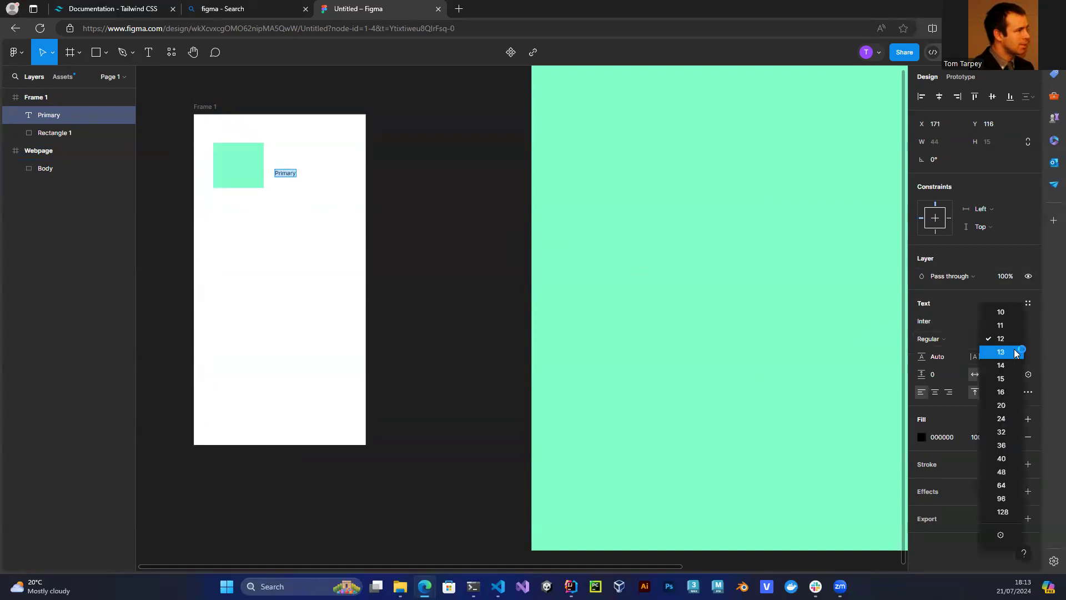
pyautogui.click(1002, 445)
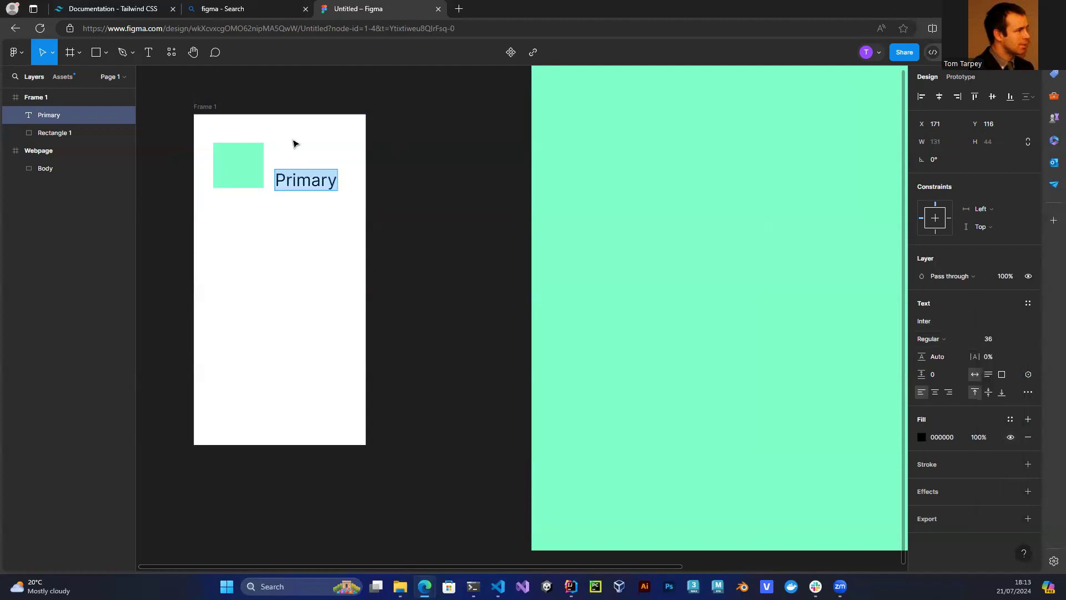
# Shrink the green swatch and move it with the "Primary" label beside it into the upper-left corner of the palette frame.
pyautogui.click(298, 169)
pyautogui.press('Escape')
pyautogui.moveTo(307, 185); pyautogui.dragTo(285, 150)
pyautogui.click(231, 176)
pyautogui.click(425, 202)
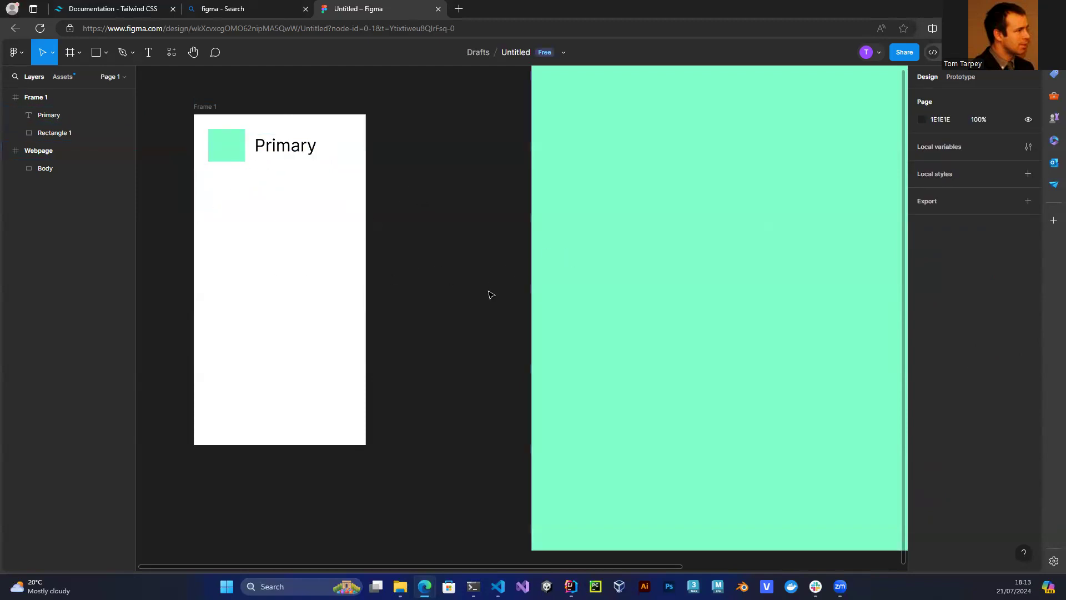
# Draw a rectangle of about 1402 × 986 over the Body in the Webpage frame, leaving a thin green margin all round.
pyautogui.moveTo(484, 295); pyautogui.dragTo(133, 305)
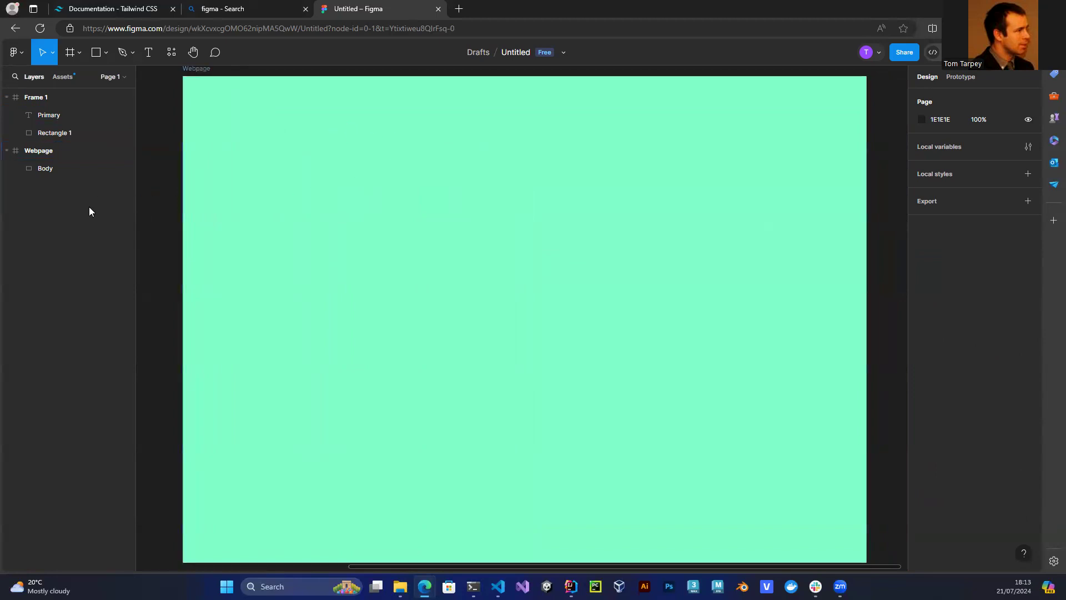
pyautogui.rightClick(45, 168)
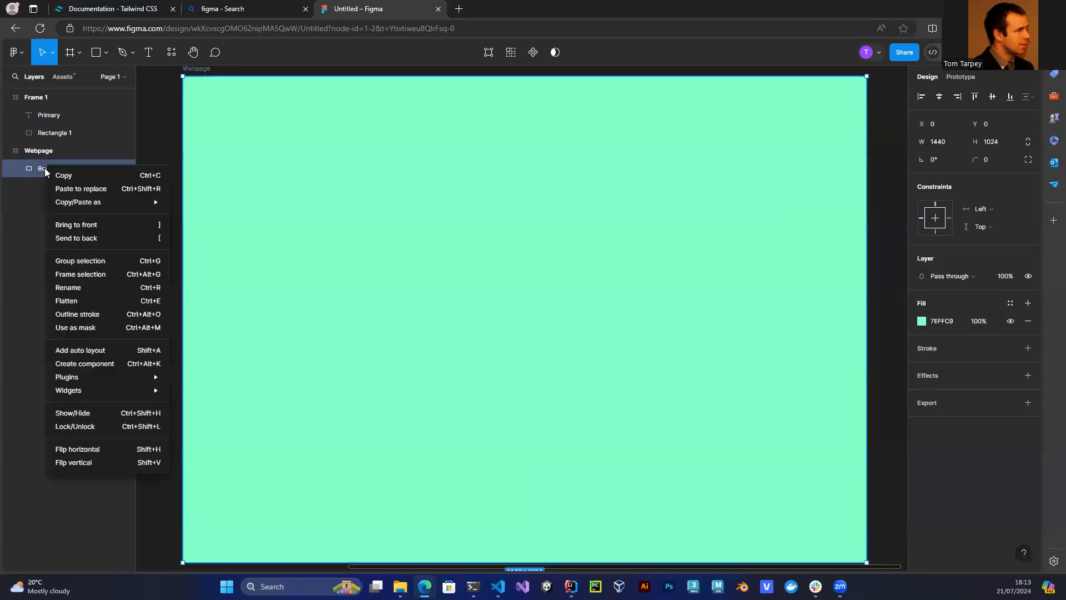
pyautogui.click(27, 195)
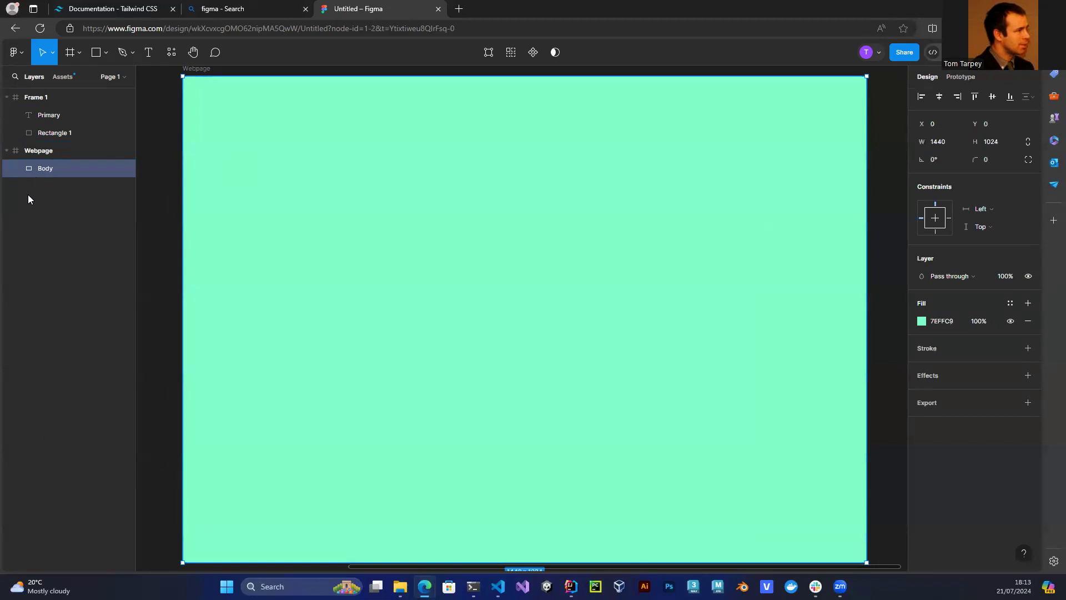
pyautogui.click(96, 54)
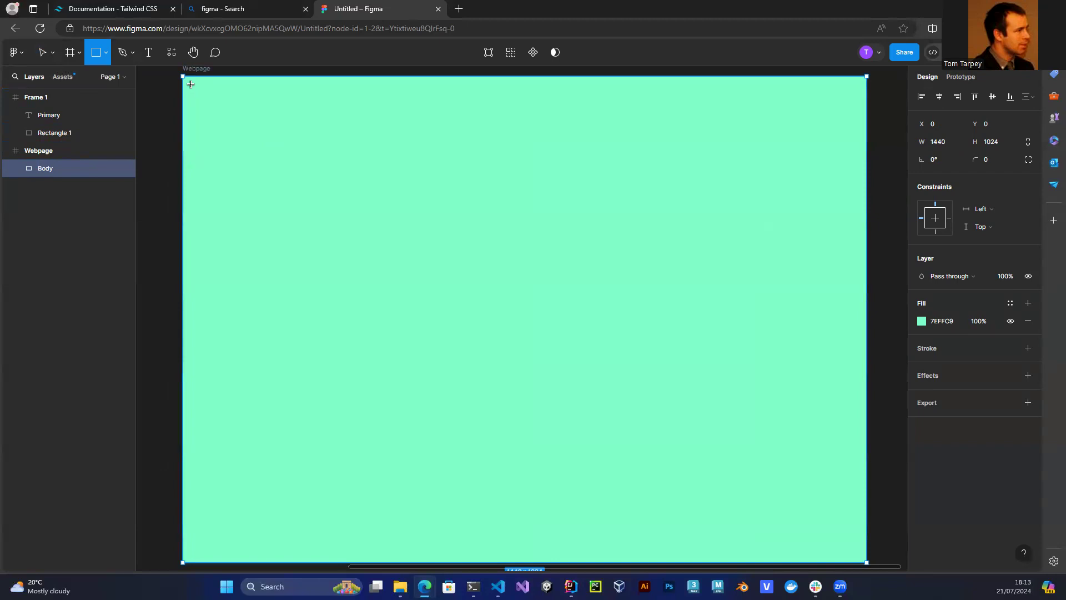
pyautogui.moveTo(191, 84)
pyautogui.mouseDown()
pyautogui.moveTo(247, 145)
pyautogui.moveTo(628, 431)
pyautogui.moveTo(593, 435)
pyautogui.moveTo(655, 476)
pyautogui.moveTo(856, 552)
pyautogui.mouseUp()
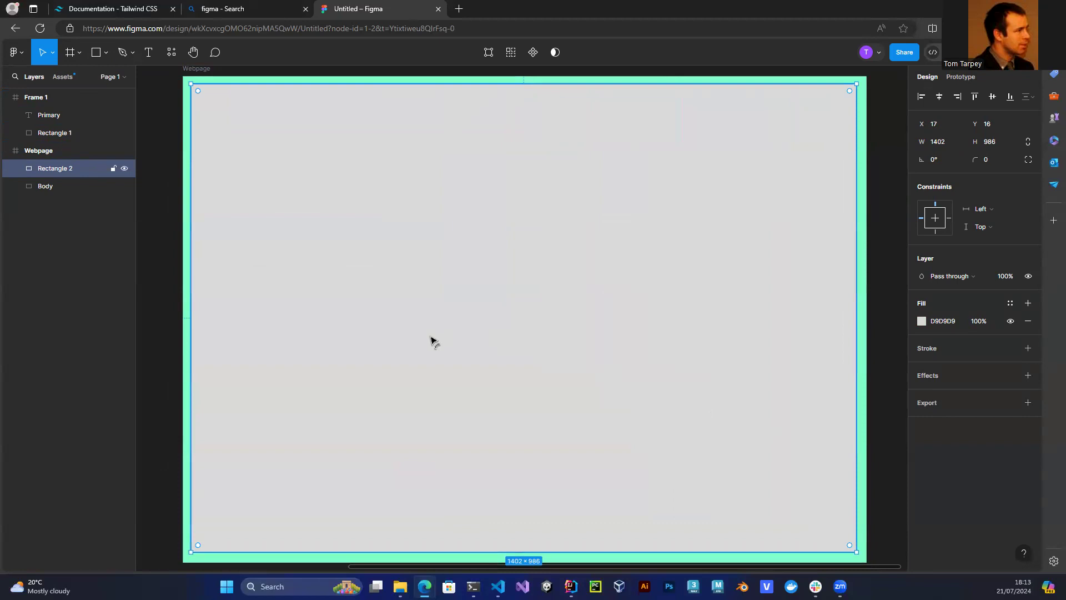
# Check the Webpage frame's dimensions and set the grey inner rectangle to a width of 1420 and a height of 1004.
pyautogui.click(26, 99)
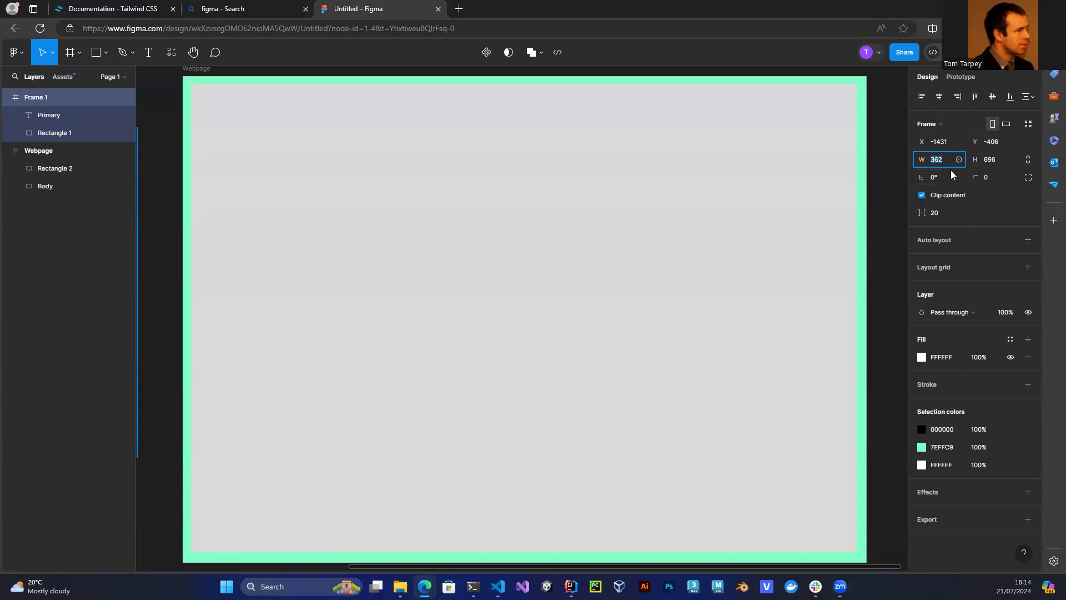
pyautogui.click(990, 161)
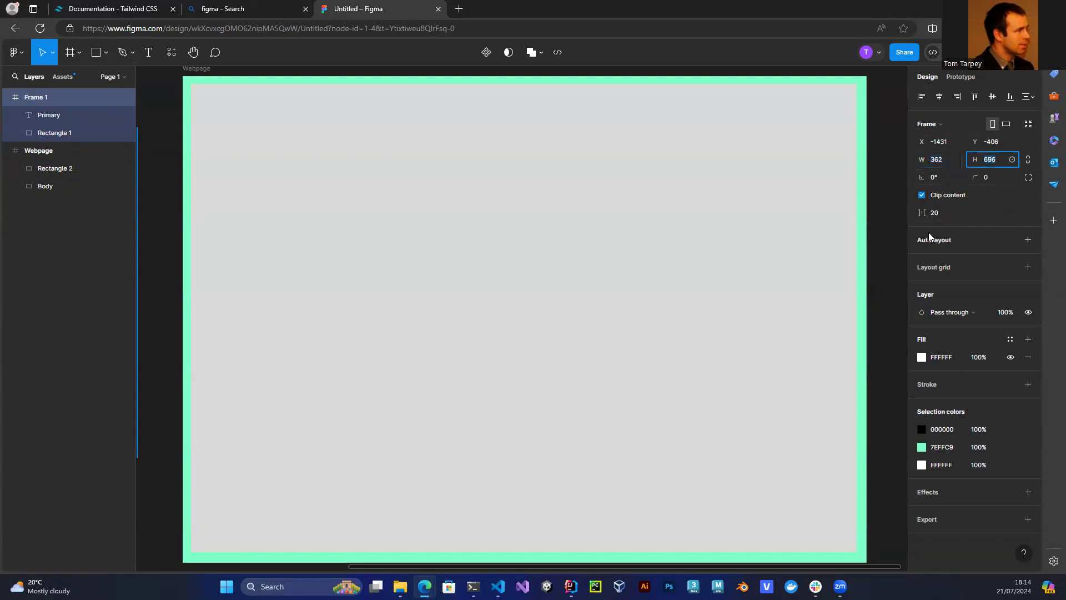
pyautogui.click(337, 191)
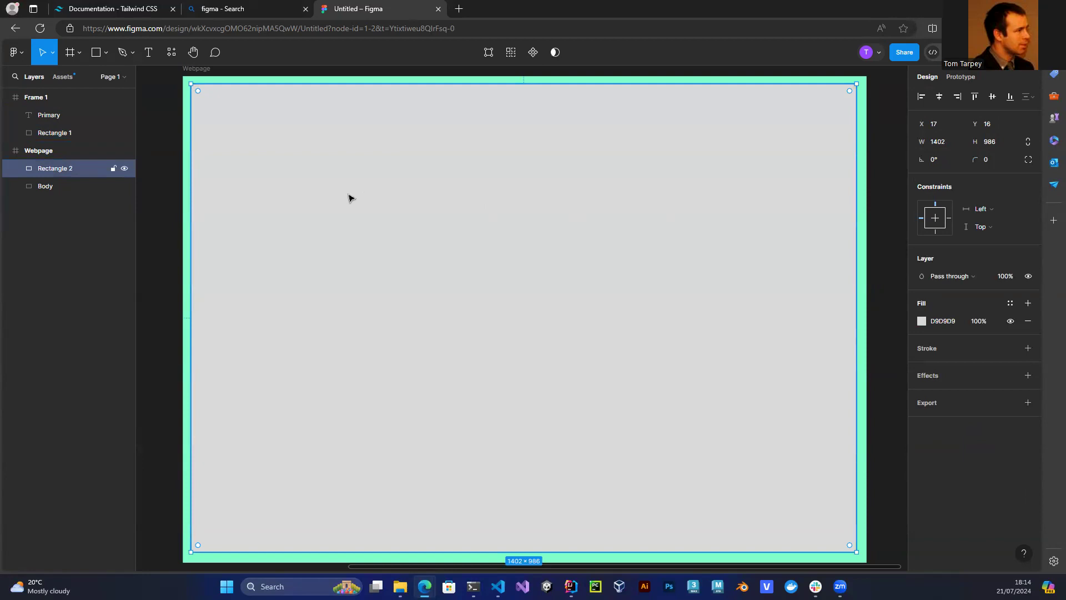
pyautogui.click(62, 151)
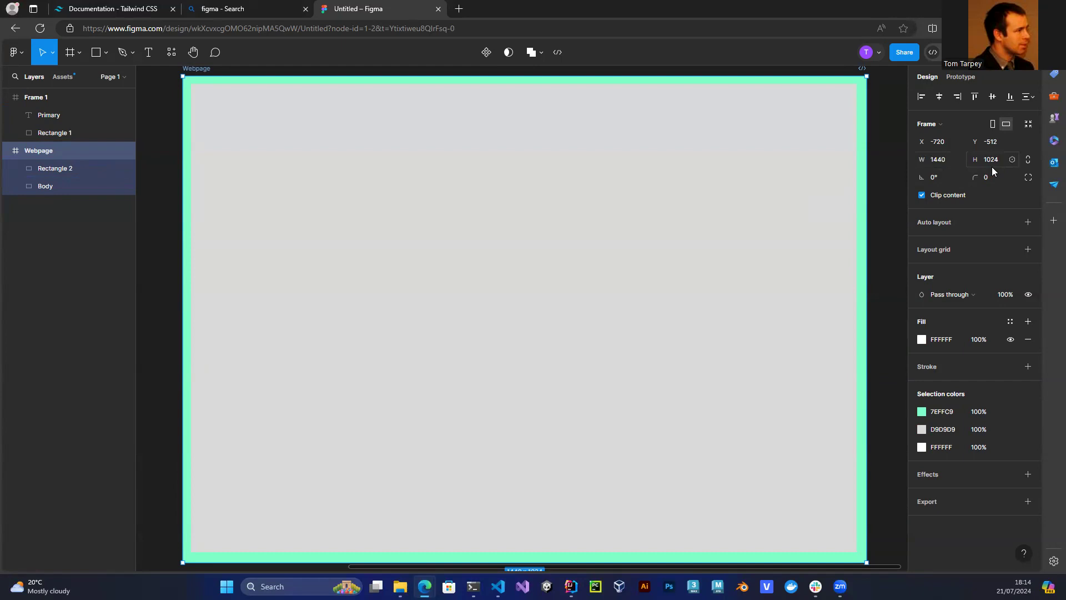
pyautogui.click(416, 228)
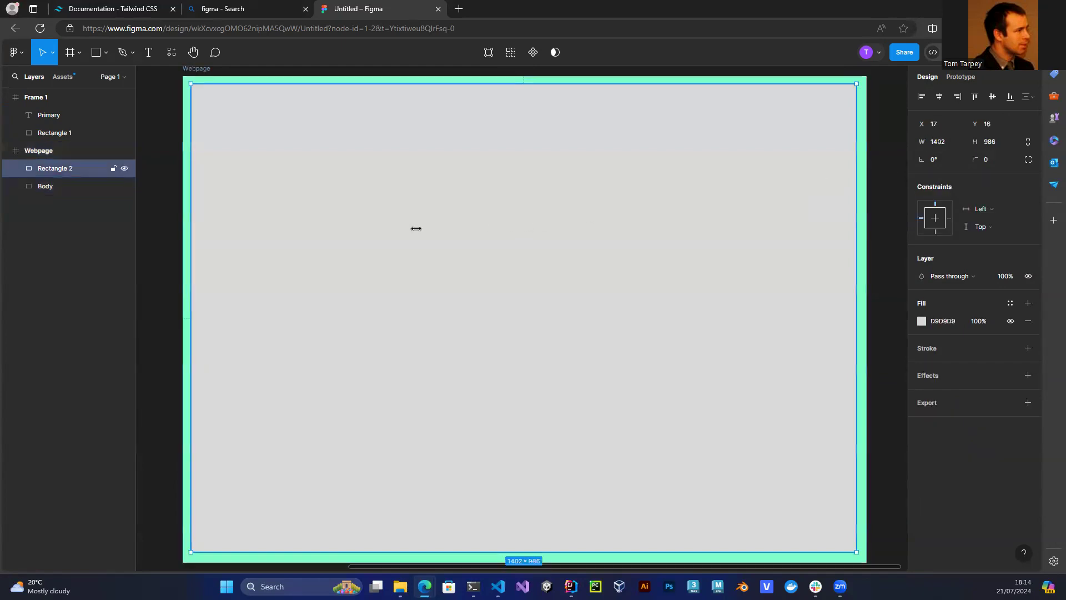
pyautogui.click(942, 141)
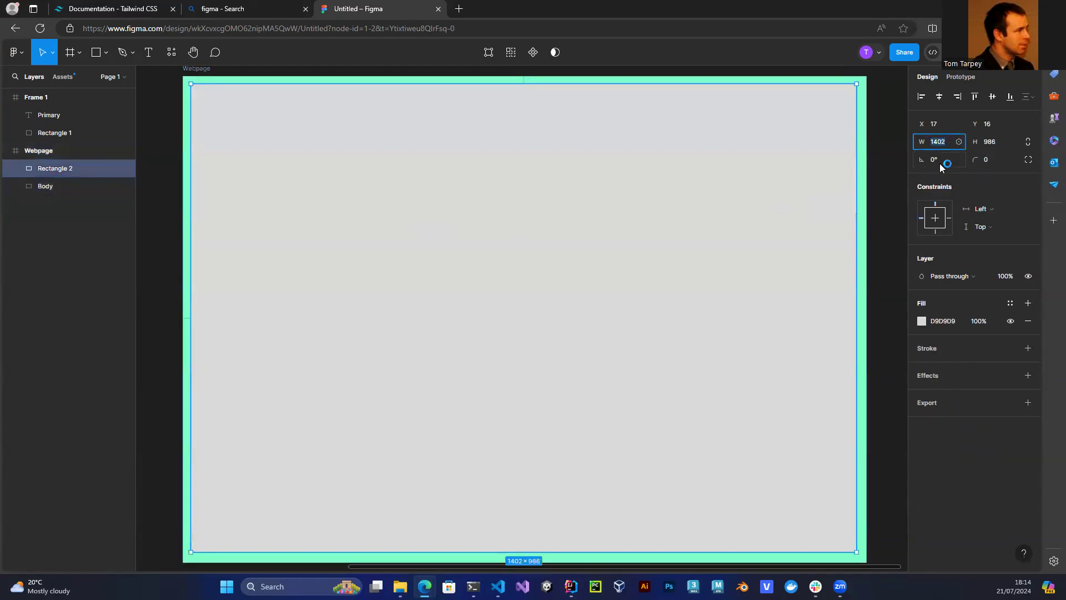
pyautogui.write('14')
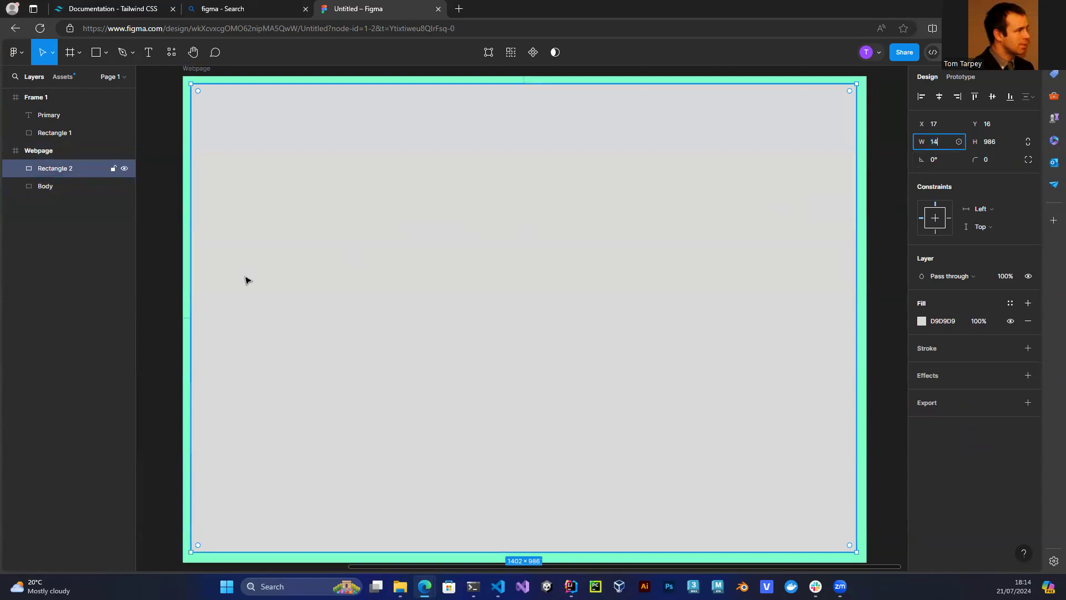
pyautogui.write('20')
pyautogui.press('Tab')
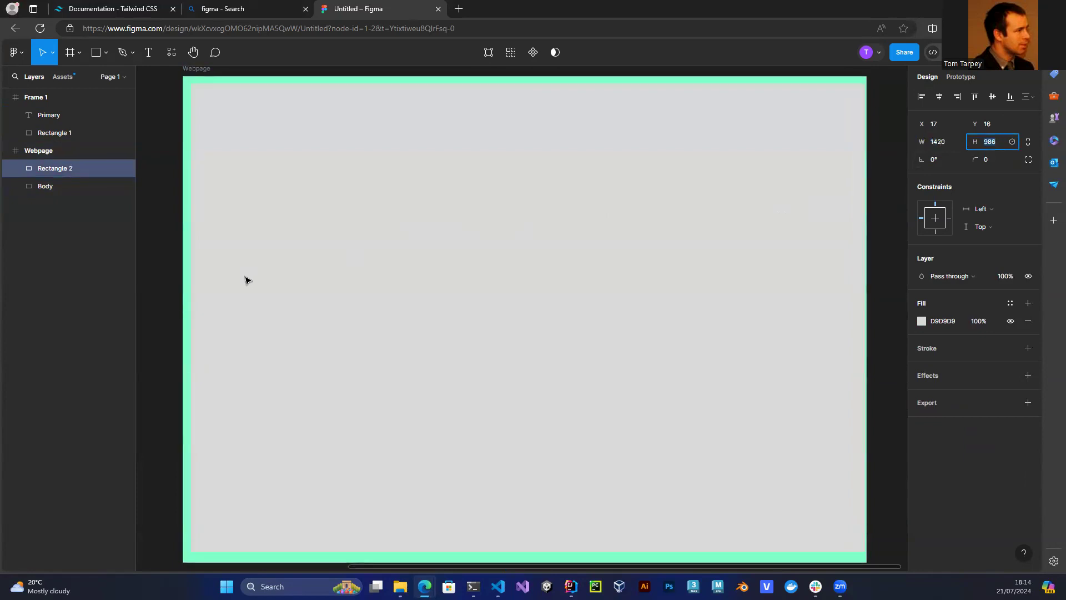
pyautogui.write('1004')
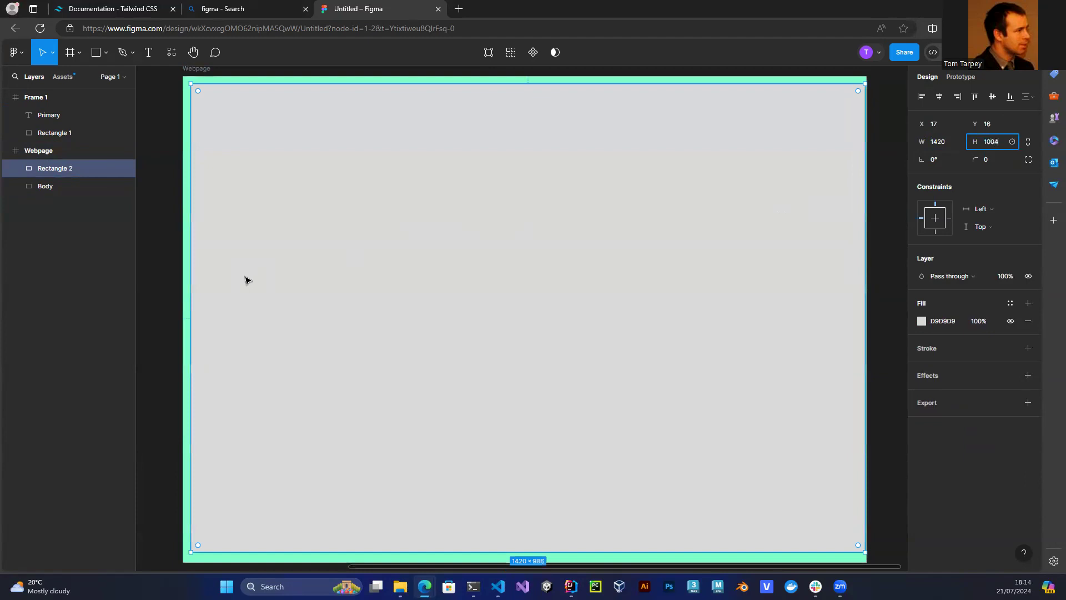
pyautogui.press('Tab')
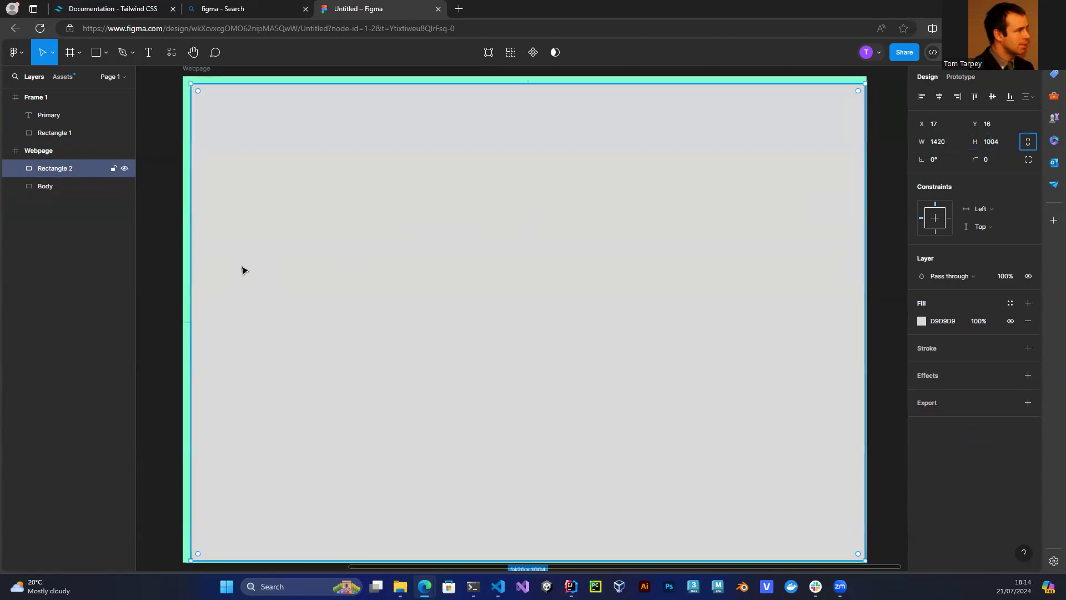
pyautogui.moveTo(164, 316)
pyautogui.mouseDown()
pyautogui.moveTo(143, 288)
pyautogui.moveTo(169, 302)
pyautogui.mouseUp()
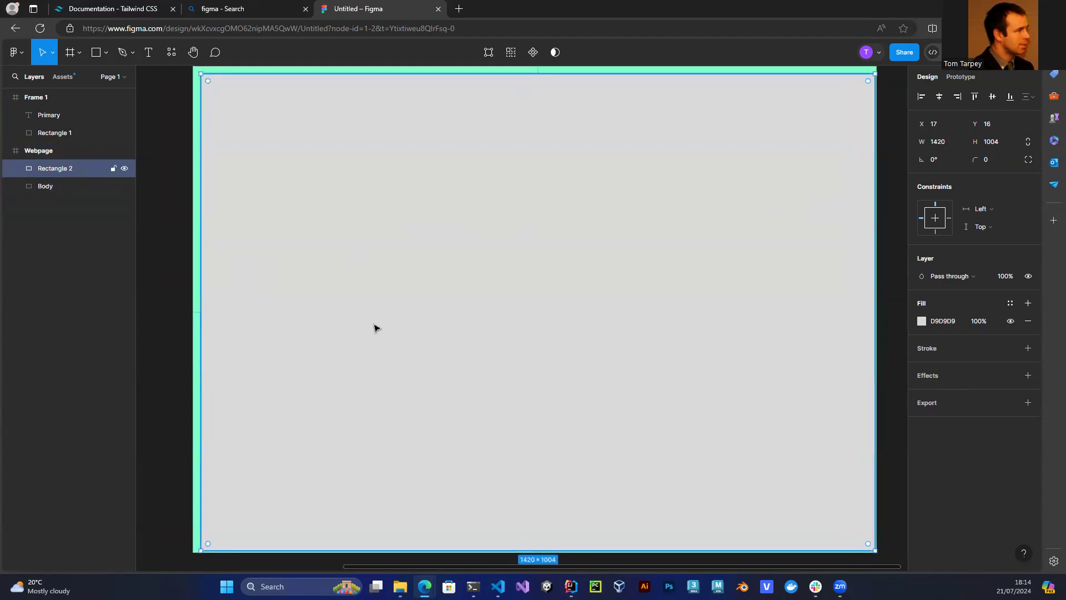
pyautogui.click(195, 114)
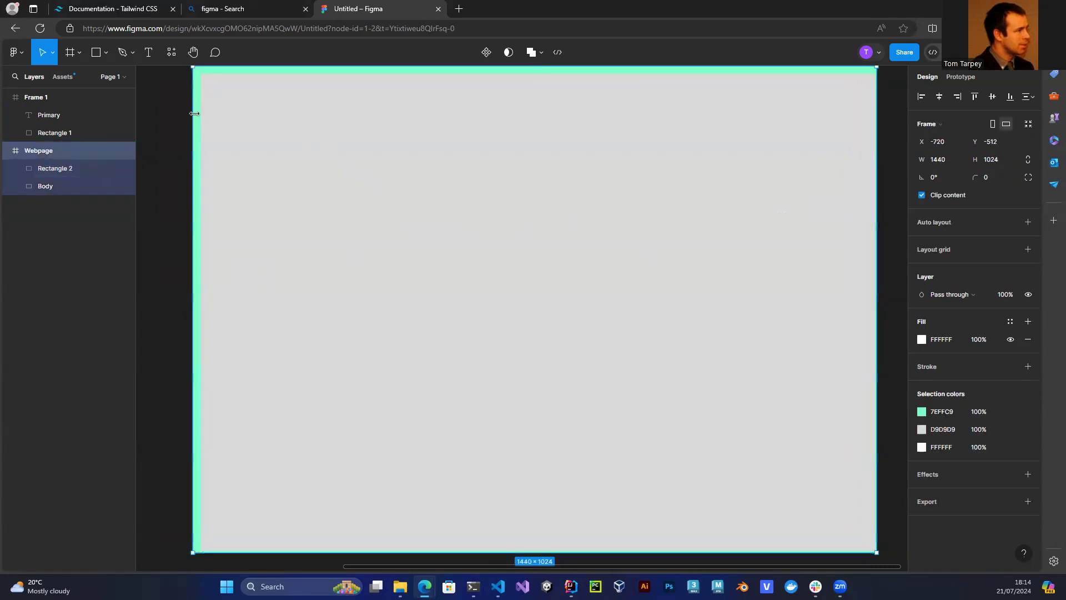
pyautogui.click(236, 137)
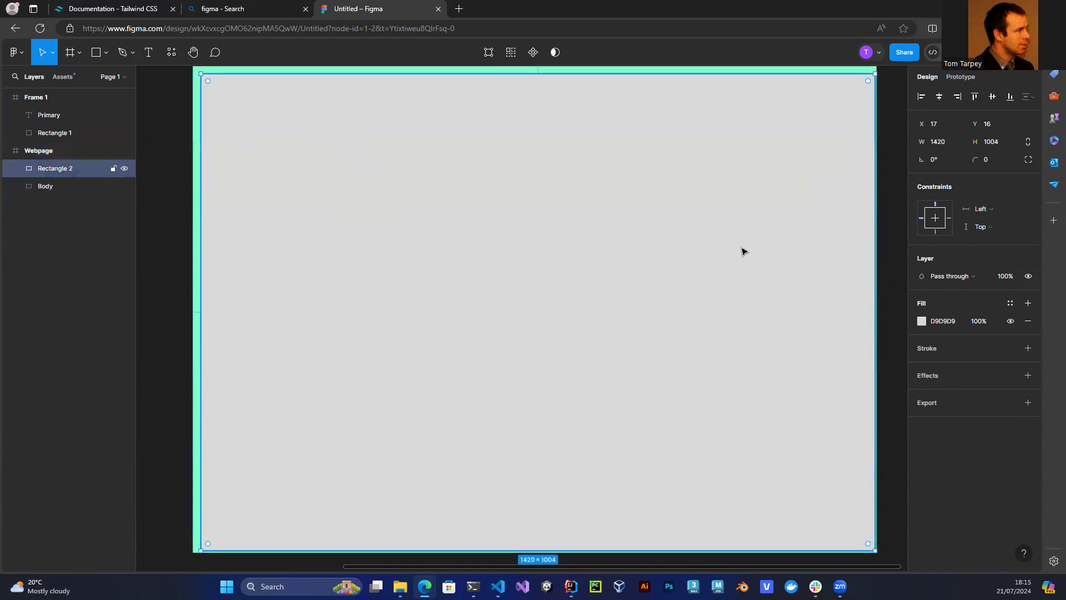
pyautogui.click(175, 221)
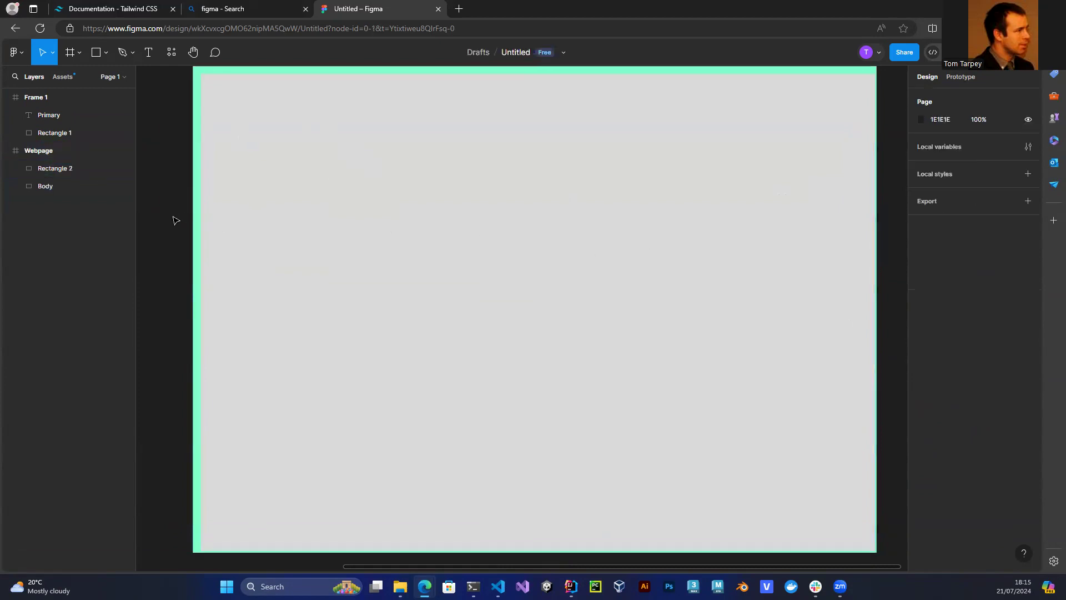
pyautogui.click(195, 216)
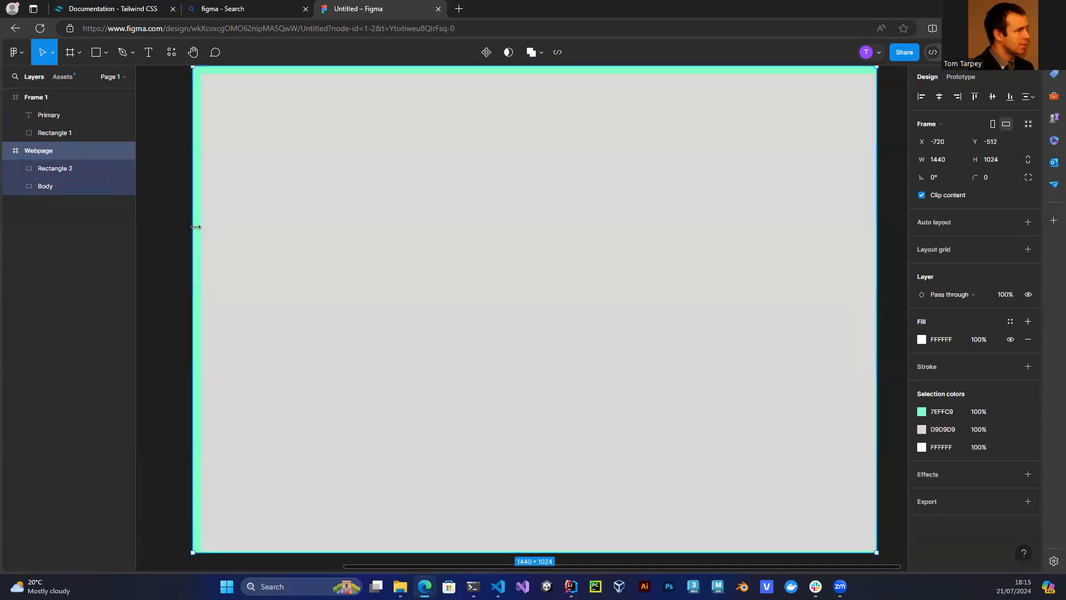
pyautogui.click(201, 231)
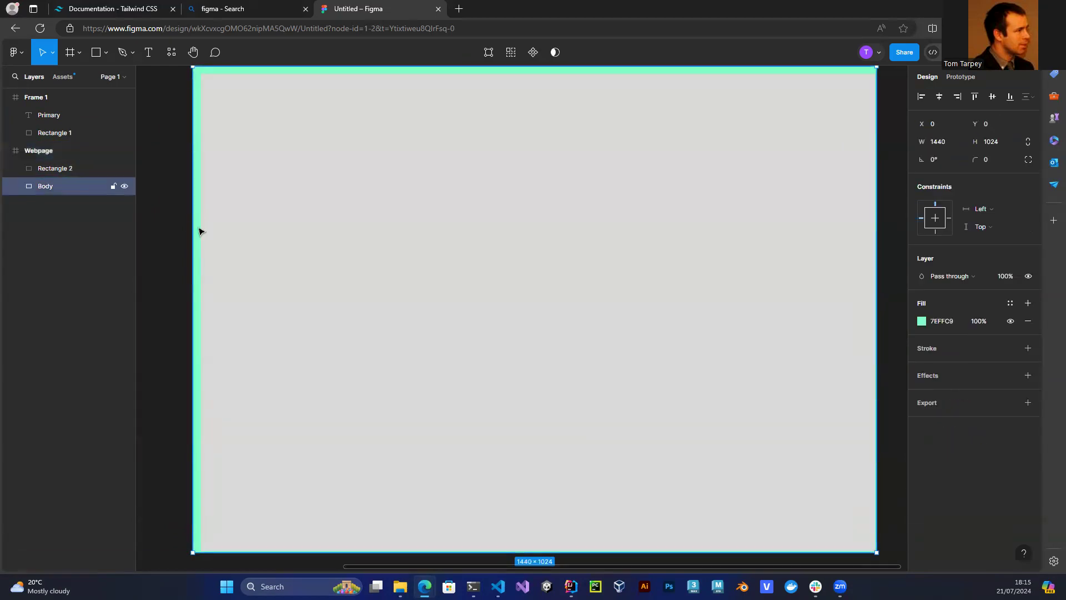
pyautogui.click(233, 231)
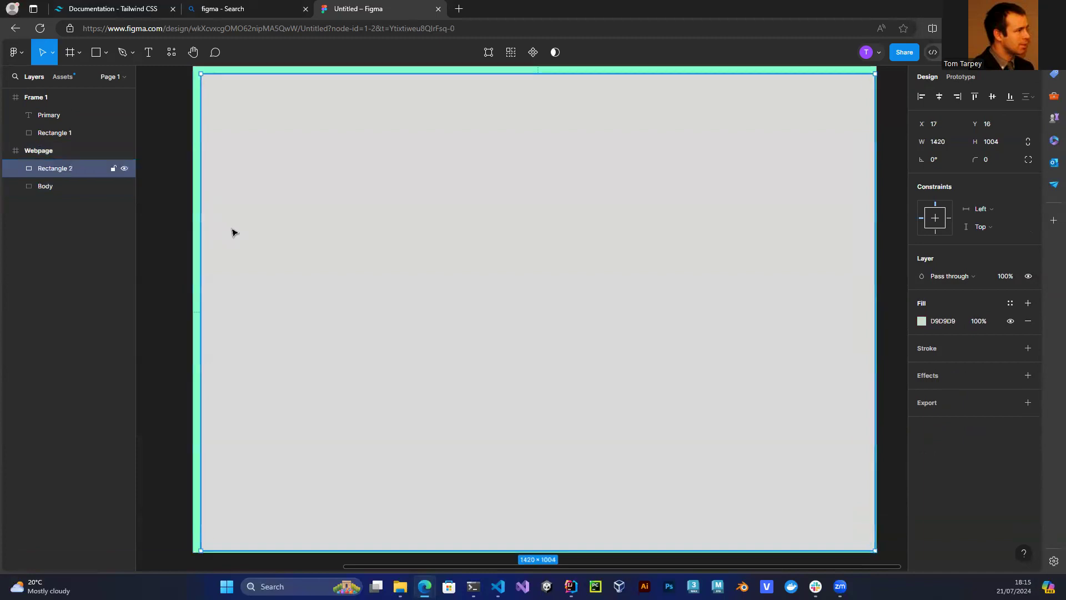
pyautogui.click(198, 231)
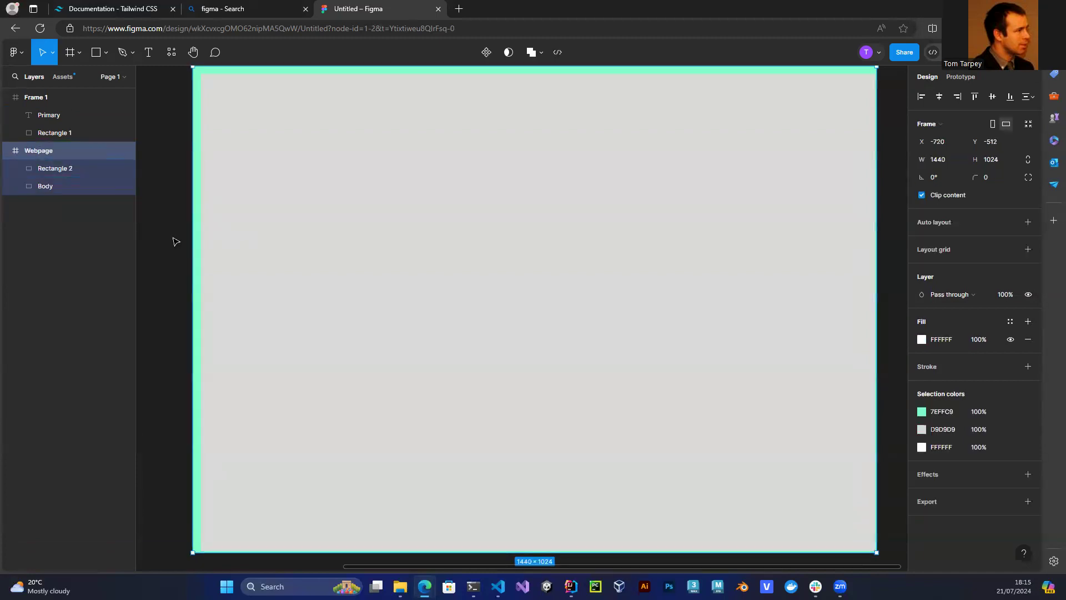
pyautogui.click(176, 242)
pyautogui.click(200, 246)
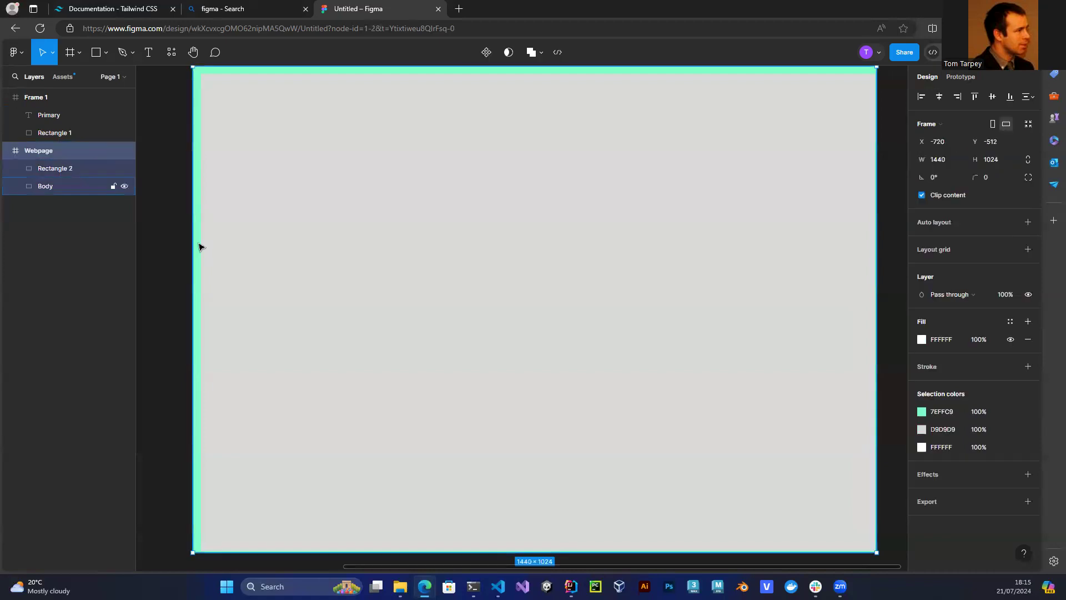
pyautogui.click(245, 245)
pyautogui.click(148, 227)
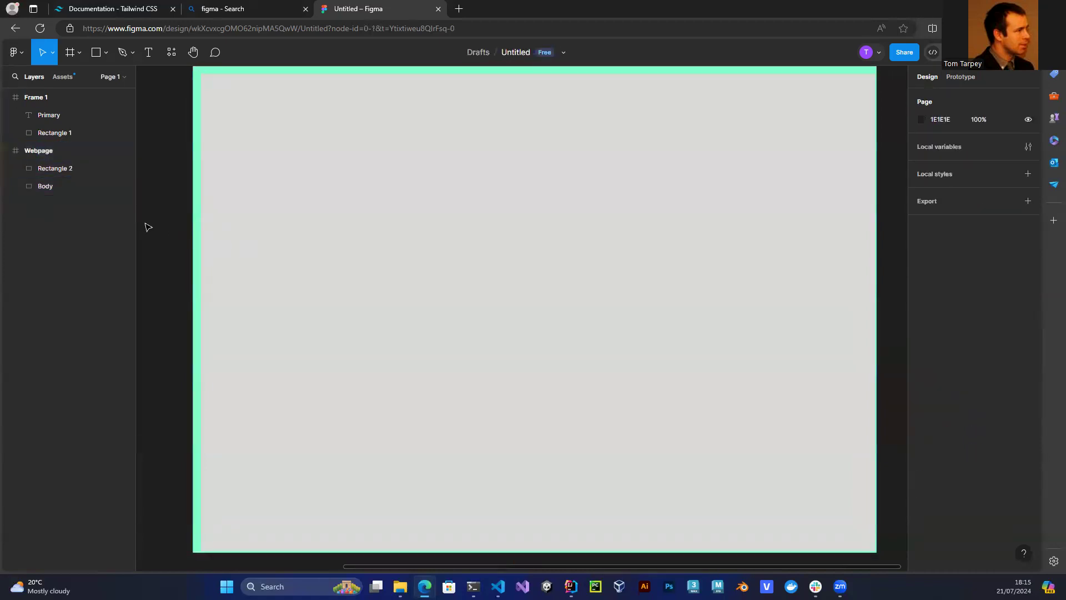
pyautogui.click(195, 240)
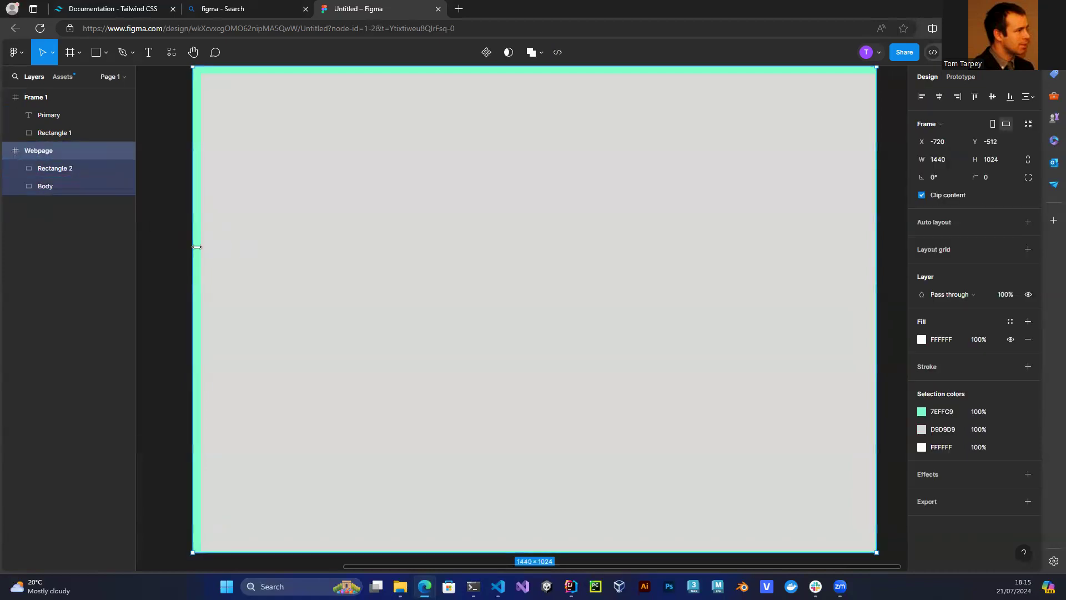
# Move the grey rectangle to the right and slightly down in the Webpage frame, exposing a wider strip of Body on its left side.
pyautogui.moveTo(212, 250); pyautogui.dragTo(311, 283)
pyautogui.click(167, 269)
pyautogui.click(218, 275)
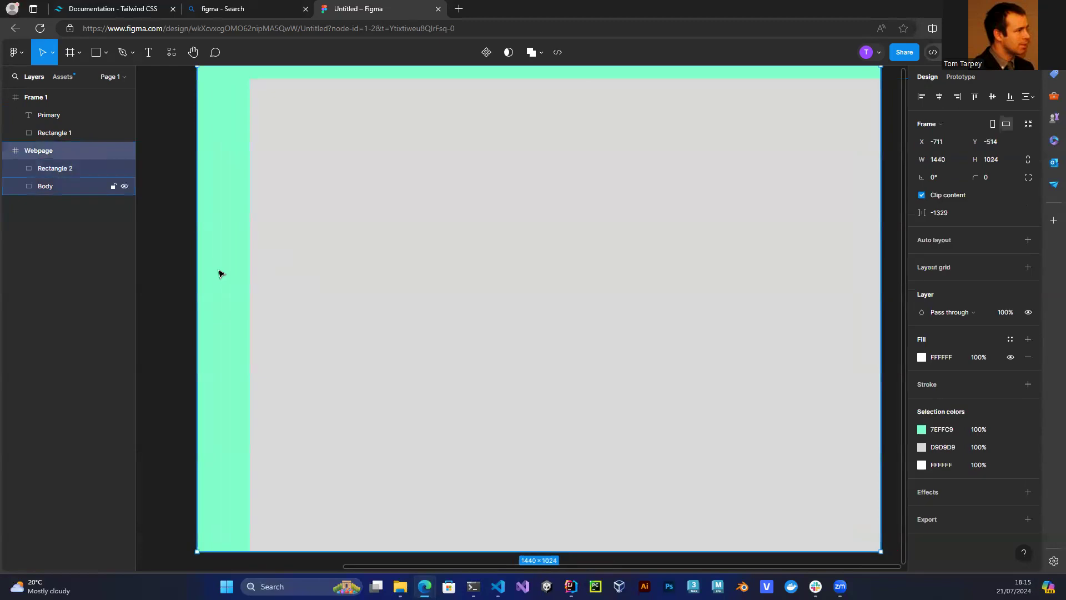
pyautogui.click(314, 276)
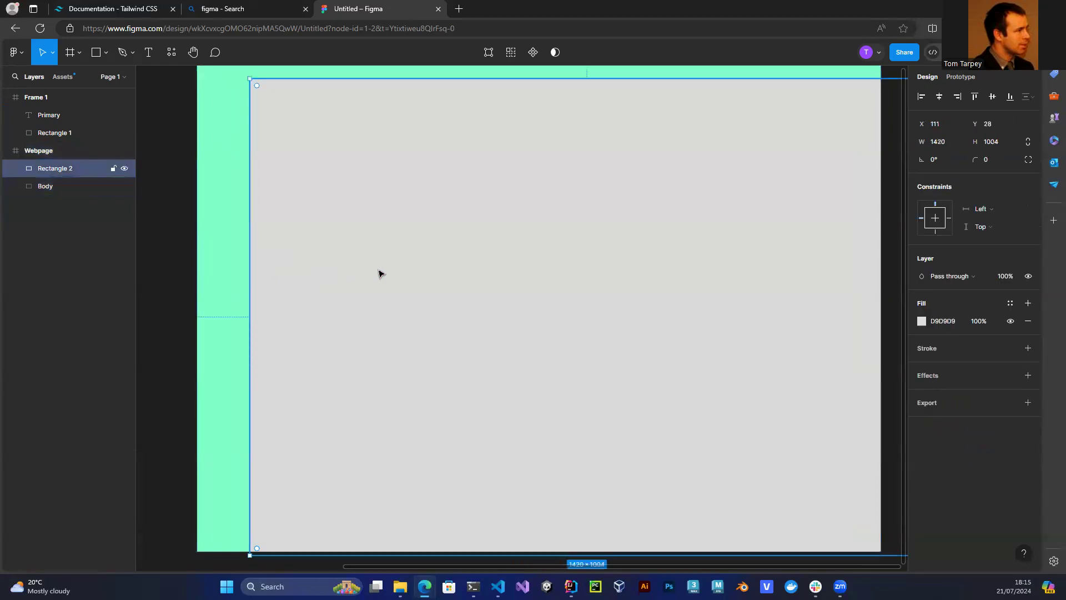
pyautogui.click(172, 238)
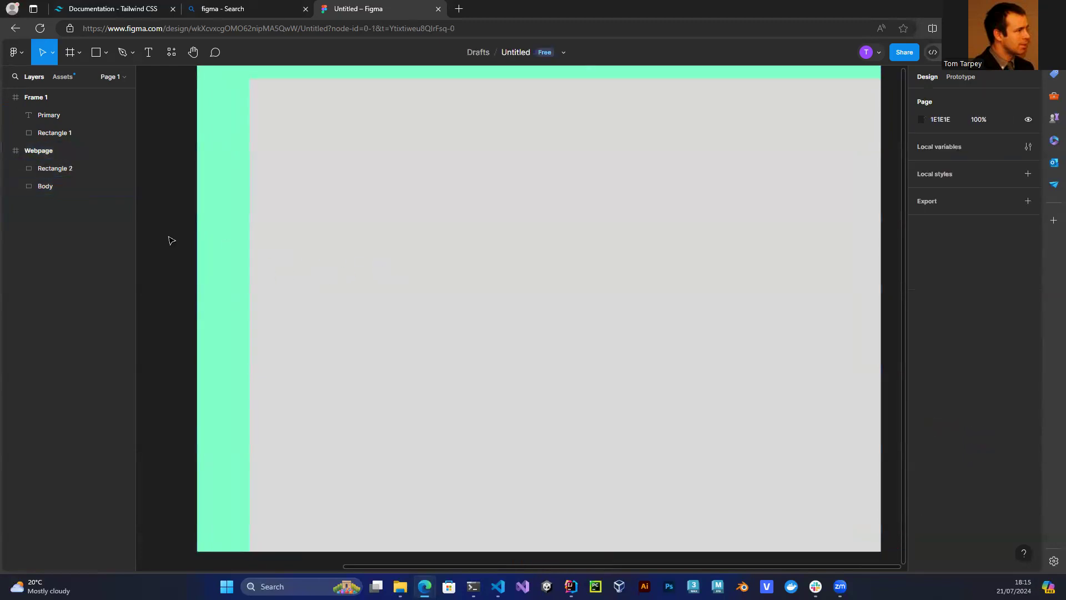
pyautogui.click(231, 266)
pyautogui.click(147, 257)
pyautogui.click(213, 277)
pyautogui.click(172, 267)
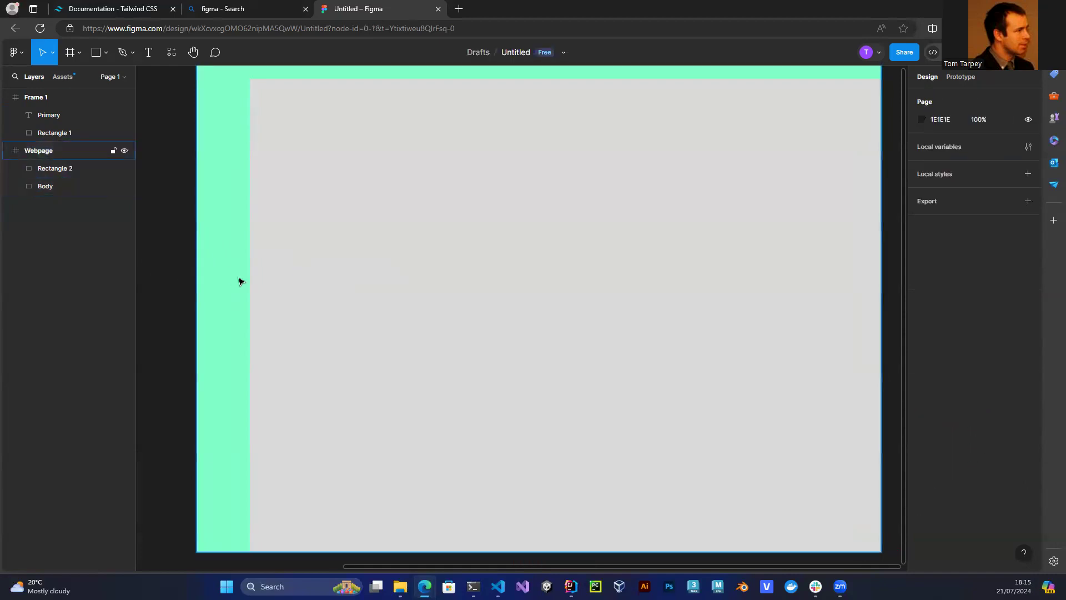
pyautogui.click(276, 287)
pyautogui.moveTo(276, 287); pyautogui.dragTo(290, 286)
# Select the Body and the grey rectangle together and align their horizontal centres.
pyautogui.click(248, 283)
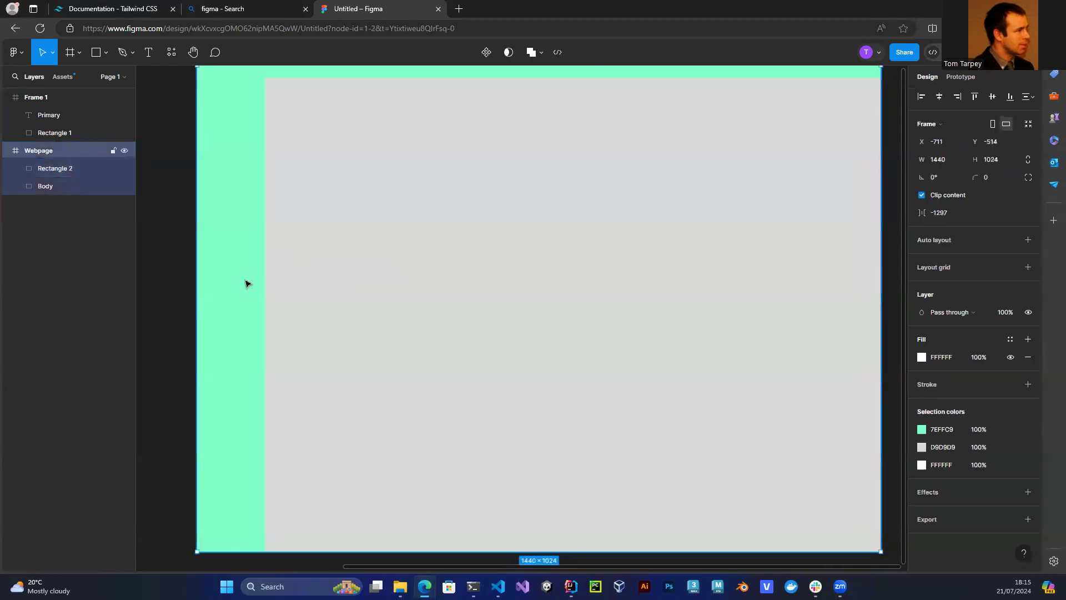
pyautogui.click(247, 284)
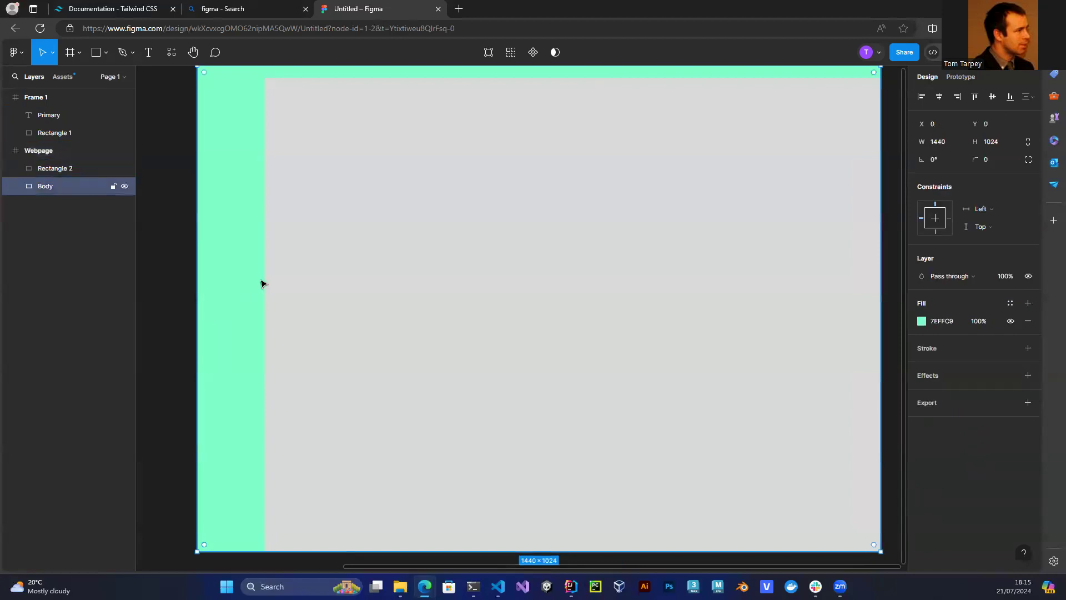
pyautogui.keyDown('shift'); pyautogui.click(290, 284); pyautogui.keyUp('shift')
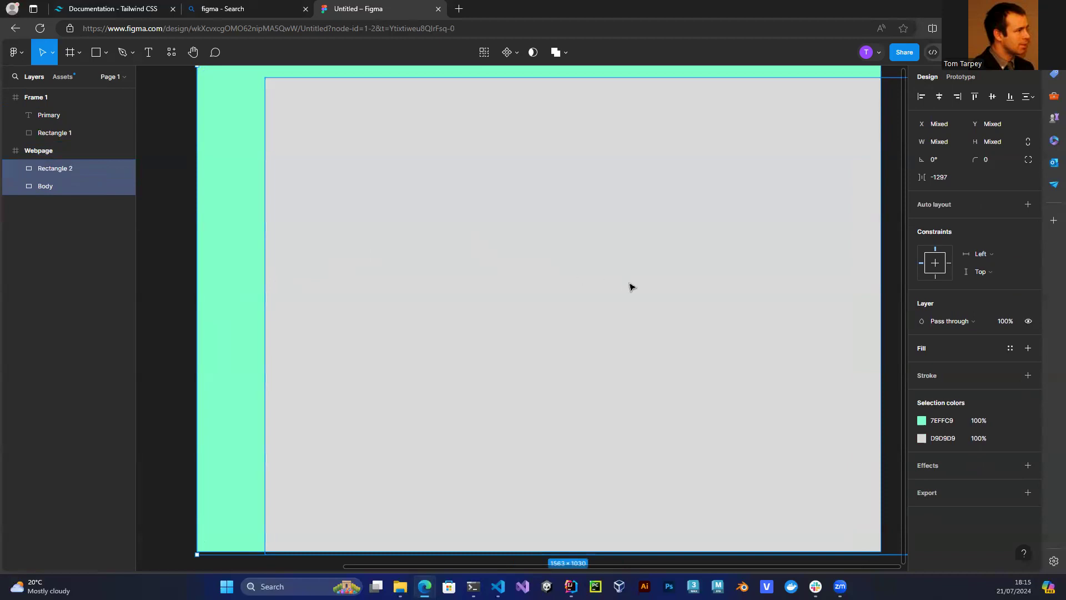
pyautogui.click(940, 97)
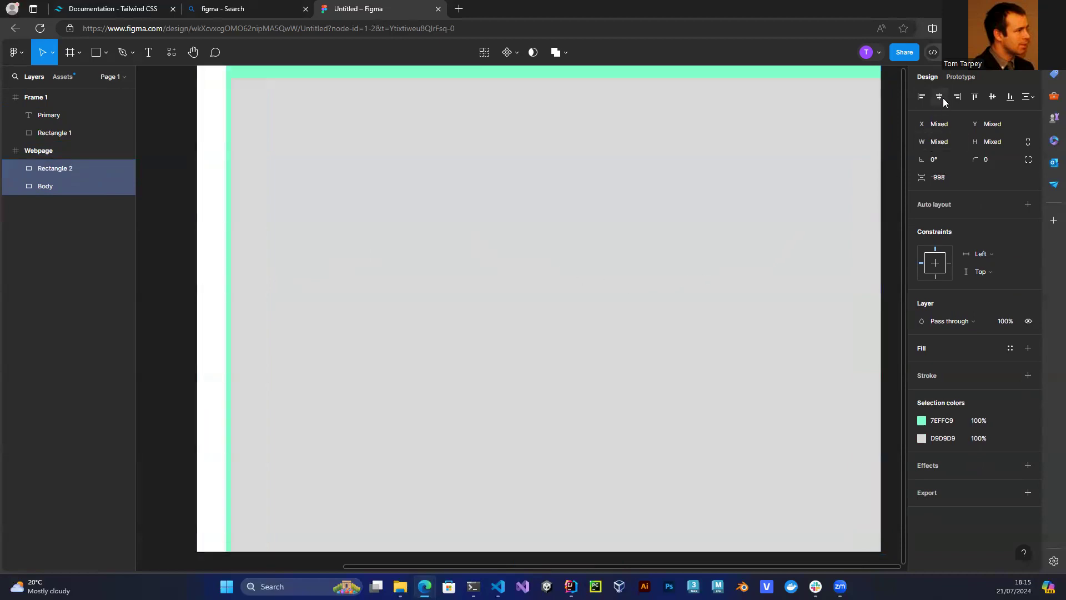
# Align the vertical centres of the Body and the grey rectangle, and move both together so the Body covers the Webpage frame.
pyautogui.click(993, 98)
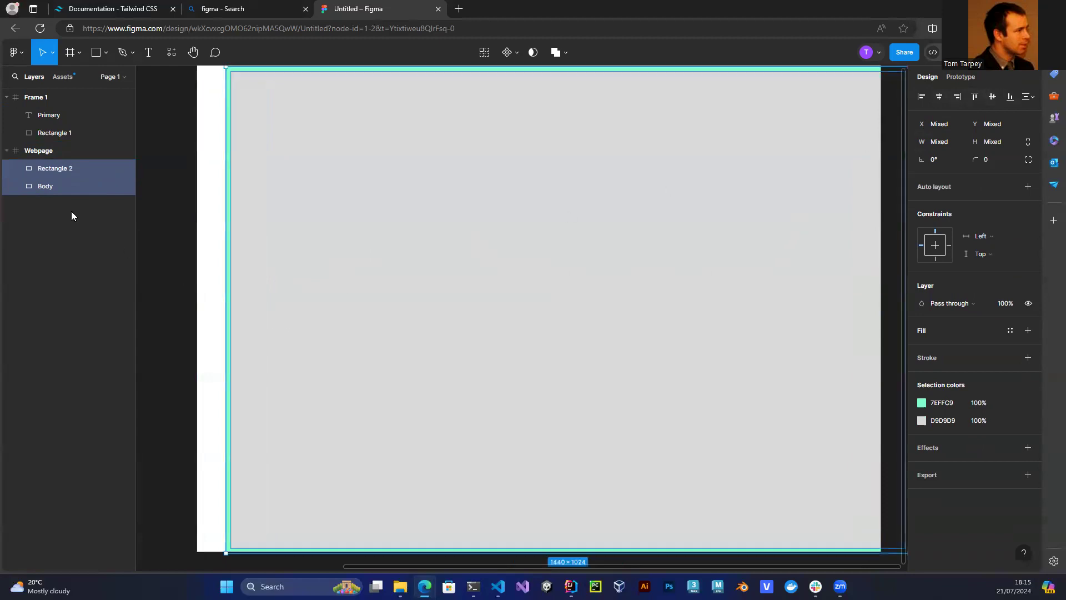
pyautogui.moveTo(365, 233); pyautogui.dragTo(357, 236)
pyautogui.click(160, 335)
pyautogui.scroll(1, 206, 390)
pyautogui.scroll(1, 207, 393)
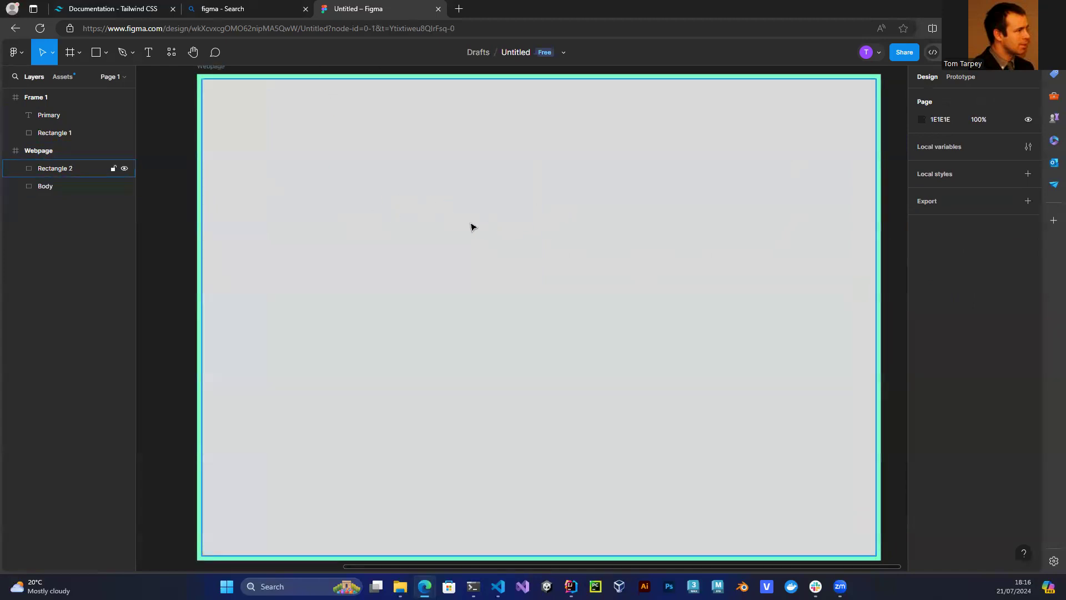
# Round the corners of the grey inner rectangle with a radius of 20.
pyautogui.click(345, 199)
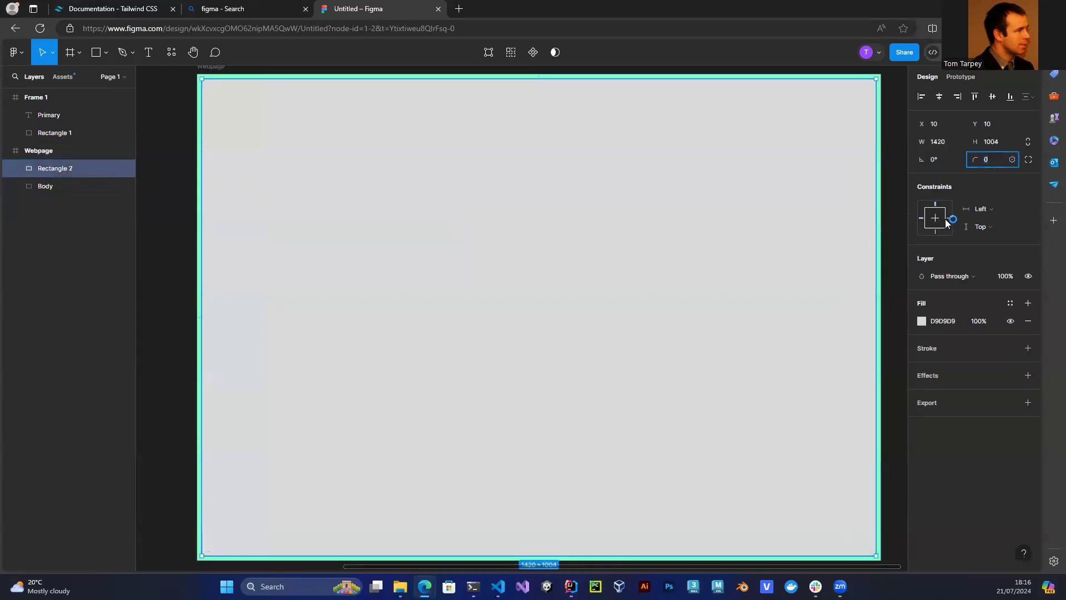
pyautogui.write('20')
pyautogui.press('Tab')
pyautogui.click(156, 320)
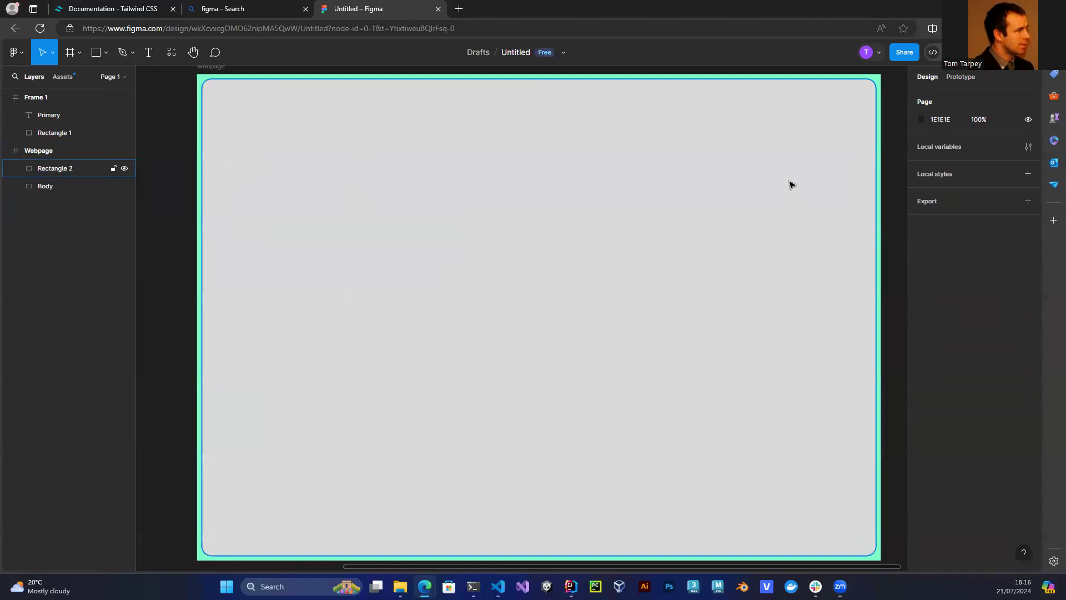
# Lighten the inner rectangle's fill to the near-white FAFAFA.
pyautogui.click(613, 180)
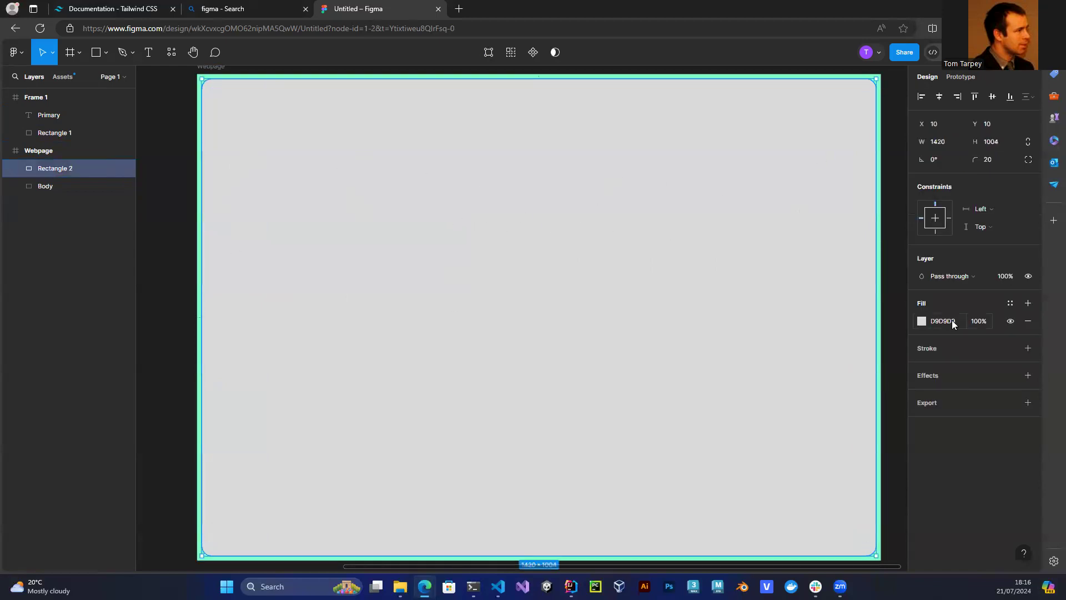
pyautogui.click(922, 321)
pyautogui.moveTo(796, 320); pyautogui.dragTo(762, 294)
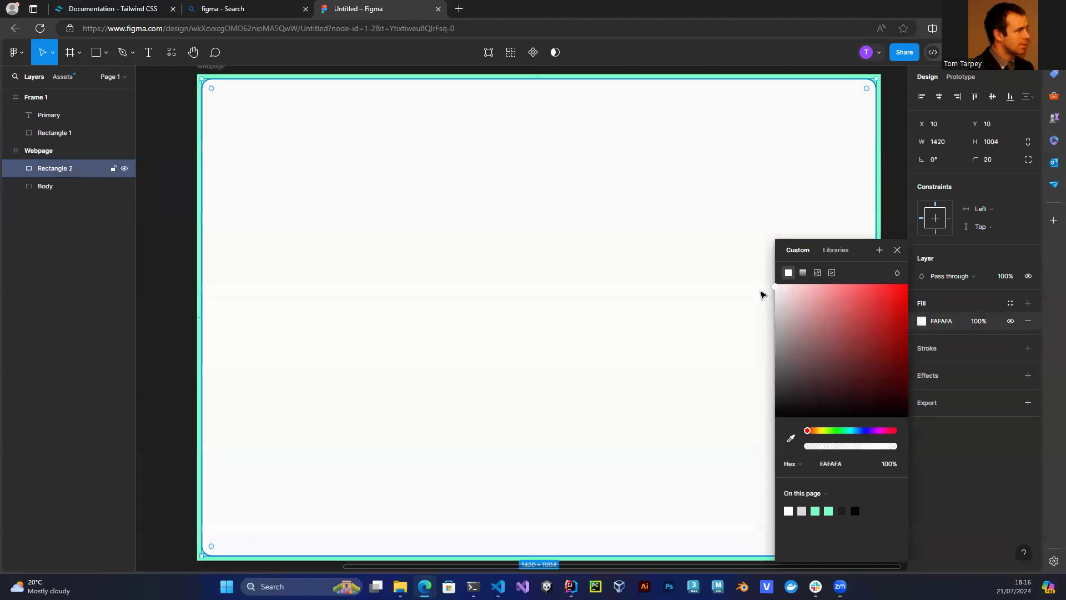
pyautogui.click(163, 254)
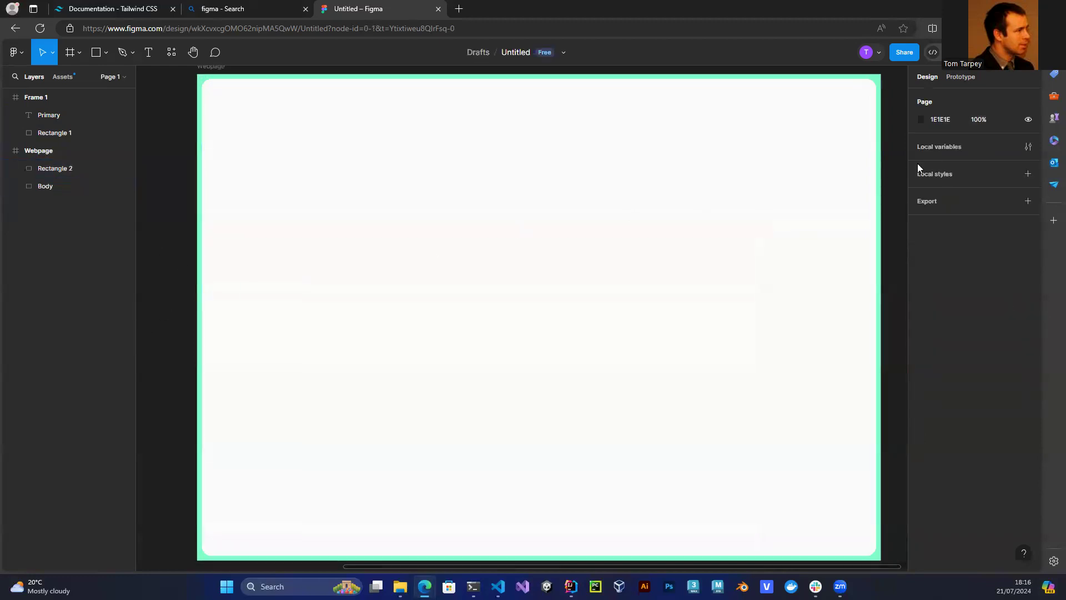
# Change the inner rectangle's fill to the slightly darker off-white F1F1F1.
pyautogui.click(453, 218)
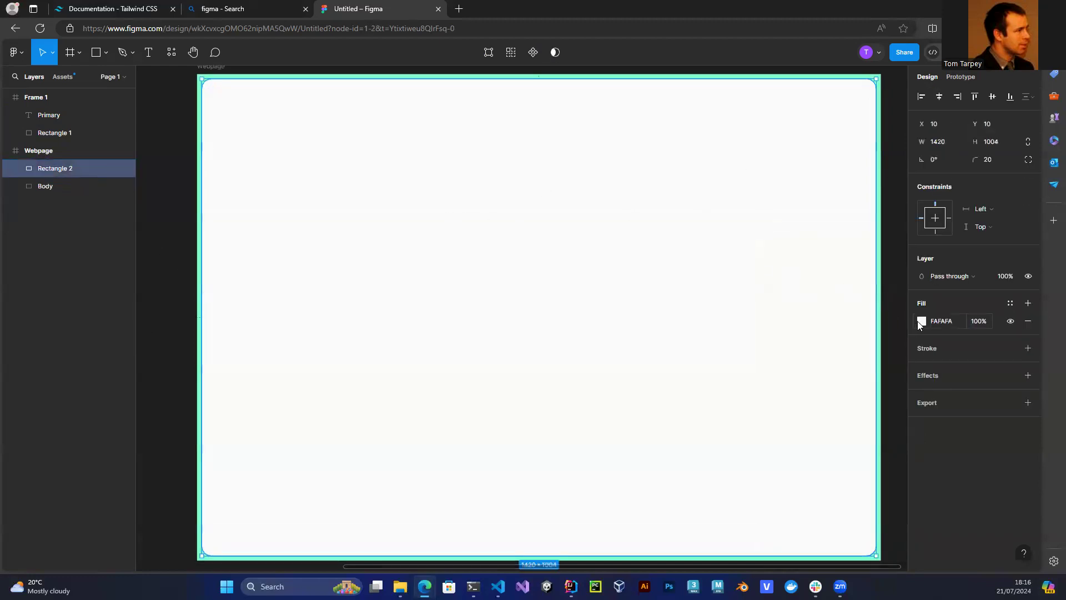
pyautogui.click(922, 321)
pyautogui.moveTo(775, 288); pyautogui.dragTo(772, 294)
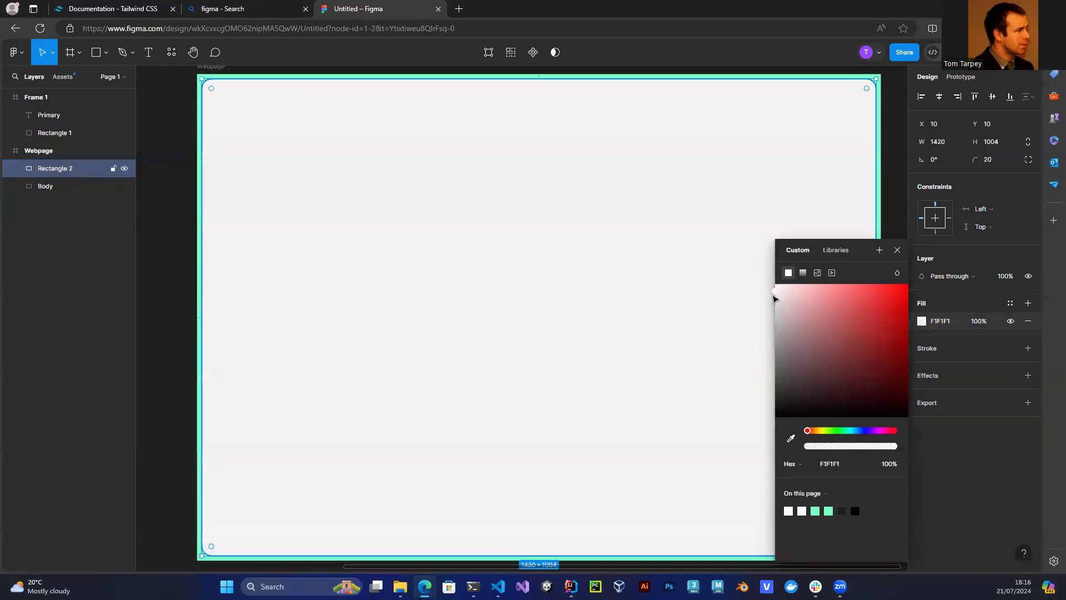
pyautogui.click(170, 292)
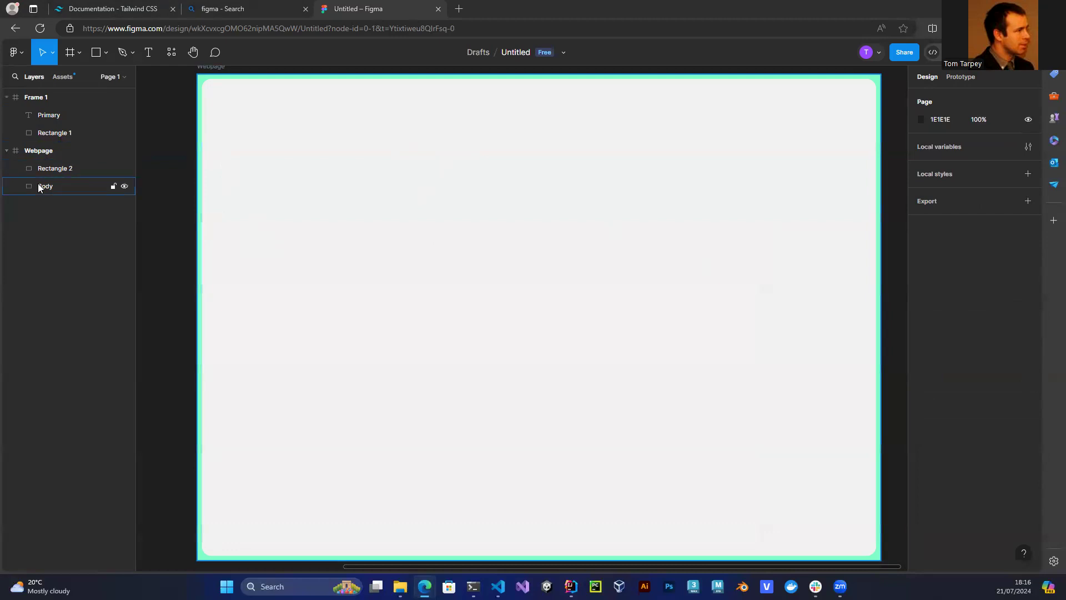
# Rename the inner rectangle's layer in the Webpage frame as Container.
pyautogui.click(47, 171)
pyautogui.rightClick(47, 170)
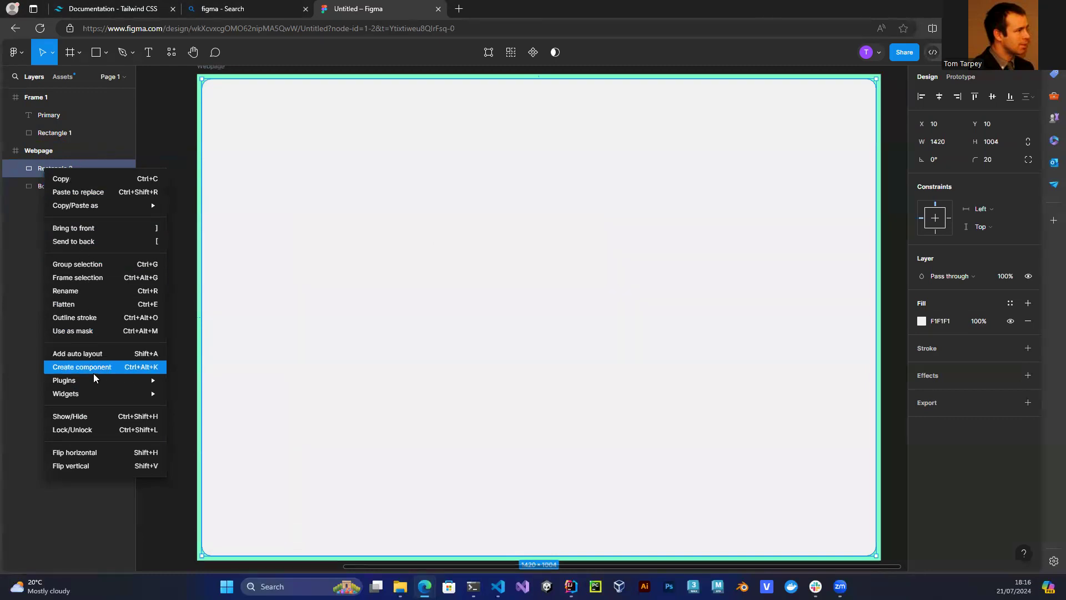
pyautogui.click(64, 293)
pyautogui.write('C')
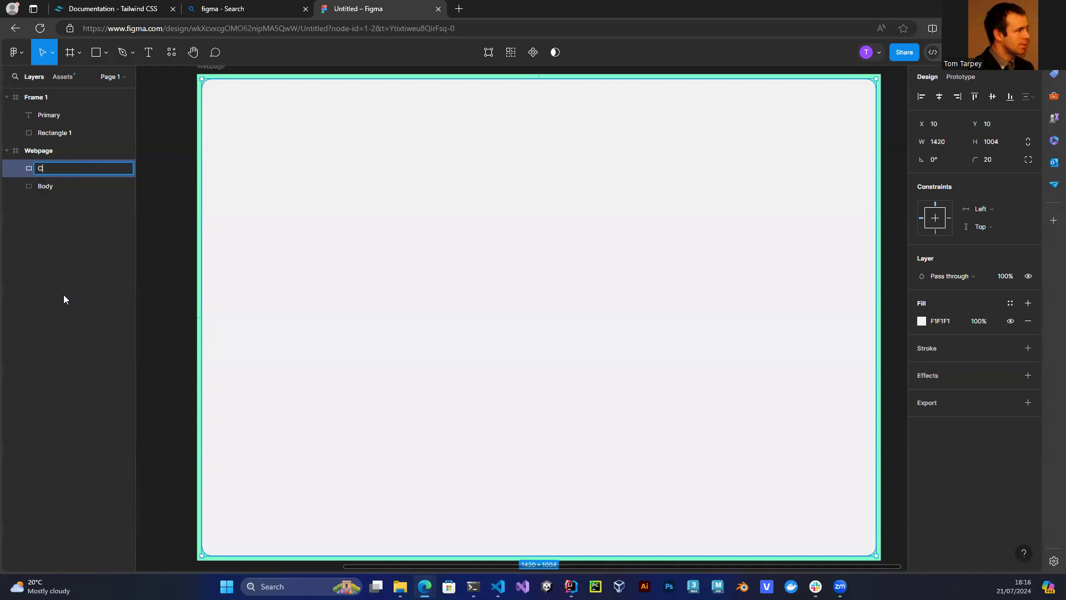
pyautogui.write('ontainer')
pyautogui.press('Return')
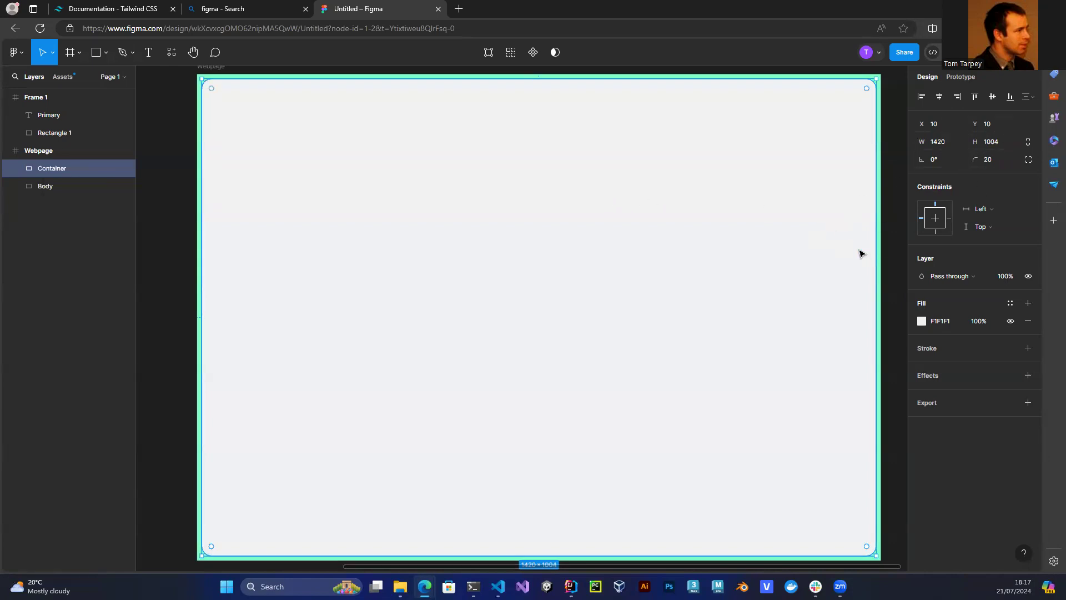
# Draw a wide rectangle of about 1169 × 101 near the Container's upper edge and position it at about X 135, Y 38.
pyautogui.click(102, 53)
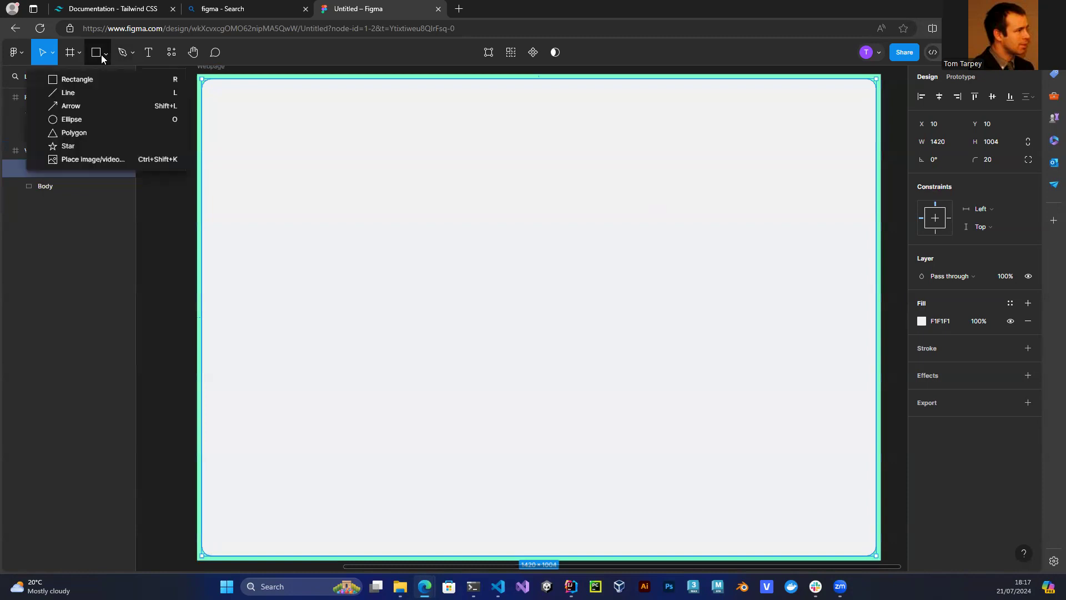
pyautogui.click(81, 78)
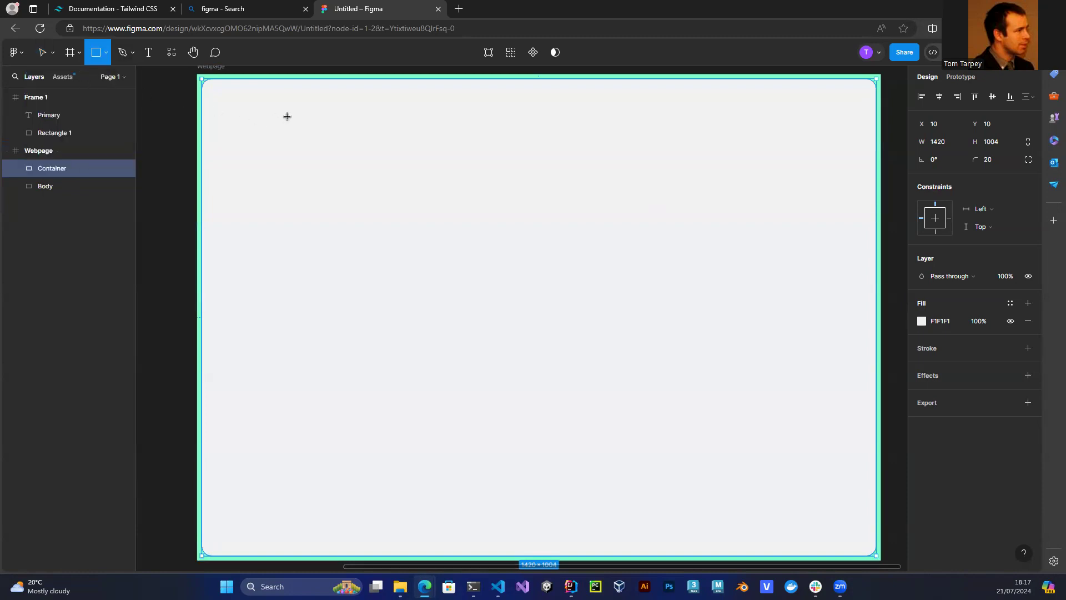
pyautogui.moveTo(263, 98)
pyautogui.mouseDown()
pyautogui.moveTo(607, 157)
pyautogui.moveTo(818, 146)
pyautogui.mouseUp()
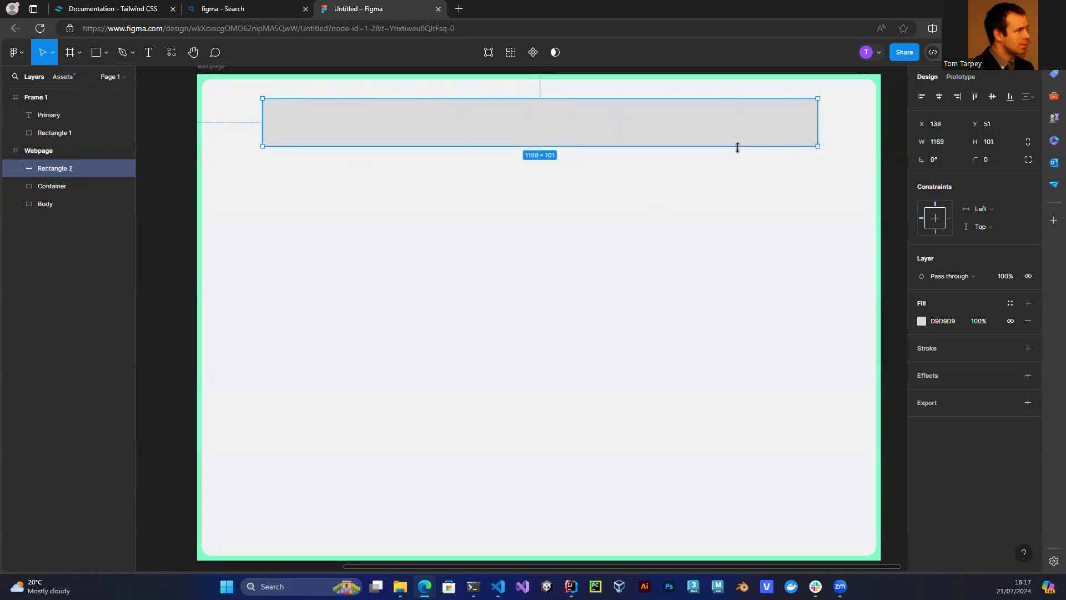
pyautogui.moveTo(459, 126)
pyautogui.mouseDown()
pyautogui.moveTo(478, 124)
pyautogui.moveTo(449, 121)
pyautogui.moveTo(457, 124)
pyautogui.mouseUp()
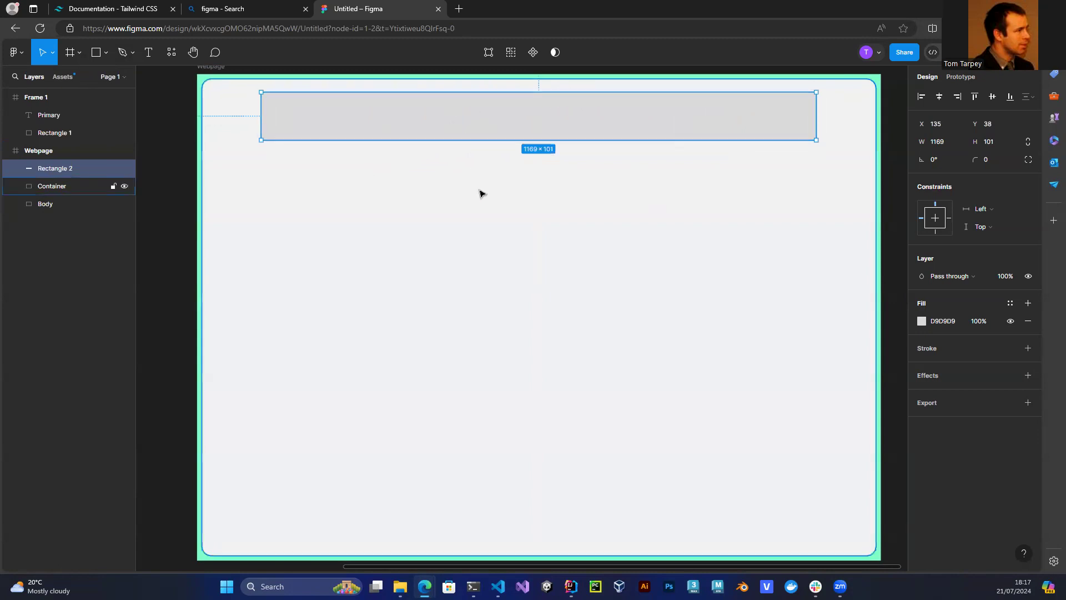
# Give the wide bar a corner radius of 50 and reduce its height to about 83.
pyautogui.click(990, 160)
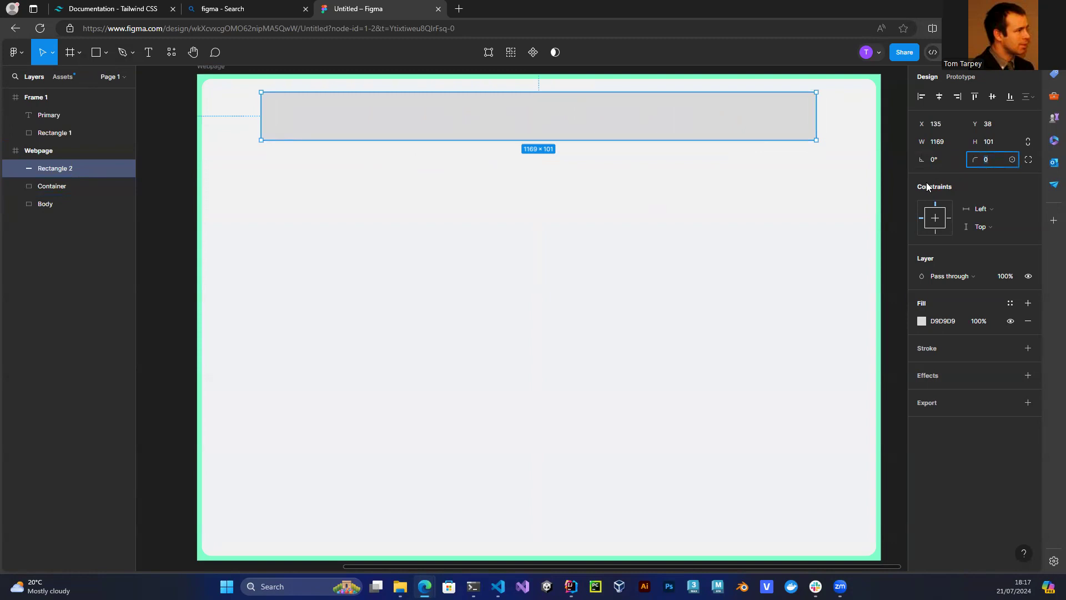
pyautogui.press('Tab')
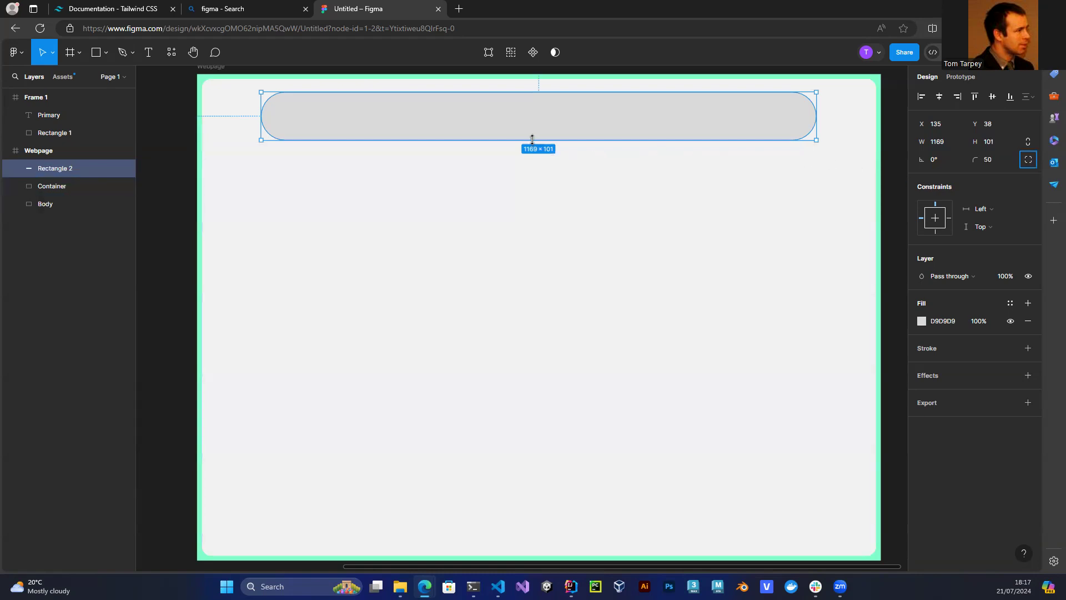
pyautogui.moveTo(532, 139); pyautogui.dragTo(532, 129)
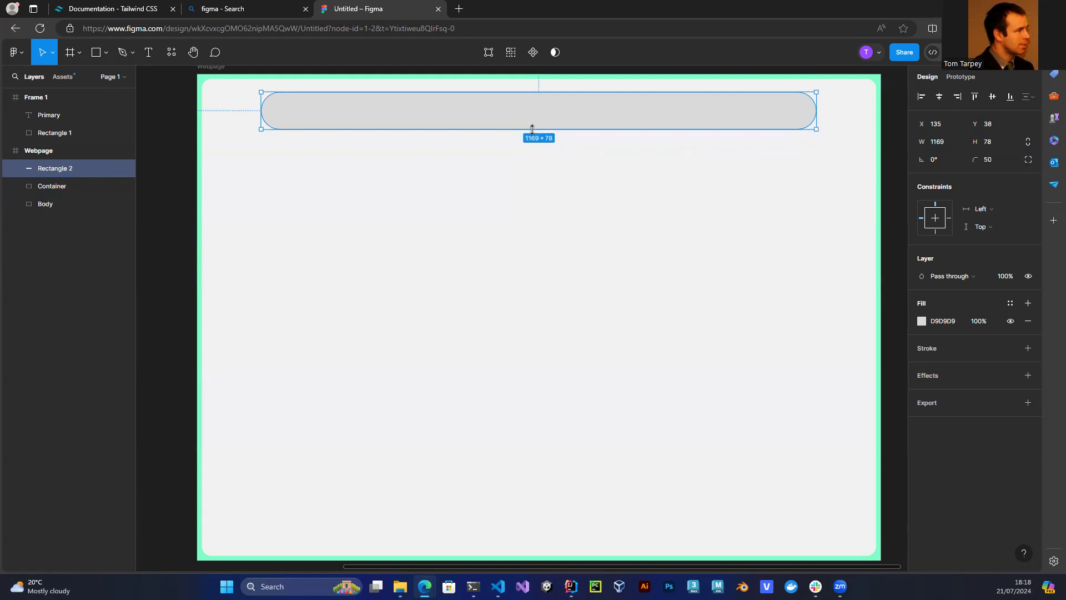
pyautogui.moveTo(532, 129); pyautogui.dragTo(532, 131)
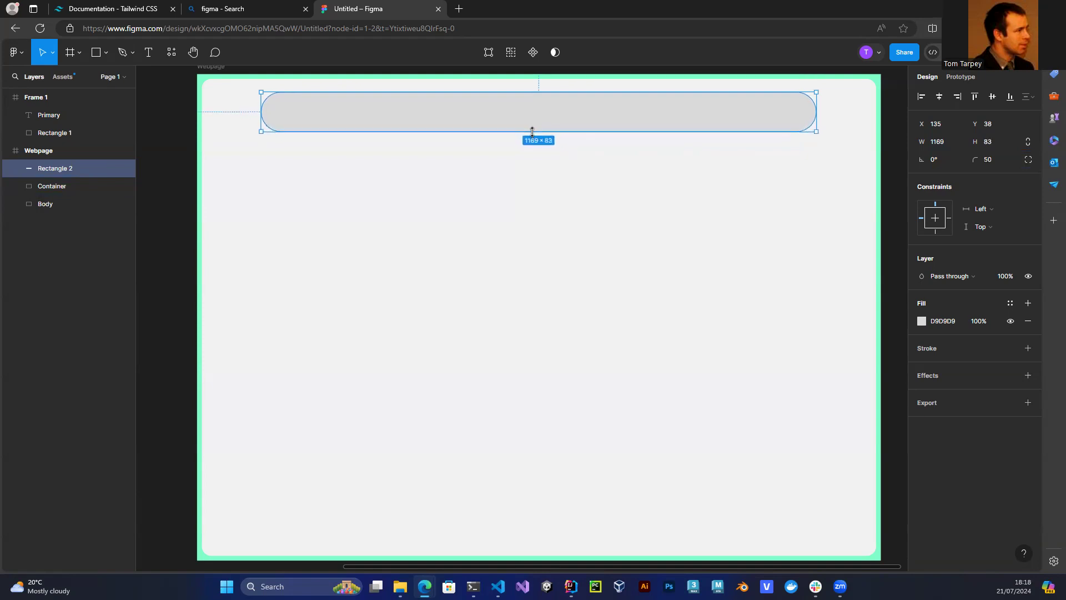
pyautogui.click(163, 279)
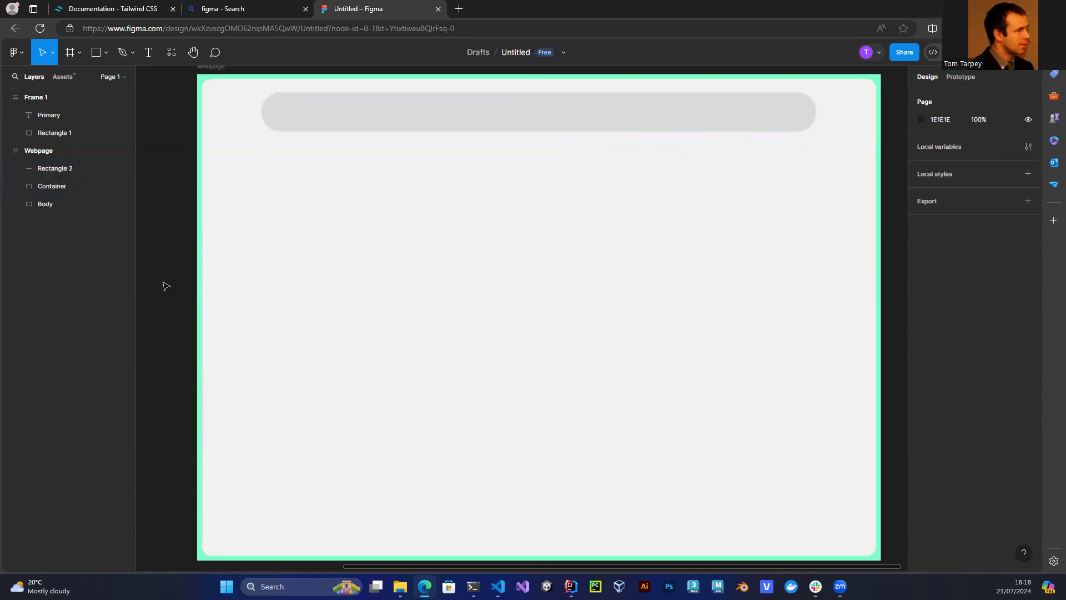
# Change the rounded bar's fill to white, FFFFFF.
pyautogui.click(378, 122)
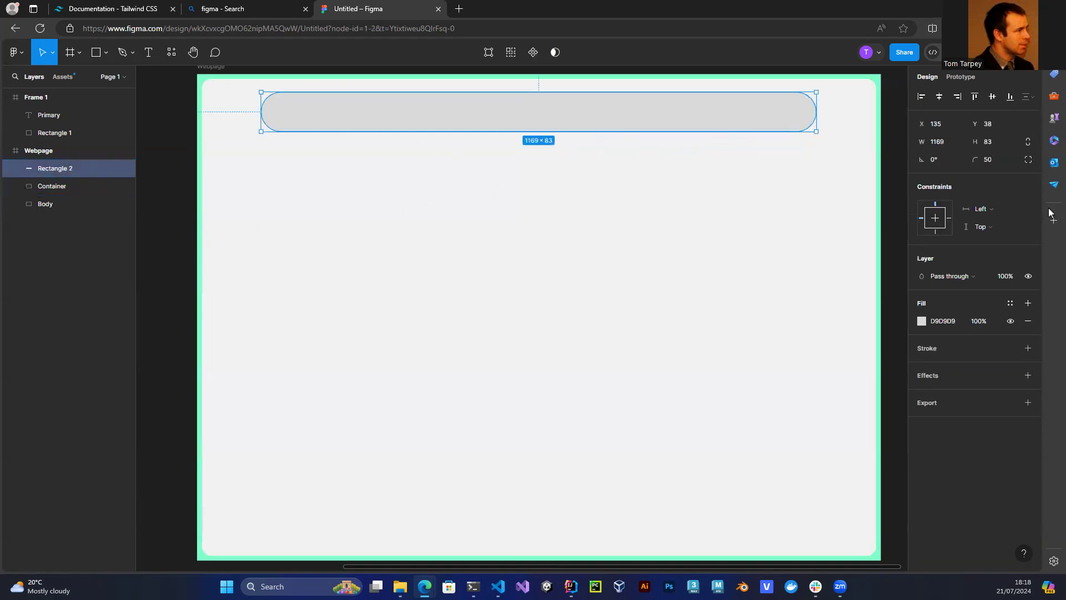
pyautogui.click(922, 322)
pyautogui.moveTo(869, 327); pyautogui.dragTo(702, 226)
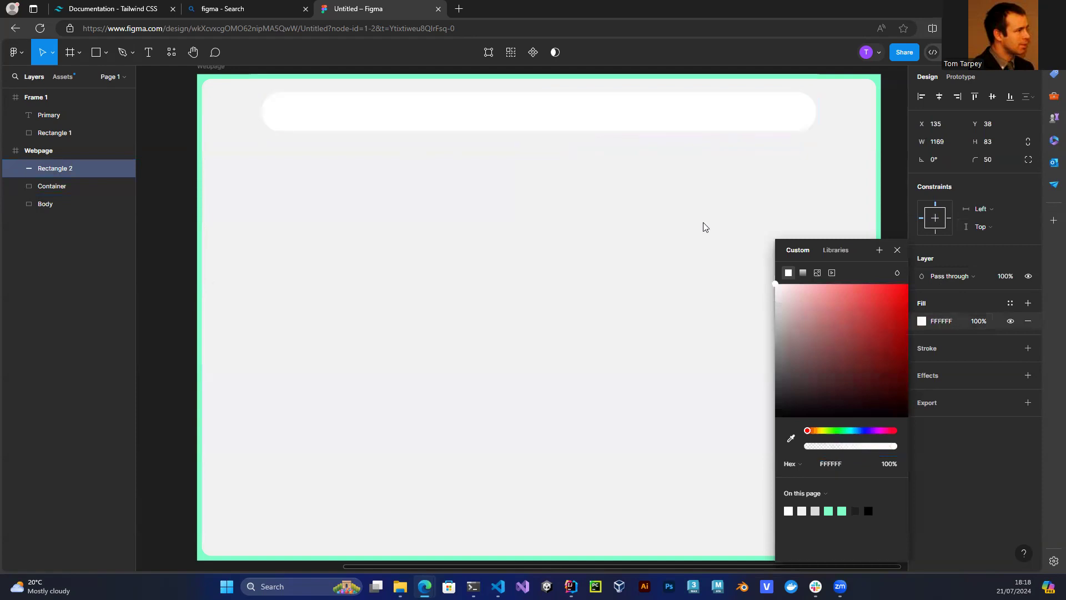
pyautogui.click(171, 267)
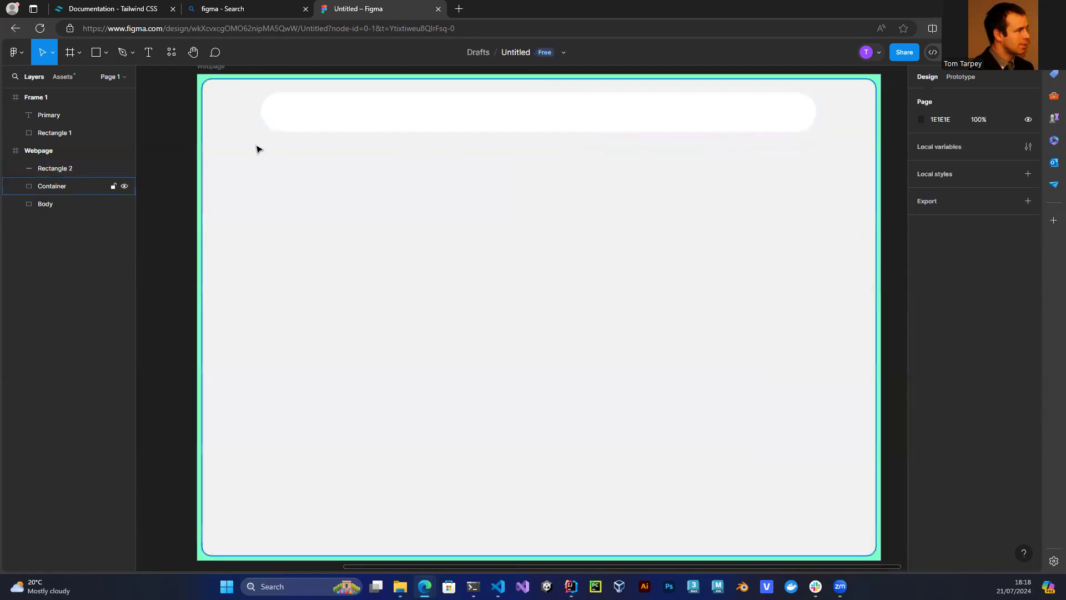
# Add a drop shadow effect to the white rounded bar.
pyautogui.click(473, 110)
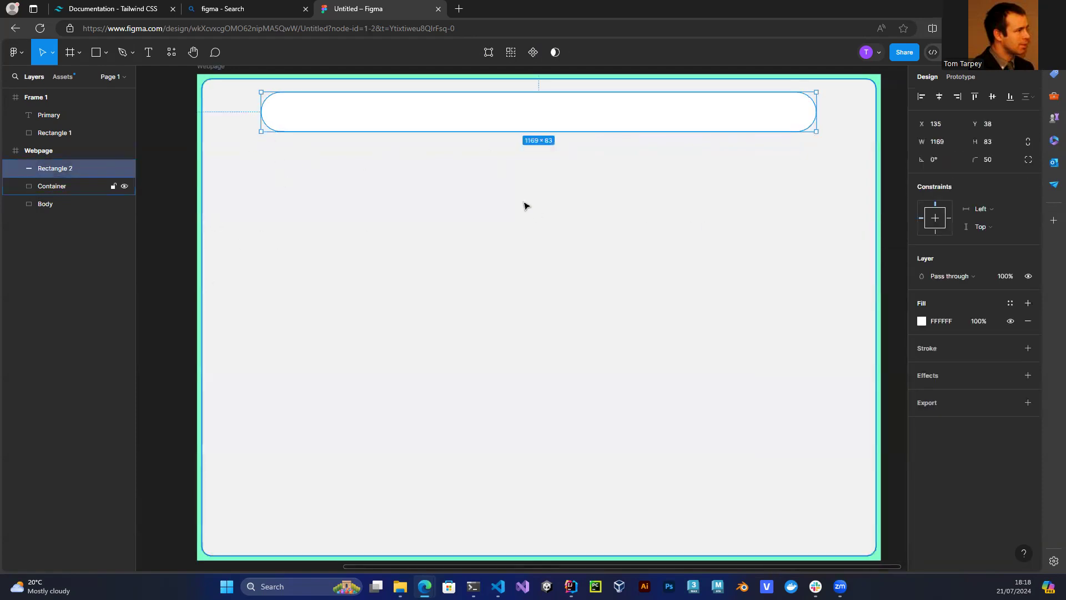
pyautogui.click(988, 376)
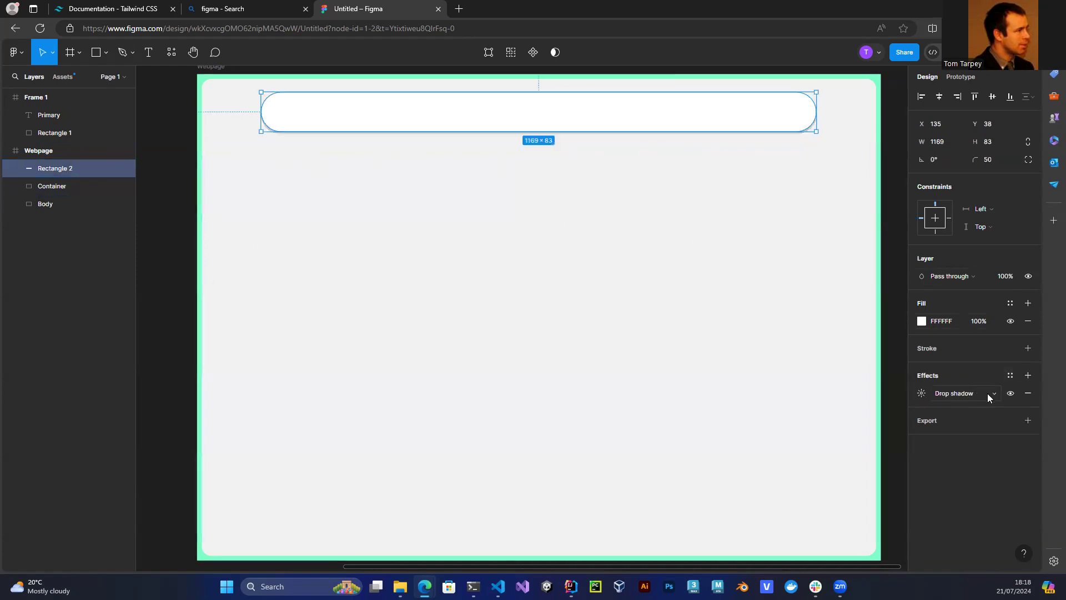
pyautogui.click(161, 297)
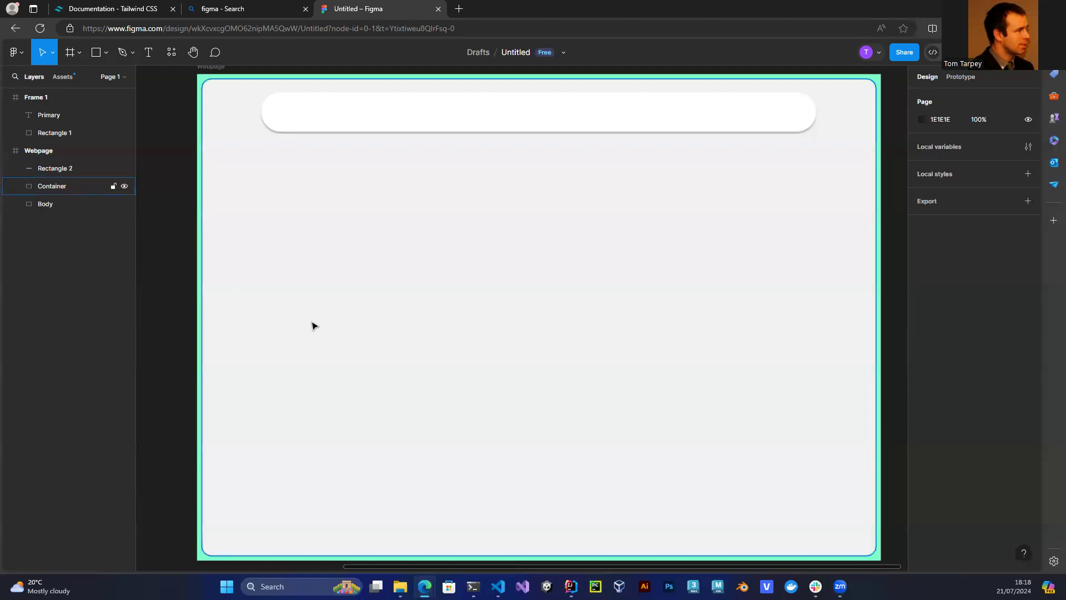
# Rename the white rounded bar's layer as NavBar.
pyautogui.click(45, 168)
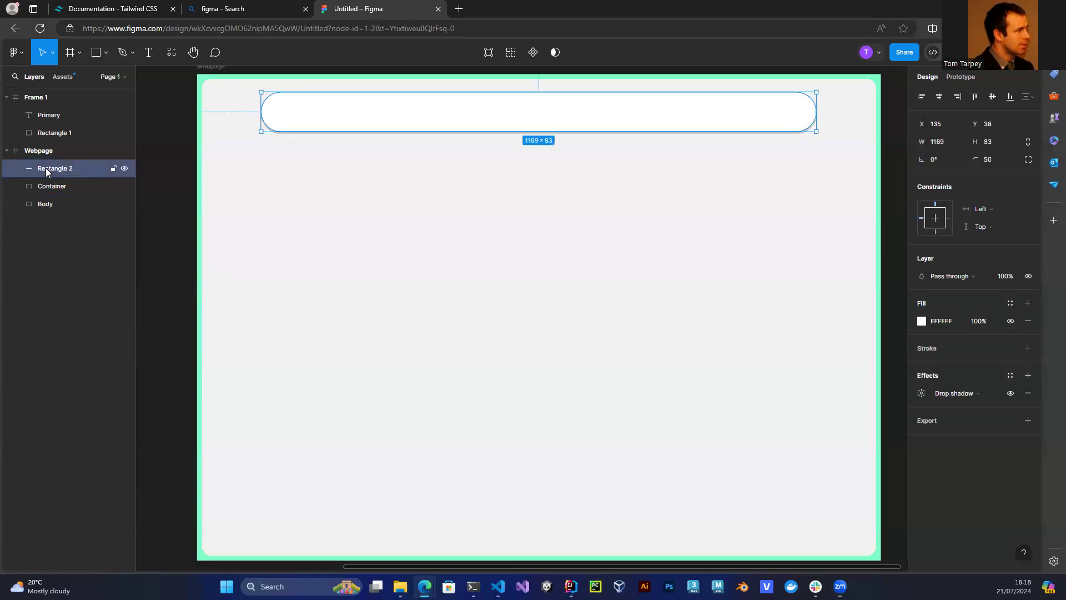
pyautogui.rightClick(45, 168)
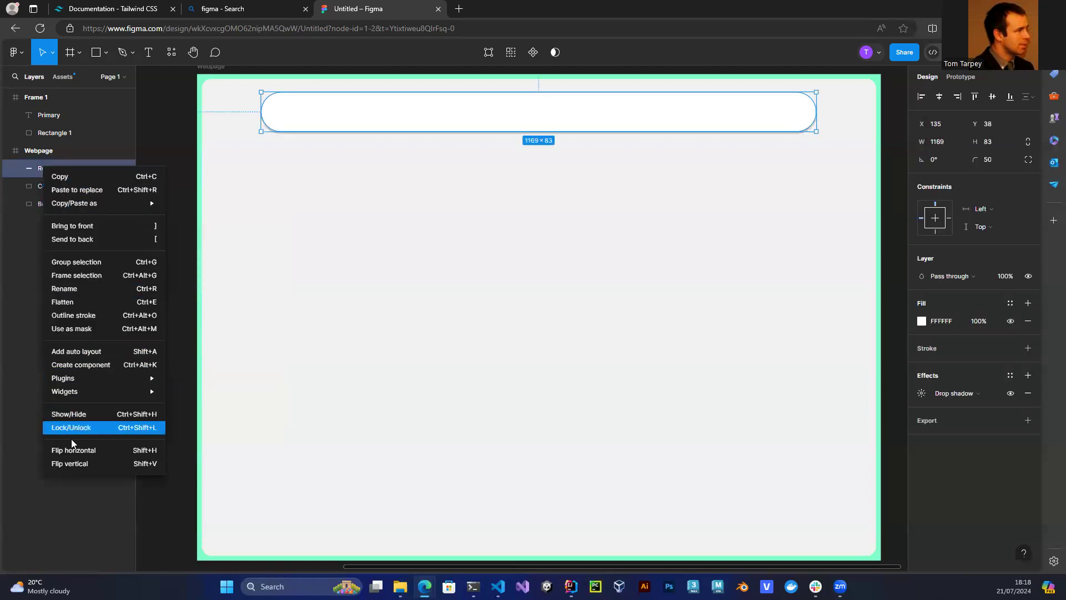
pyautogui.click(57, 289)
pyautogui.write('NavBar')
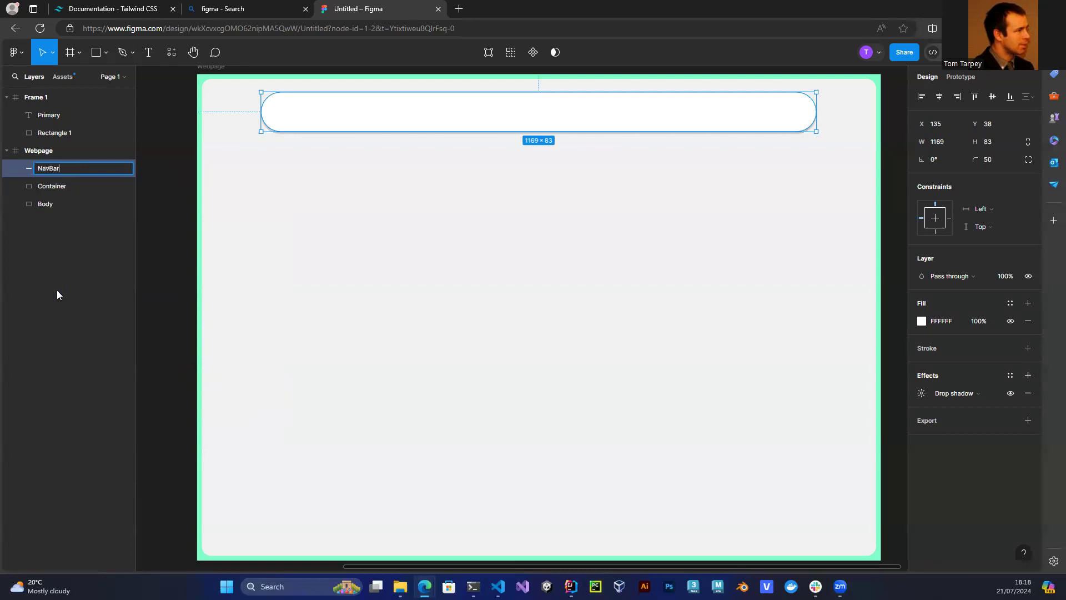
pyautogui.press('Return')
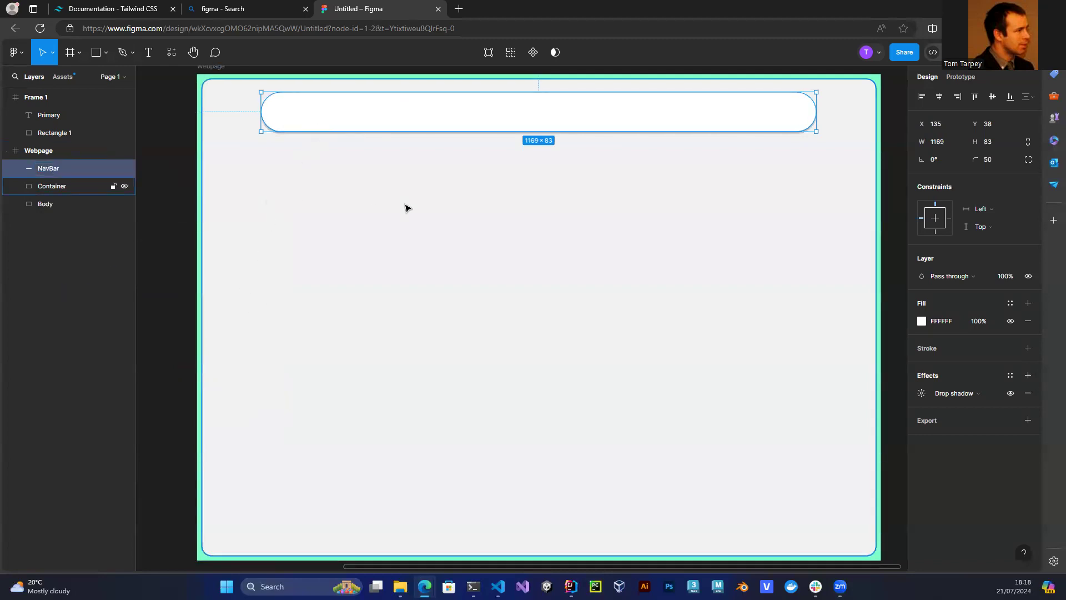
# Draw an ellipse of about 59 × 55 inside the left end of the NavBar.
pyautogui.click(105, 54)
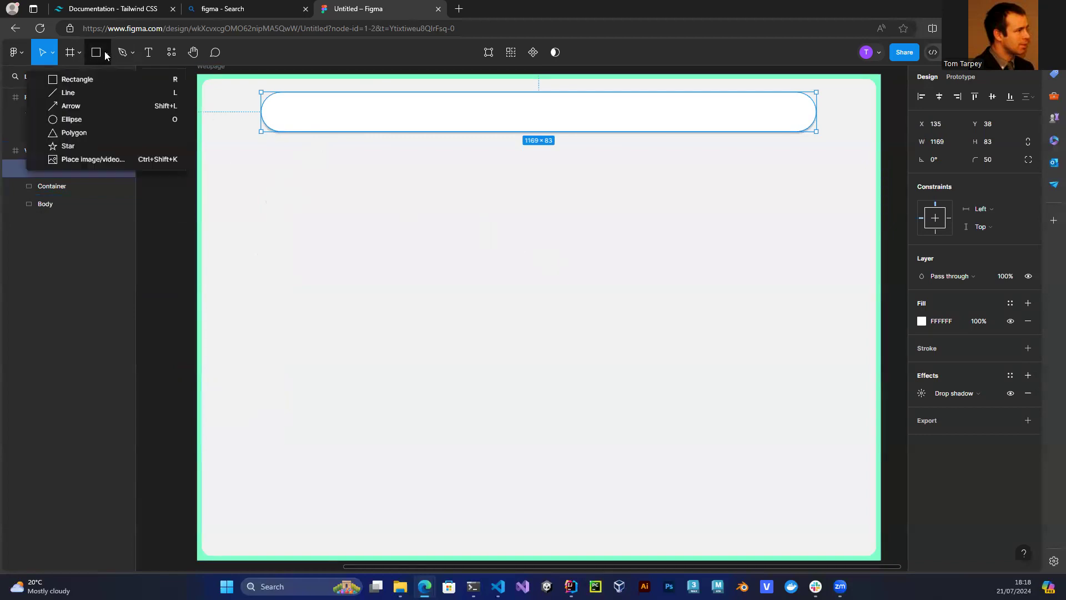
pyautogui.click(72, 119)
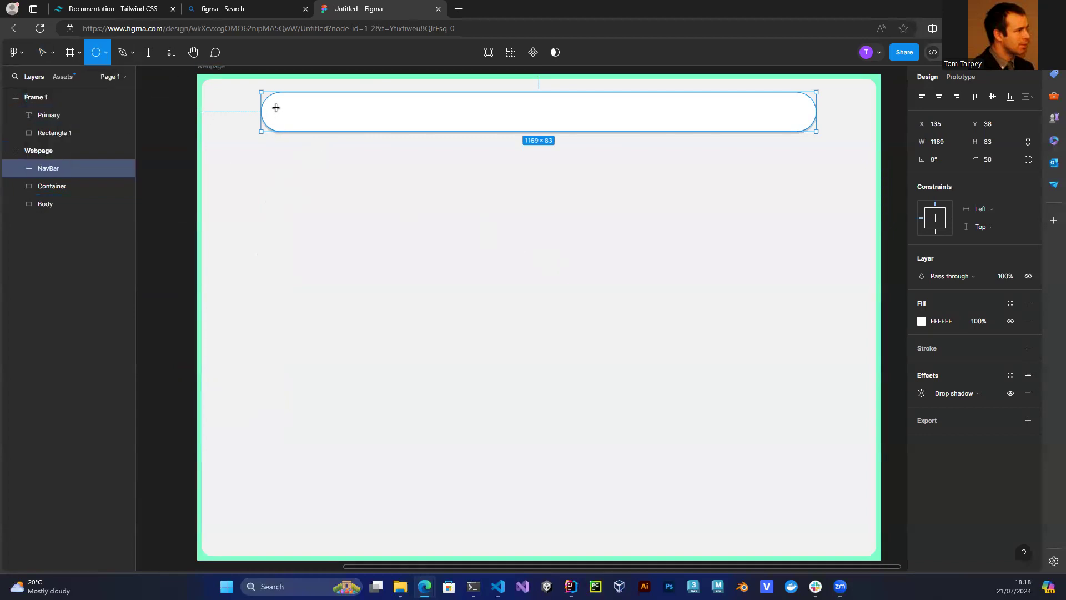
pyautogui.moveTo(272, 99); pyautogui.dragTo(301, 125)
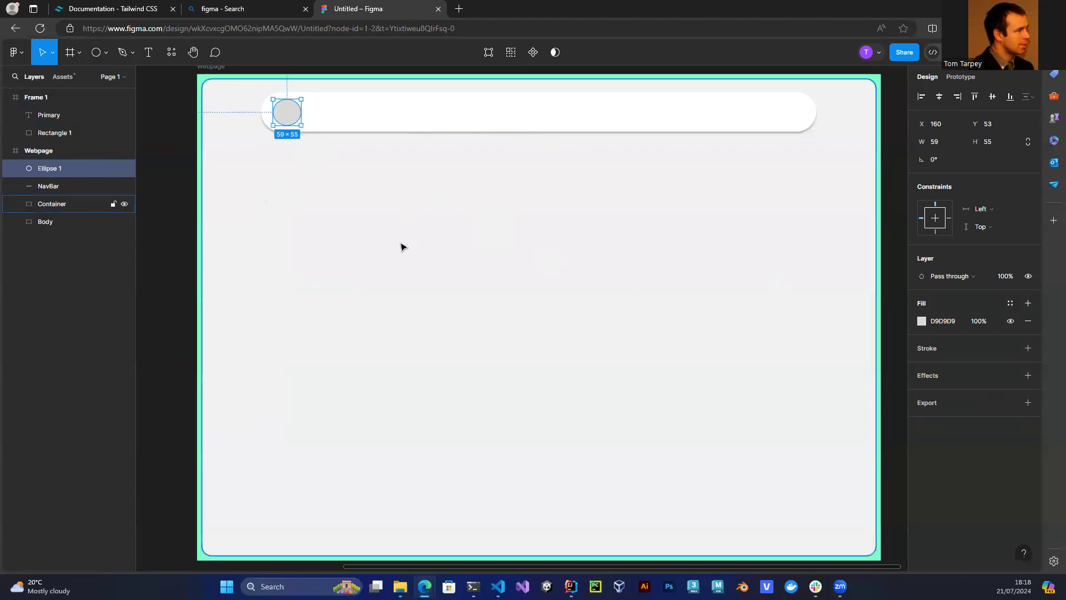
# Fill the ellipse in the NavBar with the green 7EFFC9 sampled from the webpage body's edge.
pyautogui.click(924, 320)
pyautogui.click(791, 437)
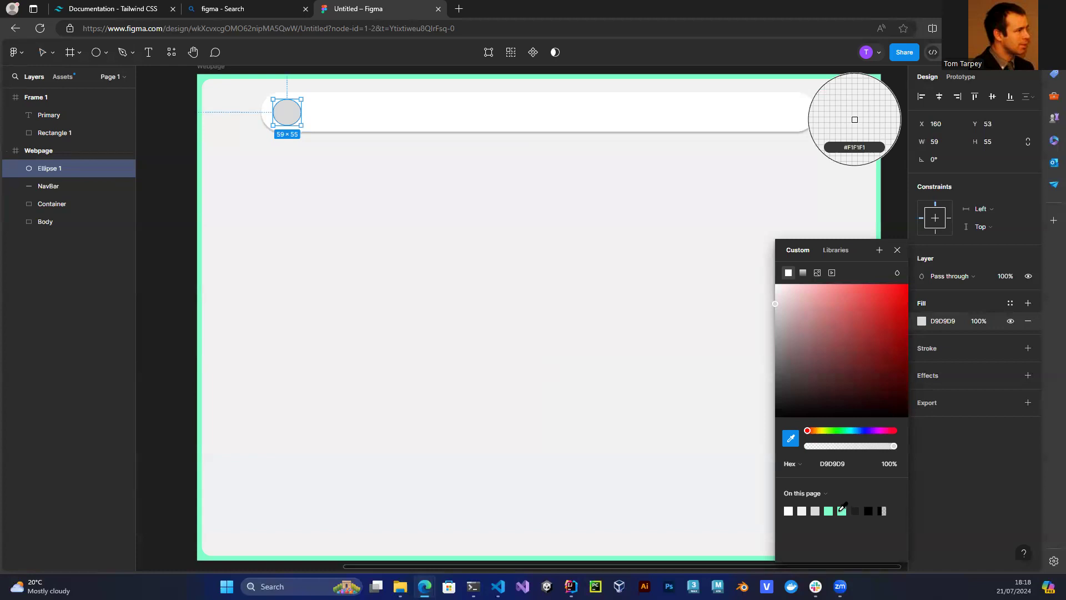
pyautogui.click(202, 374)
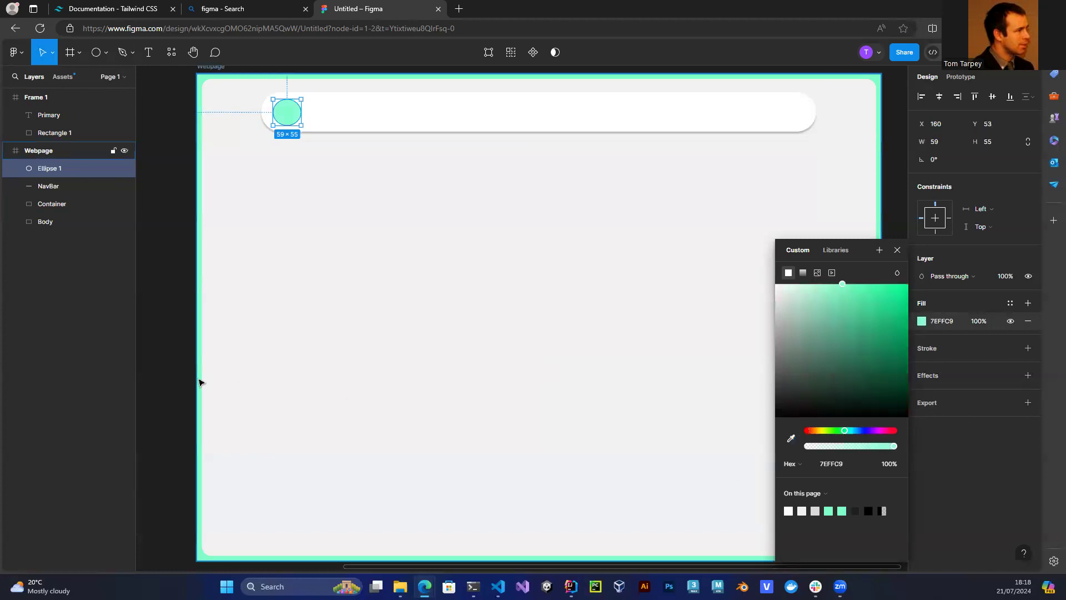
pyautogui.click(898, 250)
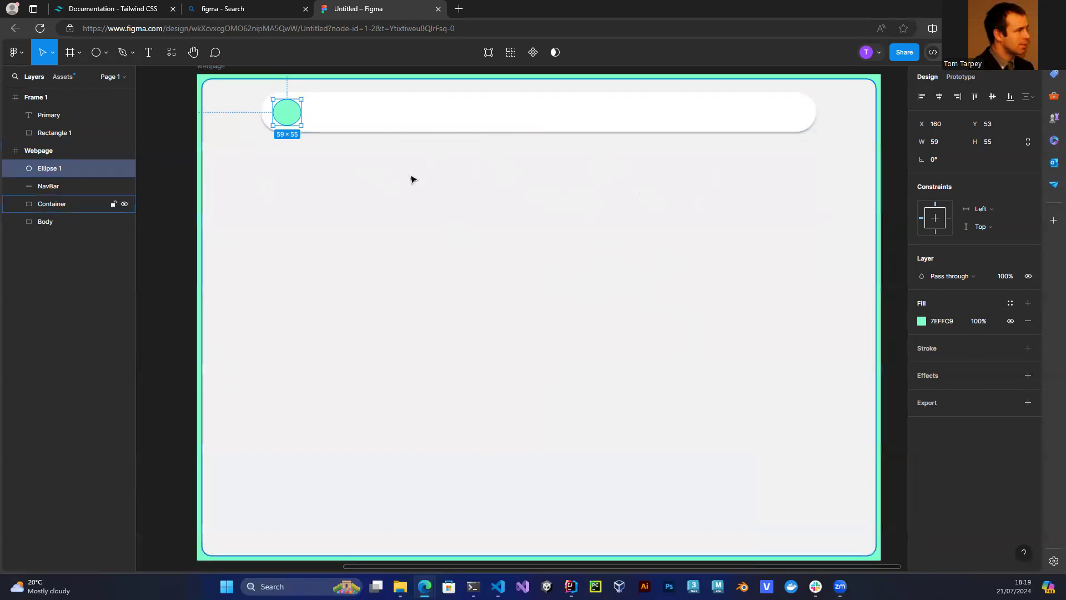
pyautogui.click(157, 195)
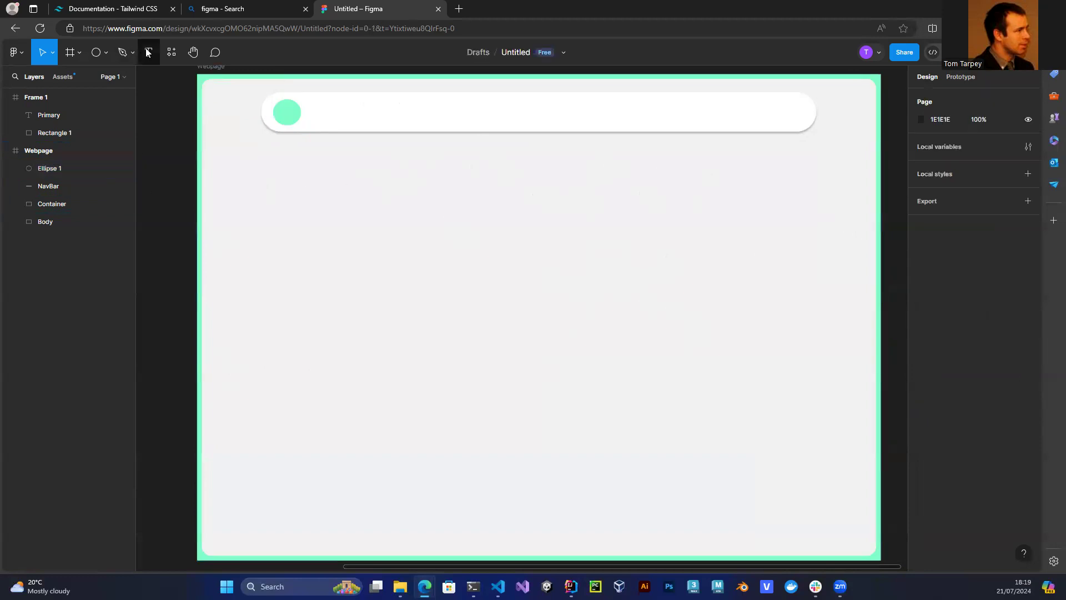
# Start a text layer beside the green ellipse and set the text size to 16, leaving it empty.
pyautogui.click(148, 52)
pyautogui.click(314, 111)
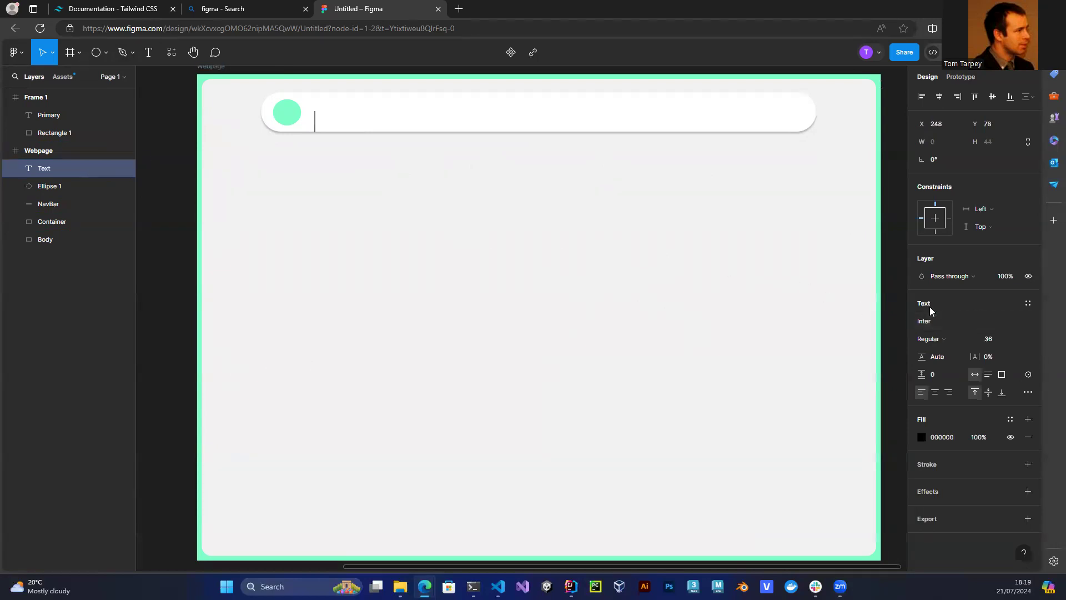
pyautogui.click(1016, 339)
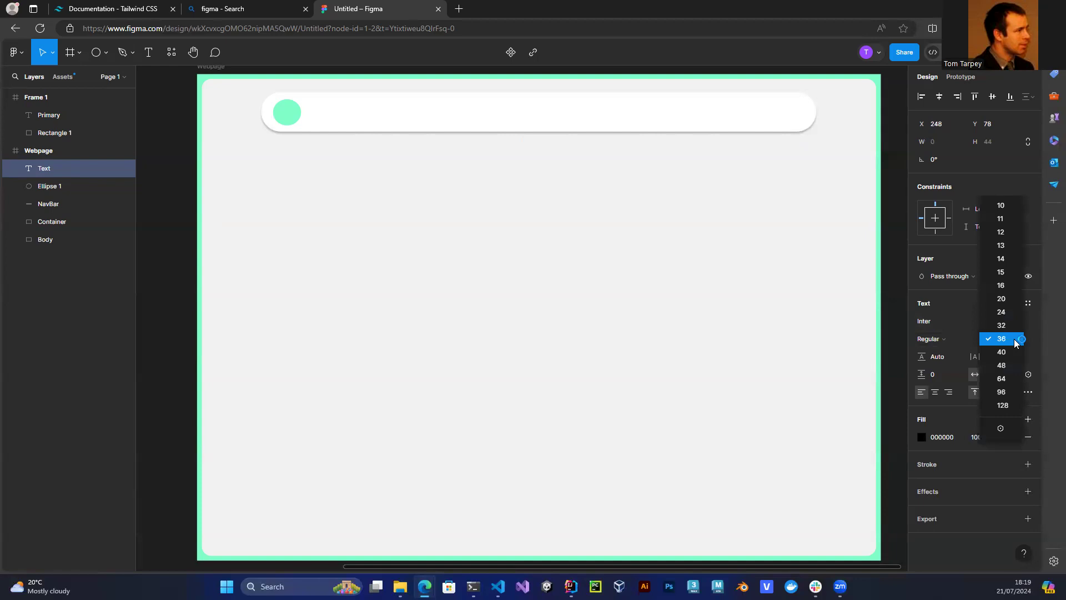
pyautogui.click(1002, 285)
pyautogui.press('Escape')
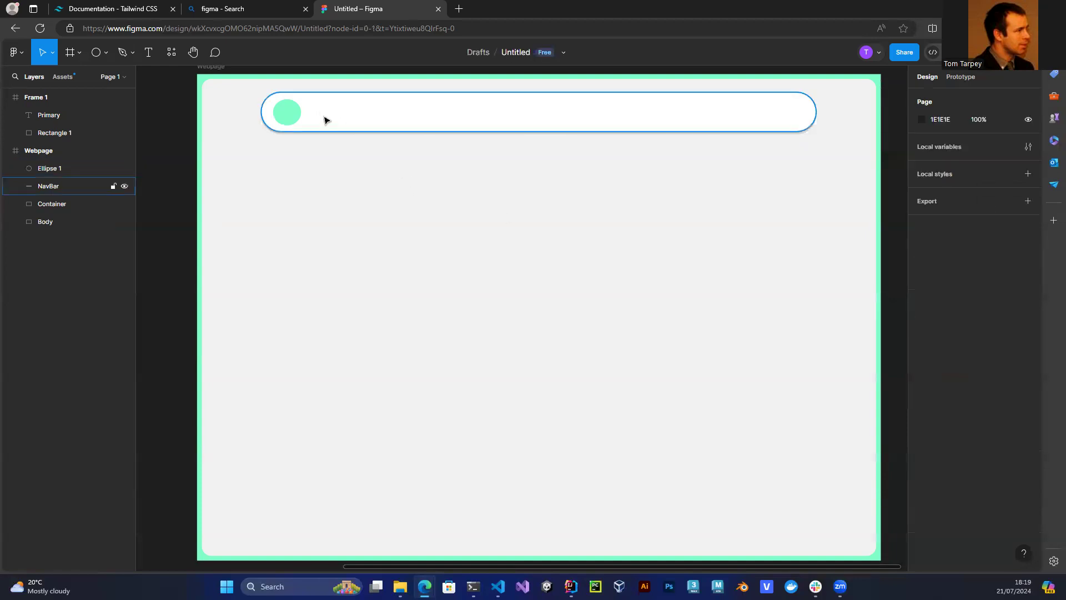
pyautogui.click(325, 119)
pyautogui.click(175, 229)
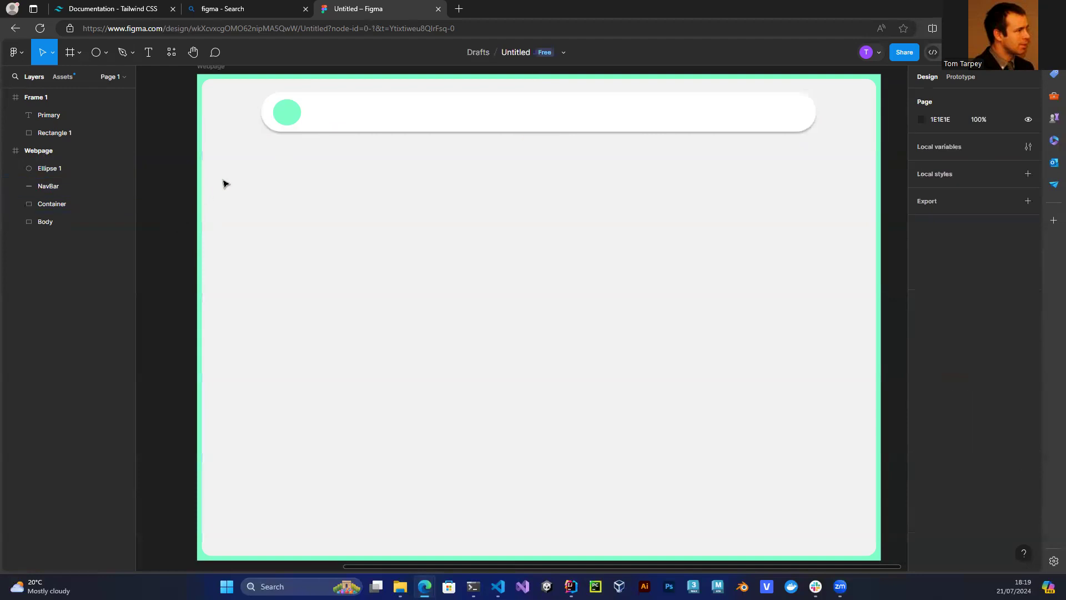
# Add the text About beside the green ellipse and centre it vertically in the NavBar.
pyautogui.click(148, 52)
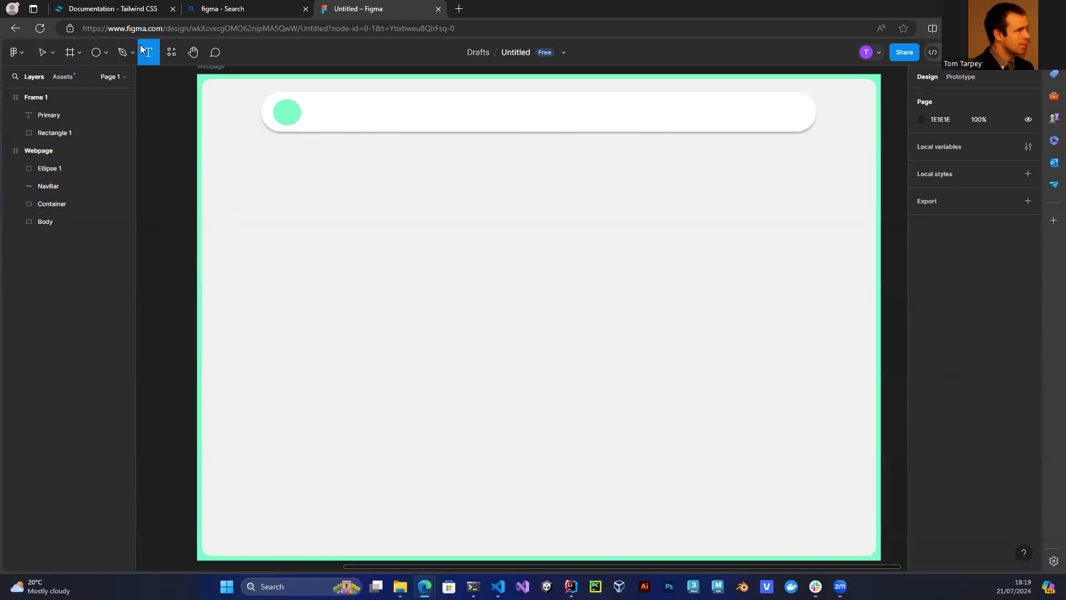
pyautogui.click(316, 112)
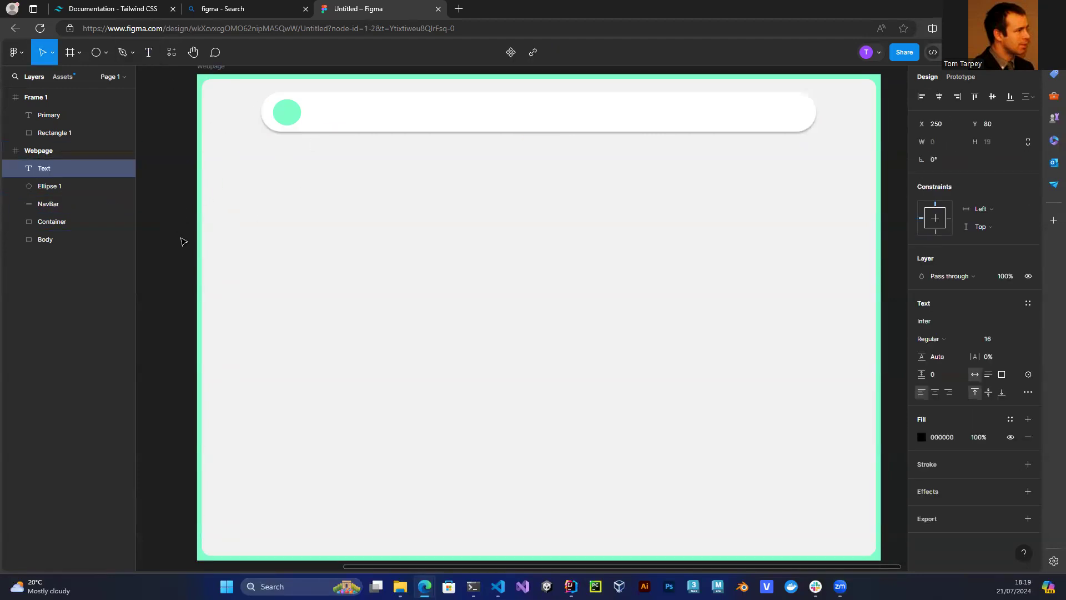
pyautogui.write('A')
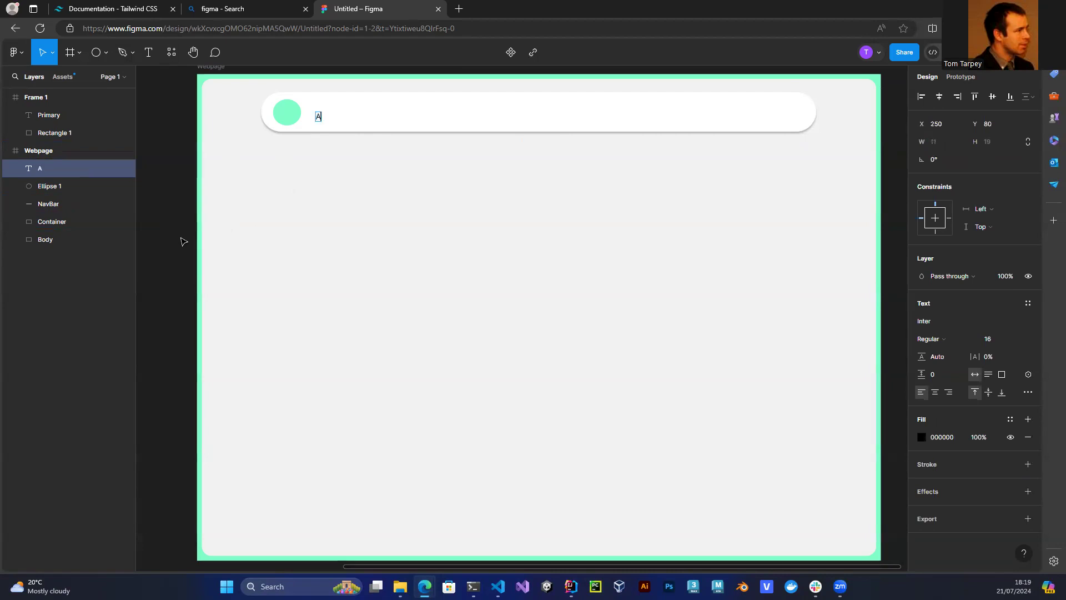
pyautogui.write('ubout')
pyautogui.click(327, 117)
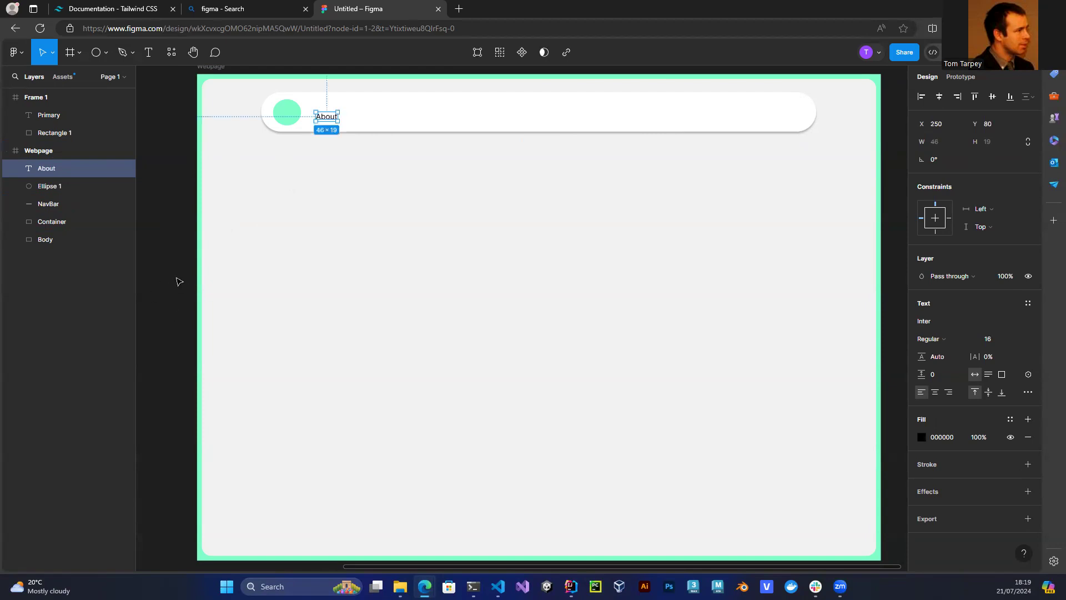
pyautogui.moveTo(328, 120); pyautogui.dragTo(326, 115)
pyautogui.click(186, 230)
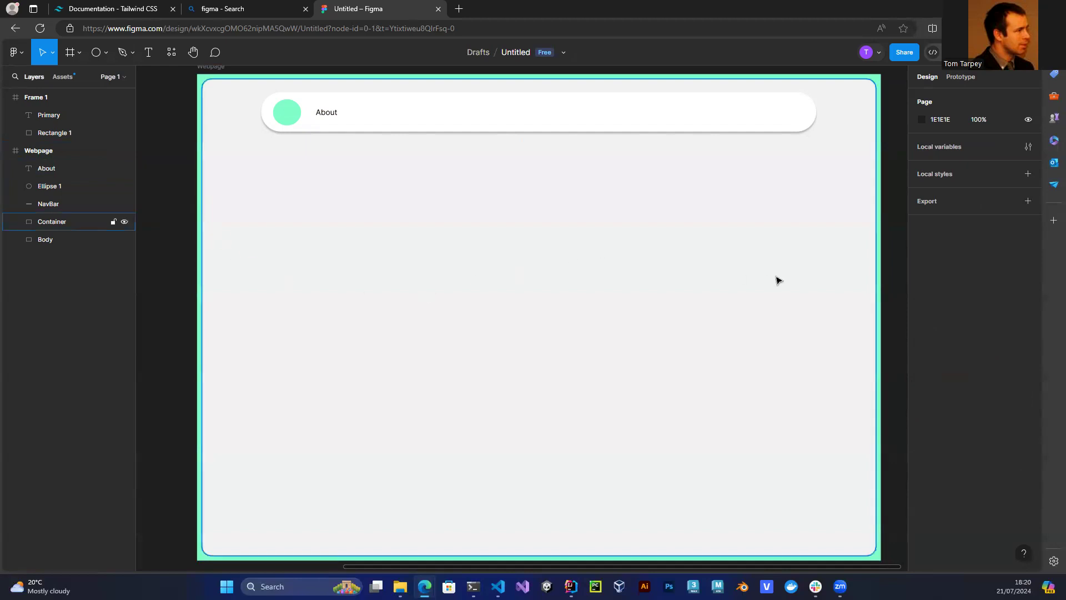
# Add the text Portfolio to the NavBar after About and align it level with that label.
pyautogui.click(143, 52)
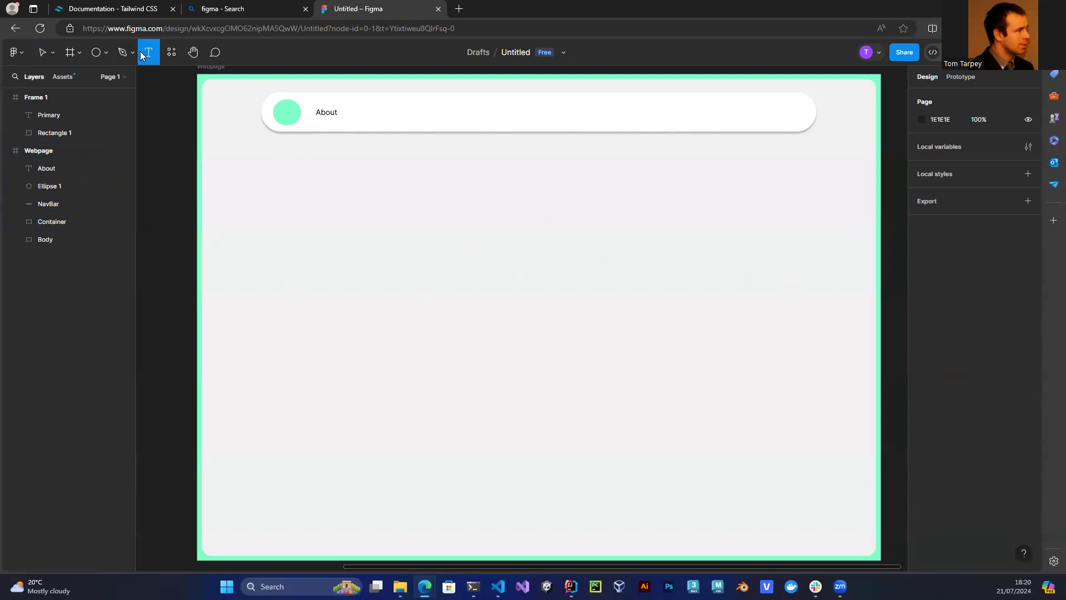
pyautogui.click(373, 113)
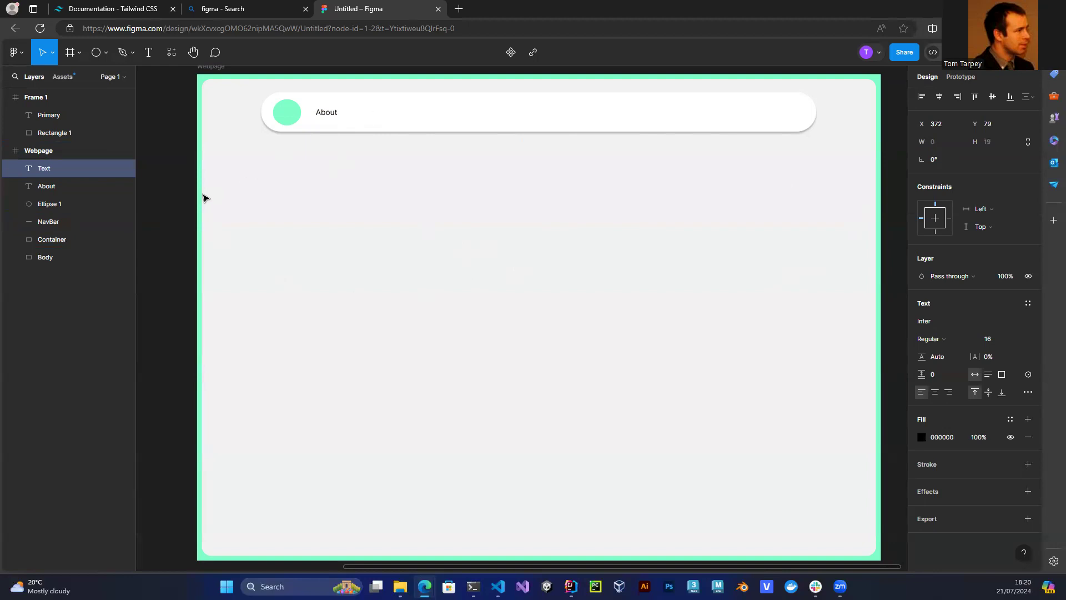
pyautogui.write('Portfoli')
pyautogui.write('olio')
pyautogui.press('Escape')
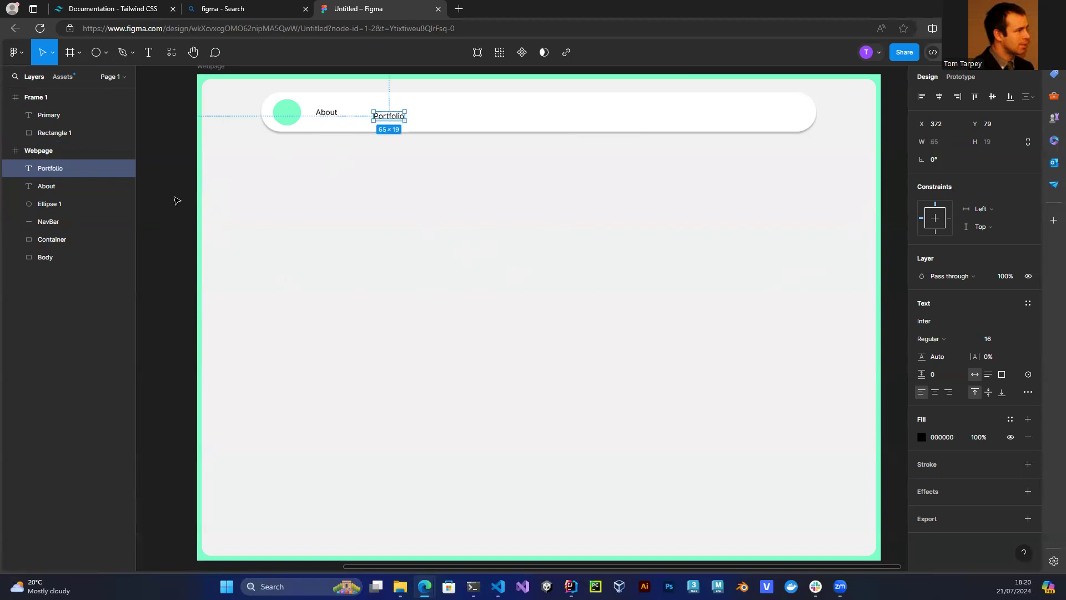
pyautogui.moveTo(388, 122); pyautogui.dragTo(368, 116)
pyautogui.click(179, 255)
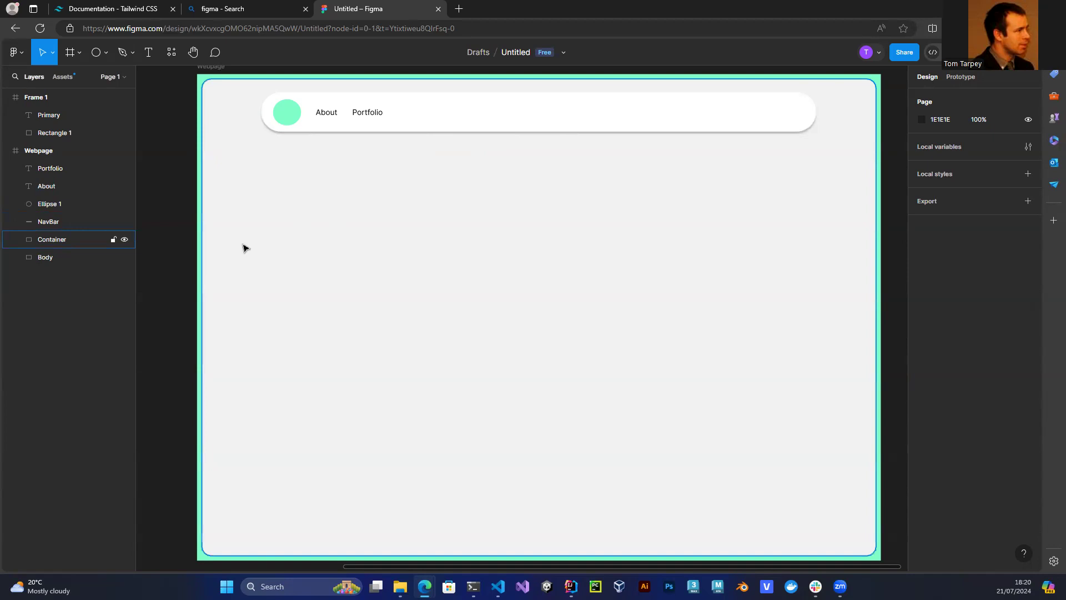
# Duplicate the About and Portfolio labels together and place the copies further right along the NavBar.
pyautogui.click(328, 114)
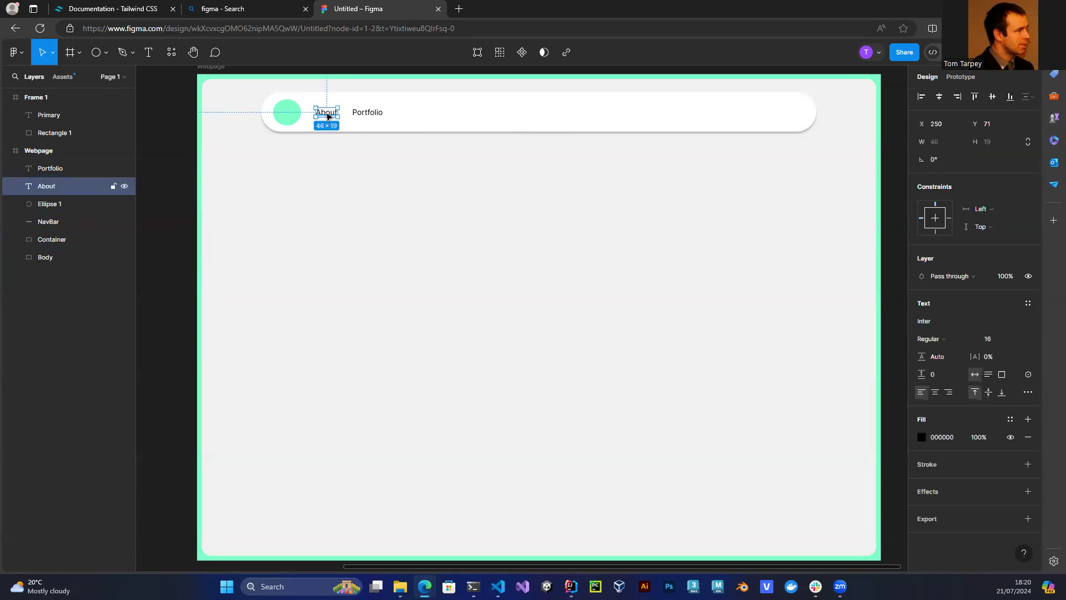
pyautogui.keyDown('shift'); pyautogui.click(366, 114); pyautogui.keyUp('shift')
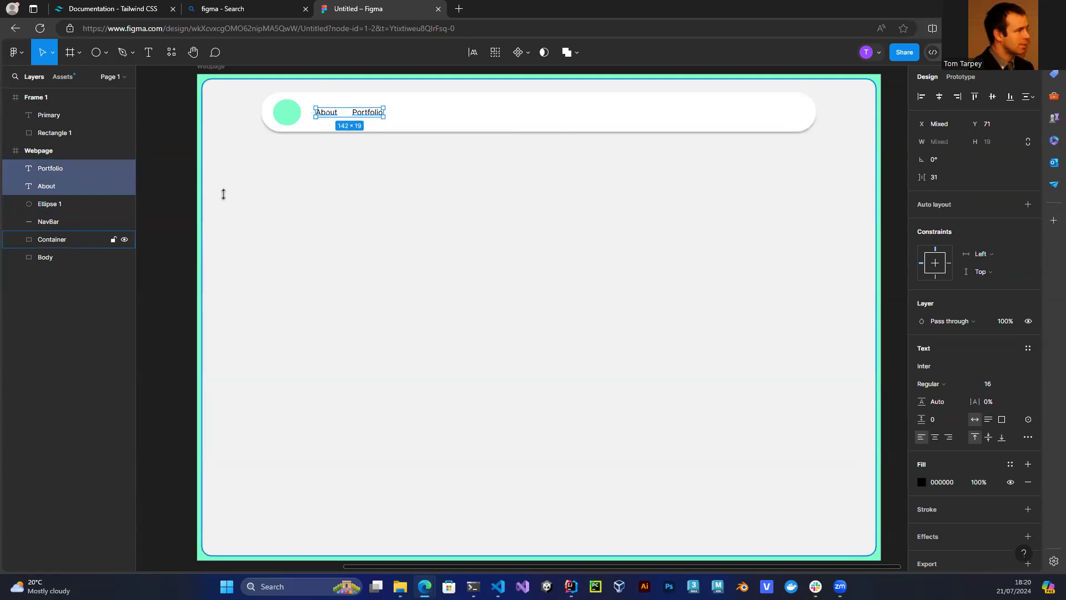
pyautogui.click(174, 208)
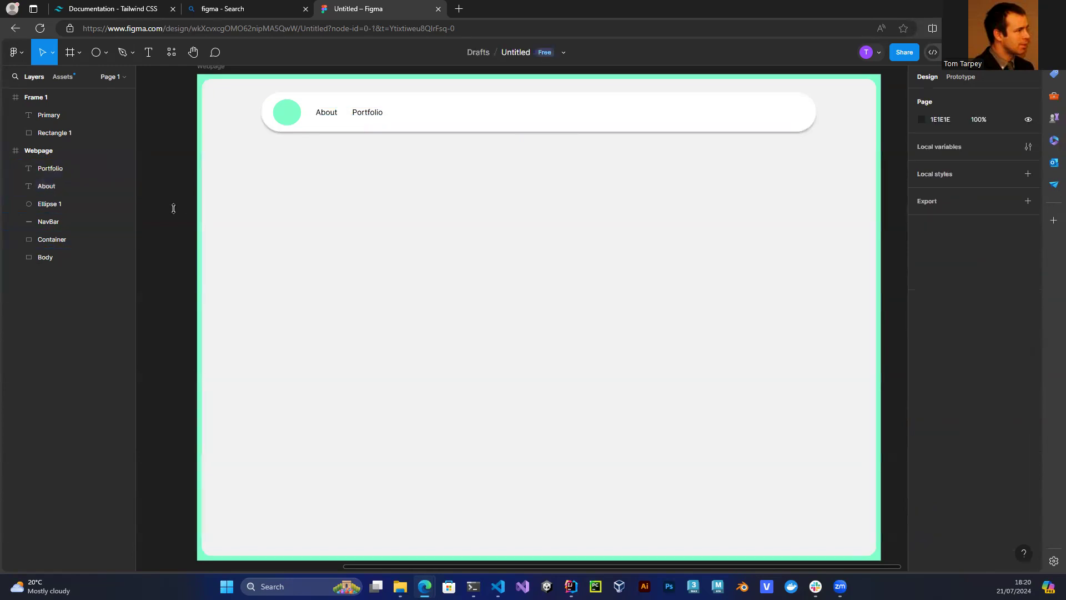
pyautogui.hotkey('ctrl', 'v')
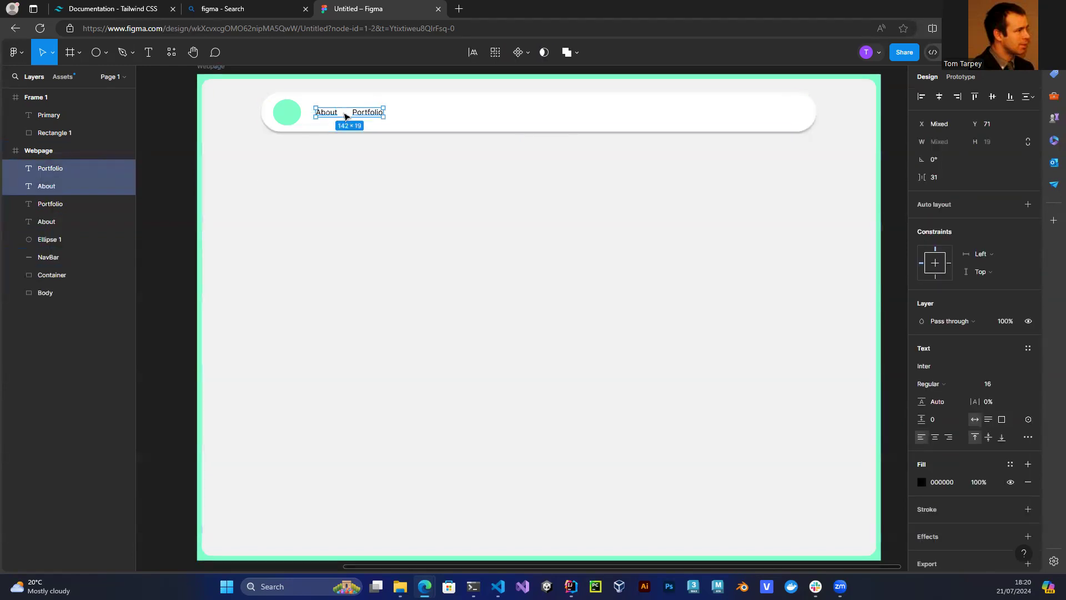
pyautogui.moveTo(353, 116); pyautogui.dragTo(474, 116)
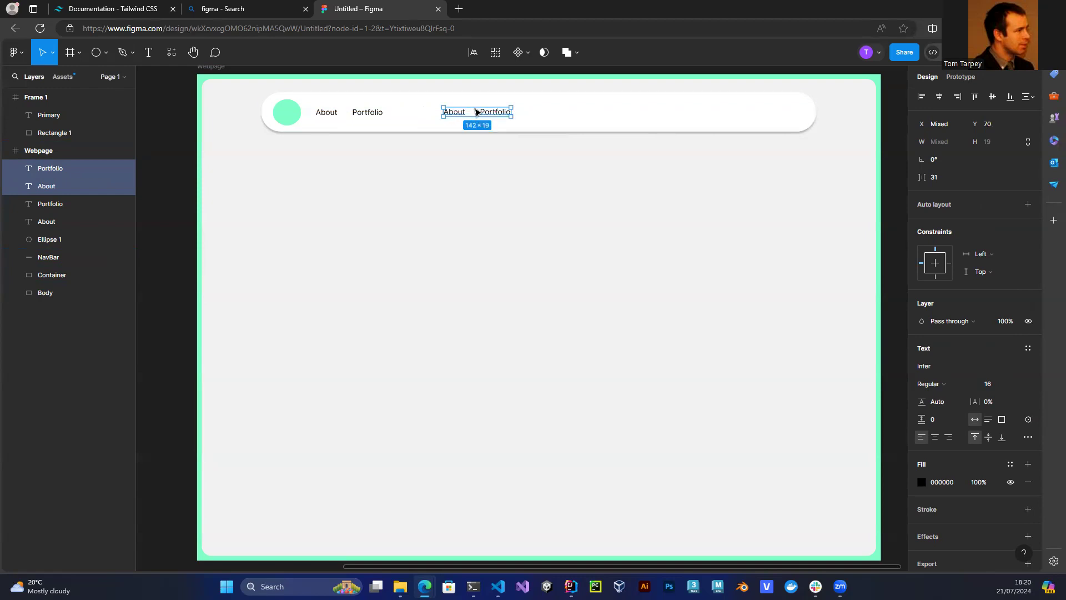
# Change the text of the copied About label to Twitter and the copied Portfolio label to YouTube.
pyautogui.doubleClick(460, 115)
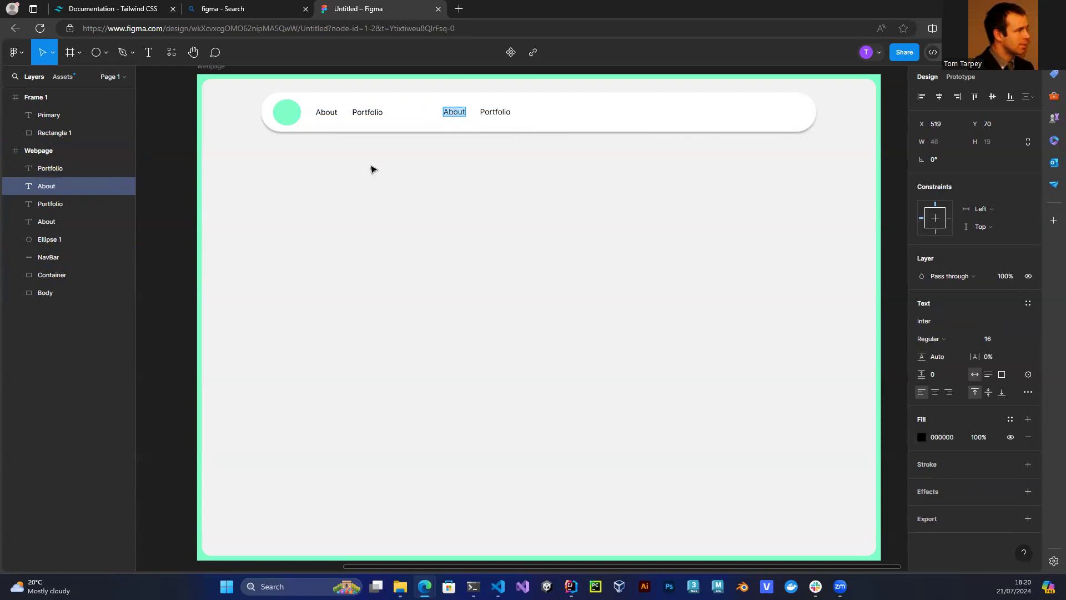
pyautogui.write('Tr')
pyautogui.press('BackSpace')
pyautogui.write('witter')
pyautogui.doubleClick(487, 112)
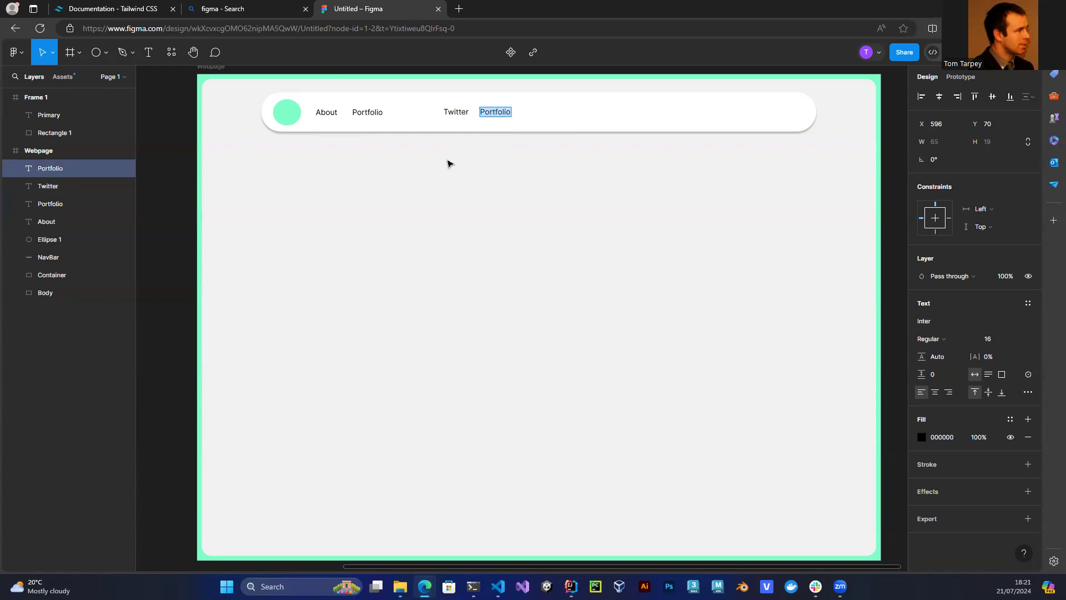
pyautogui.write('YouTube')
pyautogui.press('Escape')
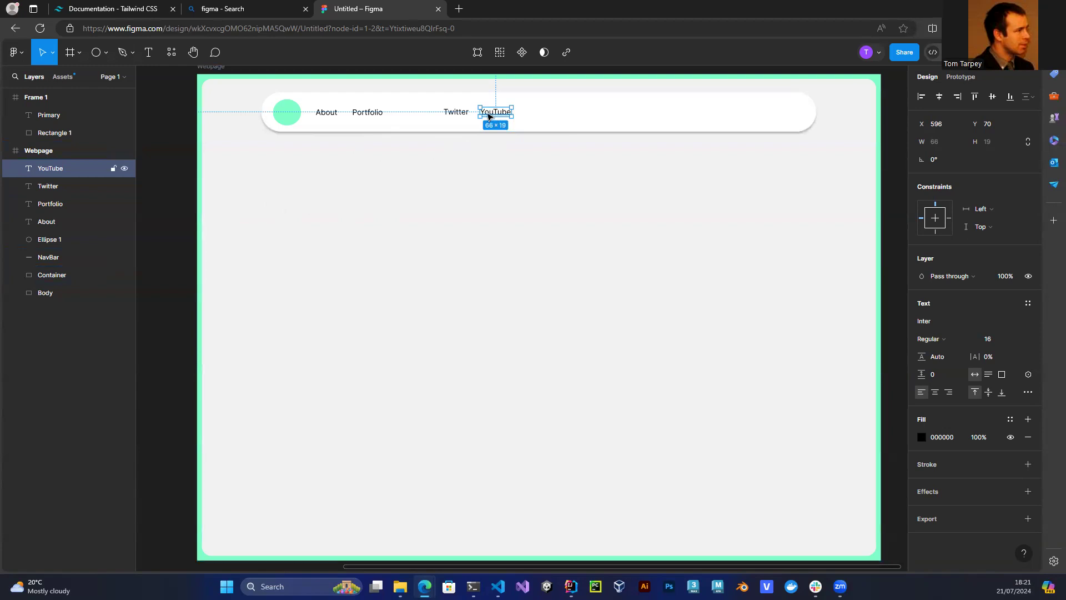
# Duplicate the YouTube label, place the copy to its right and change its text to Linkedin.
pyautogui.hotkey('ctrl', 'd')
pyautogui.moveTo(488, 116); pyautogui.dragTo(538, 113)
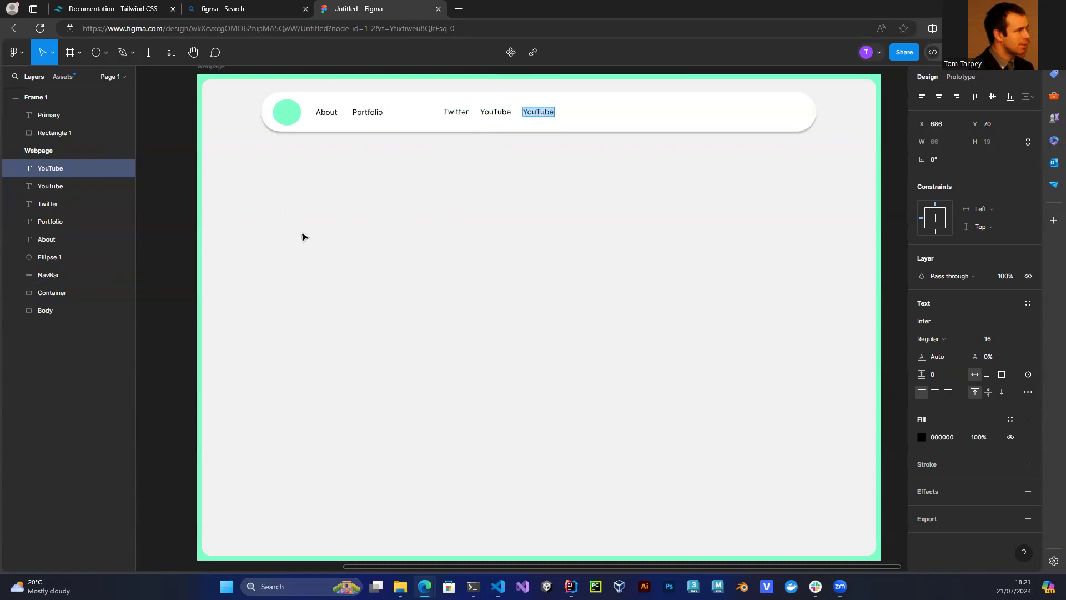
pyautogui.write('Linkedin')
pyautogui.press('Escape')
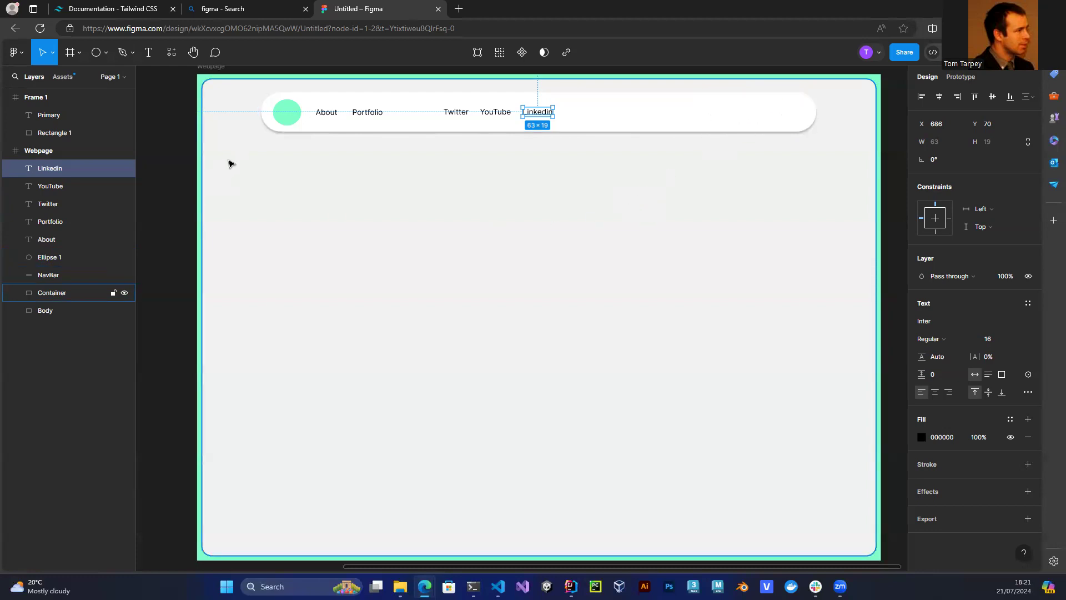
# Draw a rectangle of about 155 × 55 inside the NavBar's right end and widen it to about 168.
pyautogui.click(108, 52)
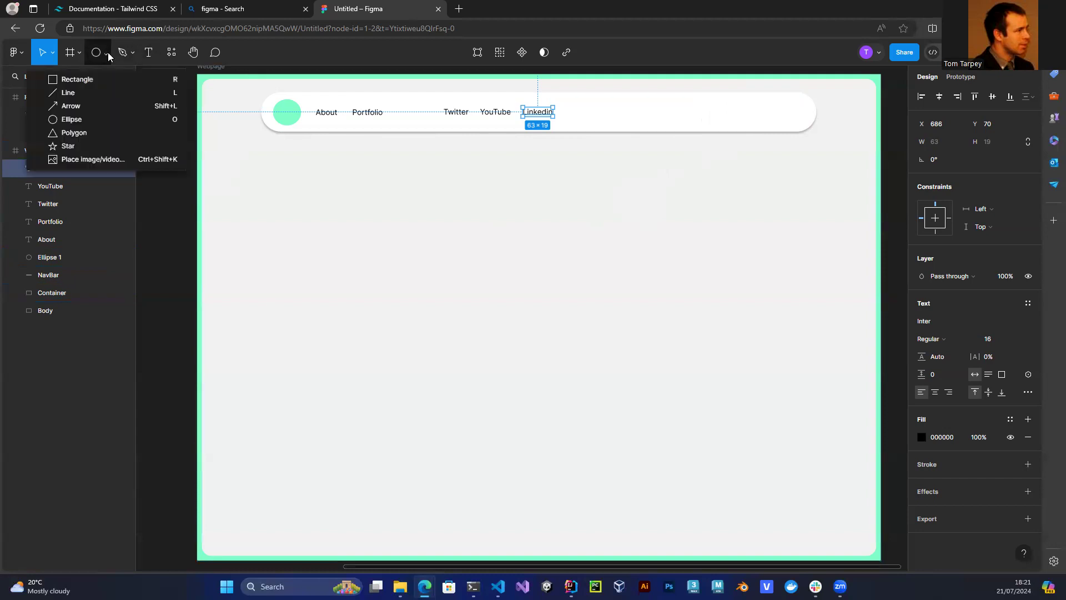
pyautogui.click(91, 76)
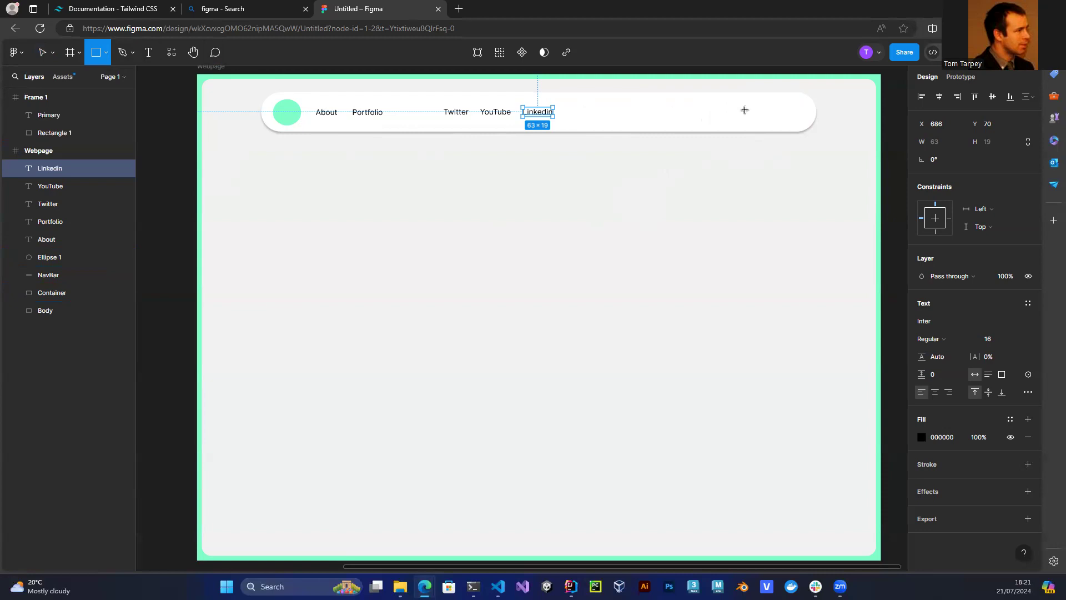
pyautogui.moveTo(727, 102)
pyautogui.mouseDown()
pyautogui.moveTo(805, 123)
pyautogui.moveTo(751, 102)
pyautogui.mouseUp()
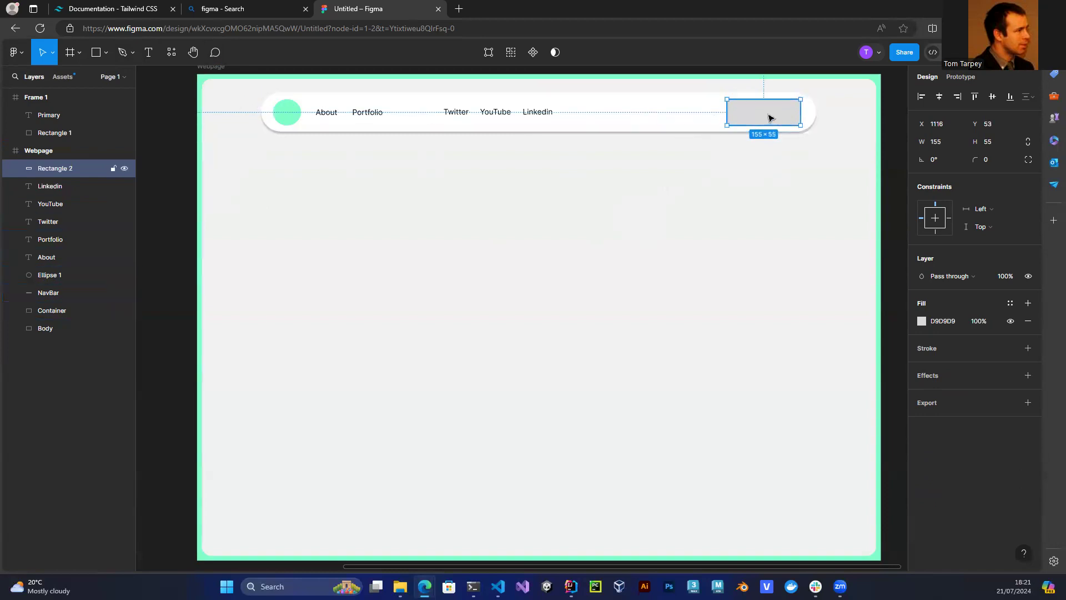
pyautogui.click(288, 111)
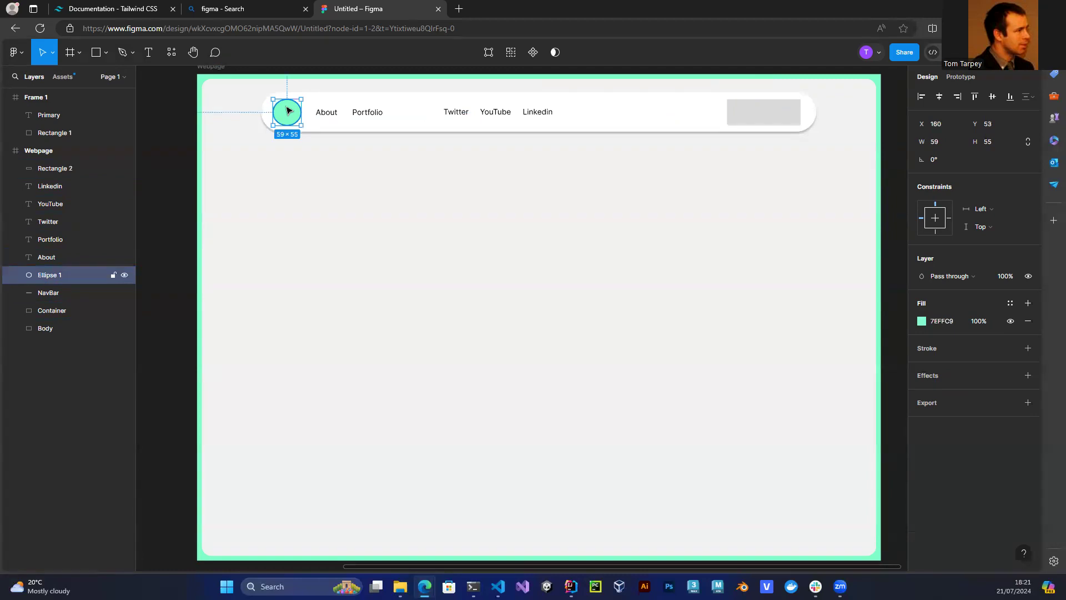
pyautogui.click(744, 110)
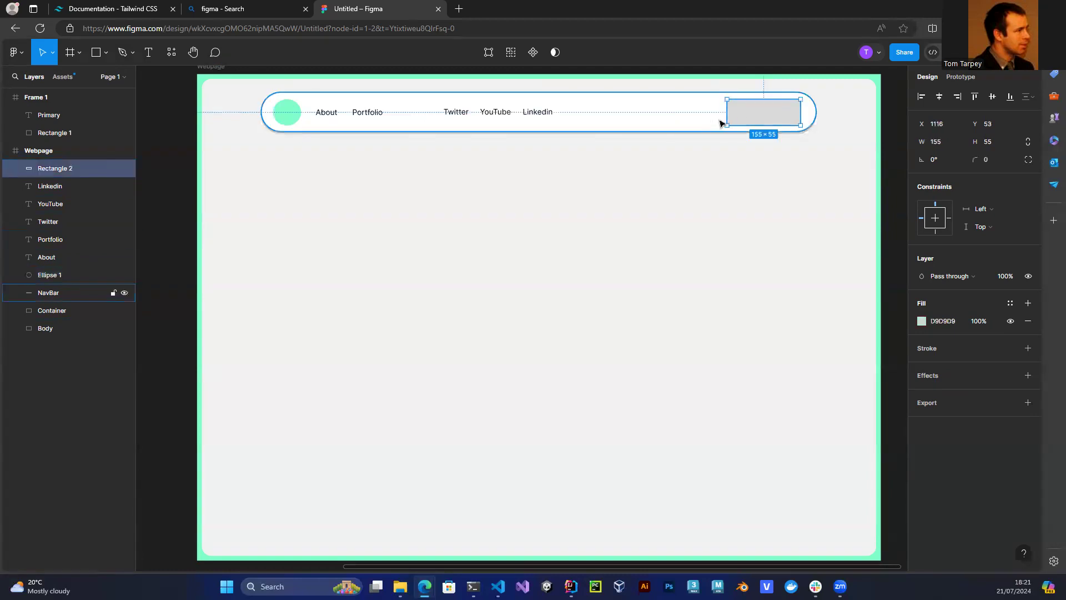
pyautogui.moveTo(727, 114); pyautogui.dragTo(720, 115)
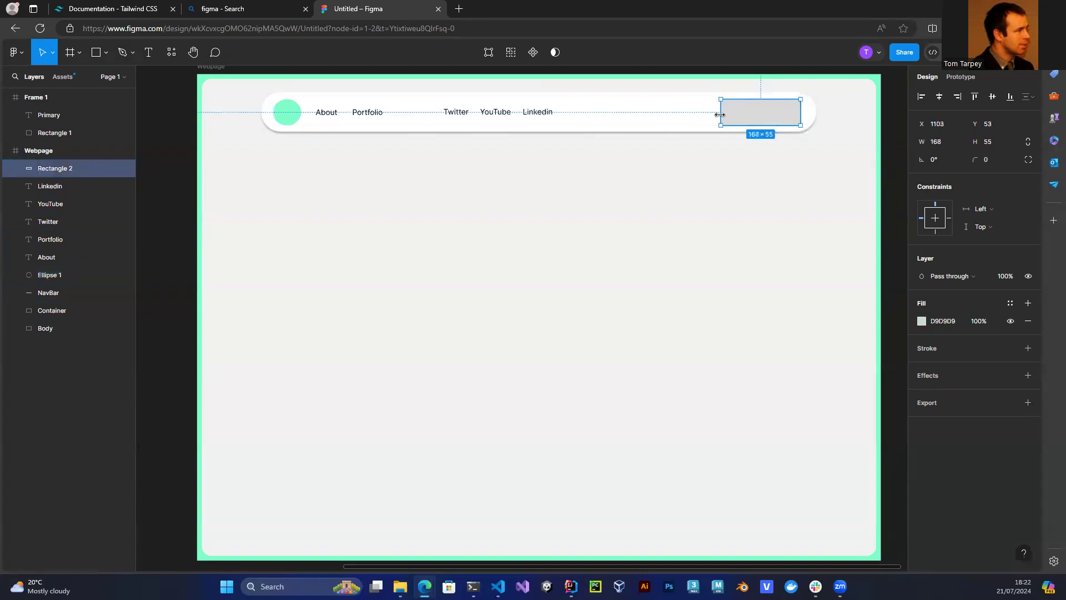
# Set the corner radius of the rectangle at the NavBar's right end to 50.
pyautogui.click(985, 161)
pyautogui.write('50')
pyautogui.press('Tab')
# Fill the rounded rectangle at the NavBar's right end with the green 7EFFC9 sampled from the logo circle.
pyautogui.click(922, 321)
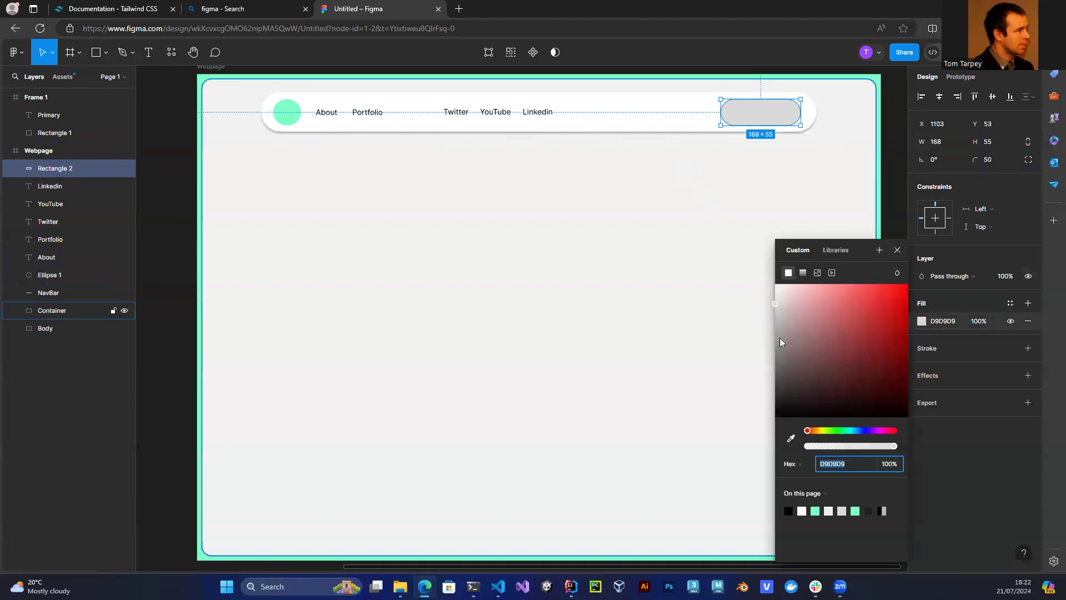
pyautogui.click(791, 438)
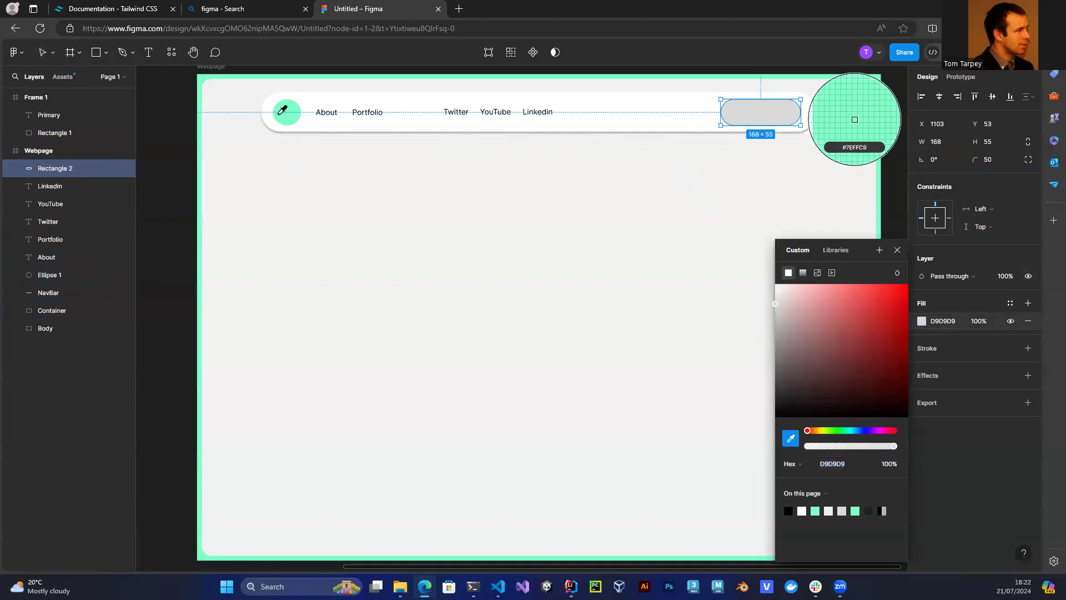
pyautogui.click(855, 120)
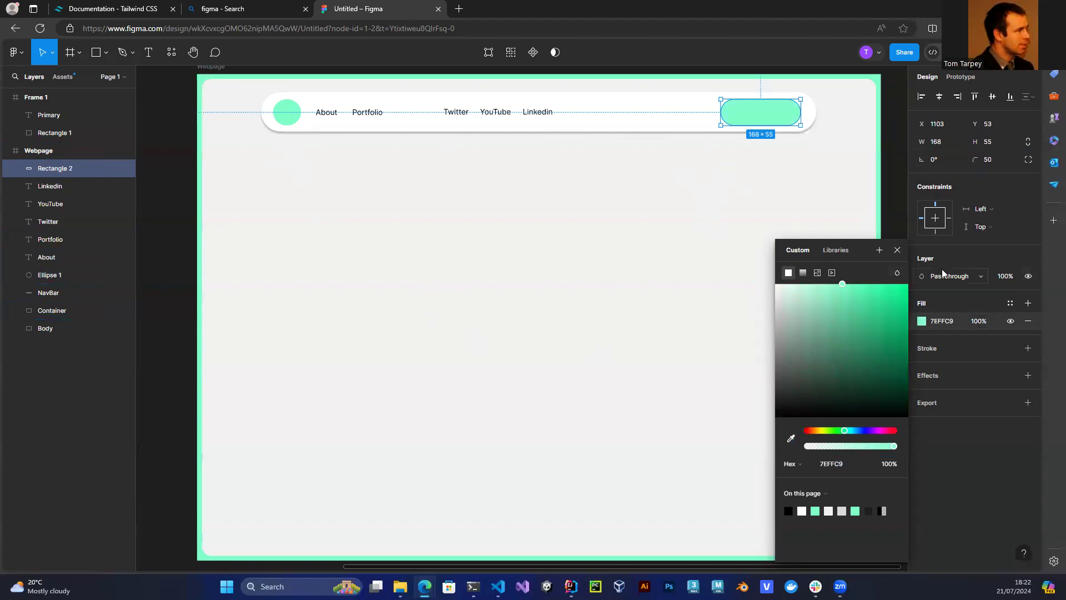
pyautogui.click(898, 249)
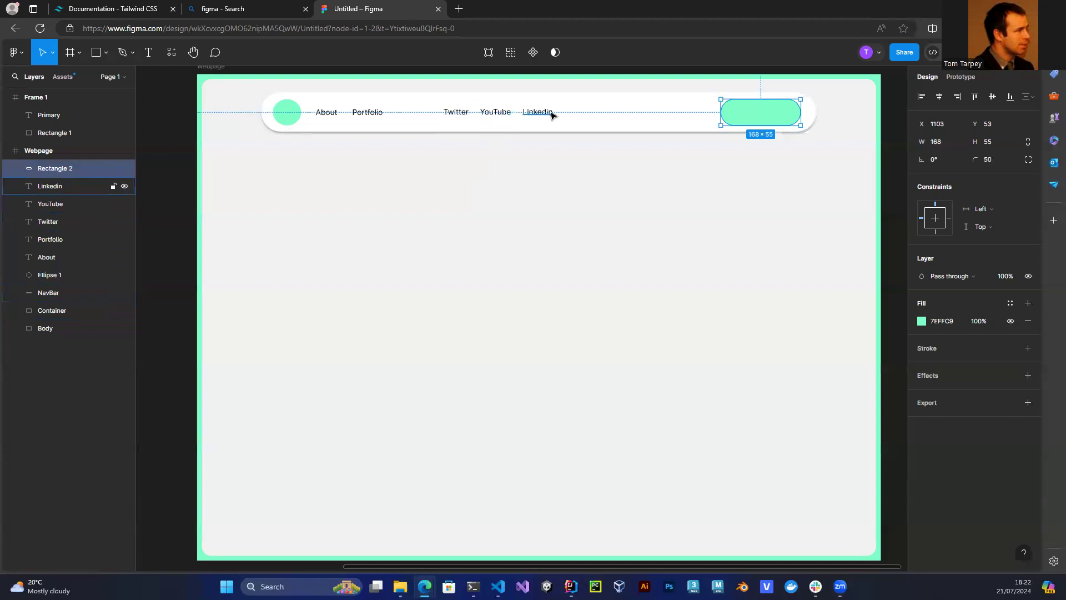
# Group the About and Portfolio labels and name the group Links.
pyautogui.click(49, 240)
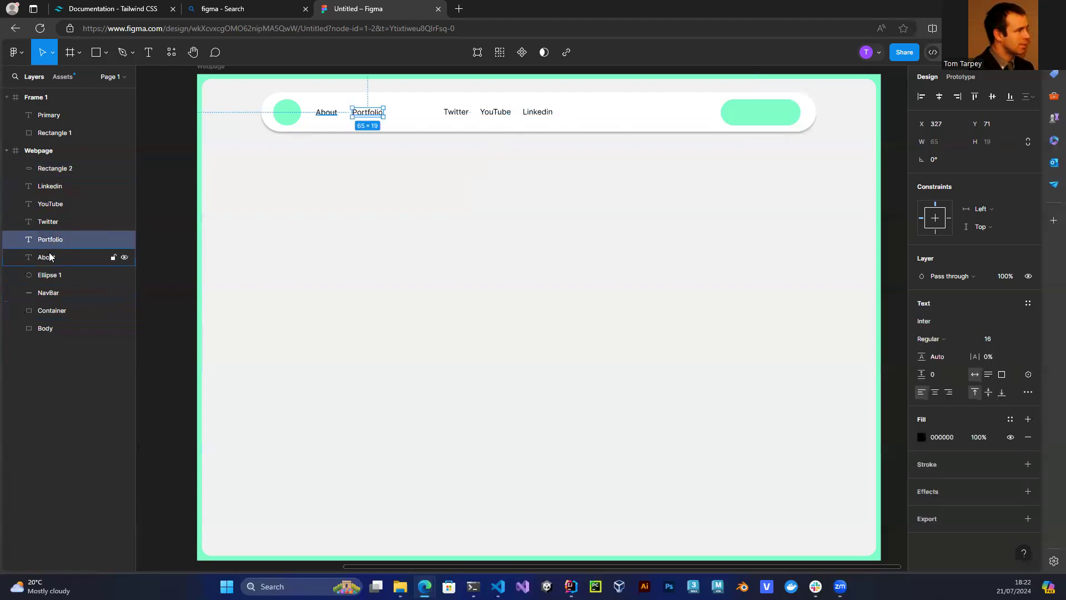
pyautogui.keyDown('shift'); pyautogui.click(49, 256); pyautogui.keyUp('shift')
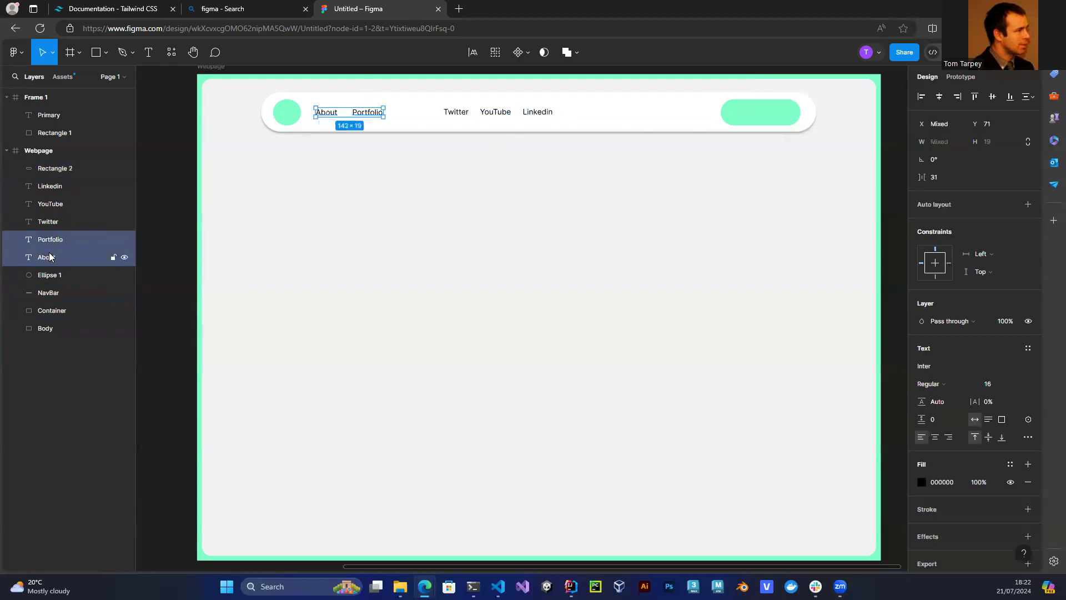
pyautogui.hotkey('ctrl', 'g')
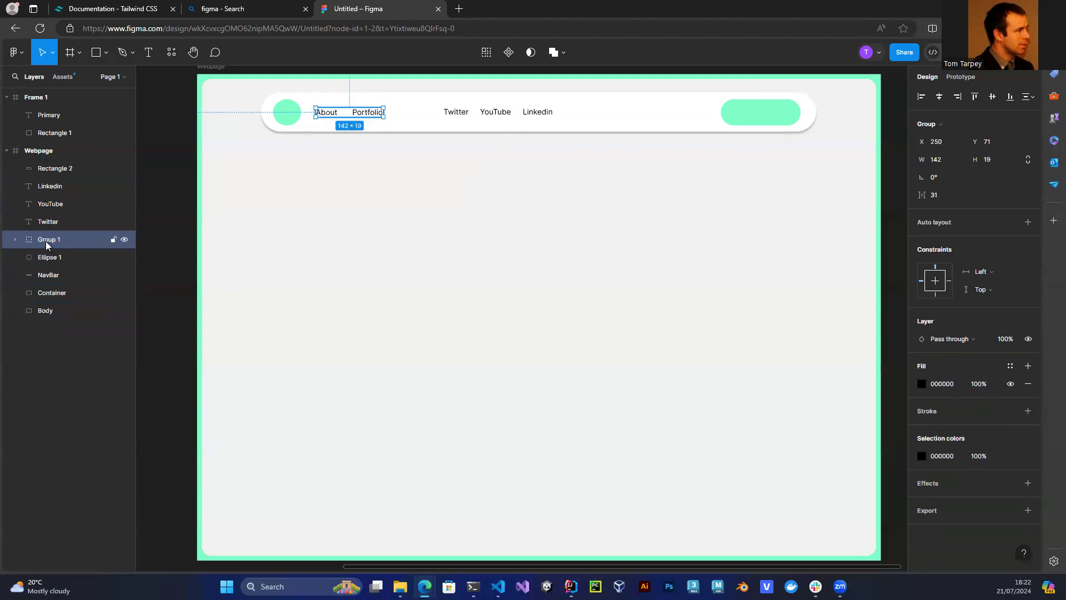
pyautogui.doubleClick(46, 244)
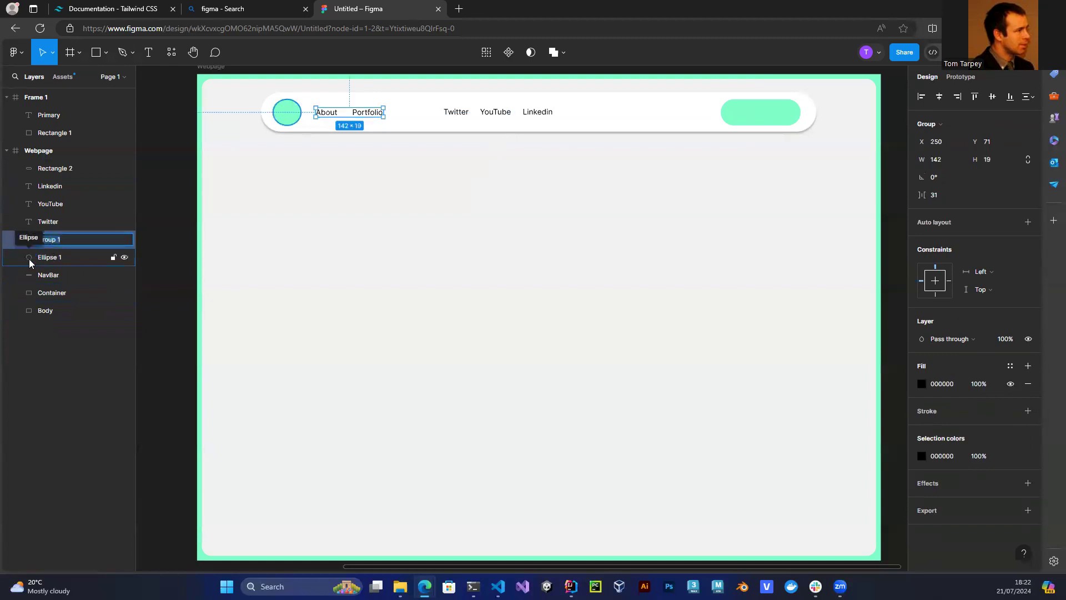
pyautogui.write('L')
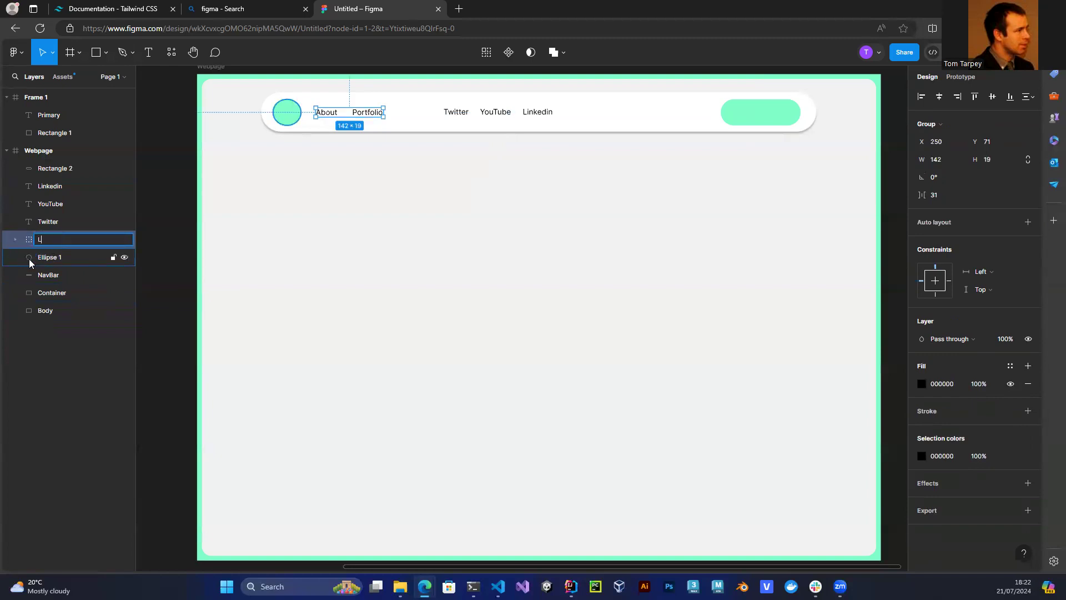
pyautogui.write('inks')
pyautogui.press('Return')
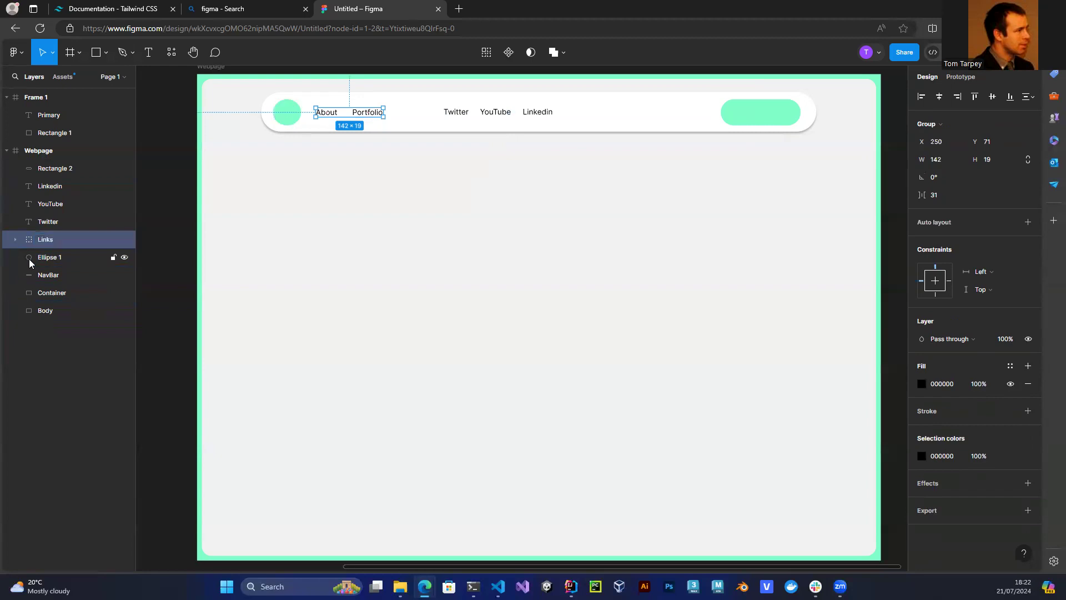
# Group the Twitter, YouTube and Linkedin labels and name the group Social.
pyautogui.click(44, 185)
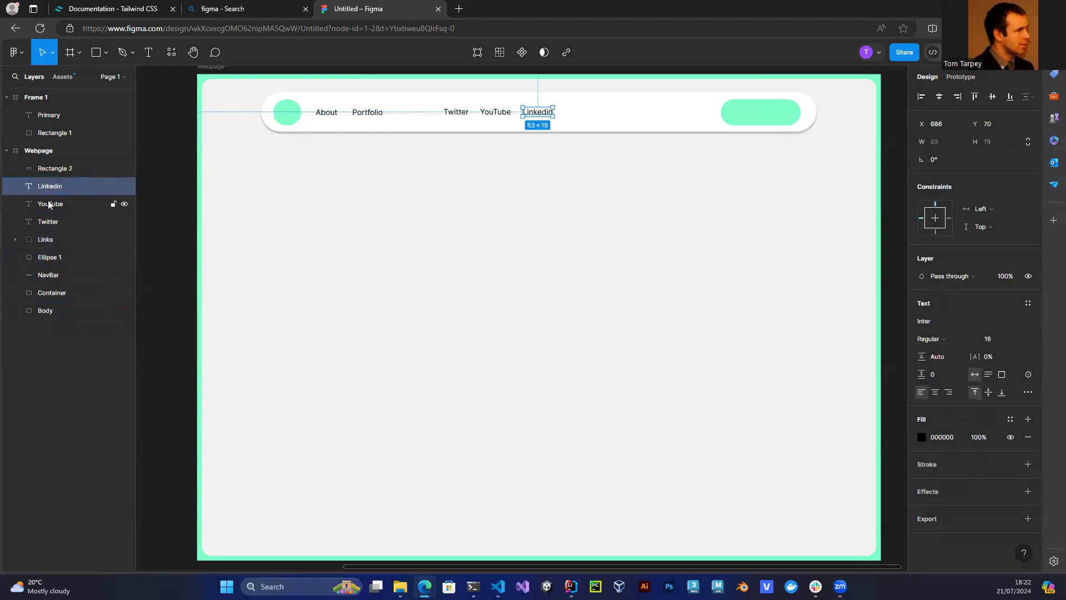
pyautogui.keyDown('shift'); pyautogui.click(47, 203); pyautogui.keyUp('shift')
pyautogui.keyDown('shift'); pyautogui.click(47, 221); pyautogui.keyUp('shift')
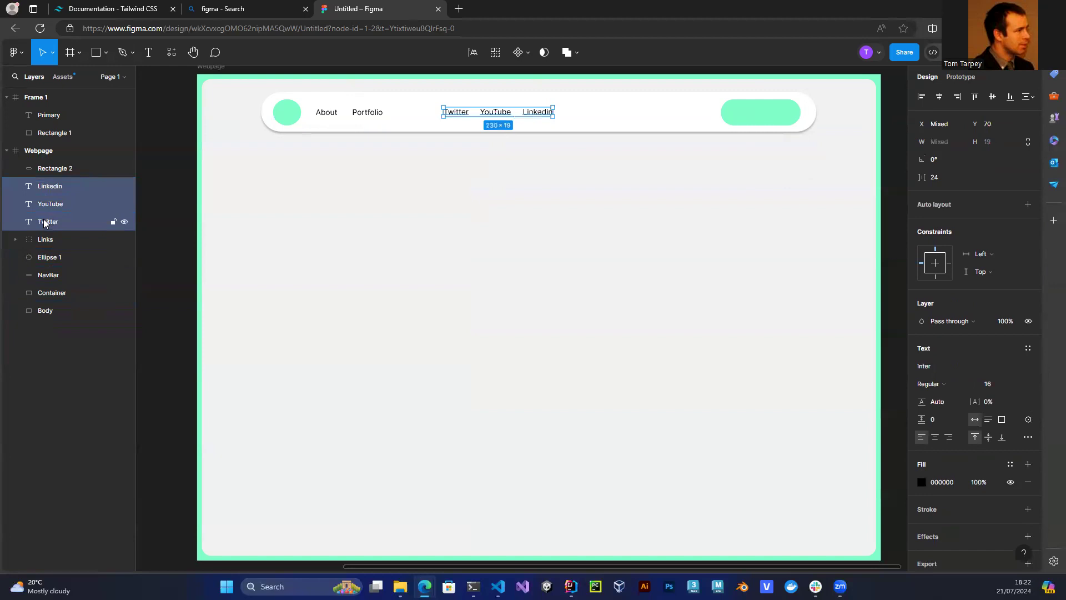
pyautogui.hotkey('ctrl', 'g')
pyautogui.doubleClick(44, 184)
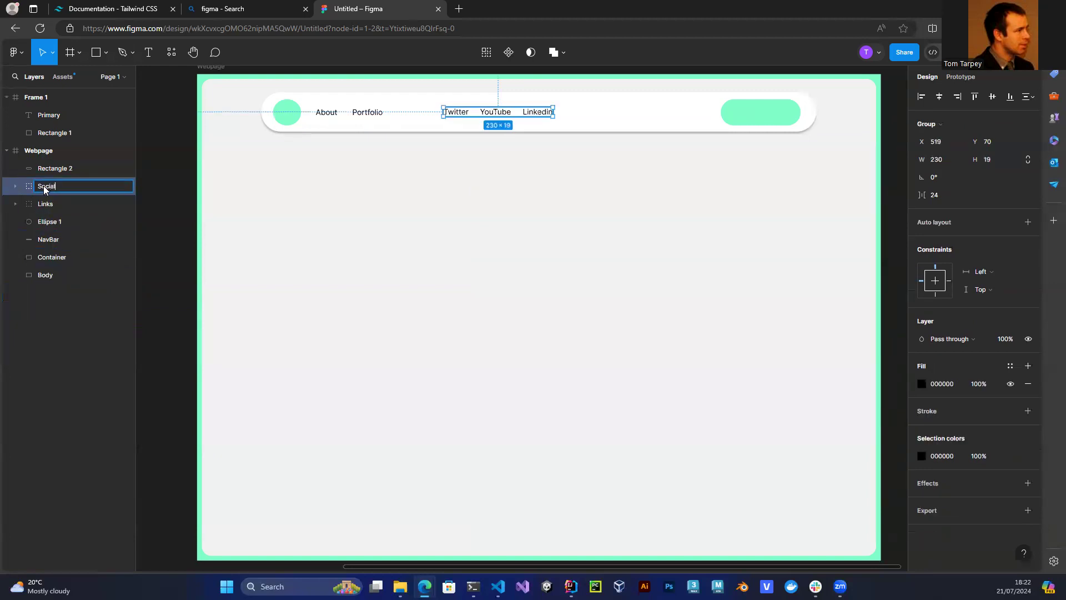
pyautogui.press('Return')
pyautogui.click(68, 361)
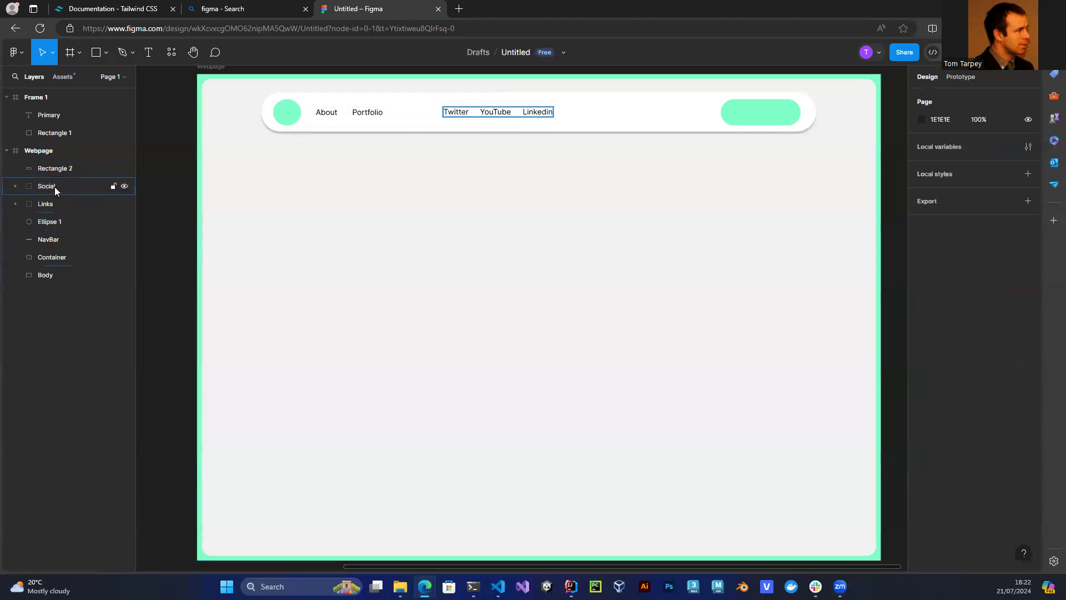
# Rename the green button rectangle's layer as btnBG.
pyautogui.click(43, 169)
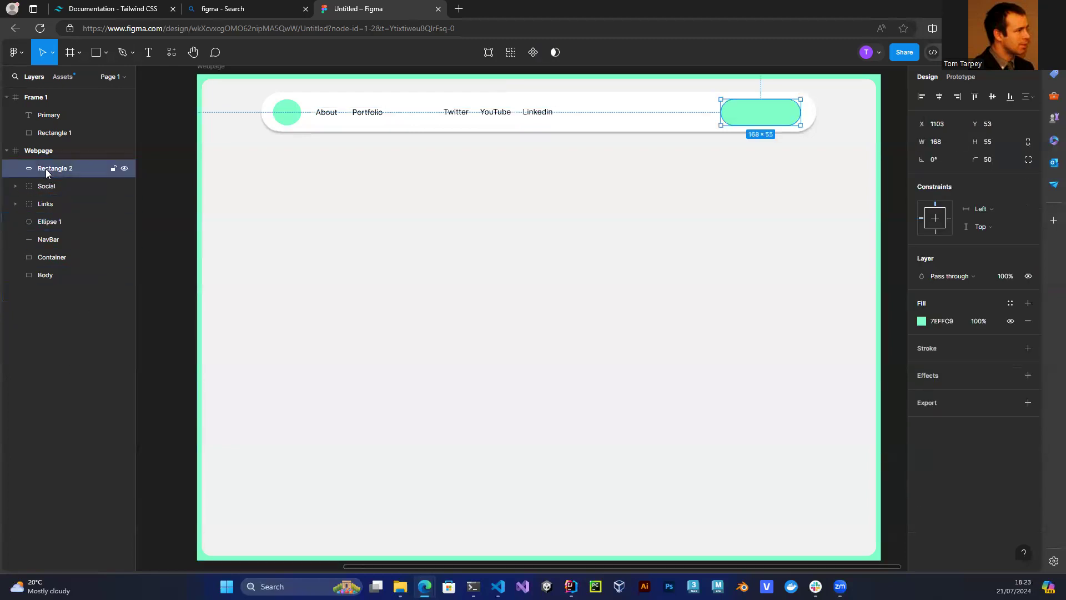
pyautogui.doubleClick(44, 169)
pyautogui.write('Button')
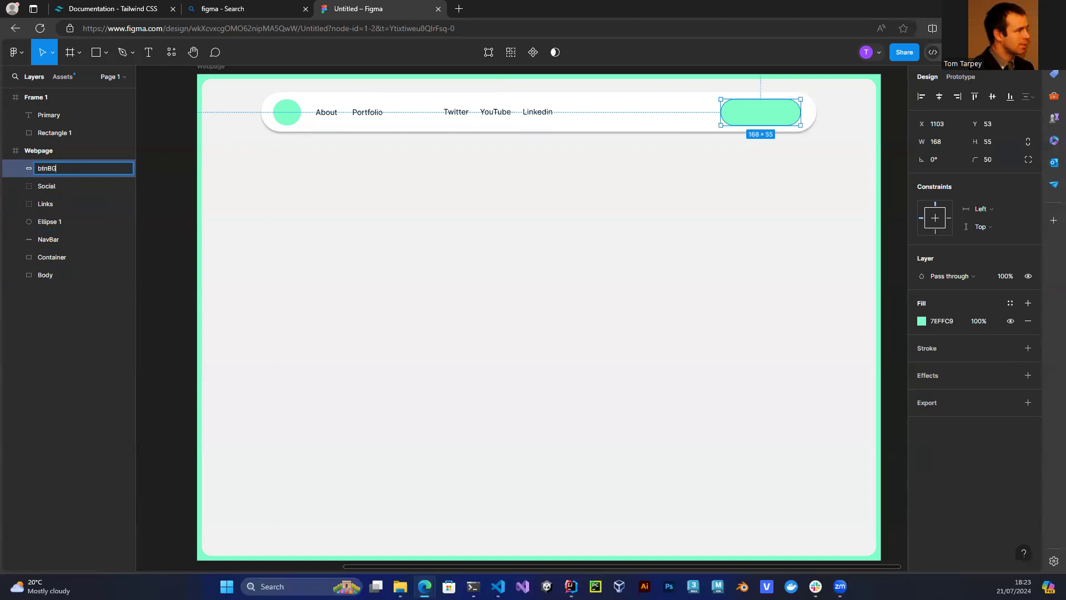
pyautogui.press('Return')
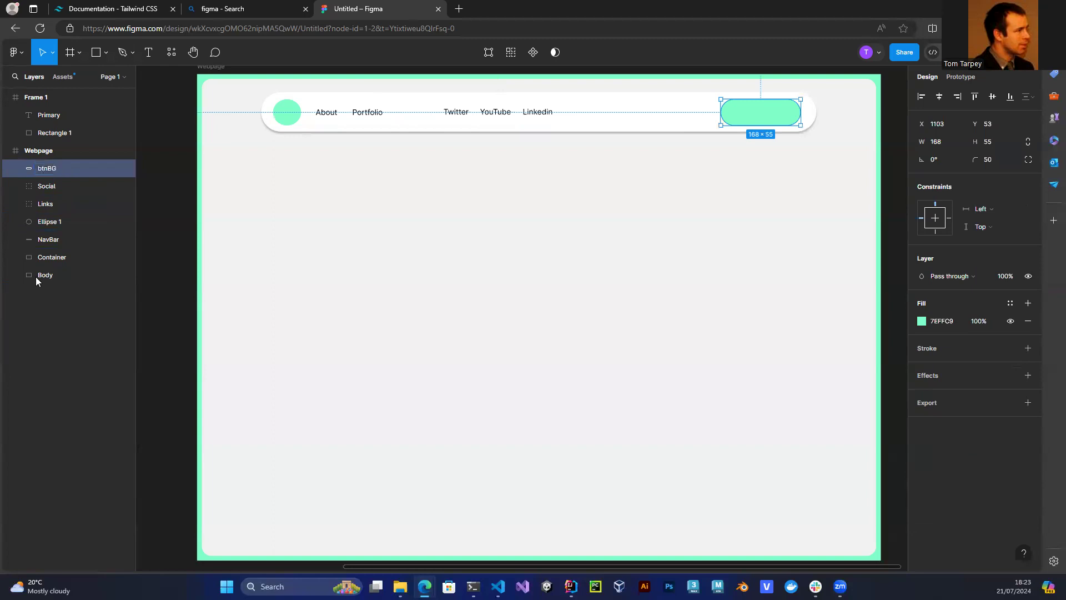
# Add a text label reading Hire Me on the green button.
pyautogui.click(150, 54)
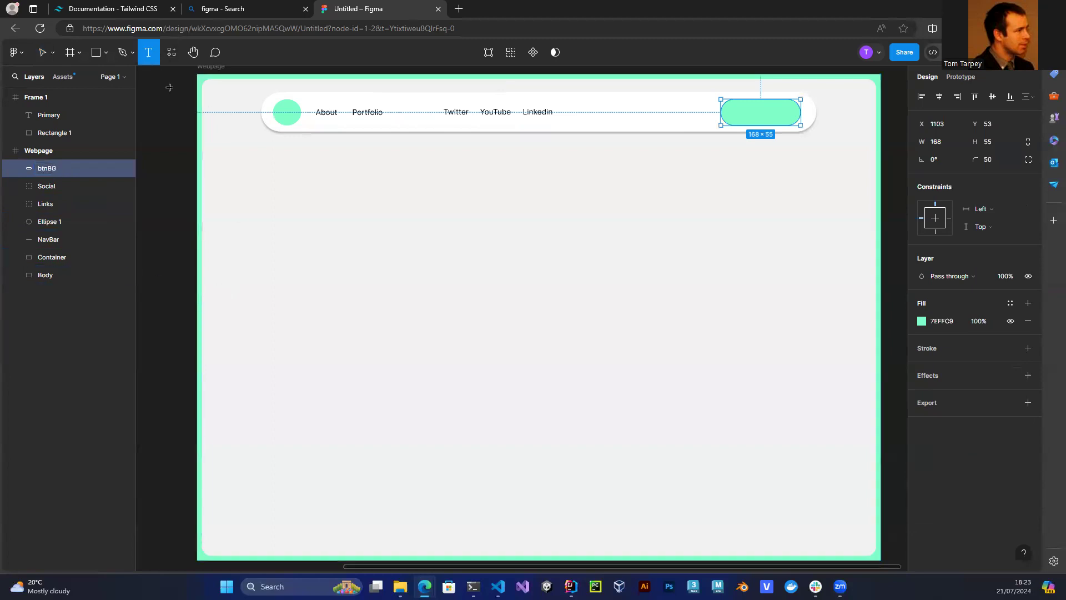
pyautogui.click(743, 112)
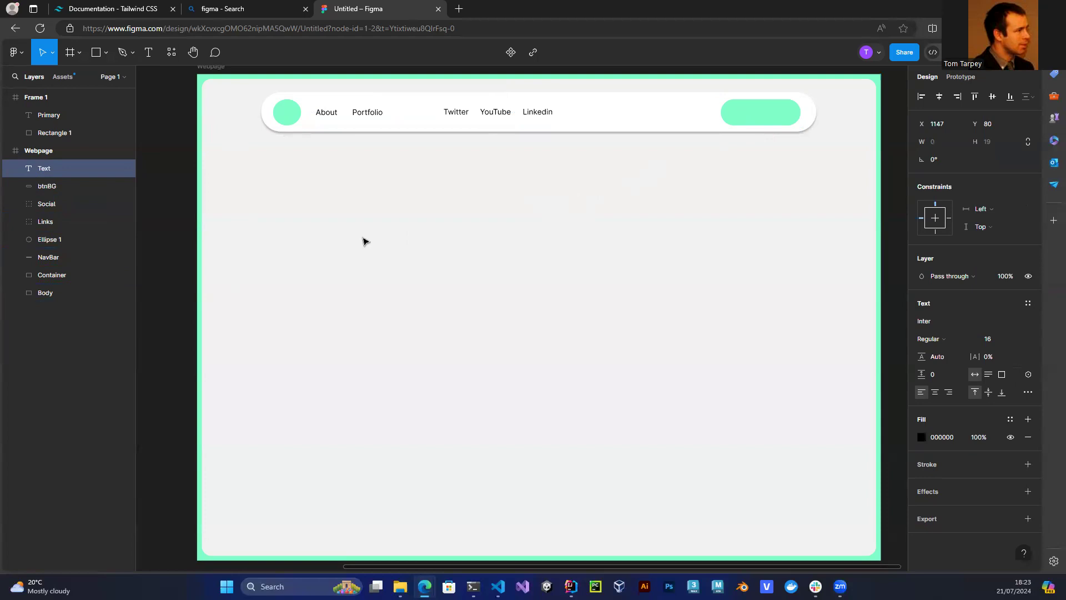
pyautogui.write('Hire Me')
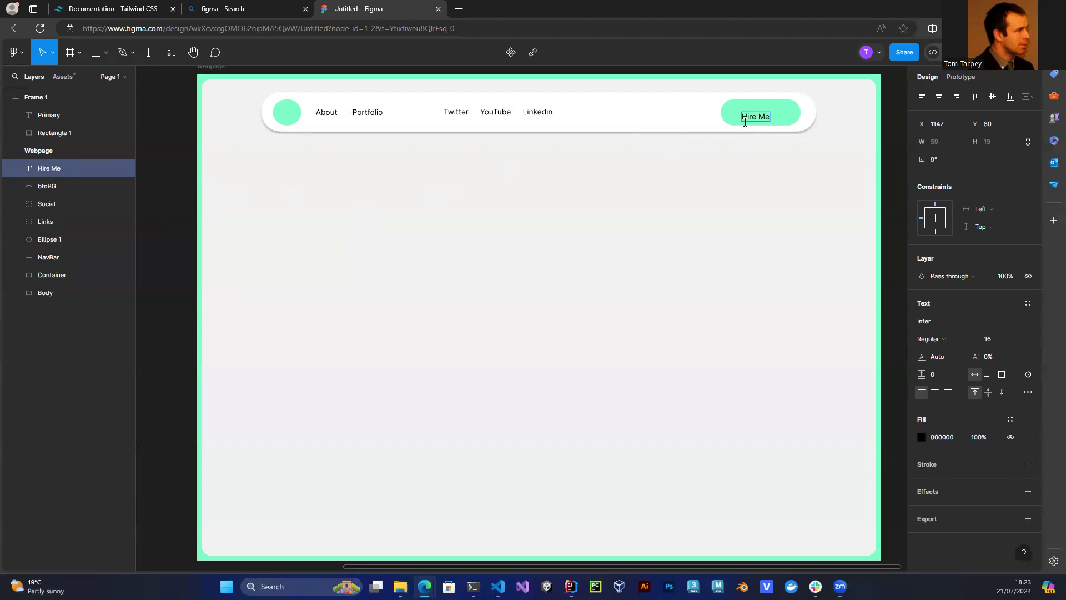
pyautogui.press('Escape')
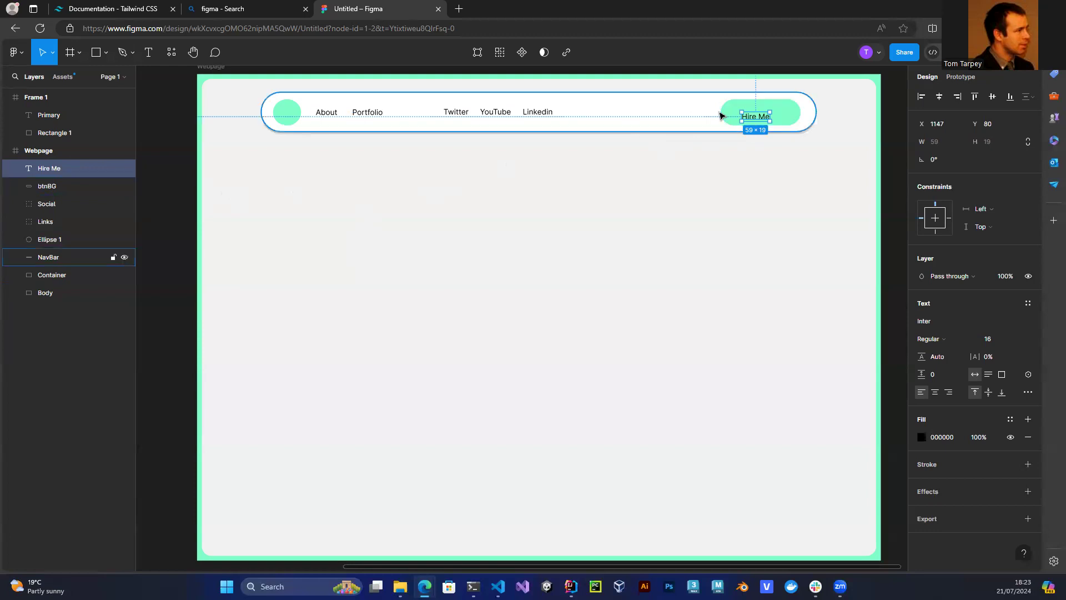
# Move the Hire Me label closer to the NavBar's right end and narrow the green button around it to about 117 × 55.
pyautogui.moveTo(759, 121); pyautogui.dragTo(778, 113)
pyautogui.click(590, 233)
pyautogui.click(727, 111)
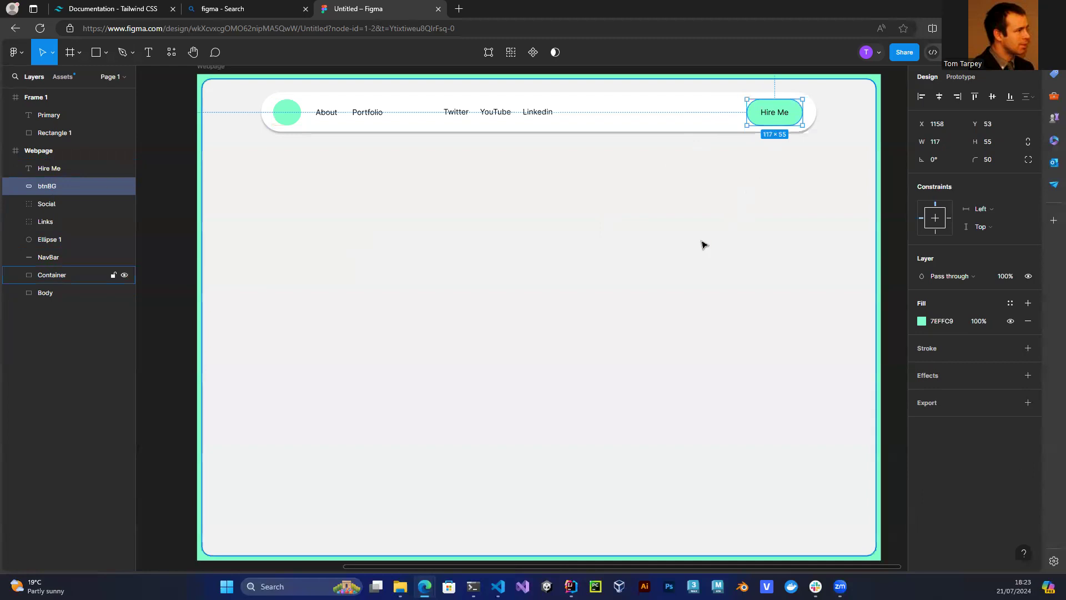
pyautogui.click(739, 140)
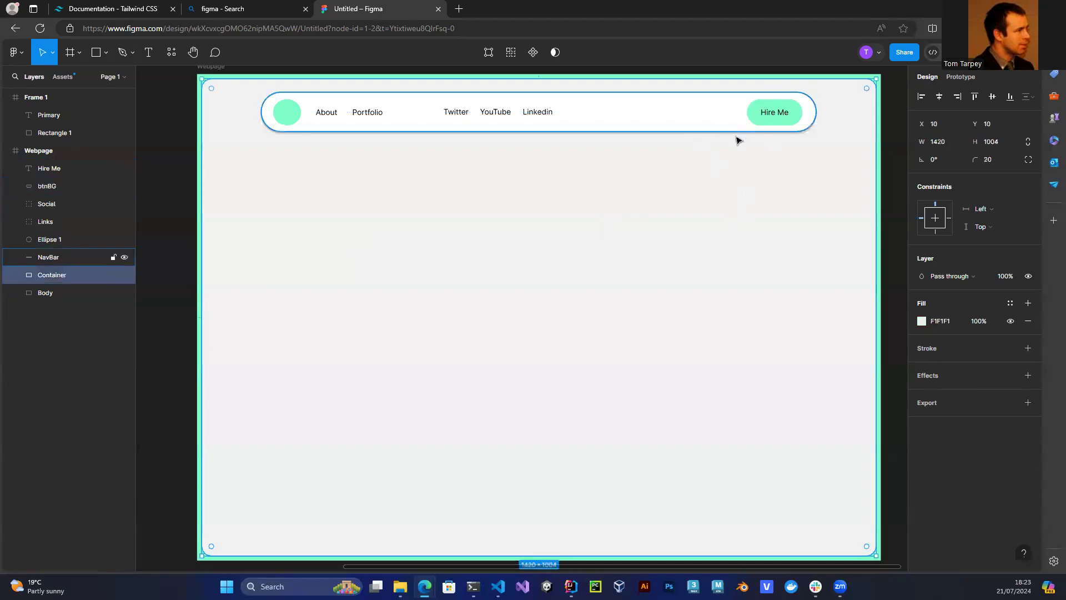
# Set the font weight of the Hire Me label to Semi Bold.
pyautogui.click(781, 117)
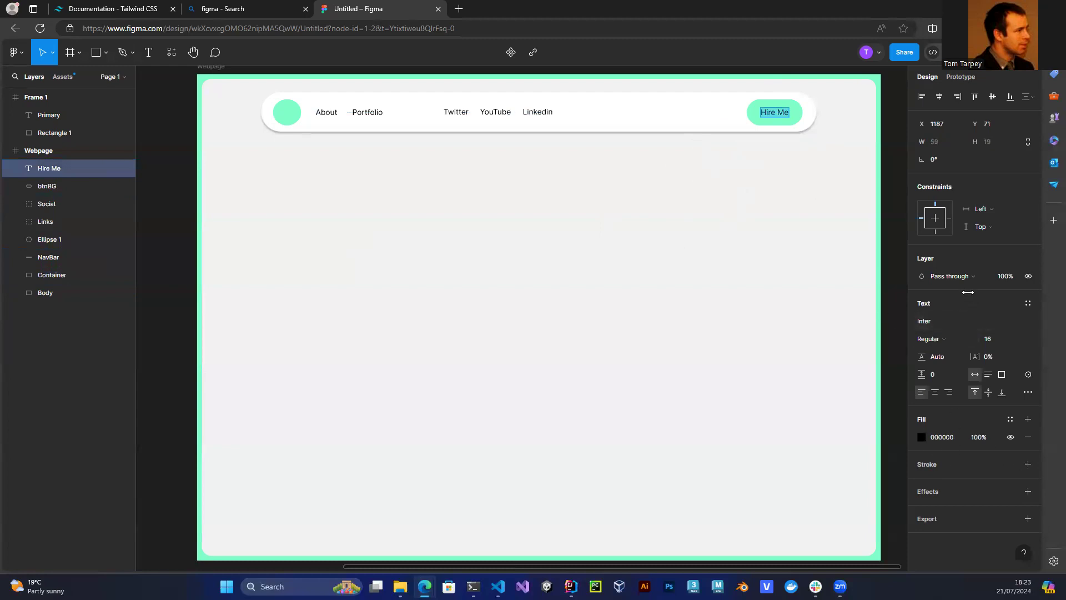
pyautogui.click(938, 340)
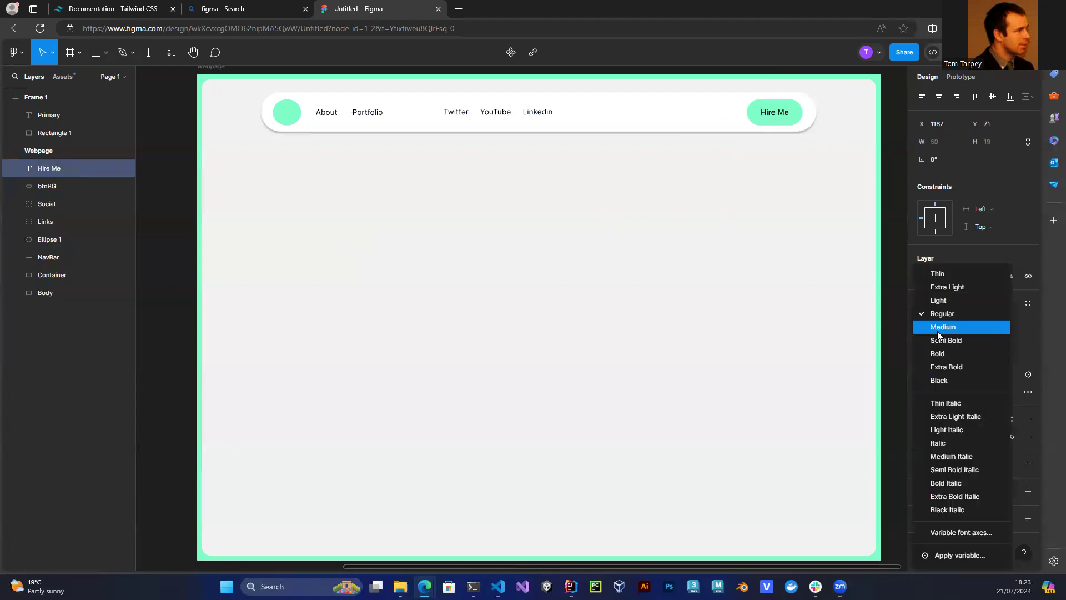
pyautogui.click(937, 331)
pyautogui.click(944, 337)
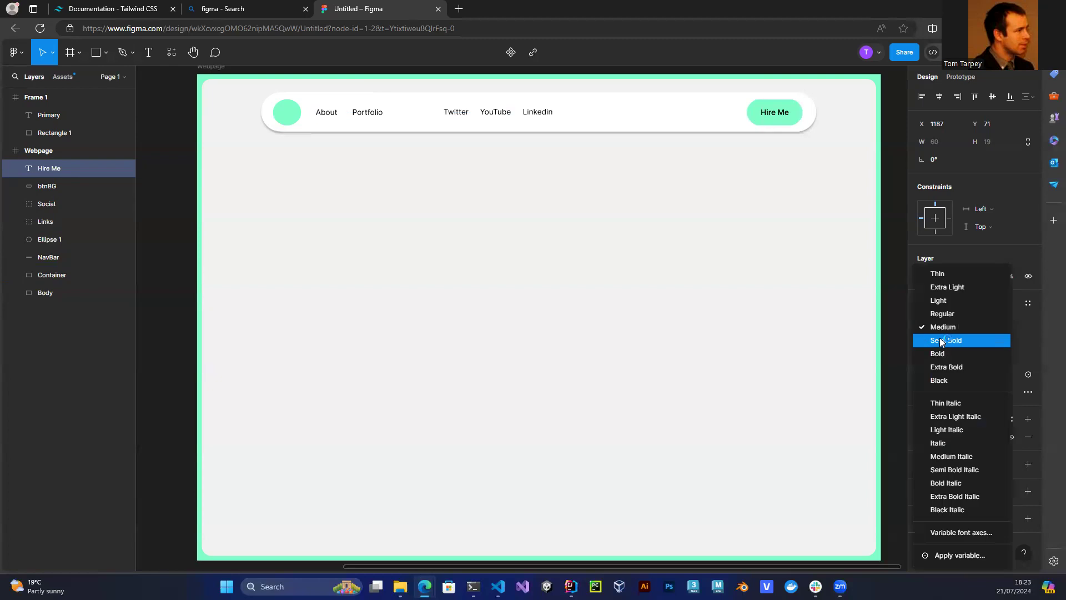
pyautogui.click(939, 353)
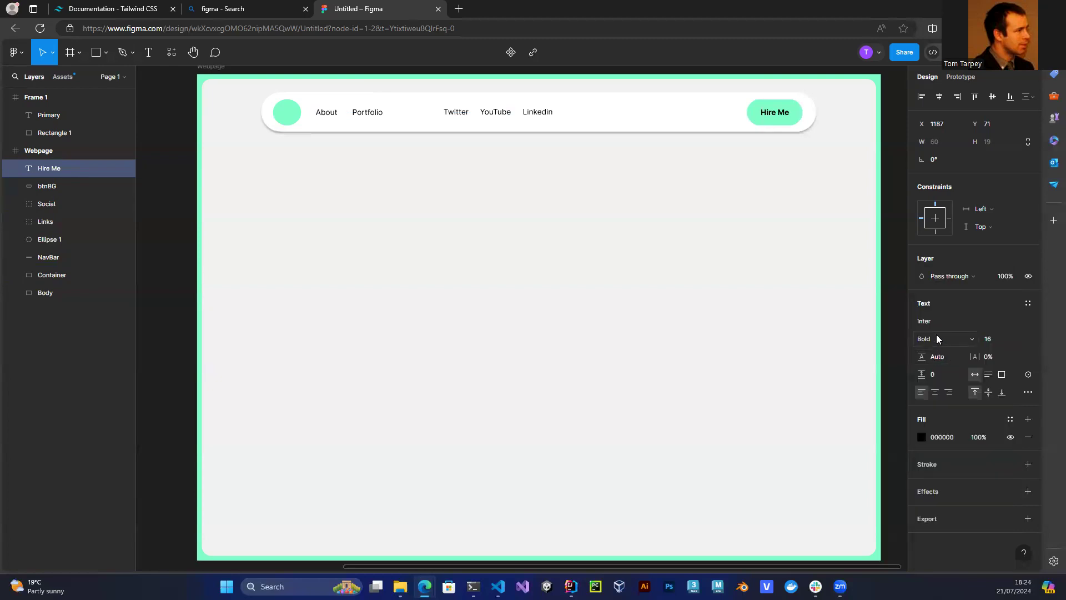
pyautogui.click(933, 339)
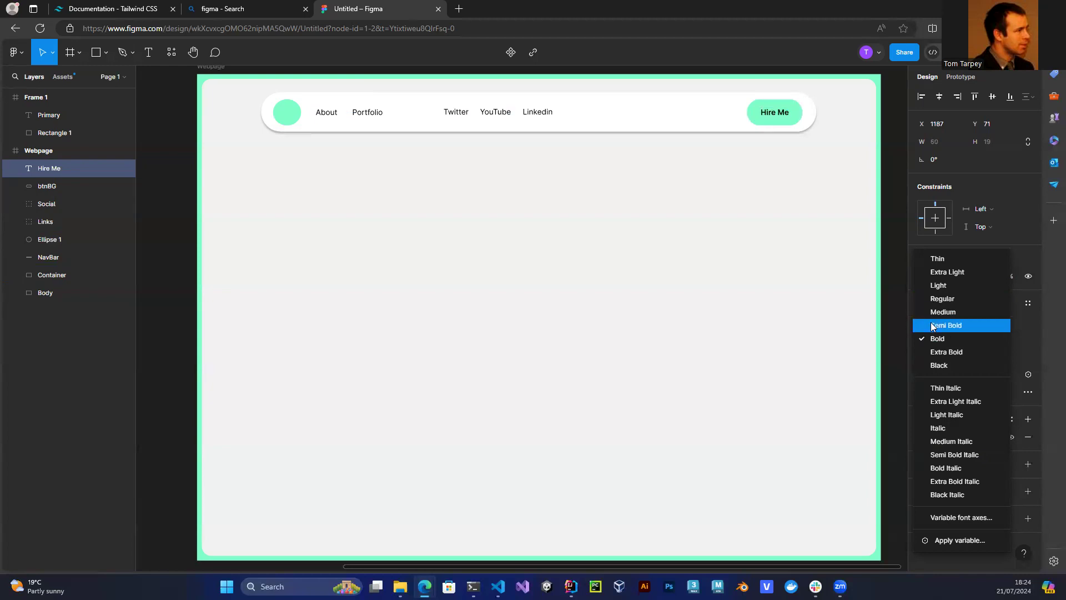
pyautogui.click(945, 326)
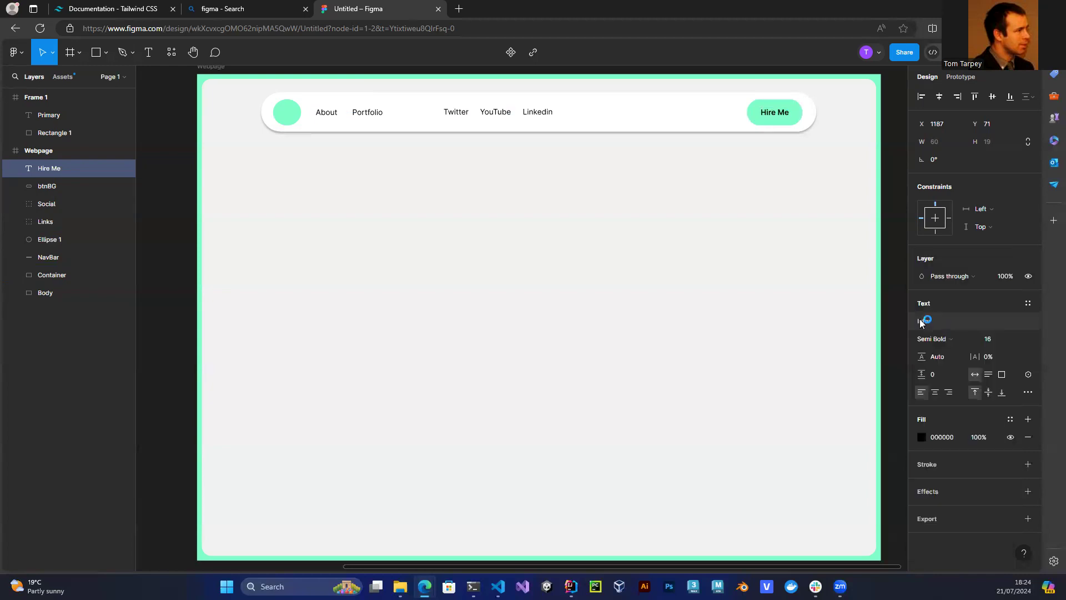
pyautogui.click(617, 352)
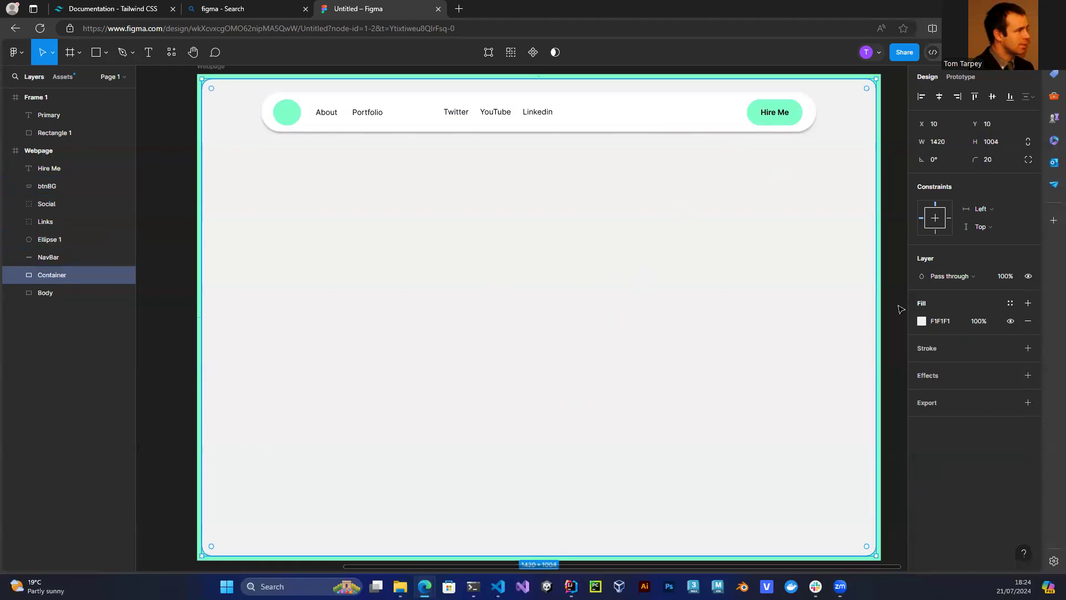
# Add a text label reading TT over the logo circle in the NavBar.
pyautogui.click(148, 52)
pyautogui.click(288, 113)
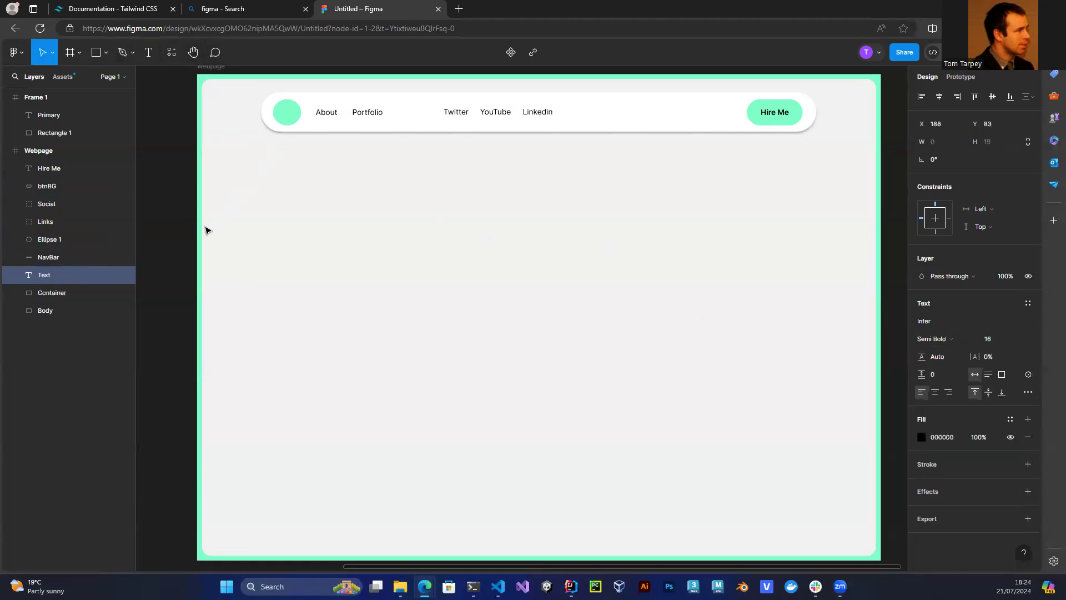
pyautogui.write('TT')
pyautogui.click(66, 331)
# Move the TT layer above Ellipse 1 in the layer order and centre the label on the logo circle.
pyautogui.moveTo(44, 279); pyautogui.dragTo(45, 229)
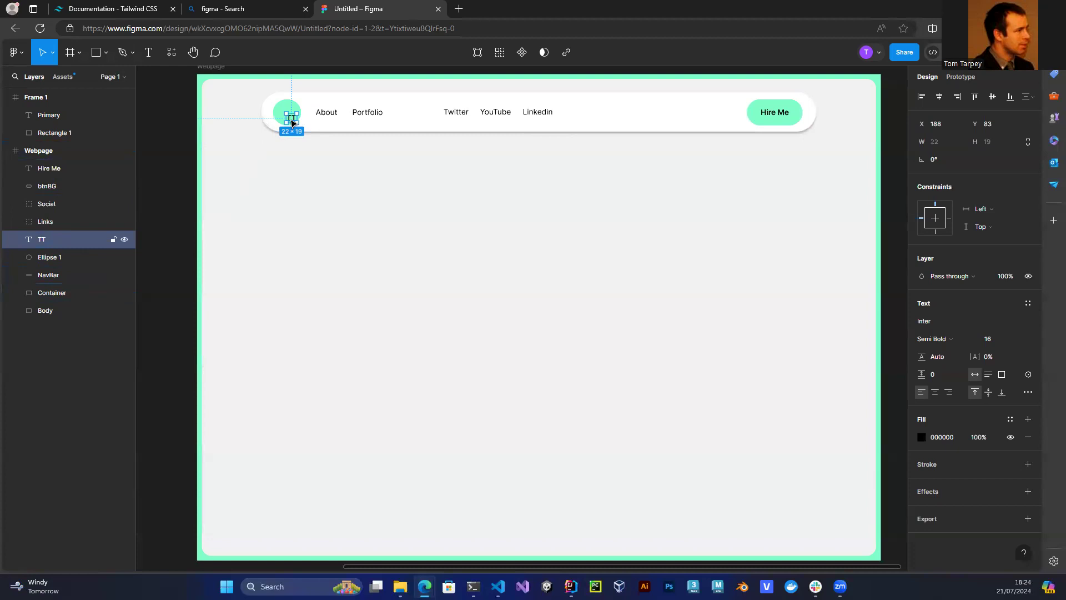
pyautogui.moveTo(290, 118); pyautogui.dragTo(288, 115)
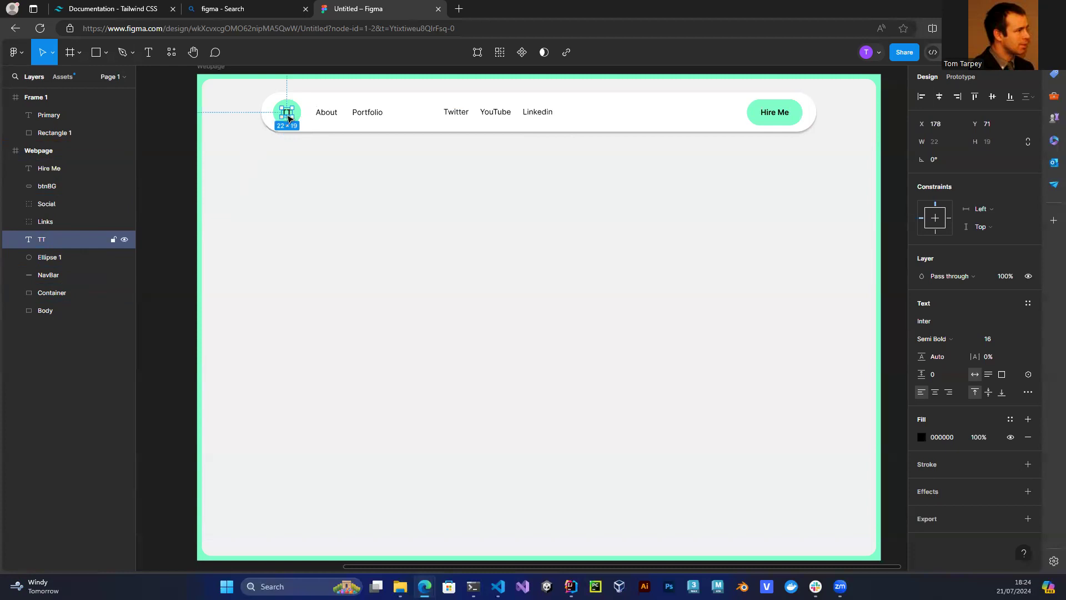
pyautogui.click(163, 245)
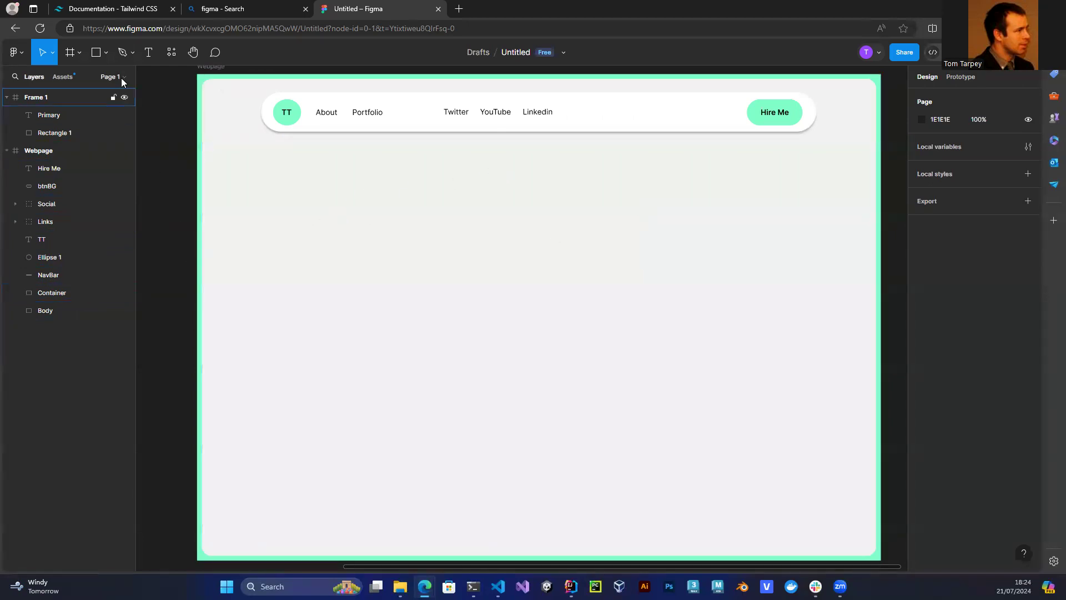
# Draw a rectangle of about 739 × 178 centrally below the NavBar.
pyautogui.click(95, 54)
pyautogui.moveTo(376, 160)
pyautogui.mouseDown()
pyautogui.moveTo(604, 265)
pyautogui.moveTo(707, 261)
pyautogui.moveTo(710, 241)
pyautogui.moveTo(728, 244)
pyautogui.mouseUp()
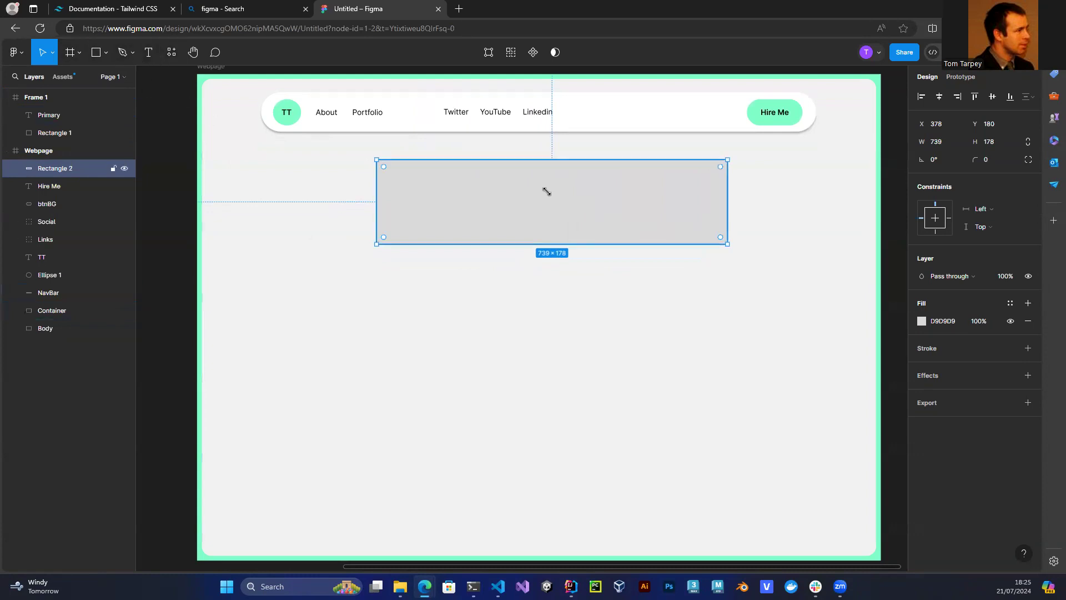
# Reposition the rectangle below the NavBar to X 350, Y 212 and fill it with the page border's green, 7EFFC9.
pyautogui.moveTo(546, 195); pyautogui.dragTo(537, 209)
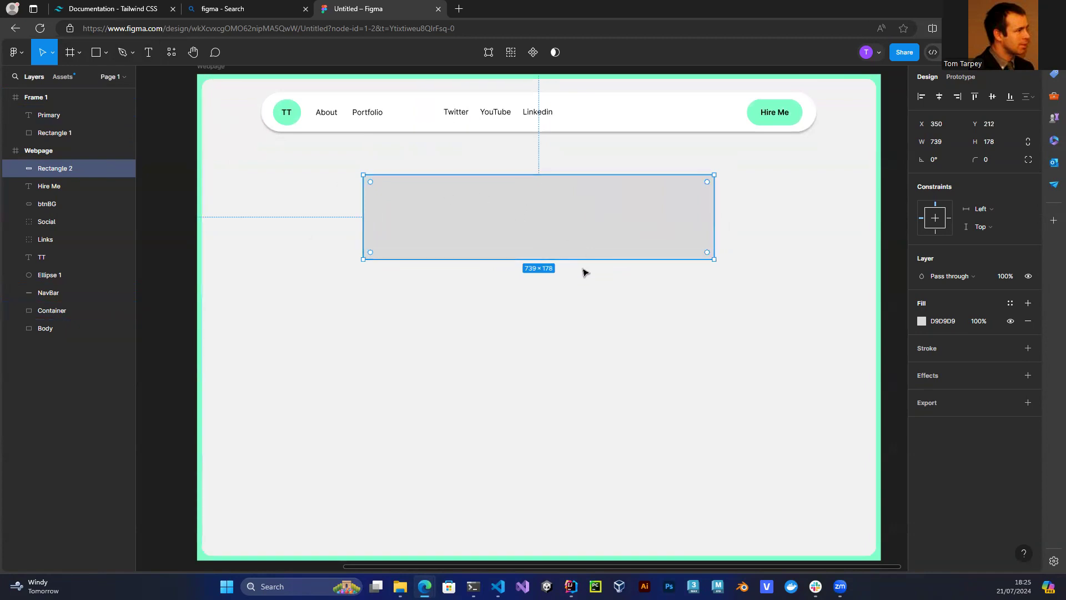
pyautogui.click(922, 321)
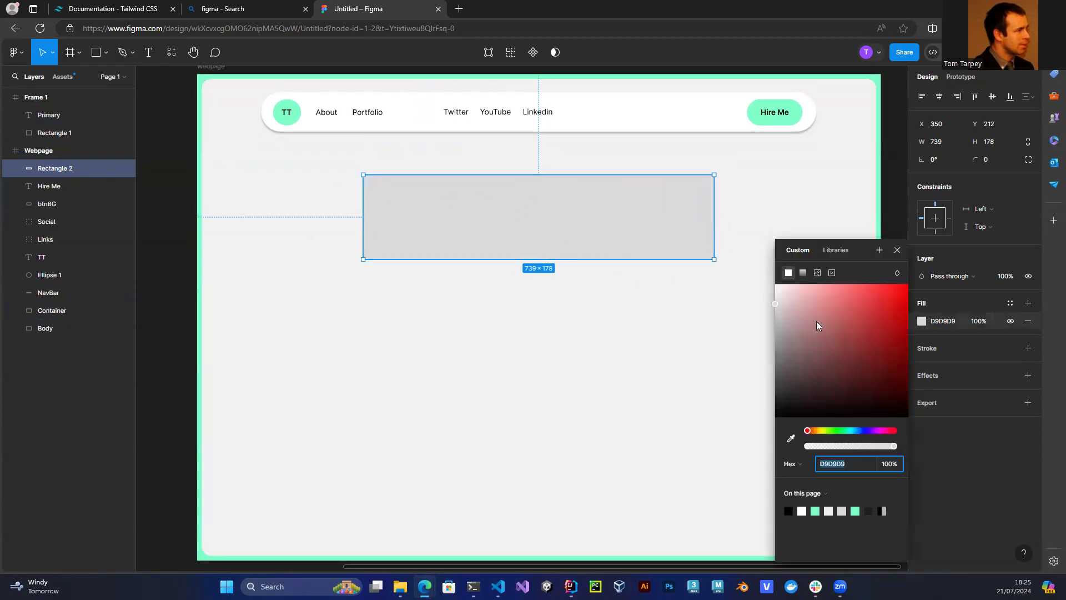
pyautogui.click(791, 439)
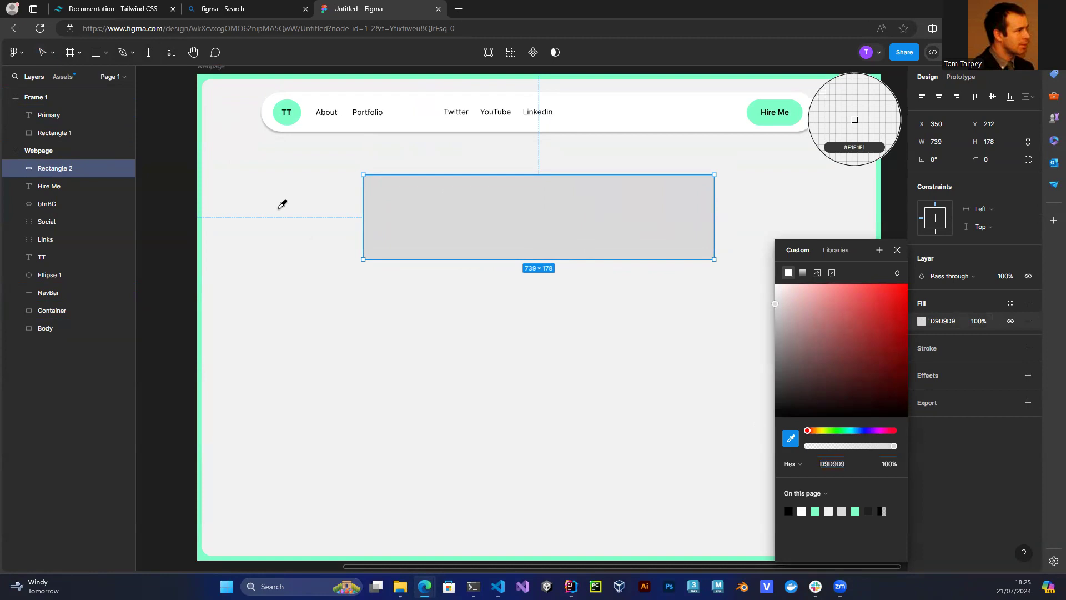
pyautogui.click(202, 76)
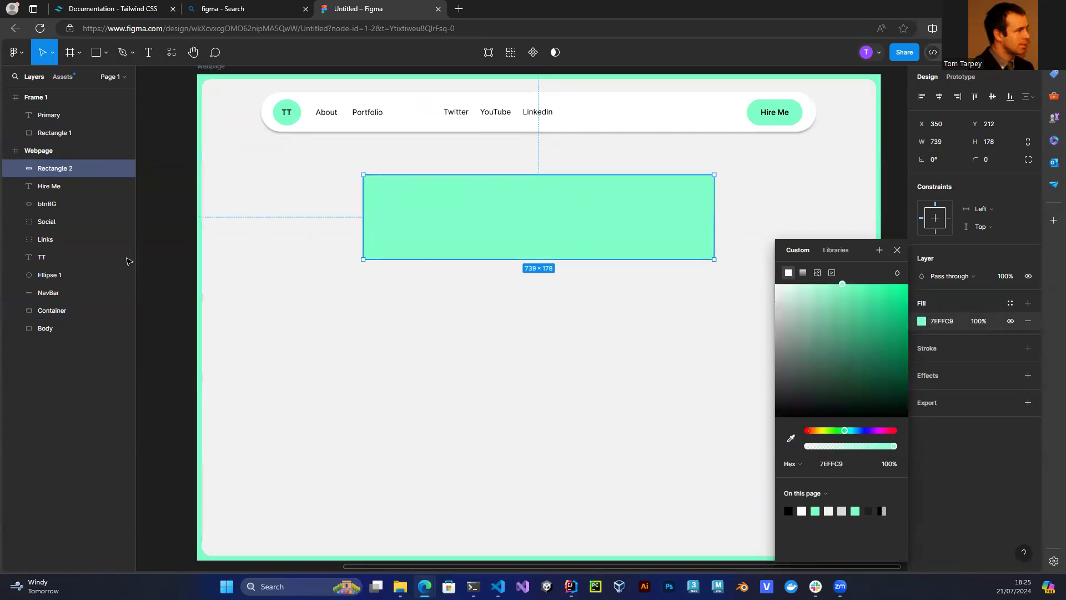
pyautogui.click(147, 292)
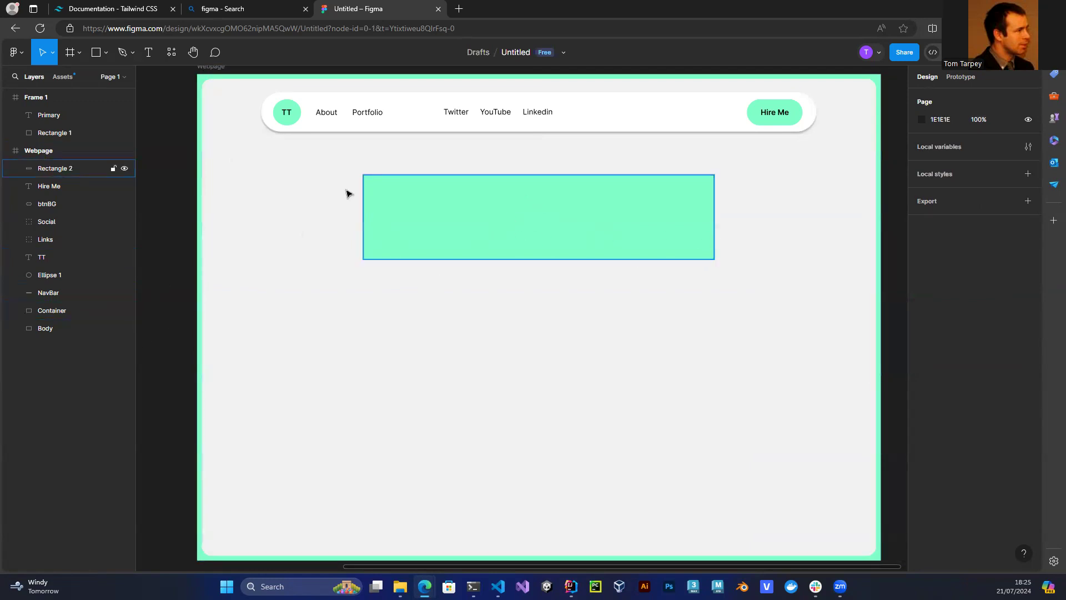
# Add a heading over the green rectangle reading "Hey, i'm" plus the site owner's first name, at font size 96.
pyautogui.click(148, 52)
pyautogui.click(412, 221)
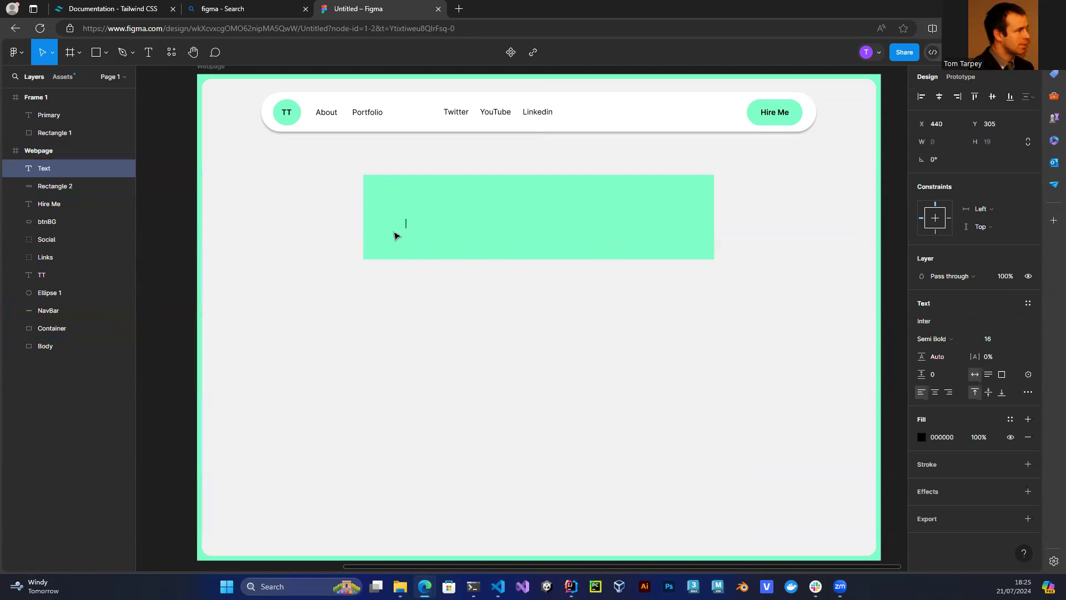
pyautogui.write('Hey,')
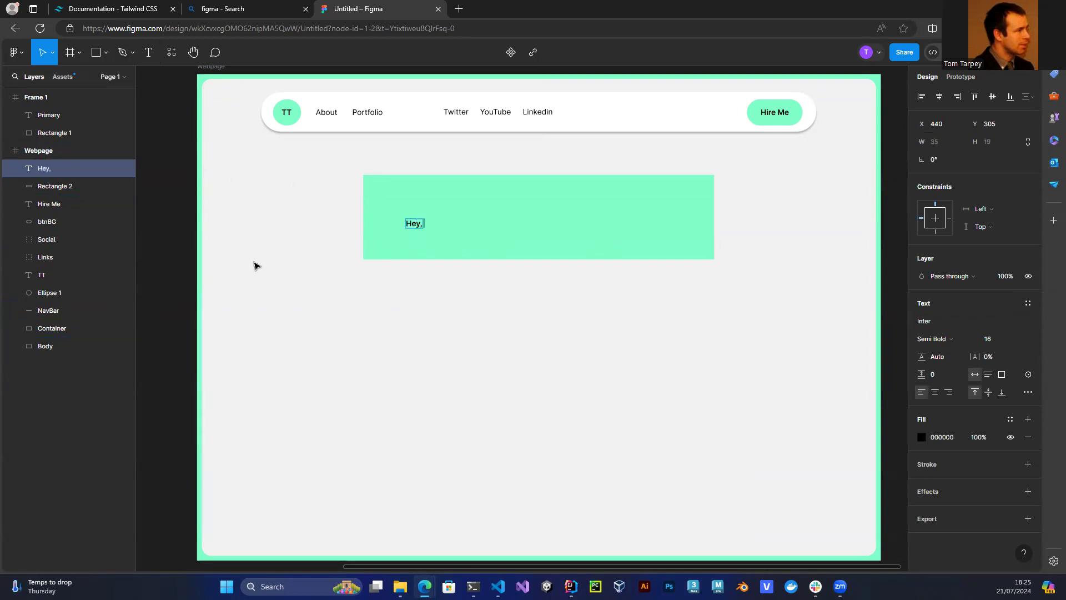
pyautogui.write(" i'm Tom")
pyautogui.click(1018, 341)
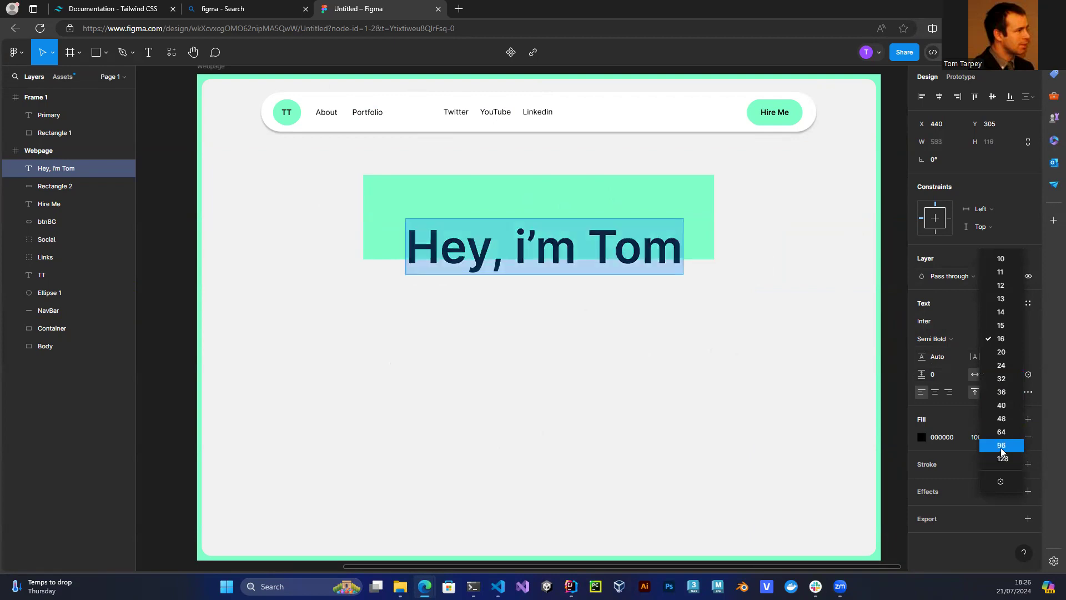
pyautogui.click(1001, 446)
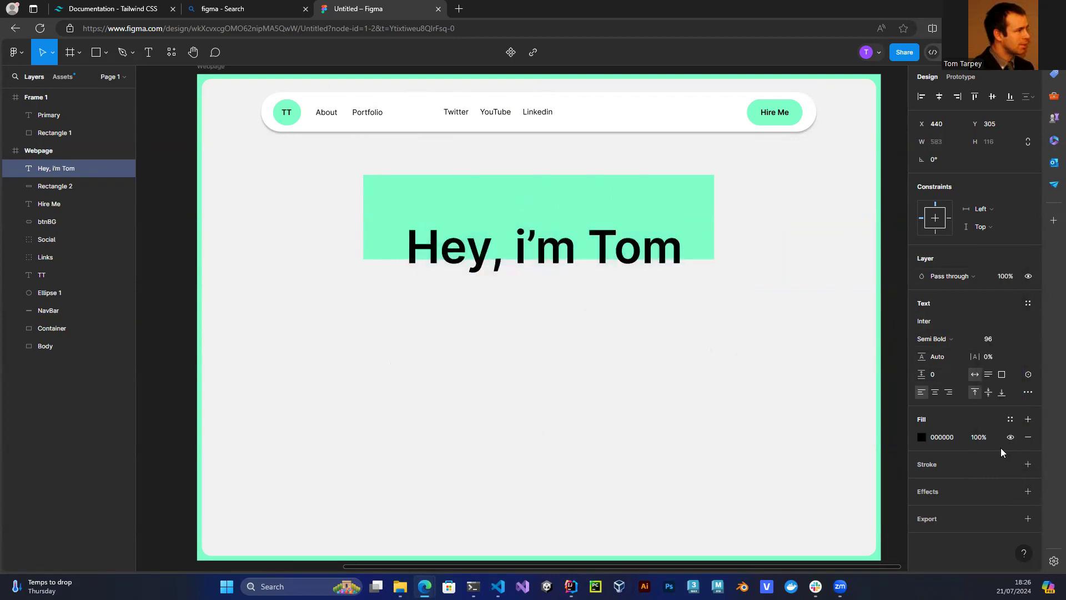
# Try the Medium and Regular font weights on the hero heading.
pyautogui.click(970, 338)
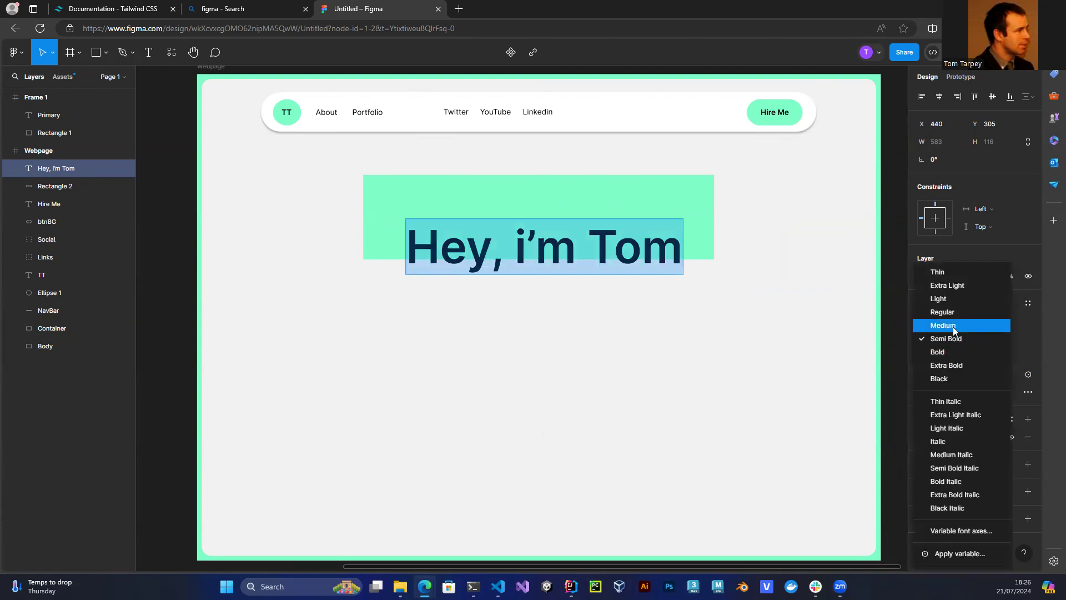
pyautogui.click(953, 327)
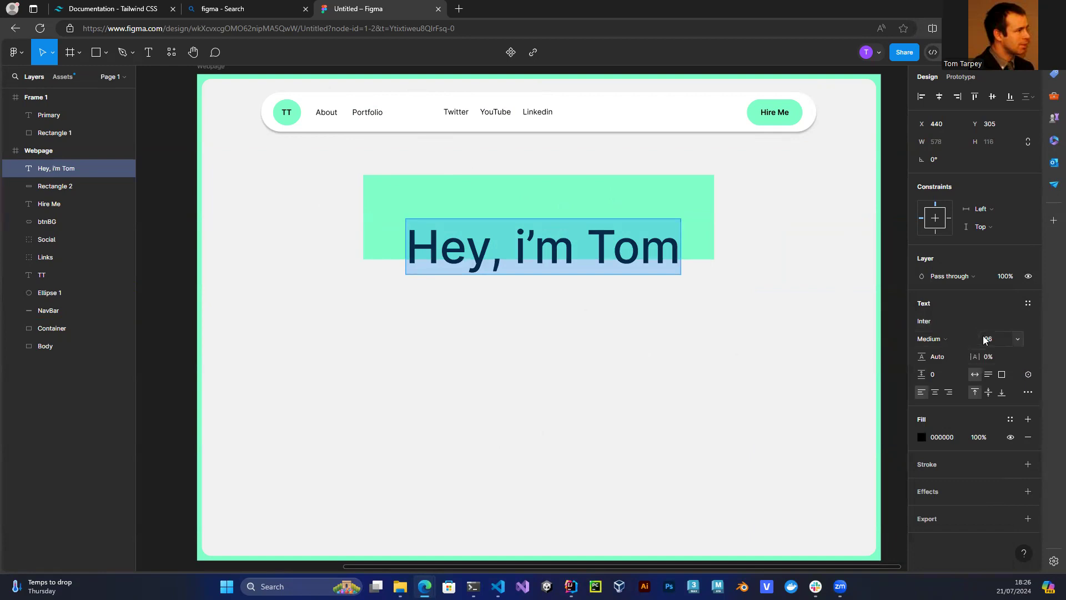
pyautogui.click(970, 339)
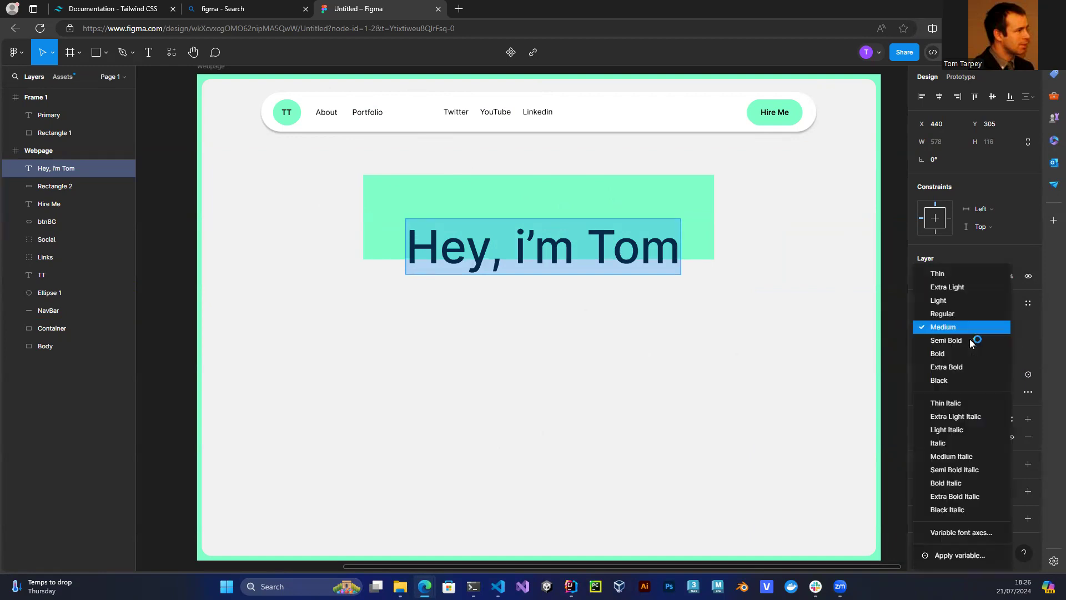
pyautogui.click(945, 315)
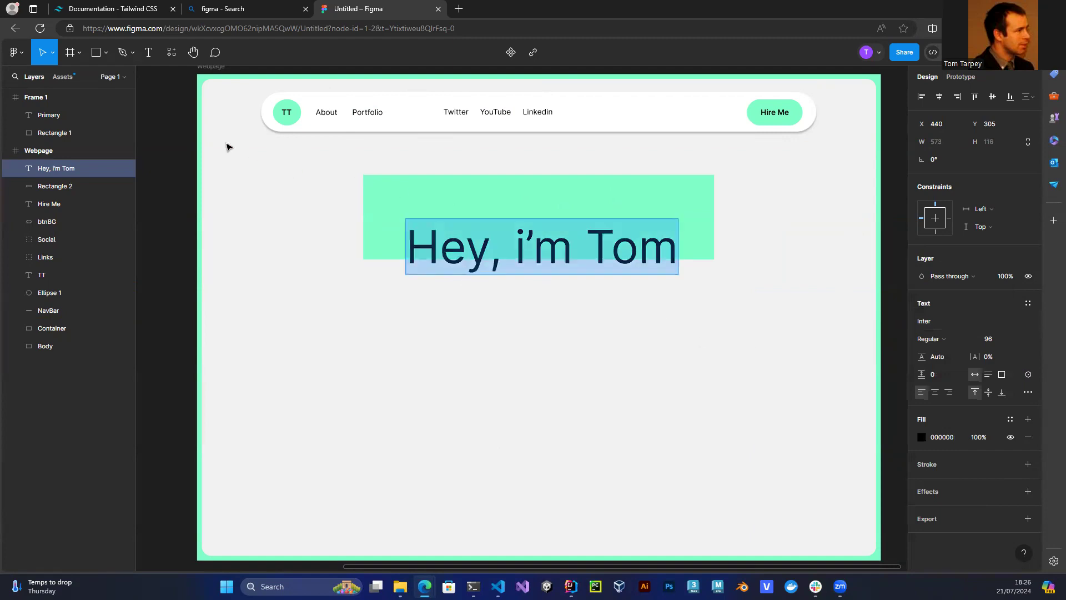
# Centre the hero heading inside the green rectangle at X 433, Y 243.
pyautogui.click(442, 256)
pyautogui.press('Escape')
pyautogui.moveTo(447, 269); pyautogui.dragTo(443, 236)
pyautogui.click(402, 445)
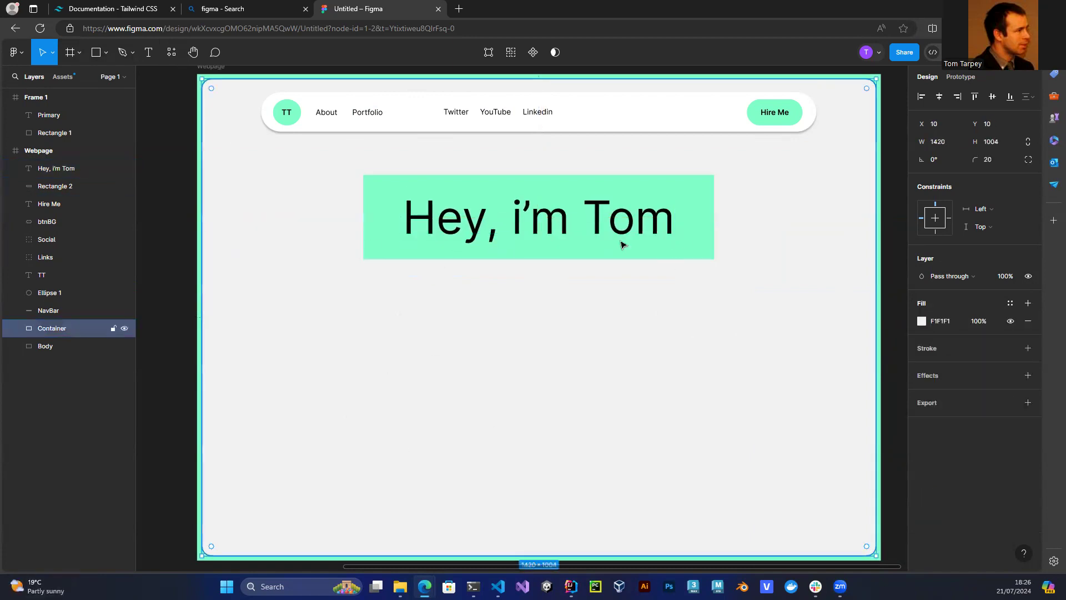
# Set the hero heading's font weight to Medium.
pyautogui.doubleClick(651, 228)
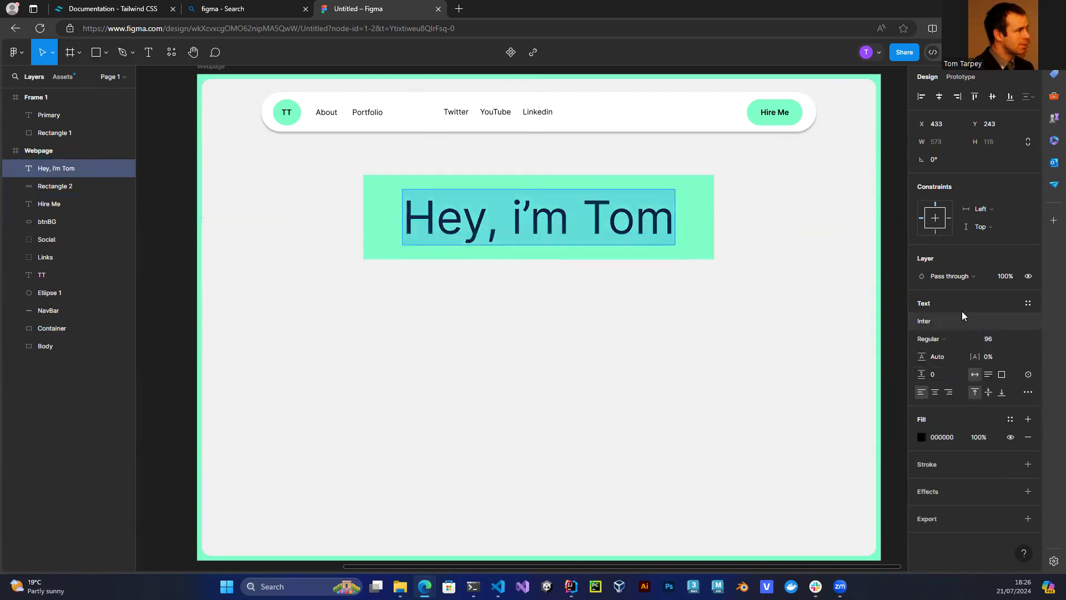
pyautogui.click(941, 338)
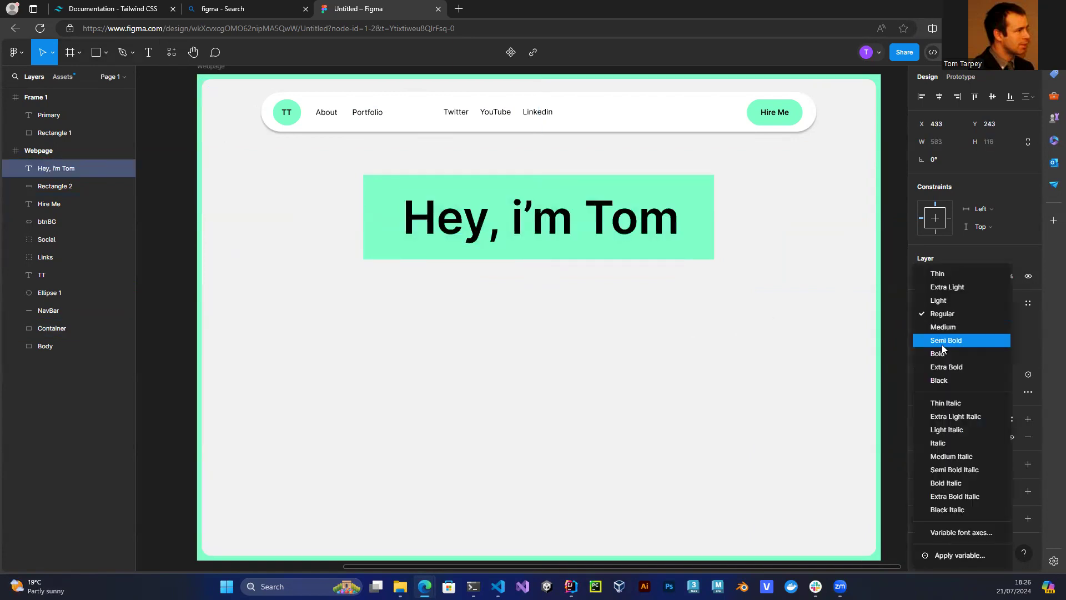
pyautogui.click(938, 328)
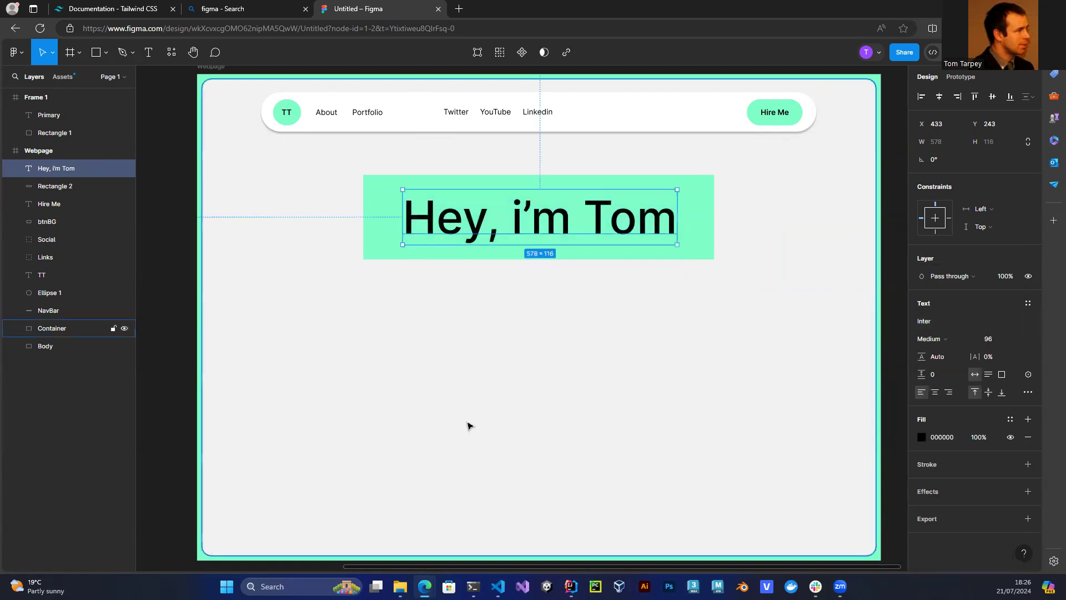
pyautogui.click(507, 404)
pyautogui.click(503, 236)
# Rename the Rectangle 2 layer behind the heading to HeroTxtBg.
pyautogui.click(50, 188)
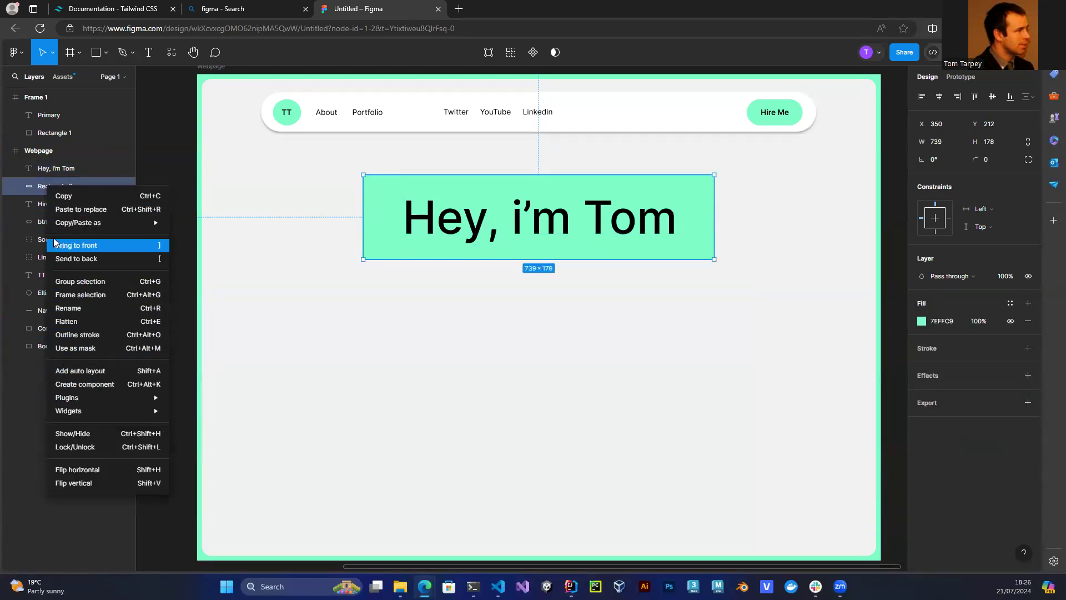
pyautogui.click(40, 190)
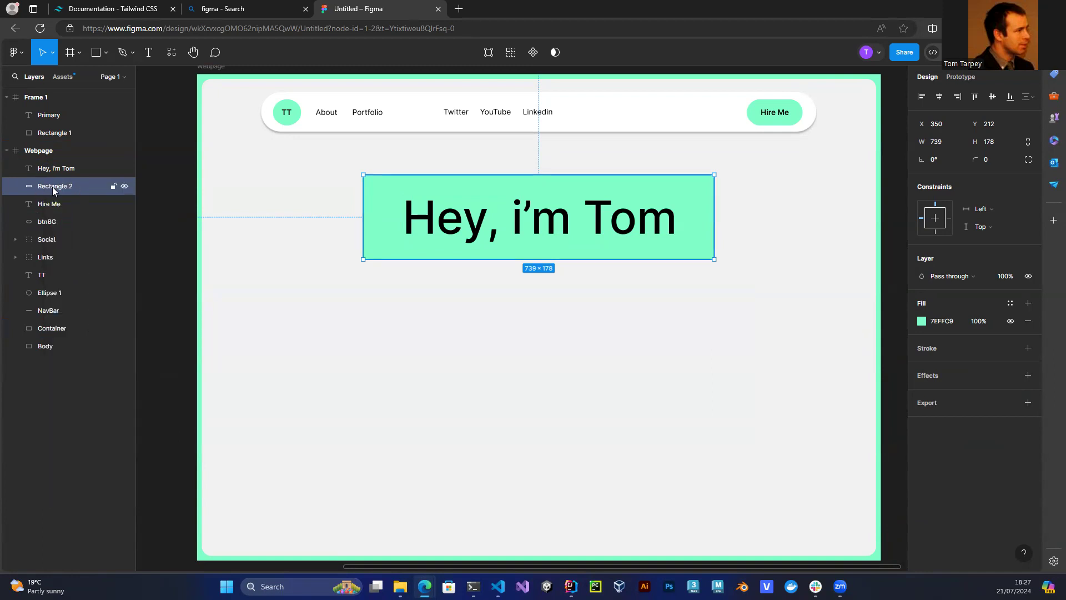
pyautogui.doubleClick(54, 187)
pyautogui.write('HeroTxtBg')
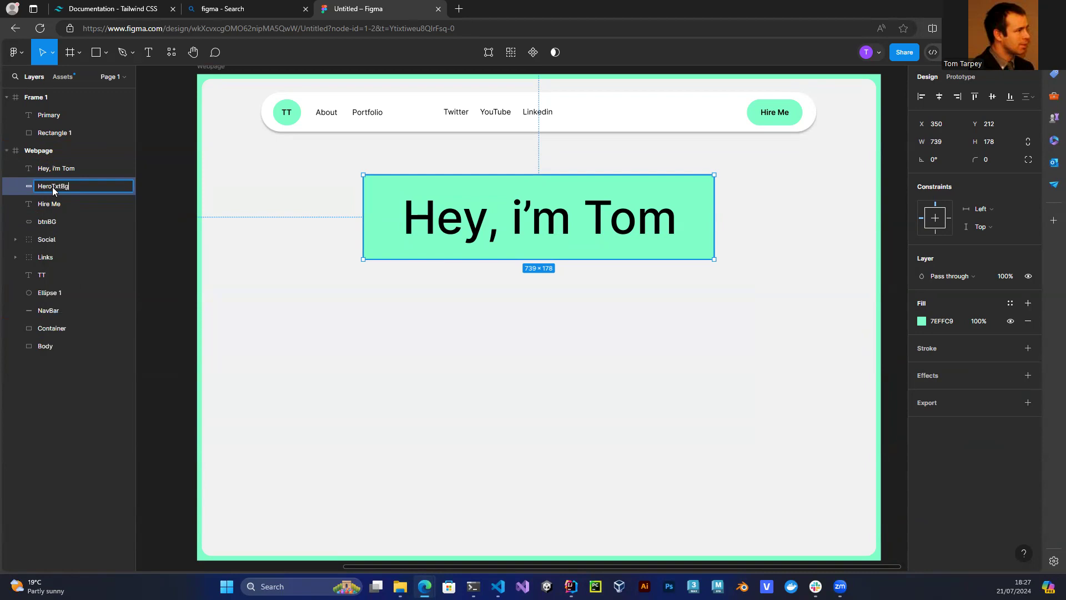
pyautogui.press('Return')
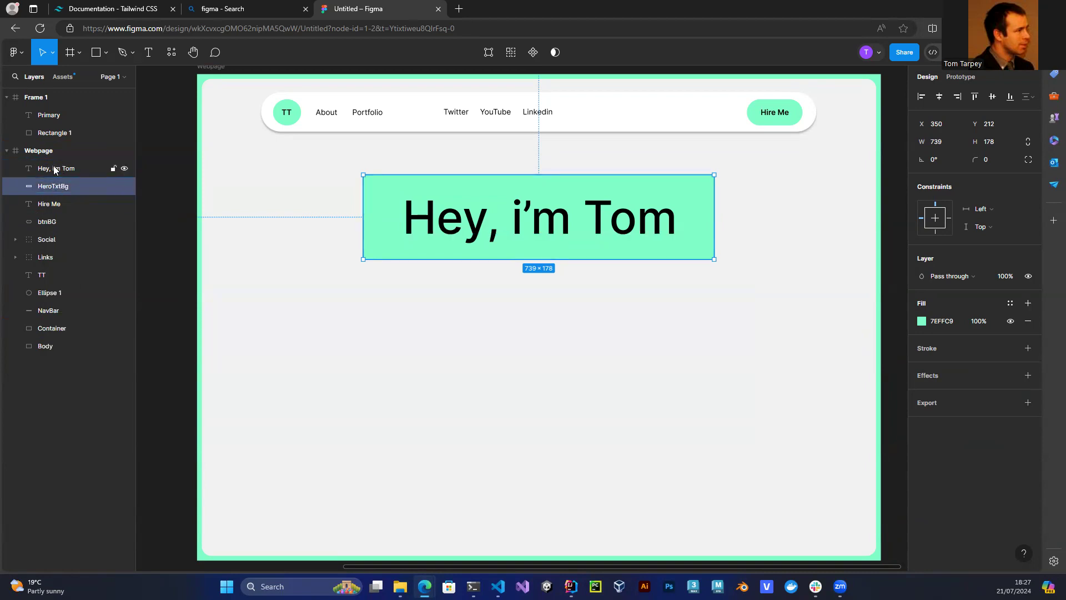
# Group the Hire Me label with its btnBG background and name the group NavBtn.
pyautogui.click(48, 205)
pyautogui.keyDown('shift'); pyautogui.click(47, 222); pyautogui.keyUp('shift')
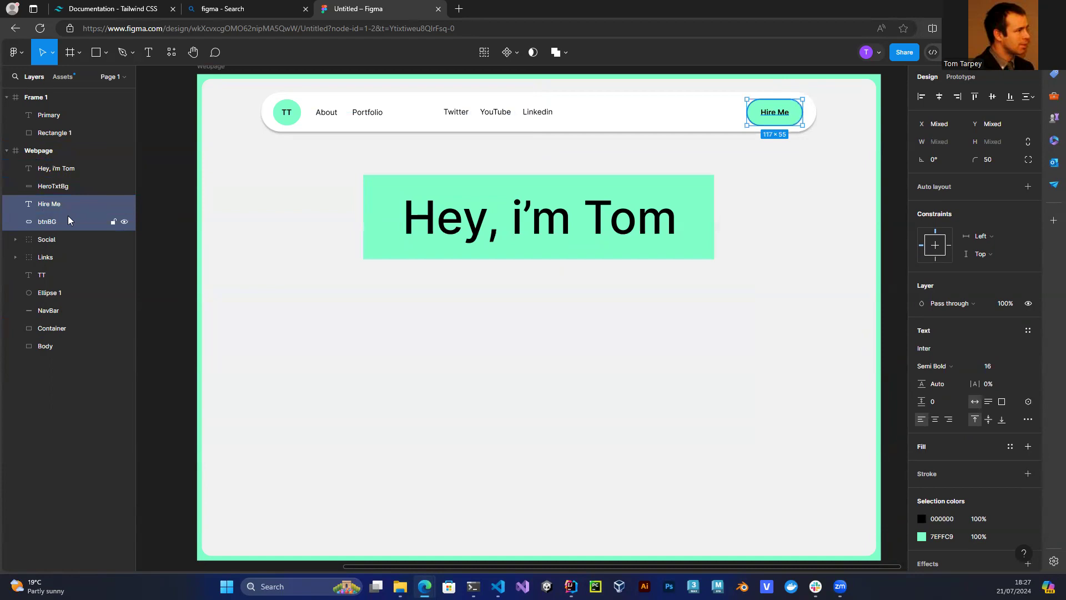
pyautogui.hotkey('ctrl', 'g')
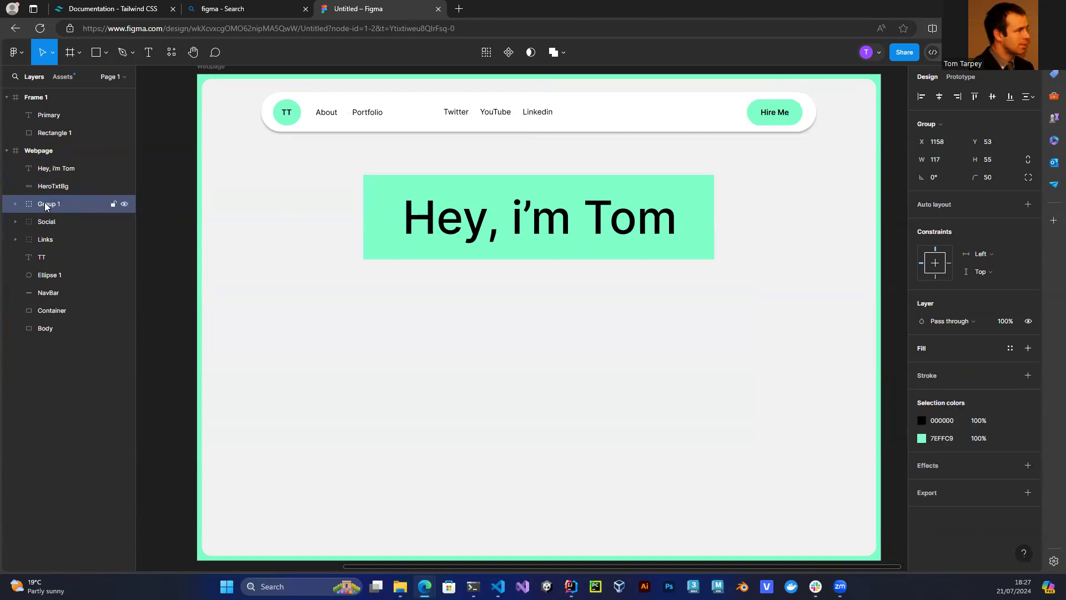
pyautogui.rightClick(45, 202)
pyautogui.click(39, 204)
pyautogui.doubleClick(39, 203)
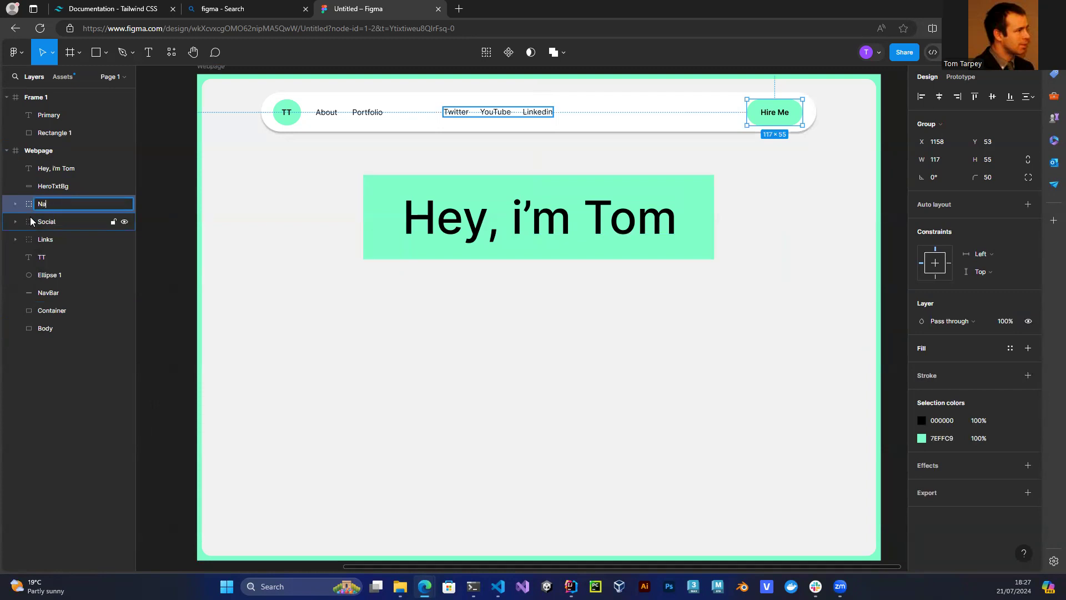
pyautogui.write('NavBtn')
pyautogui.press('Return')
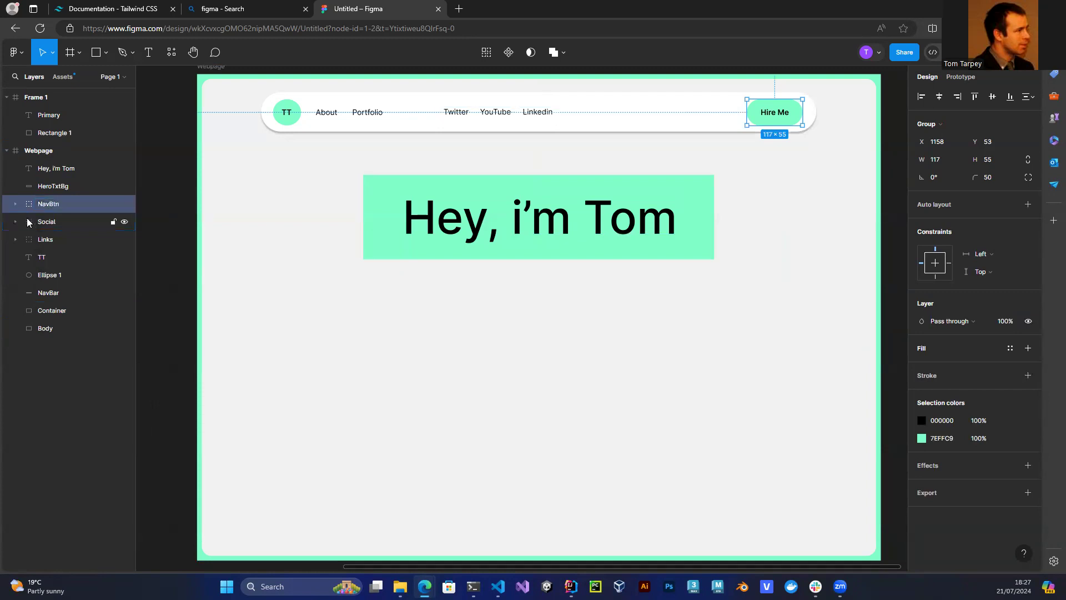
# Group the greeting text with HeroTxtBg and name the group Hero Heading.
pyautogui.click(49, 167)
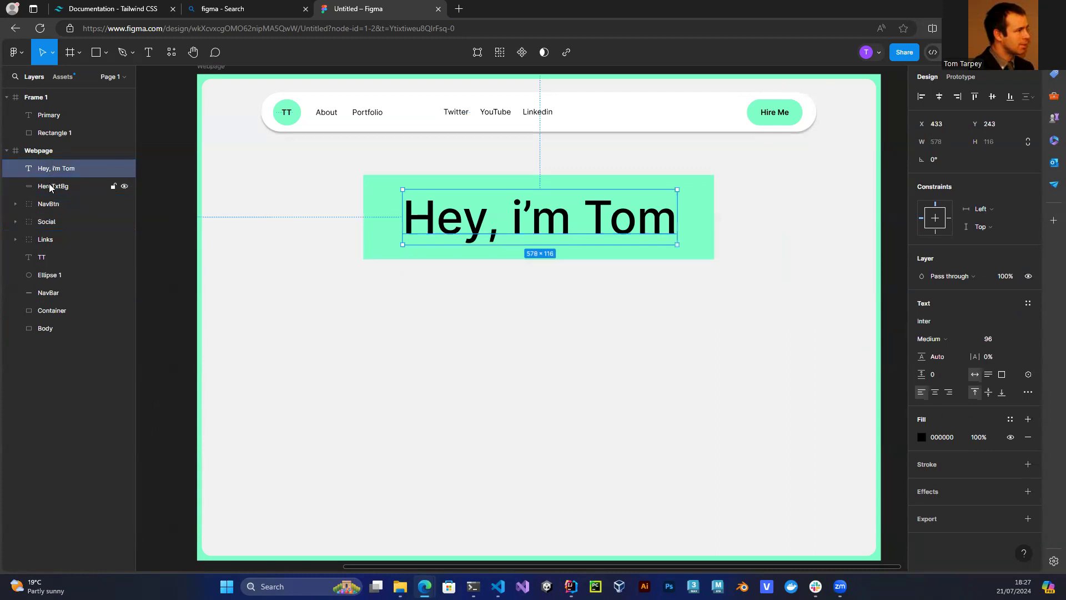
pyautogui.keyDown('shift'); pyautogui.click(49, 185); pyautogui.keyUp('shift')
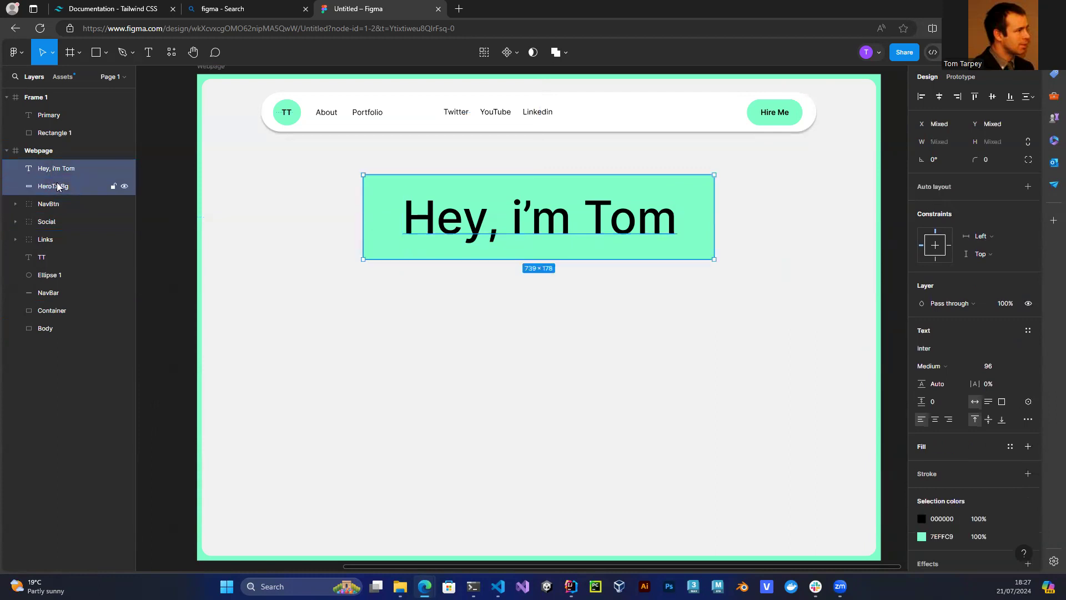
pyautogui.hotkey('ctrl', 'g')
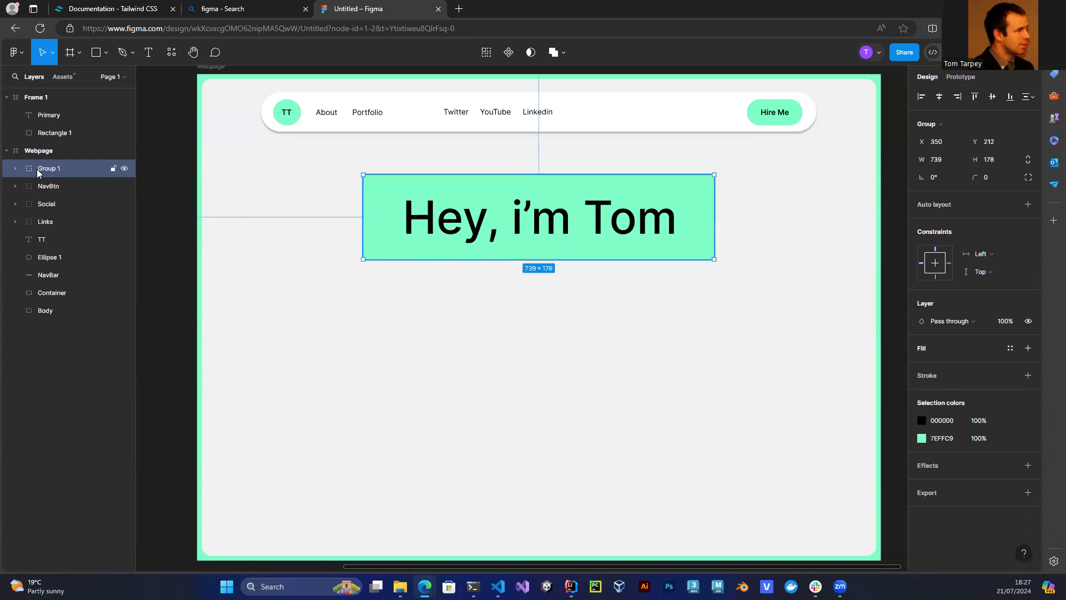
pyautogui.doubleClick(45, 168)
pyautogui.write('Hero Heading')
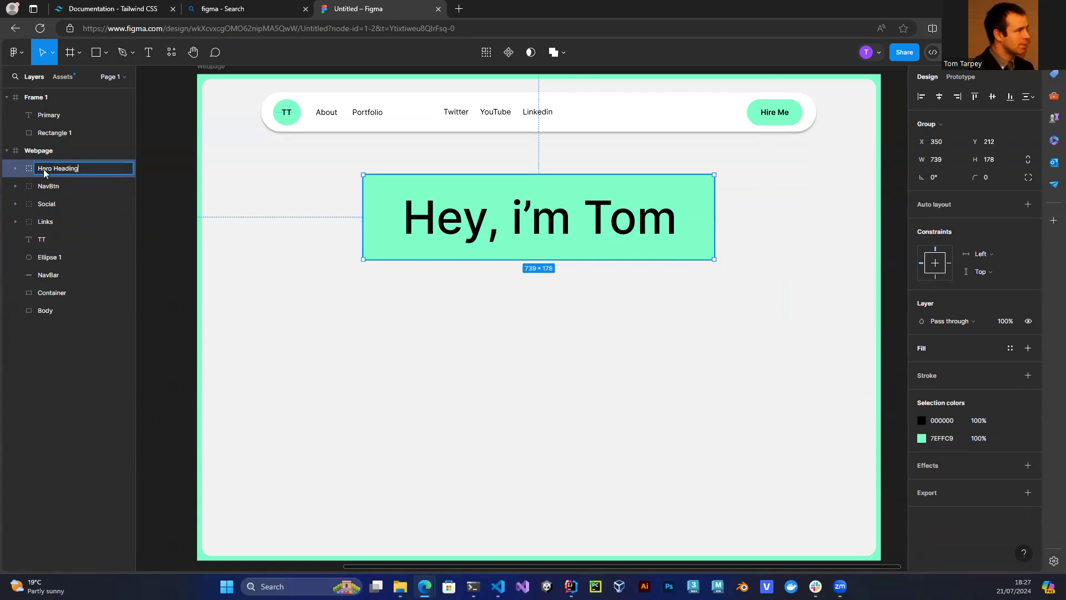
pyautogui.press('Return')
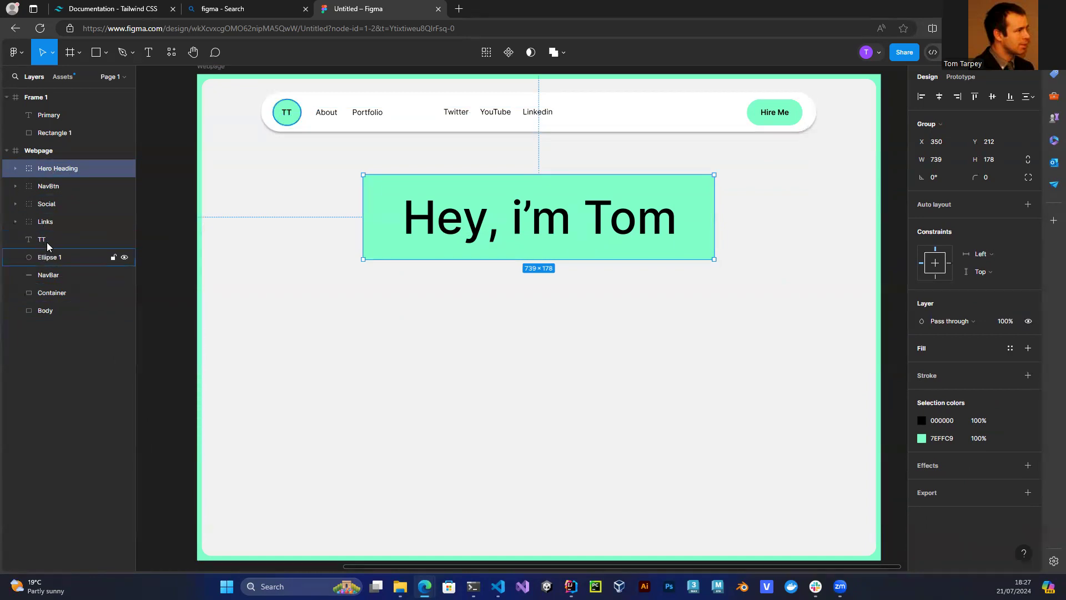
# Rename the Ellipse 1 layer behind the TT logo text to LogoBg.
pyautogui.click(44, 258)
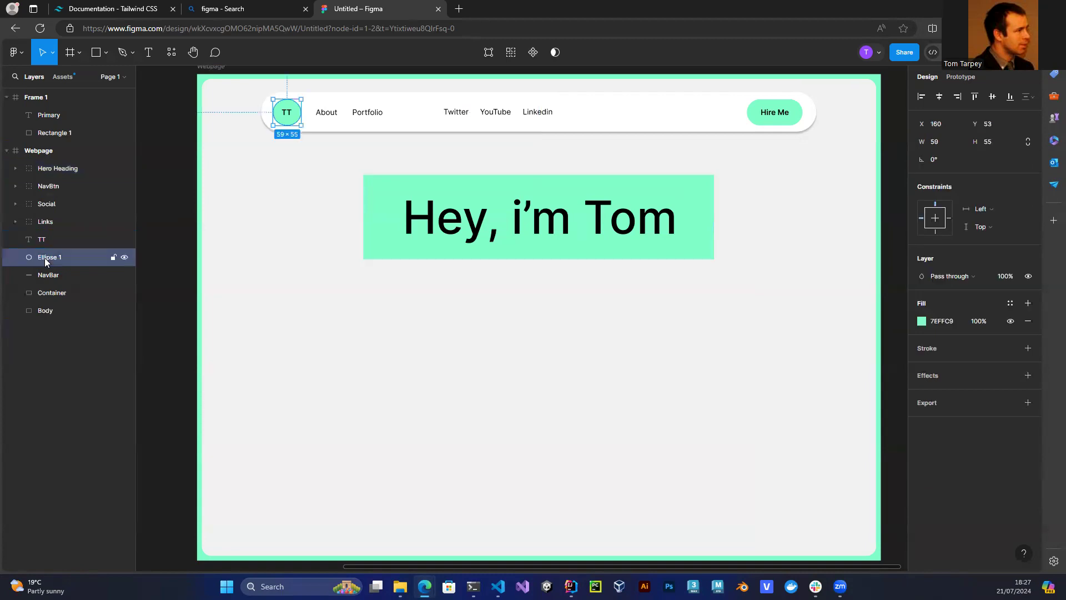
pyautogui.rightClick(44, 258)
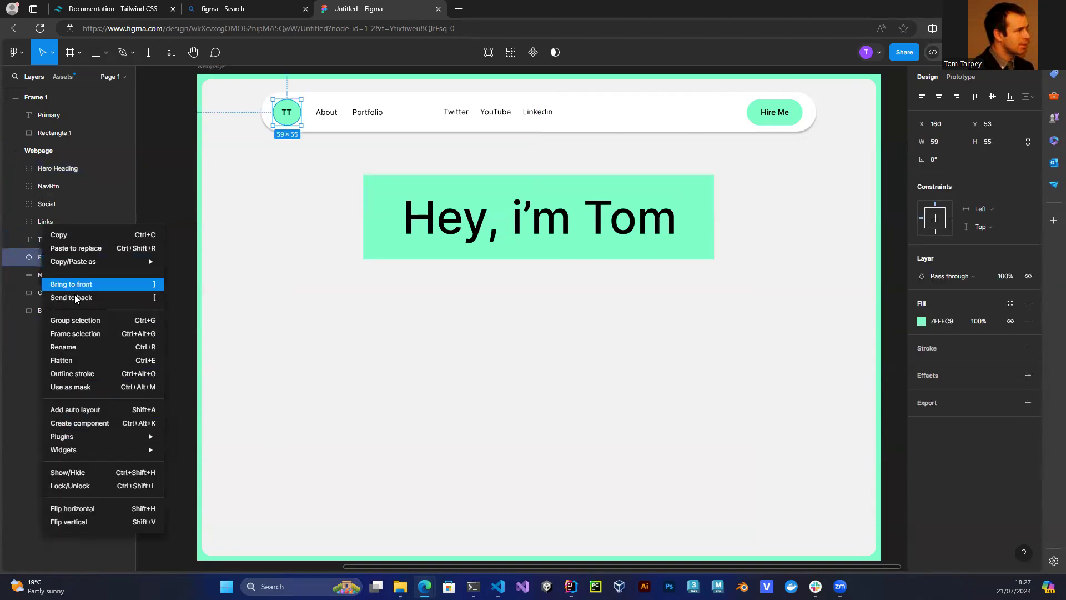
pyautogui.click(17, 266)
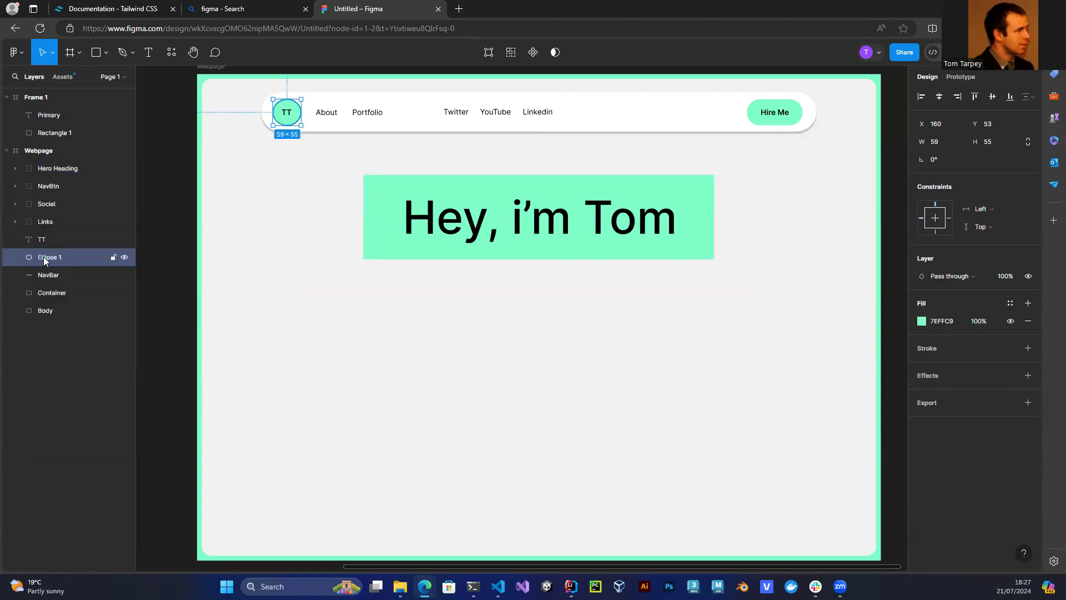
pyautogui.doubleClick(43, 256)
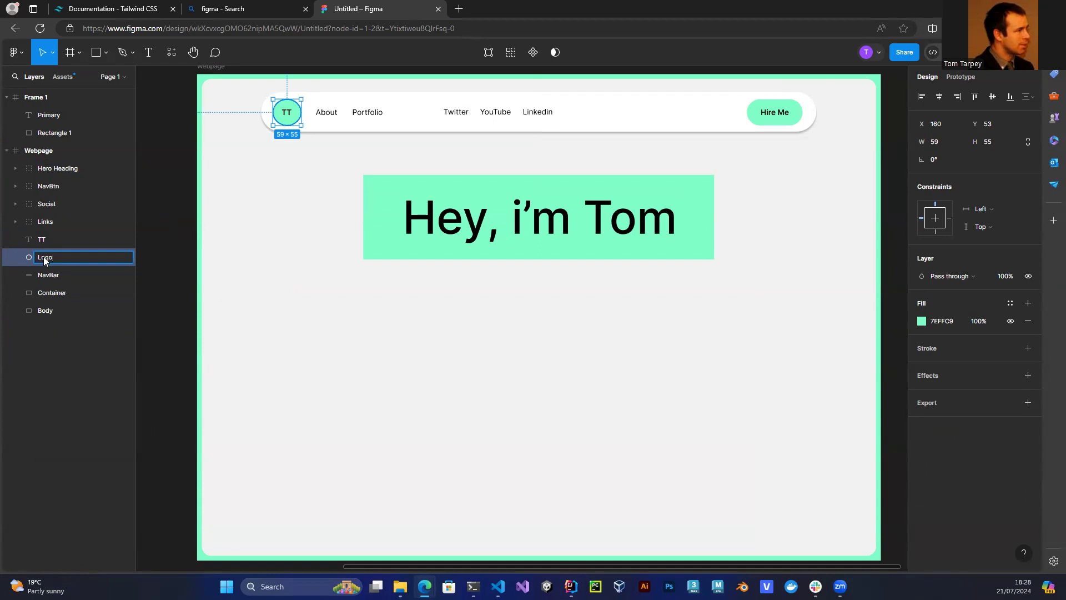
pyautogui.write('LogoBg')
pyautogui.press('Return')
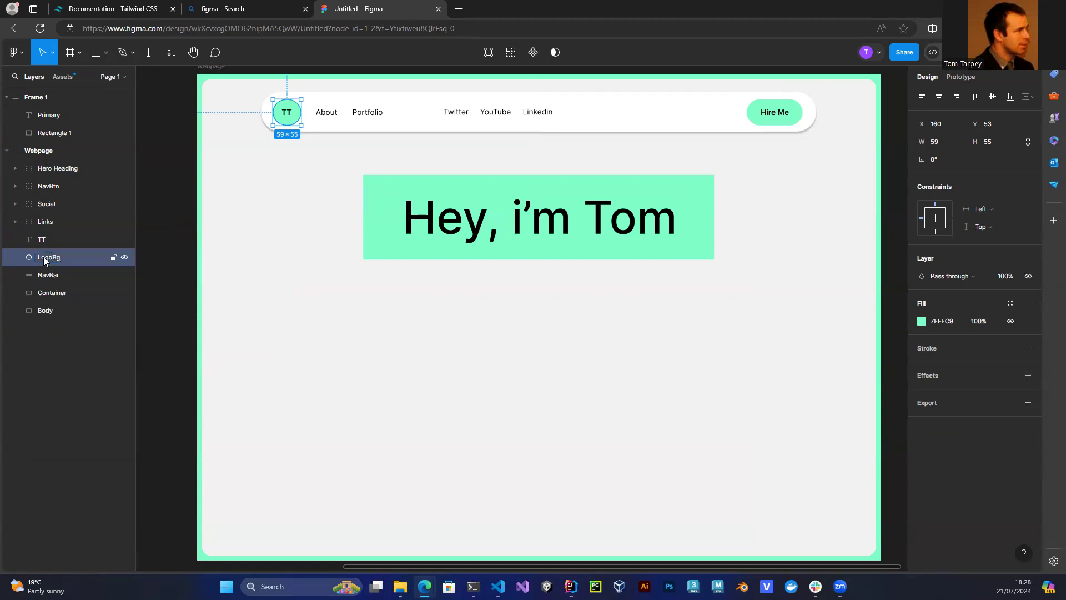
# Group the TT logo text with its LogoBg circle and name the group Logo.
pyautogui.keyDown('shift'); pyautogui.click(43, 240); pyautogui.keyUp('shift')
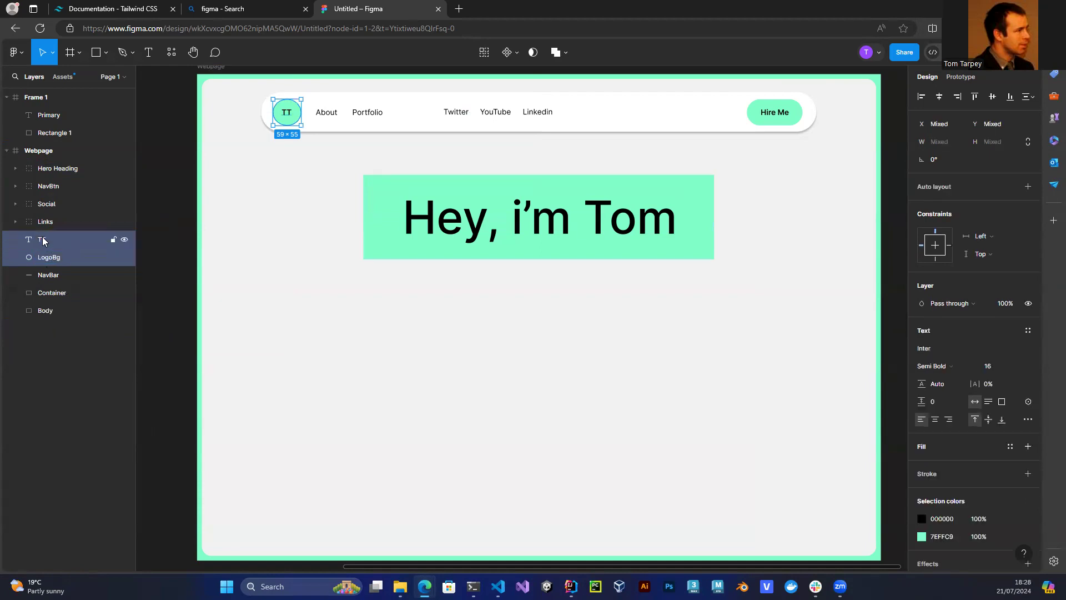
pyautogui.hotkey('ctrl', 'g')
pyautogui.doubleClick(43, 238)
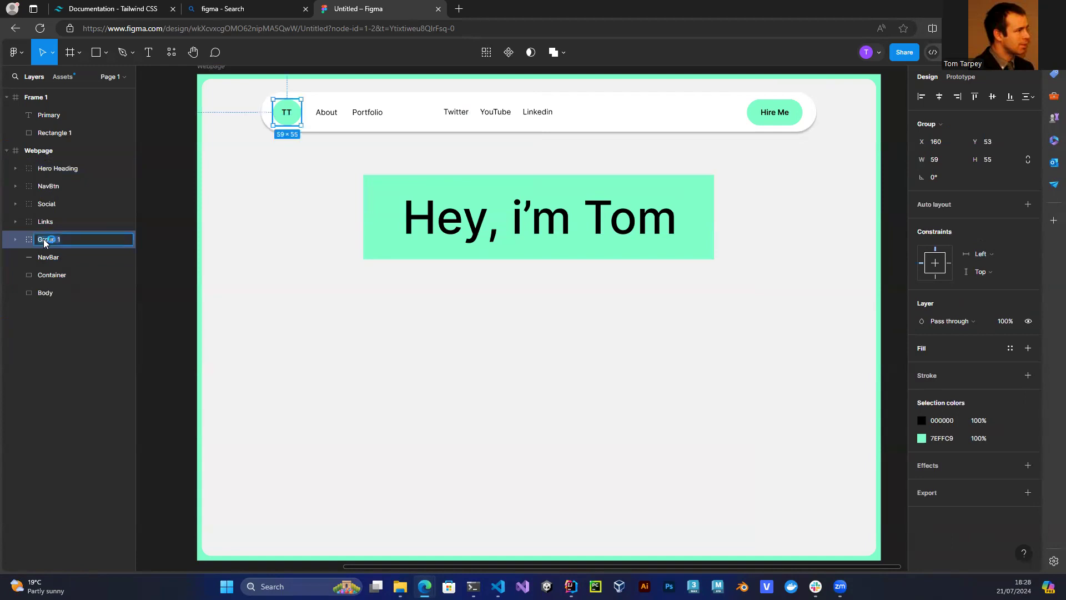
pyautogui.write('Logo')
pyautogui.press('Return')
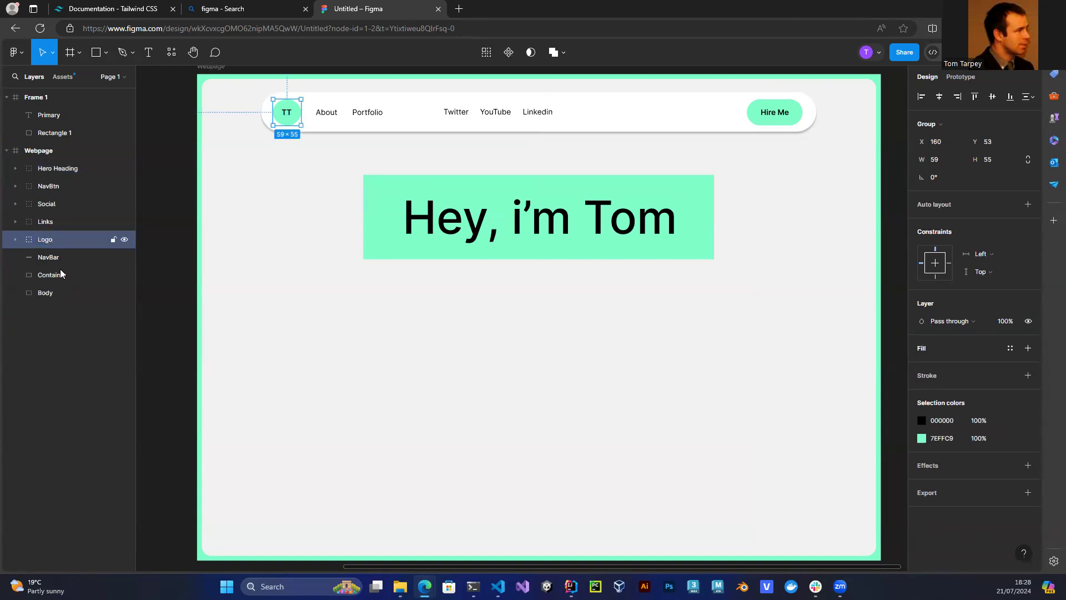
pyautogui.click(73, 373)
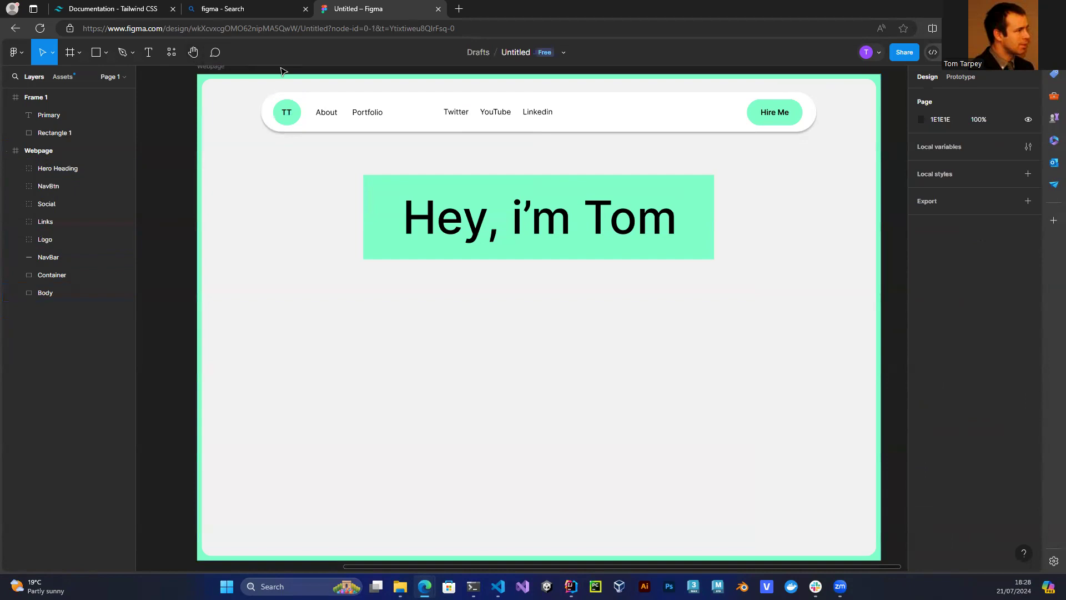
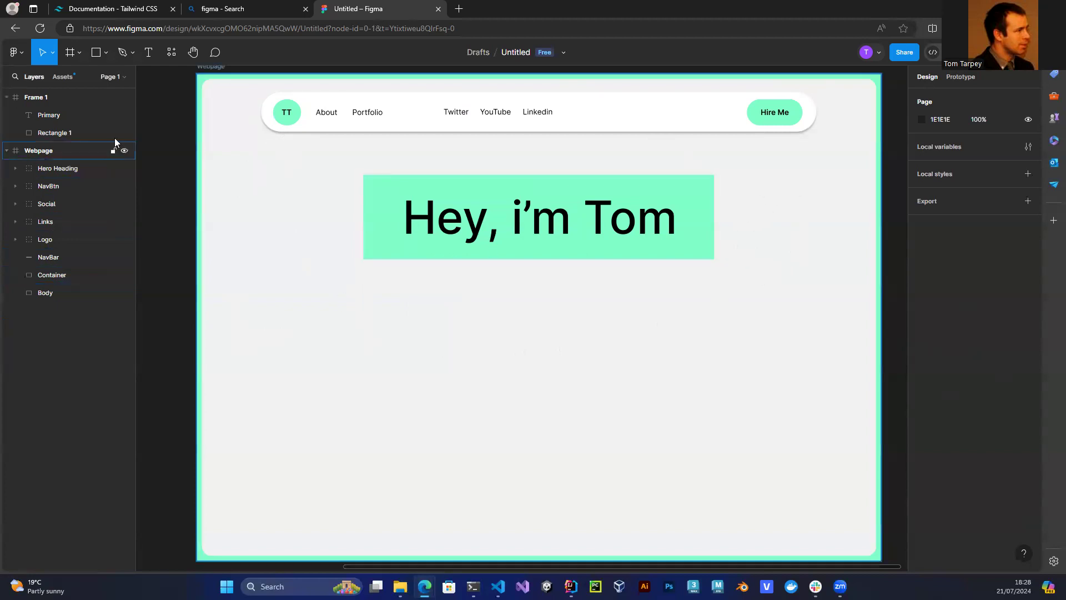
pyautogui.click(149, 54)
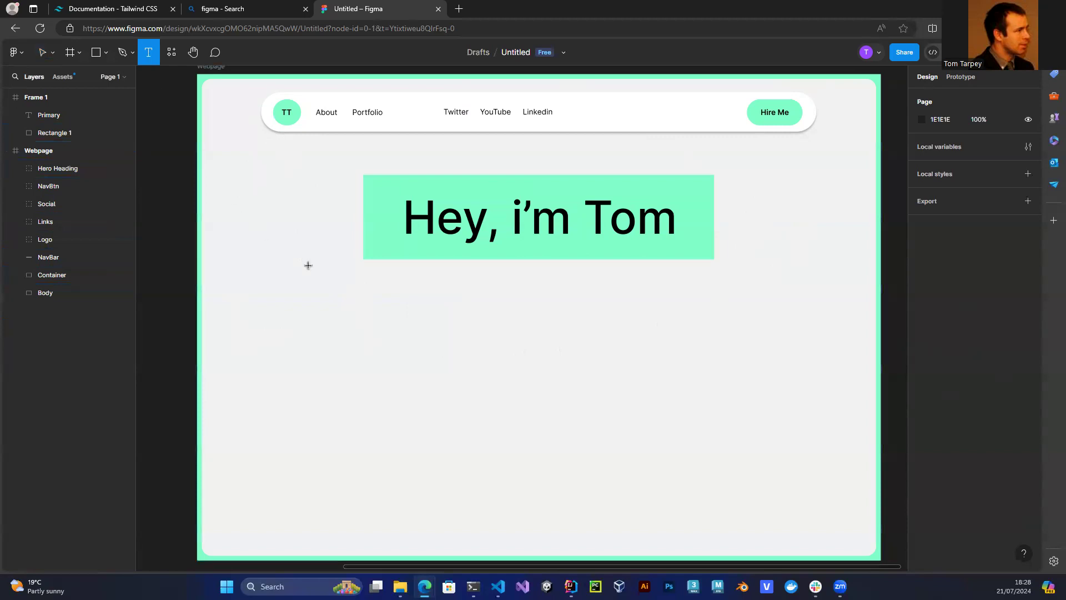
pyautogui.click(426, 224)
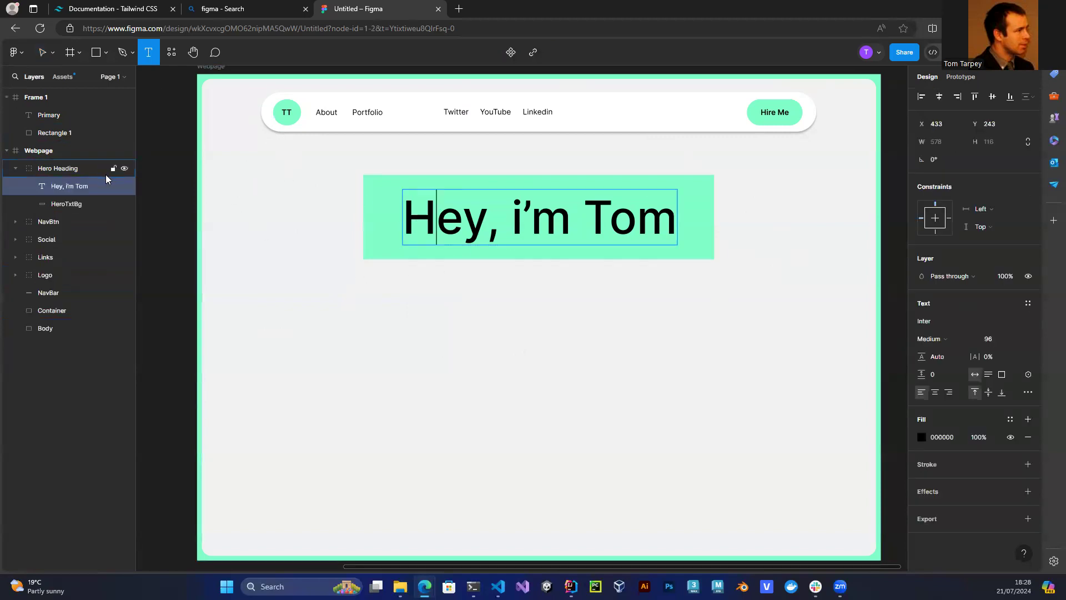
pyautogui.click(47, 53)
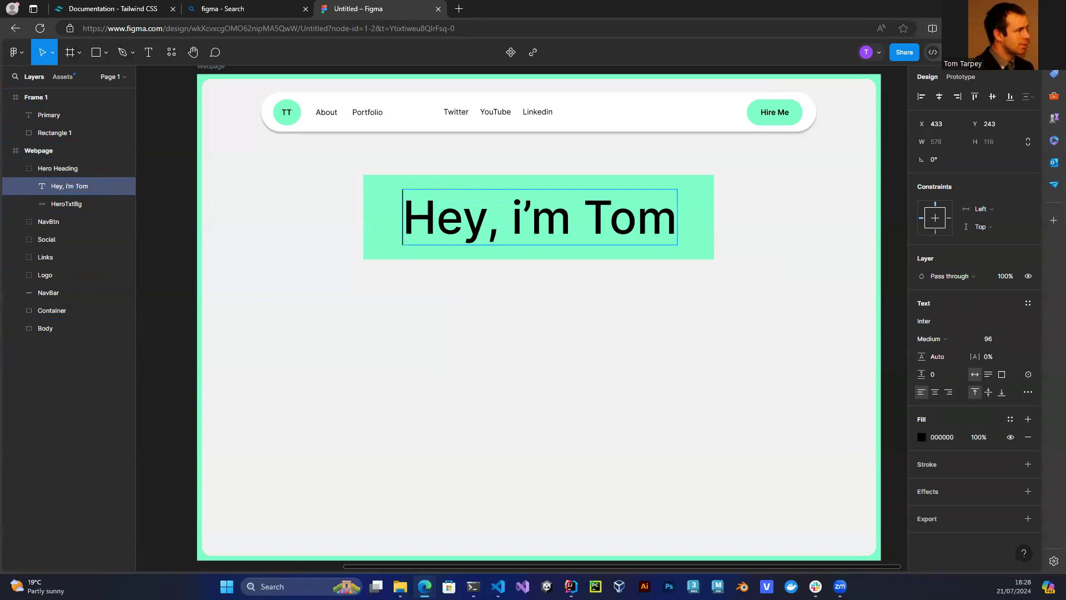
pyautogui.write('Hey, i’m Tom')
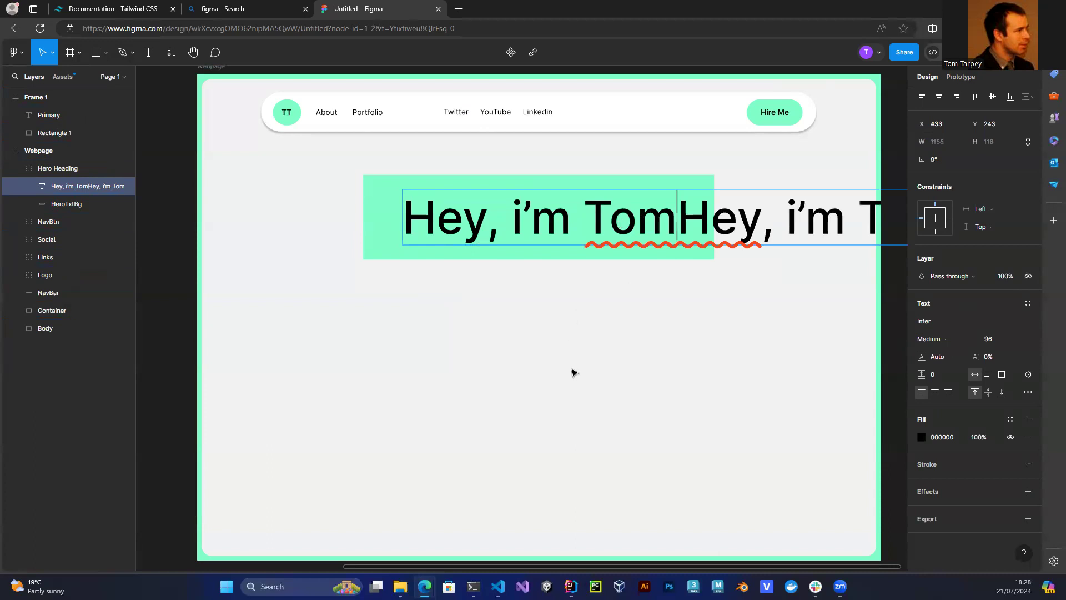
pyautogui.hotkey('ctrl', 'z')
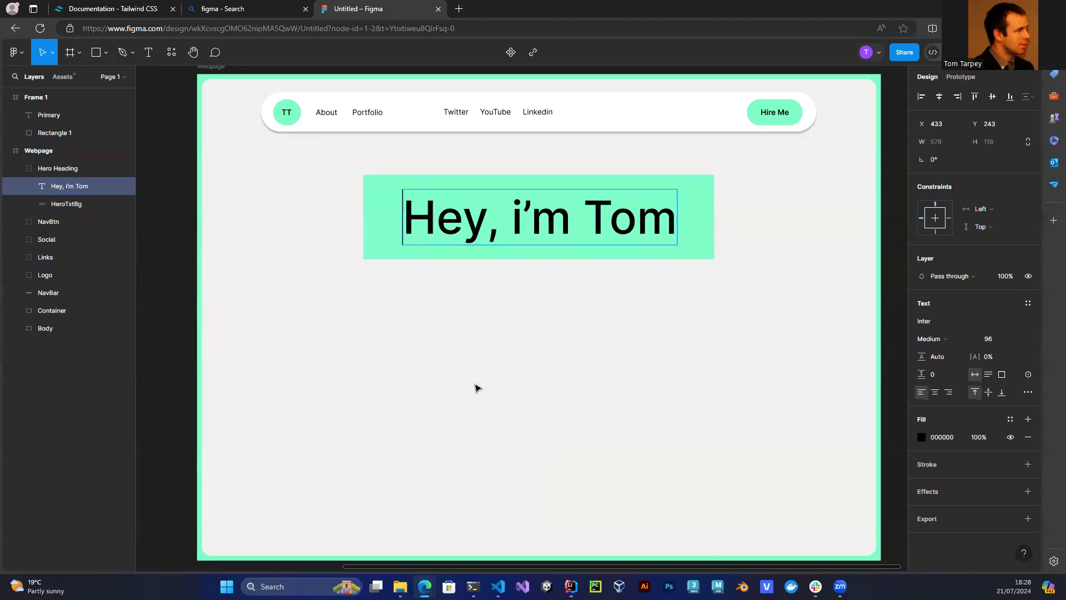
pyautogui.press('Escape')
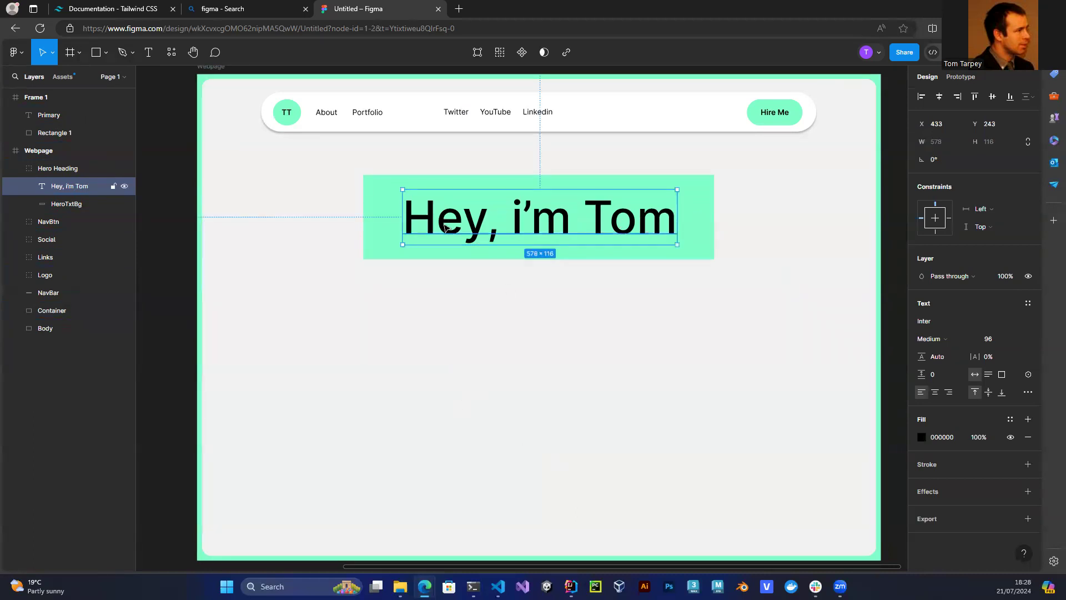
# Duplicate the greeting text, place the copy just below the green background and change its wording to "AI Enthusiast".
pyautogui.hotkey('ctrl', 'd')
pyautogui.moveTo(445, 227); pyautogui.dragTo(446, 302)
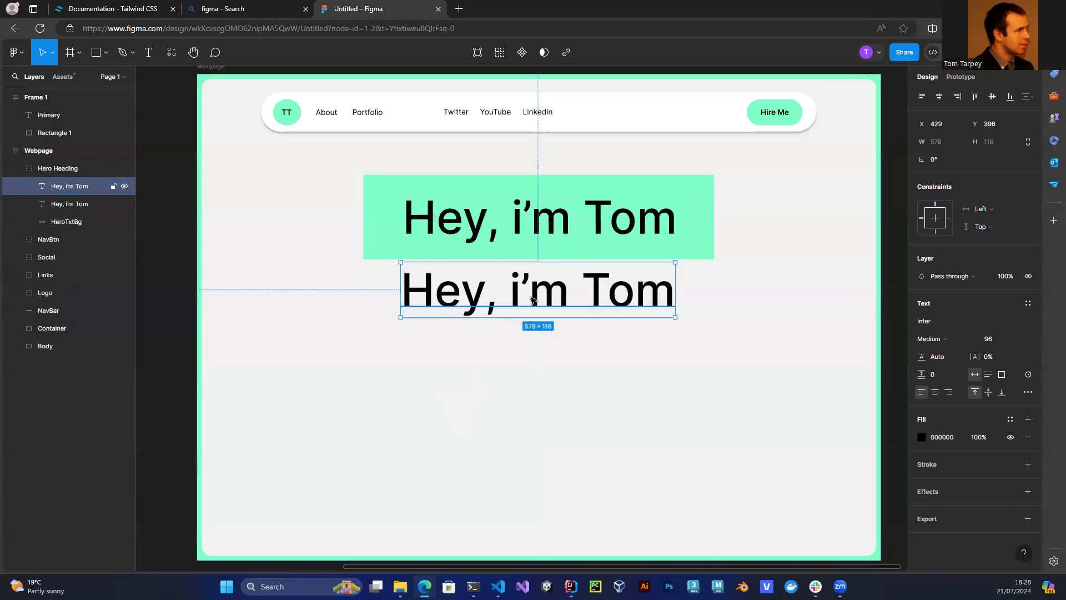
pyautogui.doubleClick(531, 304)
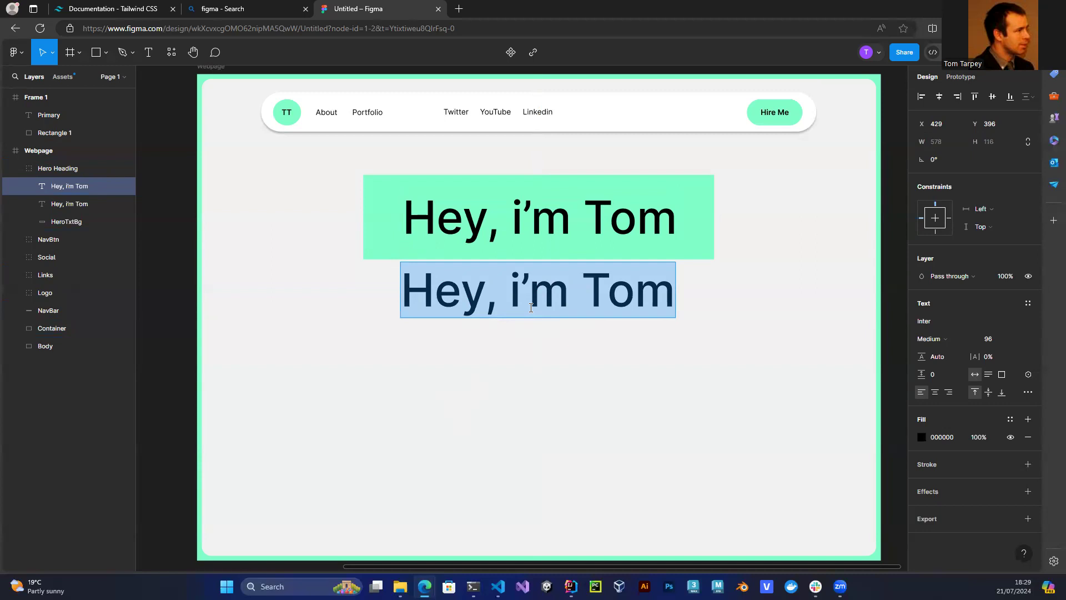
pyautogui.write('A')
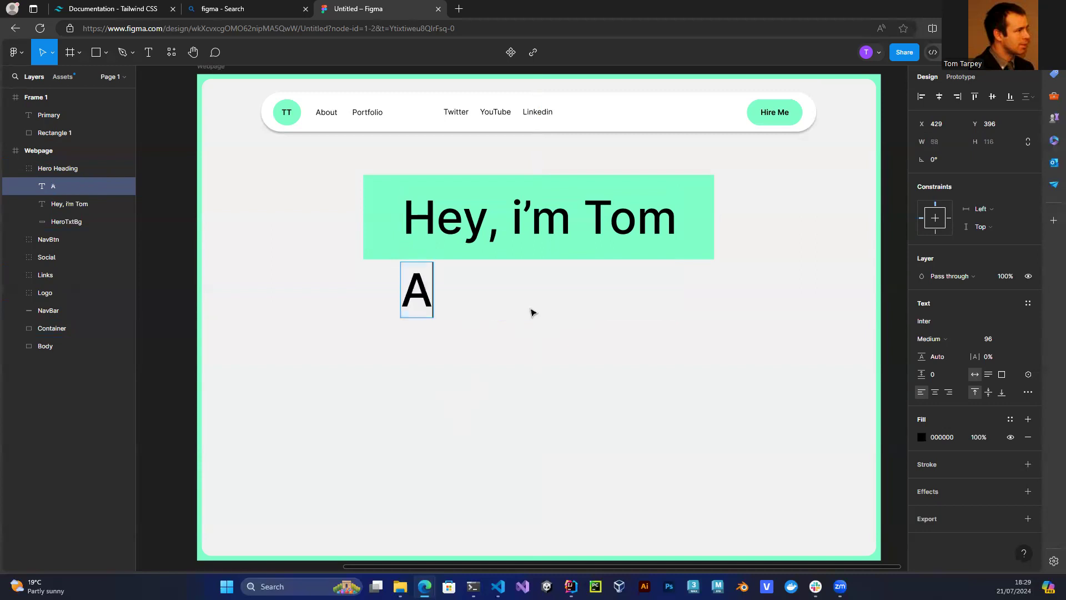
pyautogui.write('I Enthusiast')
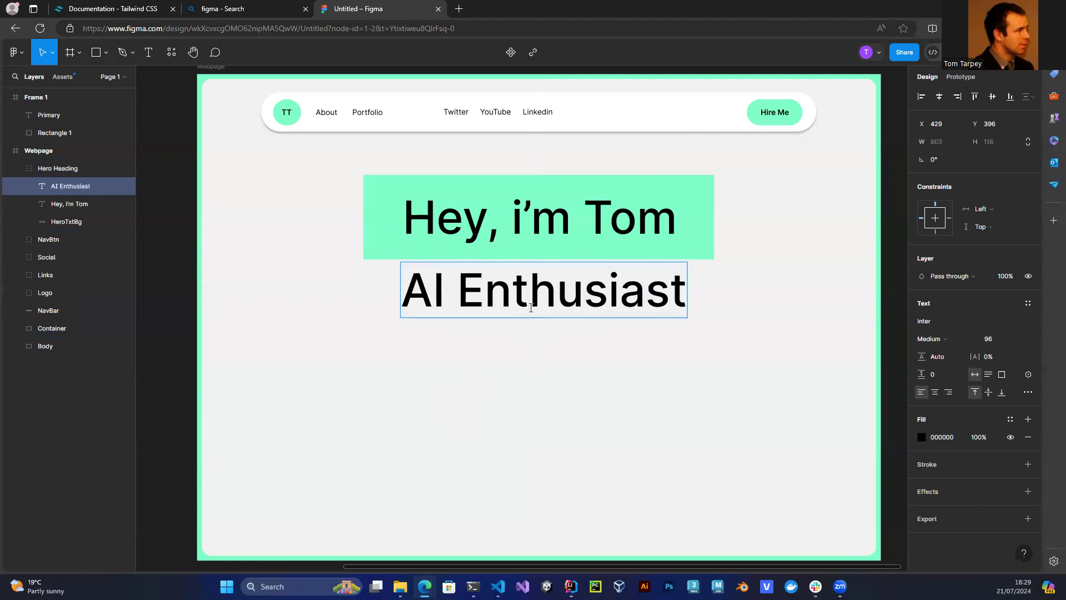
# Set the "AI Enthusiast" text to Light weight at font size 96.
pyautogui.moveTo(682, 298); pyautogui.dragTo(387, 304)
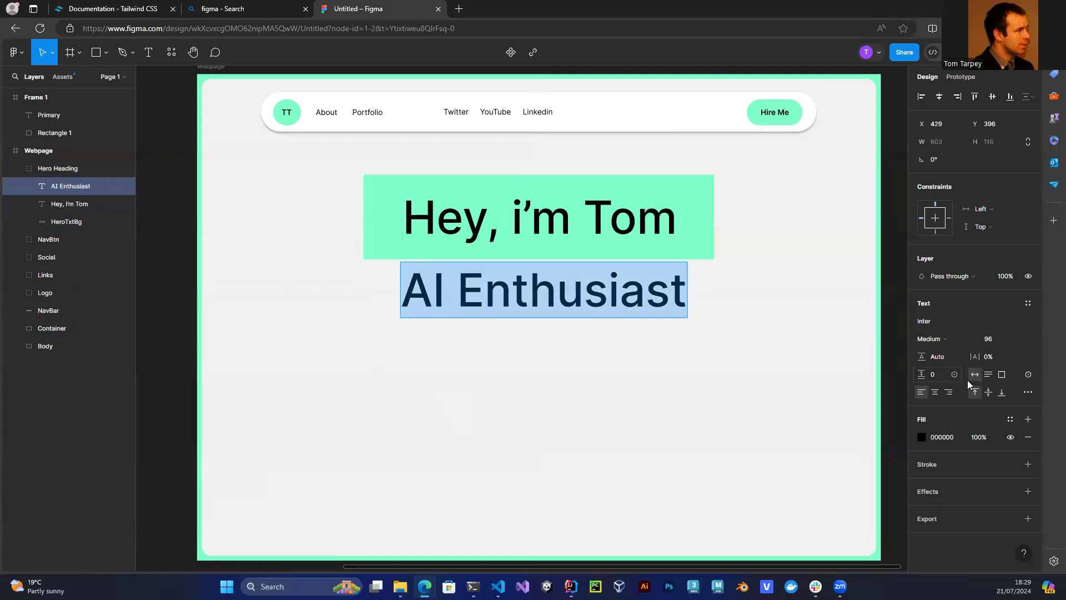
pyautogui.click(958, 339)
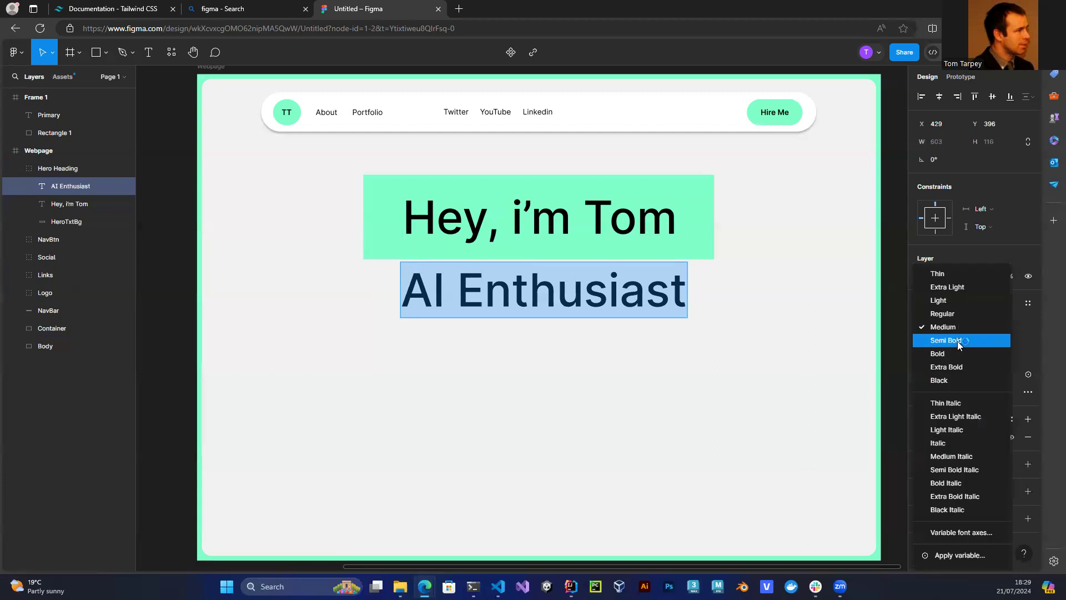
pyautogui.click(941, 303)
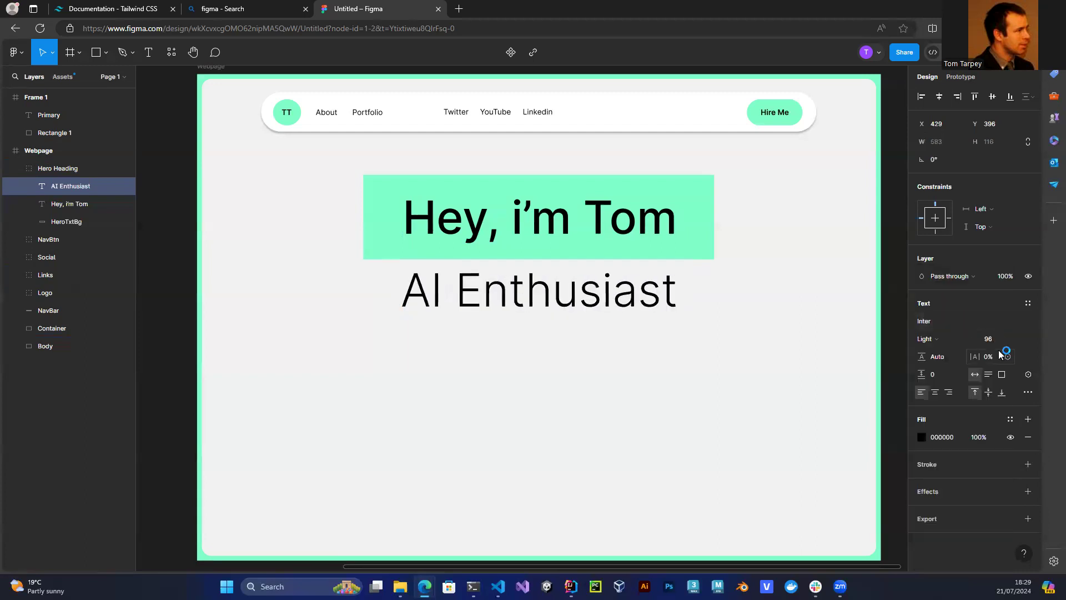
pyautogui.click(1021, 339)
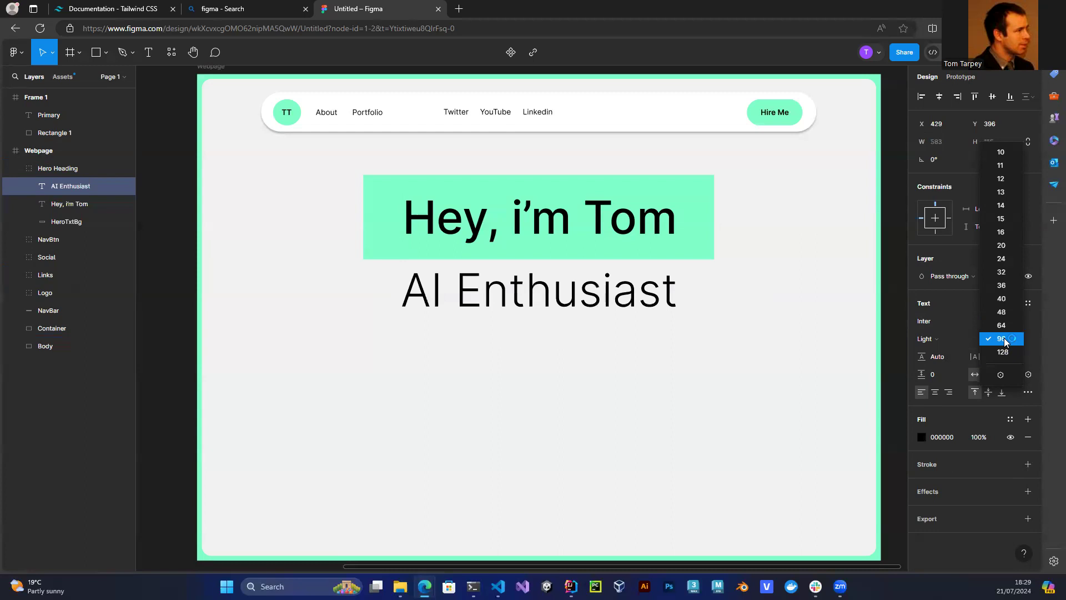
pyautogui.click(1004, 339)
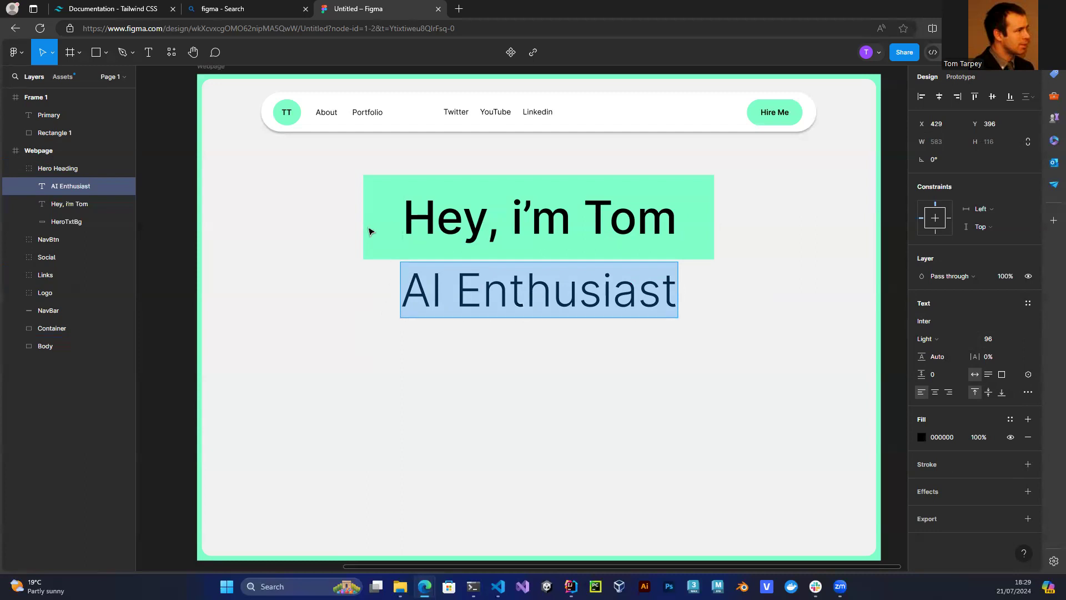
pyautogui.press('Escape')
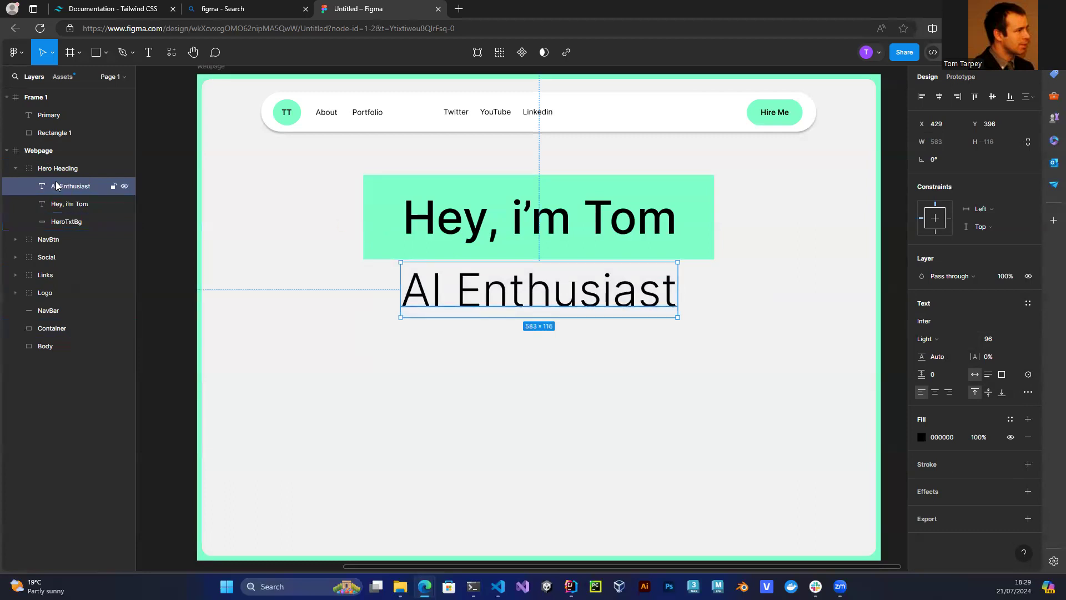
# Narrow the HeroTxtBg rectangle from both sides around the greeting text to a width of about 667.
pyautogui.click(66, 220)
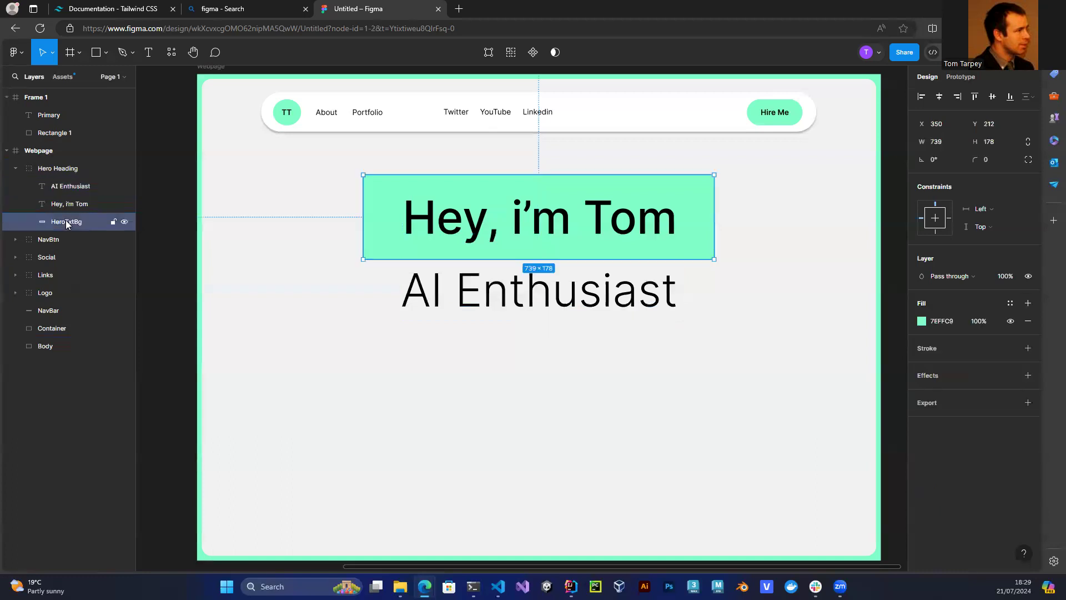
pyautogui.moveTo(362, 216); pyautogui.dragTo(381, 215)
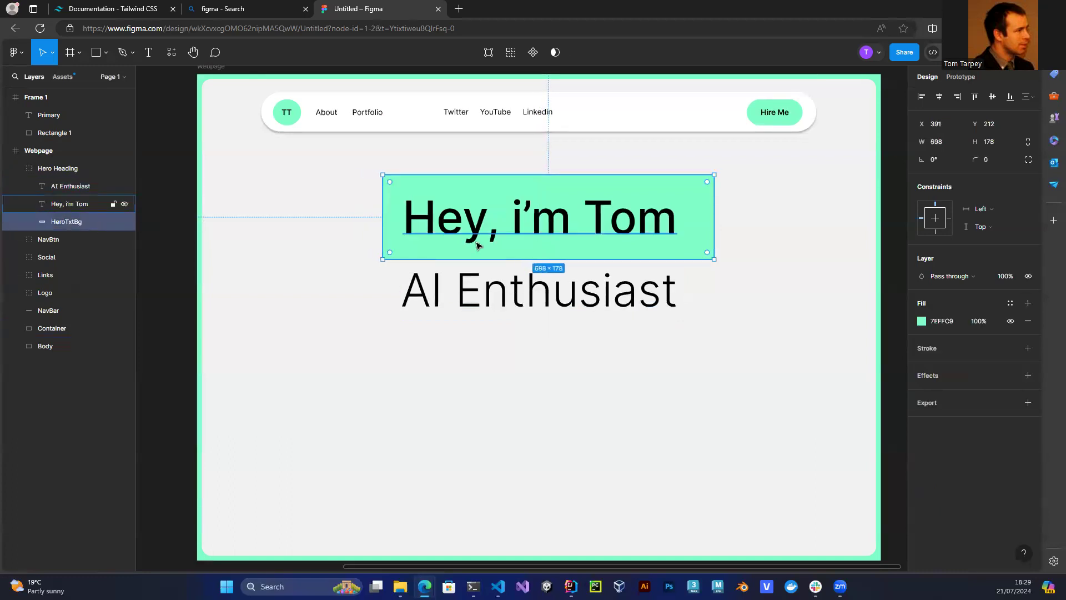
pyautogui.moveTo(714, 226); pyautogui.dragTo(699, 228)
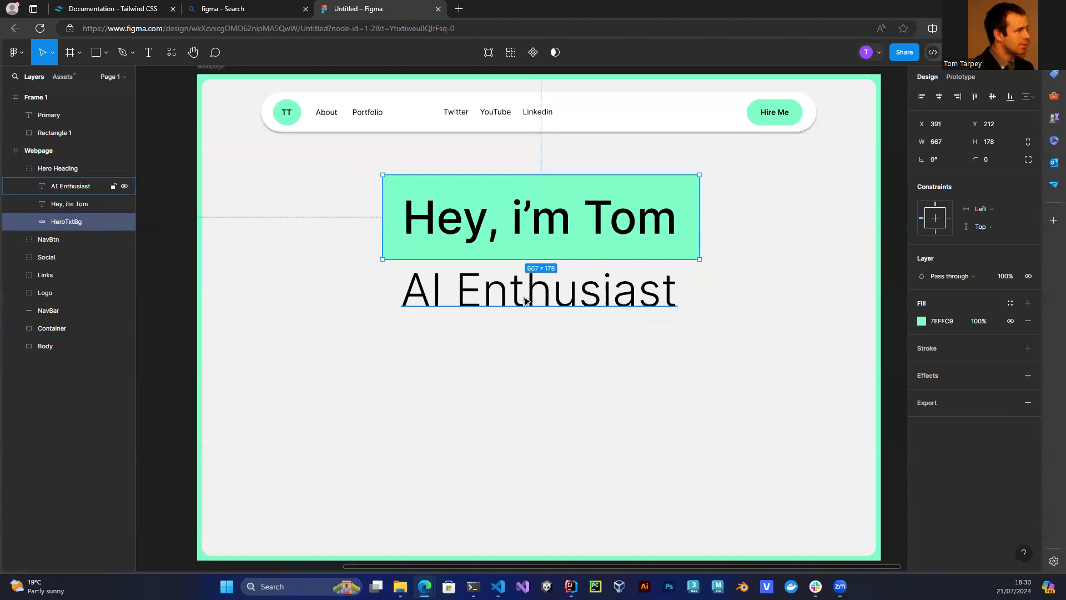
# Edit the line below the greeting to read "A.I Enthusiast".
pyautogui.click(442, 295)
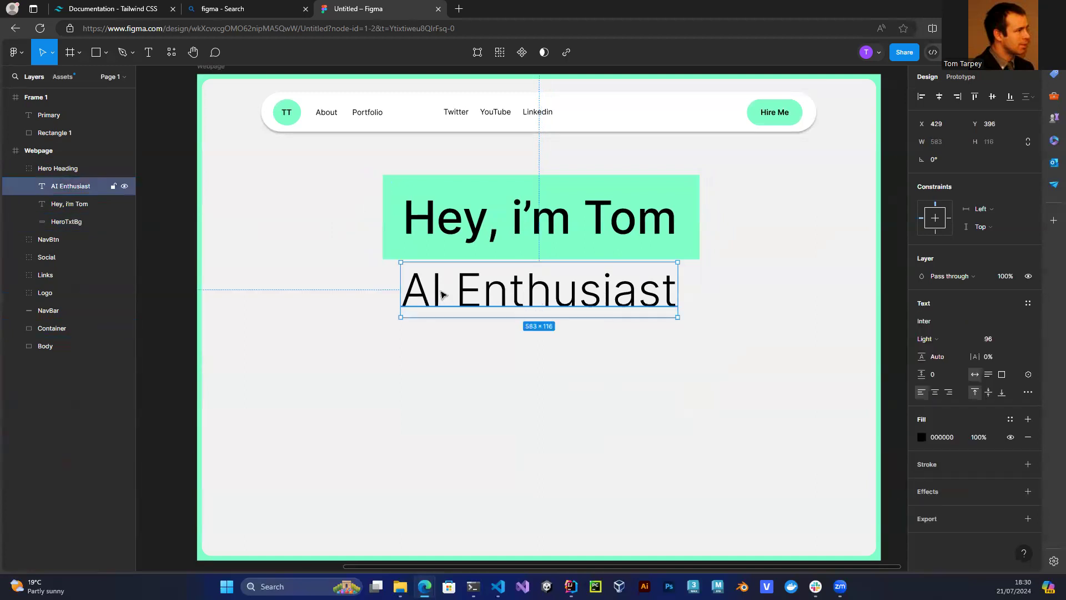
pyautogui.doubleClick(442, 294)
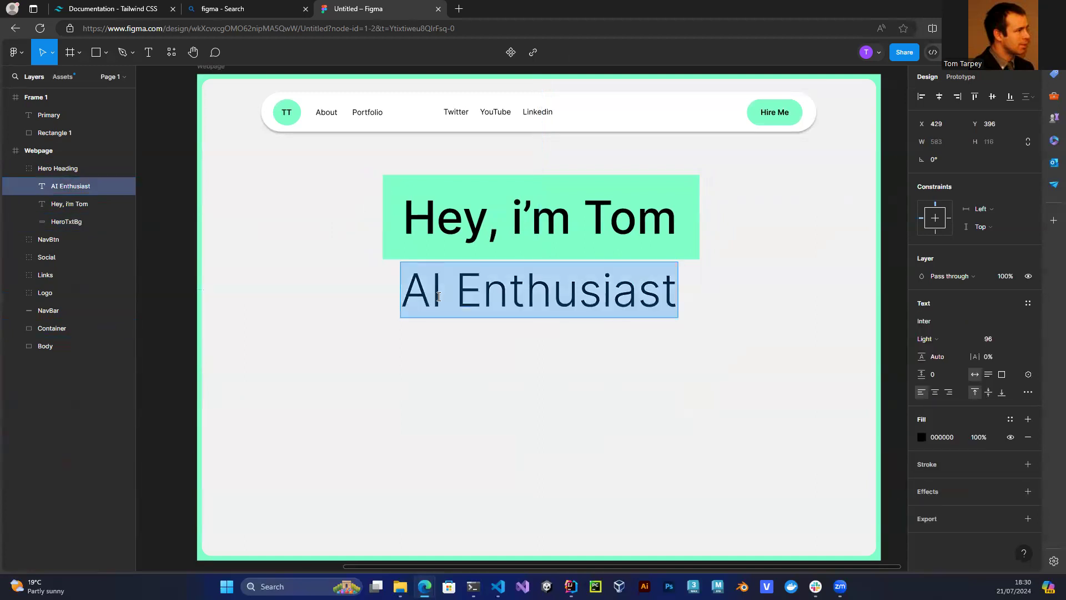
pyautogui.click(442, 295)
pyautogui.click(431, 303)
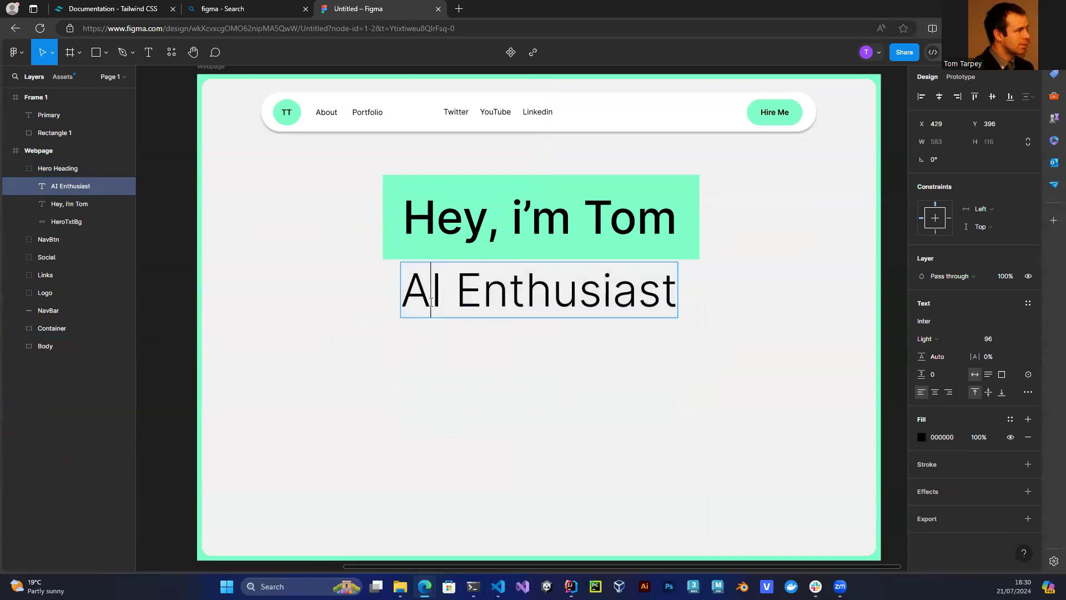
pyautogui.write('.')
pyautogui.press('Right')
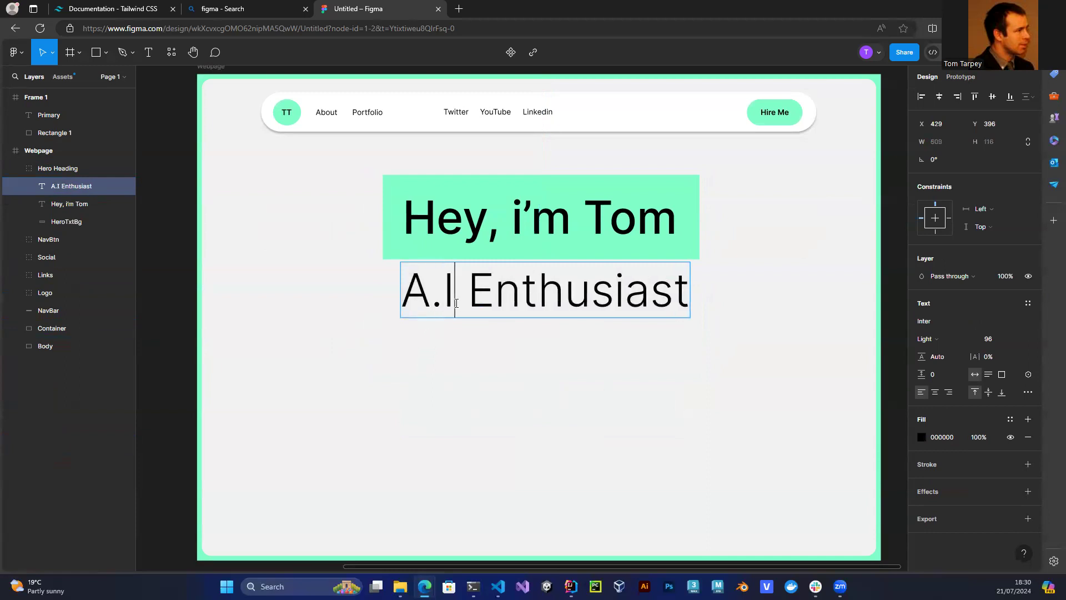
pyautogui.write('.')
pyautogui.press('BackSpace')
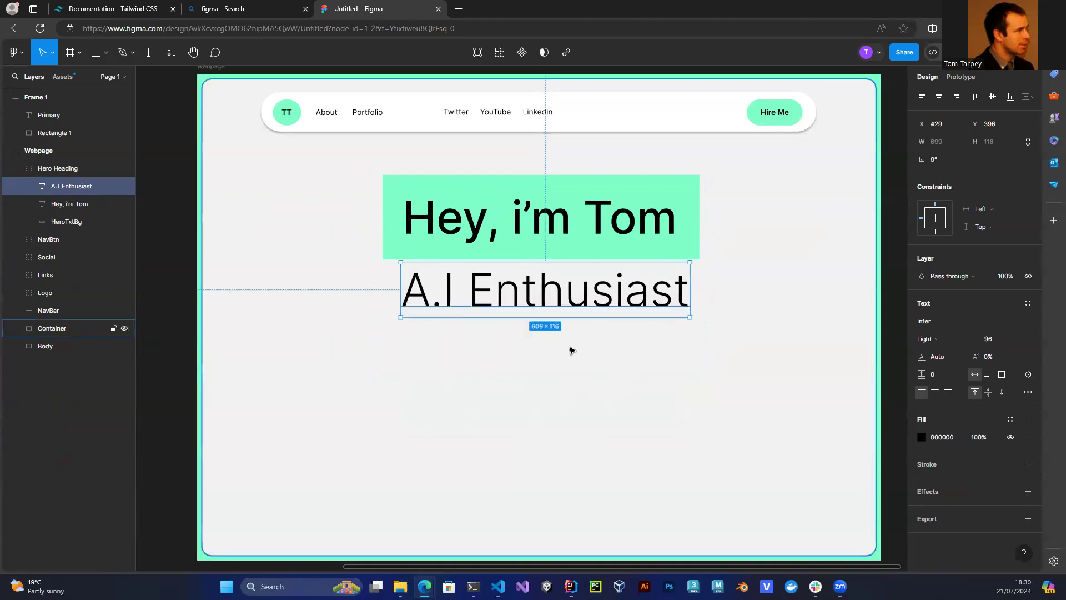
pyautogui.click(619, 369)
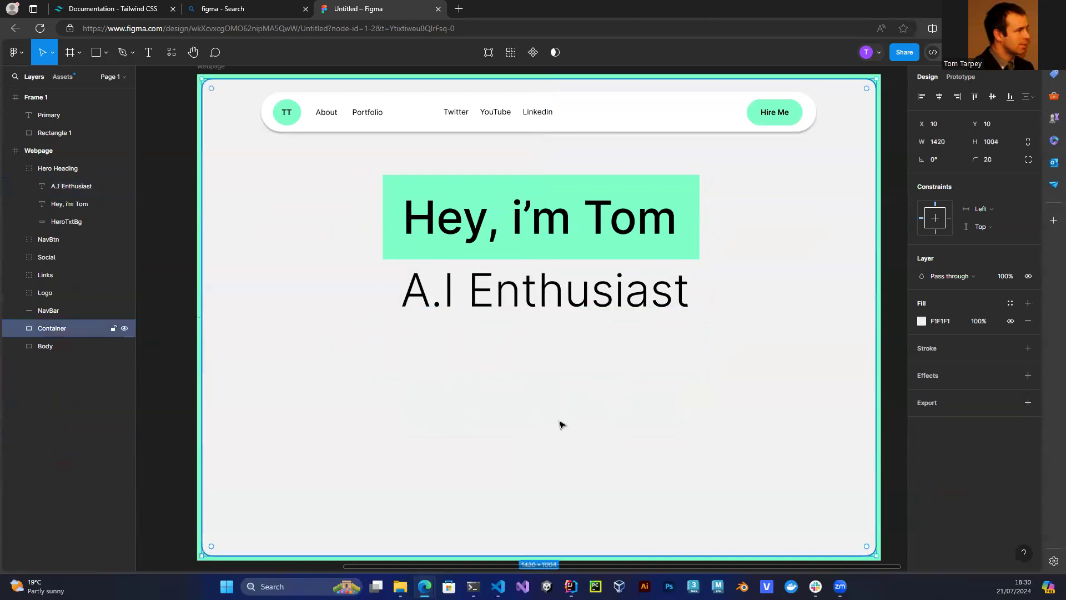
# Replace the line below the greeting with "Full Stack Developer" and move it to about X 296, Y 390.
pyautogui.doubleClick(548, 301)
pyautogui.doubleClick(683, 294)
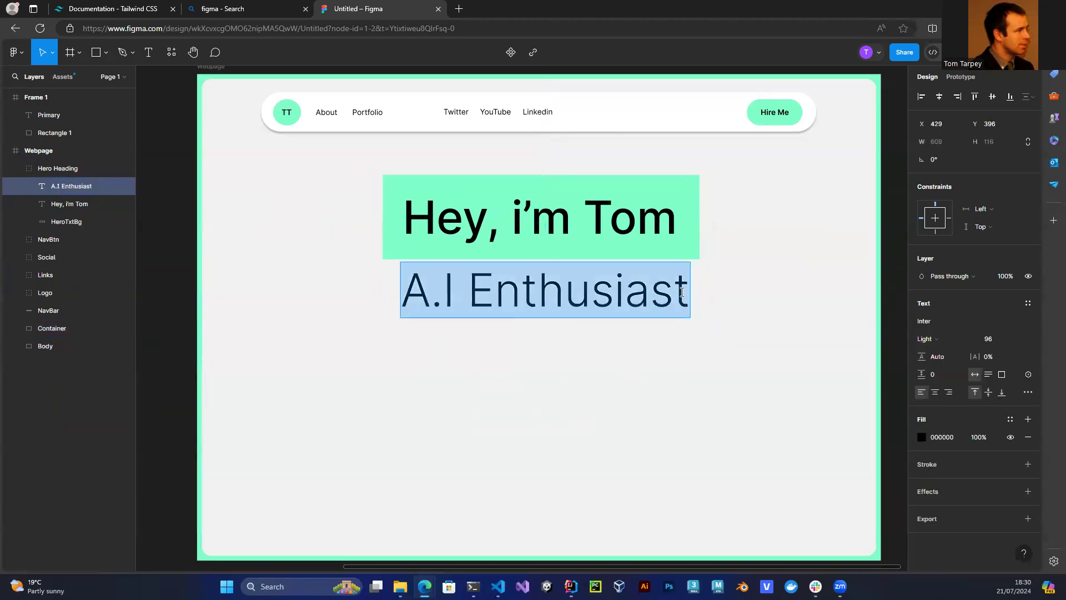
pyautogui.moveTo(683, 293); pyautogui.dragTo(401, 293)
pyautogui.write('Ful')
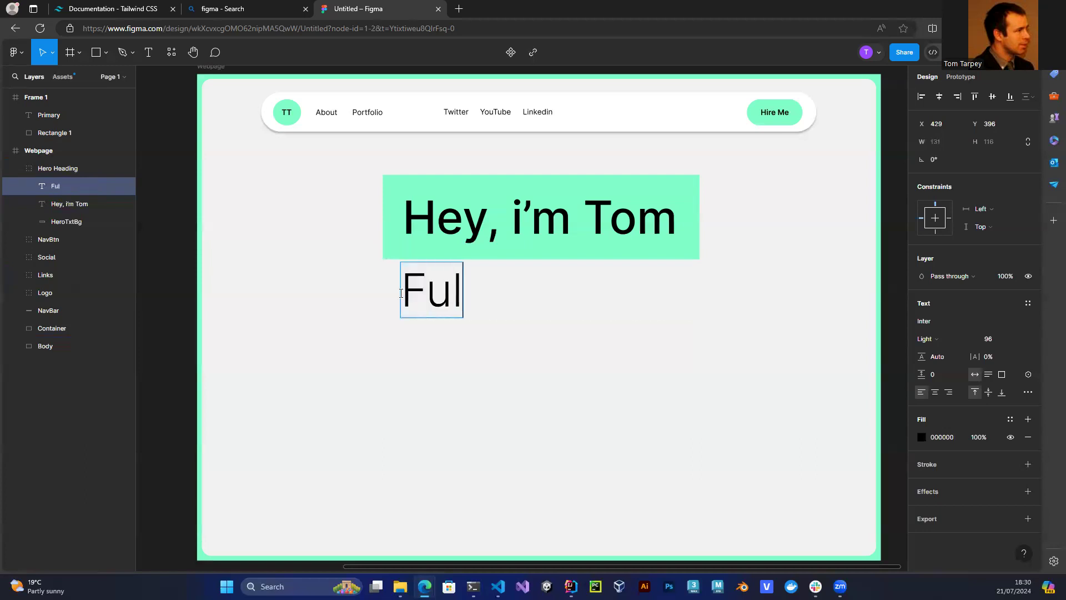
pyautogui.write('l Stack Developer')
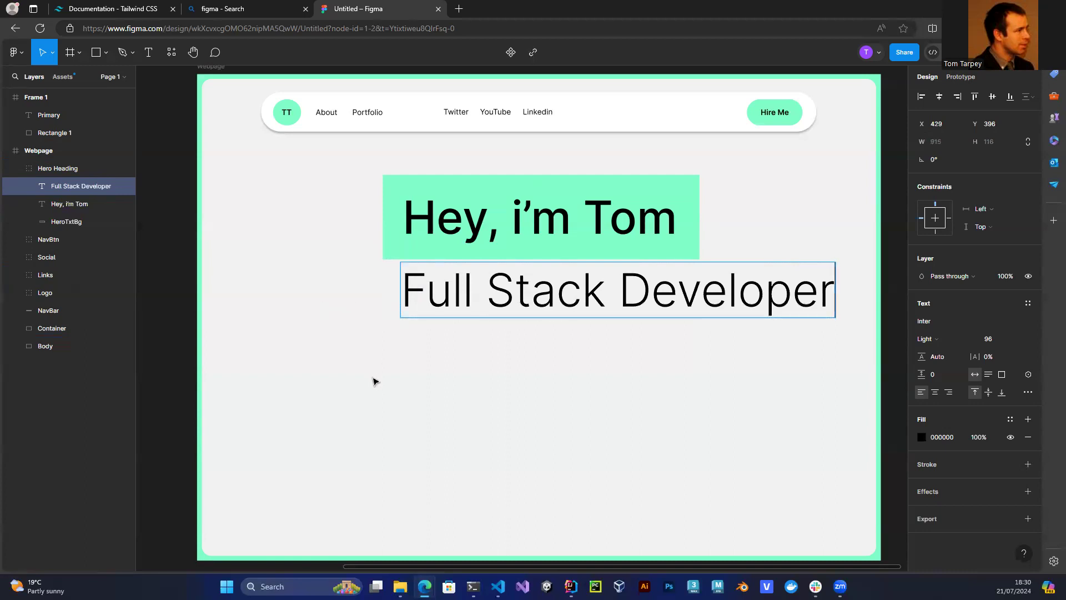
pyautogui.press('Escape')
pyautogui.moveTo(497, 302); pyautogui.dragTo(436, 298)
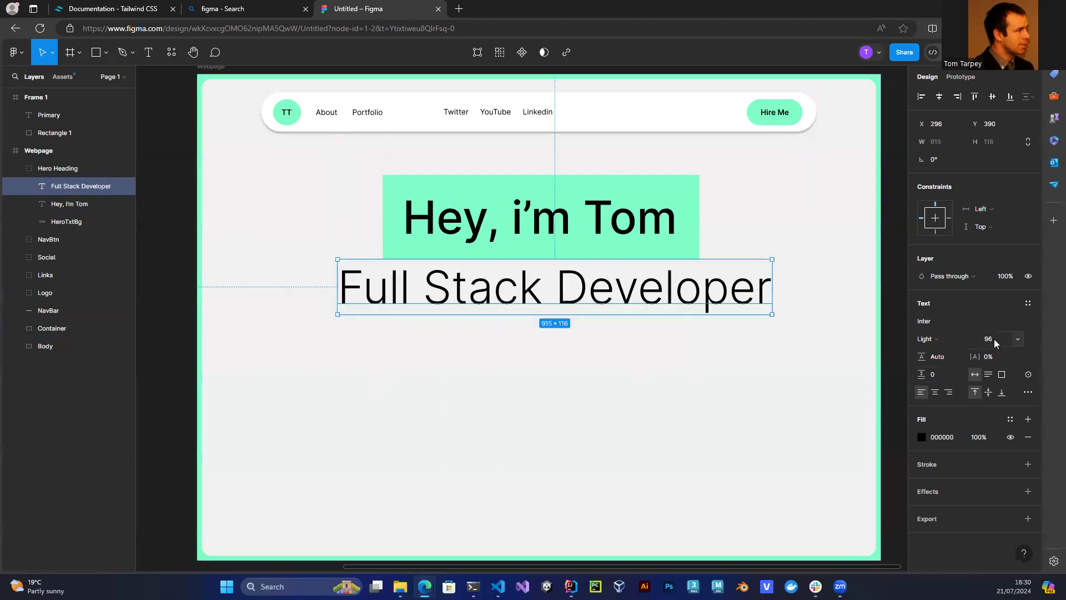
# Keep the Full Stack Developer text at size 96 and shift it left to about X 280.
pyautogui.click(1019, 340)
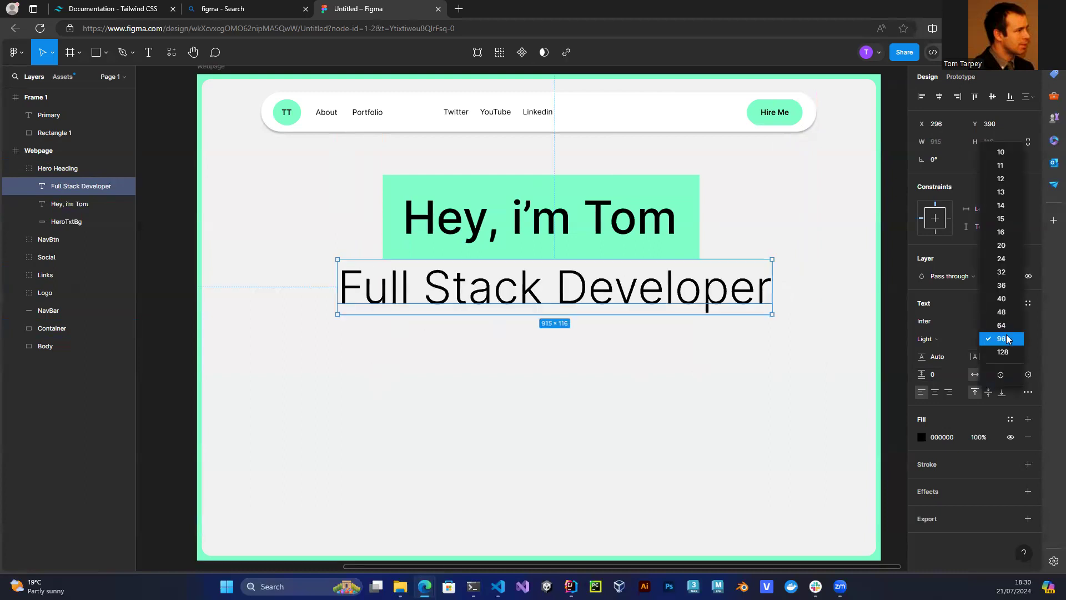
pyautogui.click(1008, 340)
pyautogui.moveTo(487, 300); pyautogui.dragTo(479, 300)
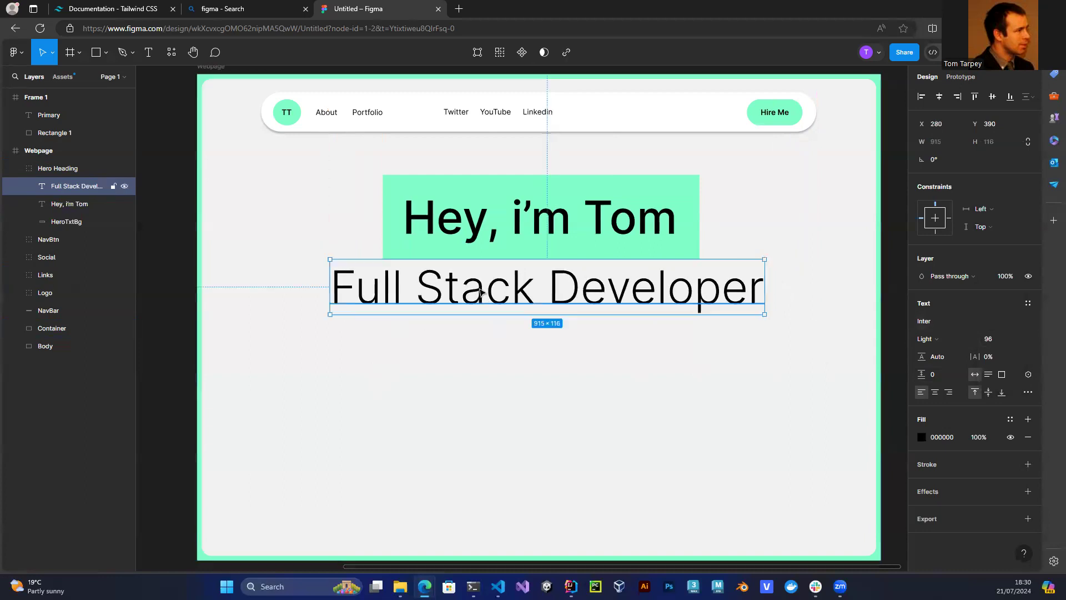
# Widen the green heading background on both sides to about 739 px, starting at about X 353.
pyautogui.click(397, 233)
pyautogui.moveTo(382, 221); pyautogui.dragTo(365, 221)
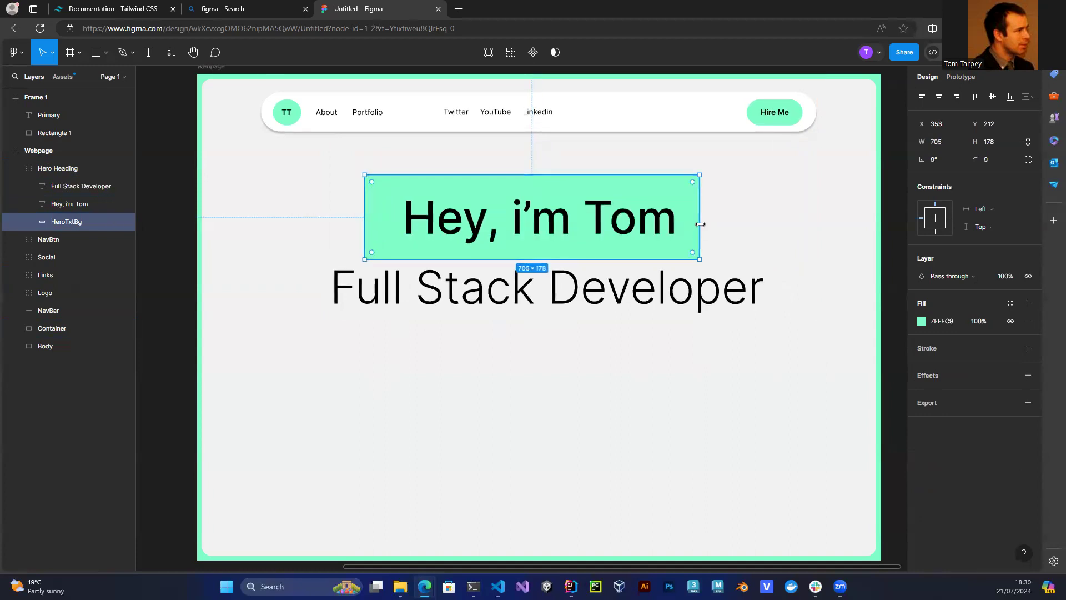
pyautogui.moveTo(700, 225); pyautogui.dragTo(716, 224)
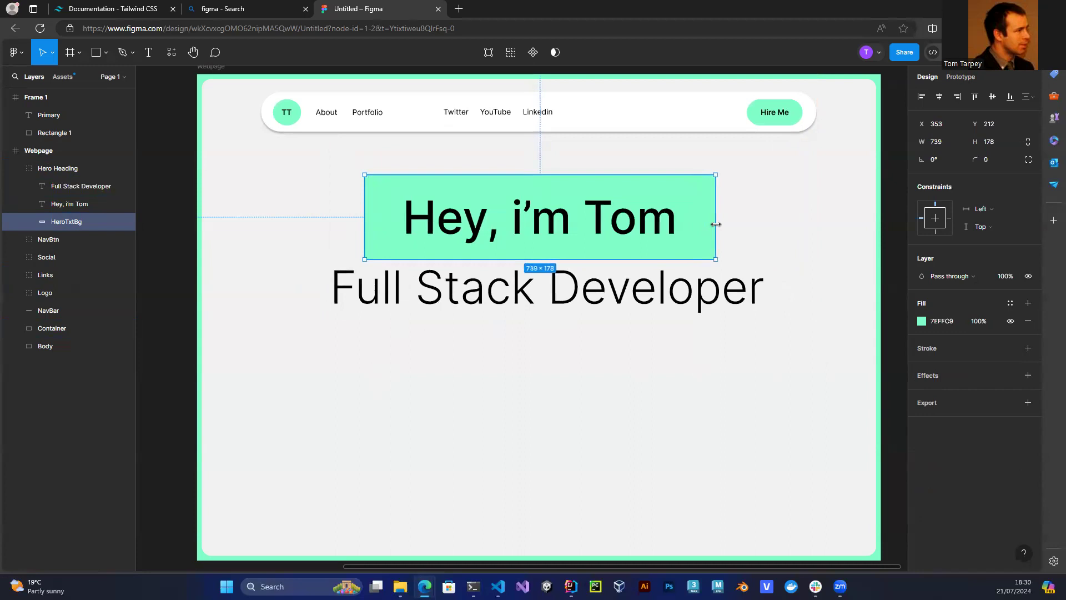
pyautogui.click(567, 393)
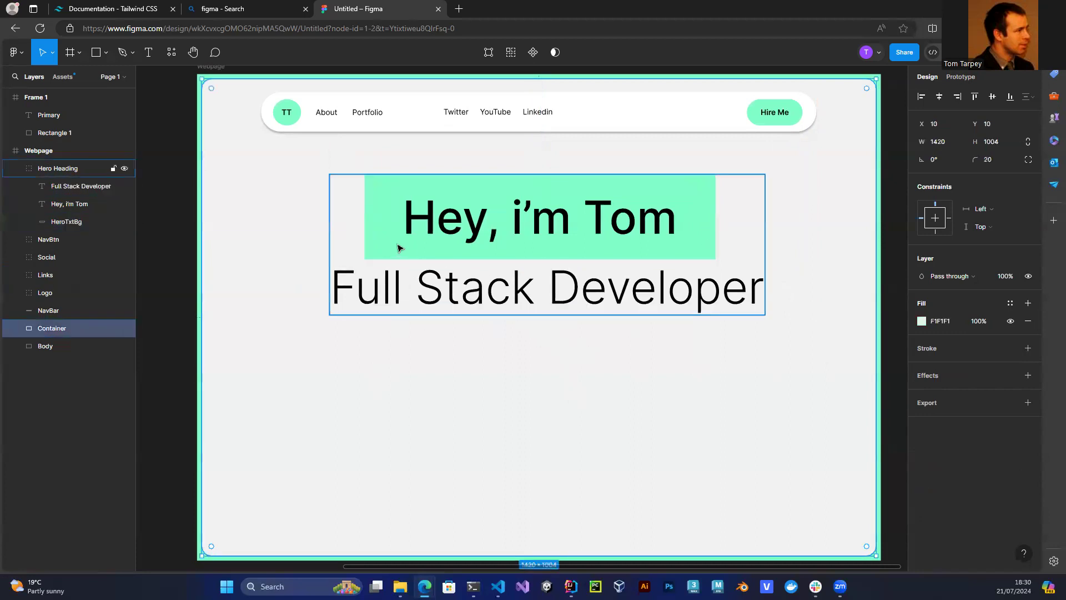
pyautogui.click(45, 169)
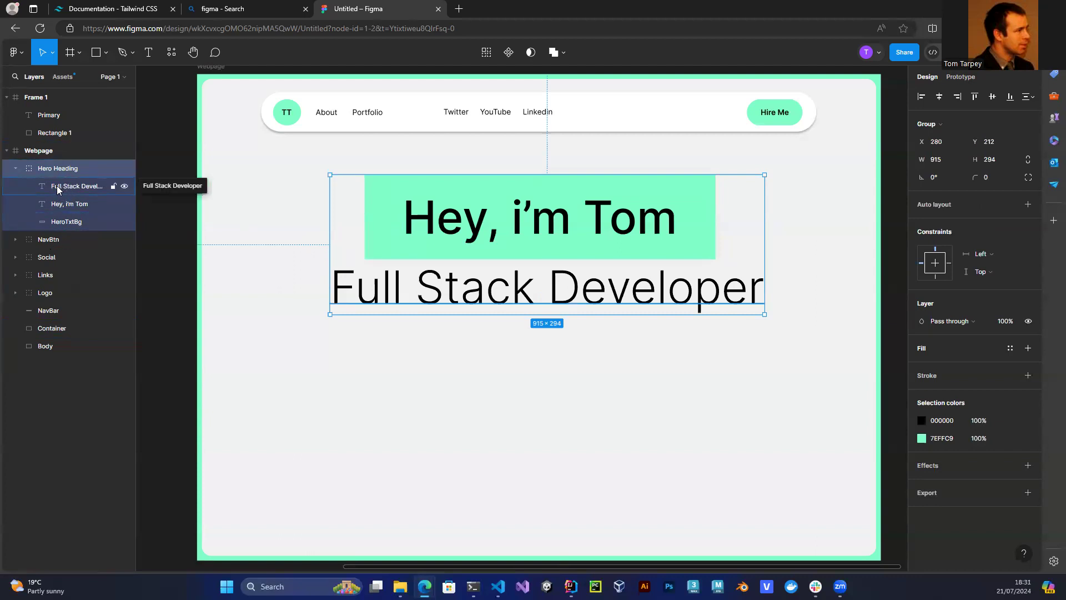
pyautogui.moveTo(57, 189); pyautogui.dragTo(14, 143)
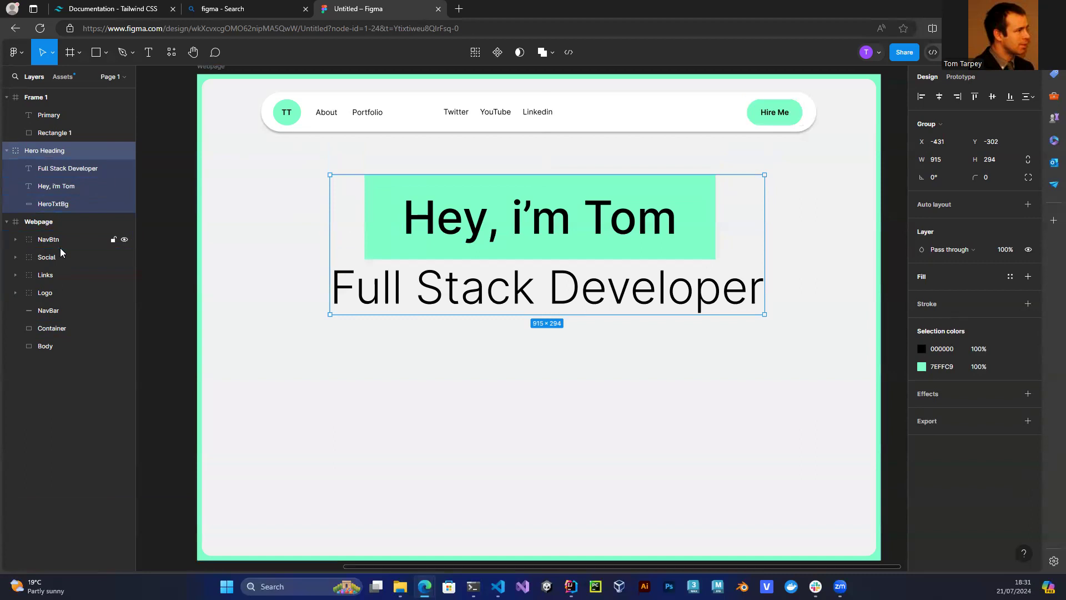
pyautogui.hotkey('ctrl', 'z')
# Take the Full Stack Developer text layer out of the Hero Heading group and shift the group left to about X 348.
pyautogui.click(73, 188)
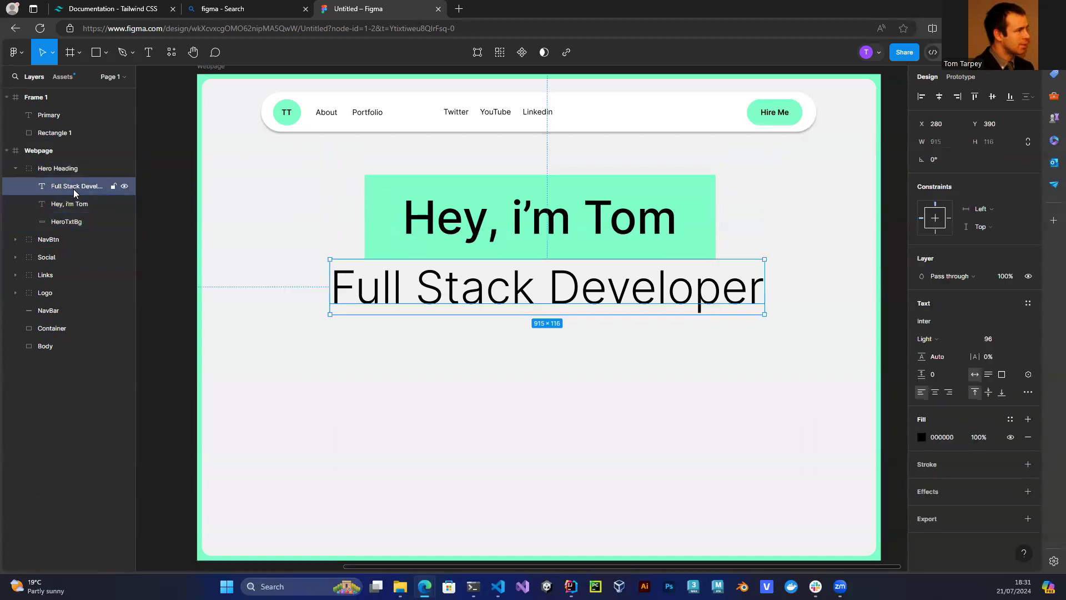
pyautogui.moveTo(74, 189); pyautogui.dragTo(65, 159)
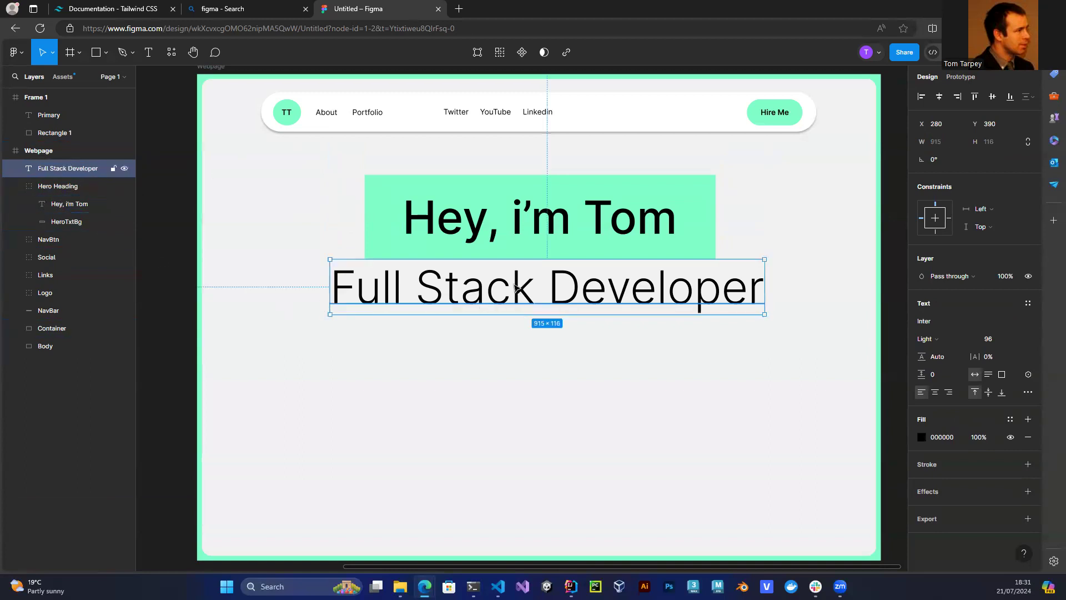
pyautogui.click(57, 187)
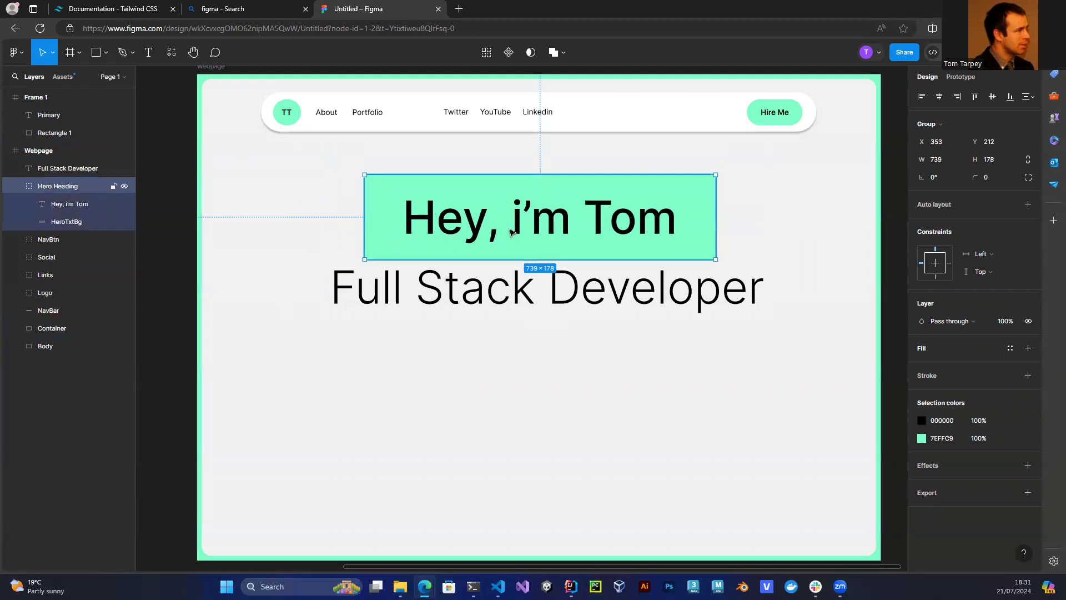
pyautogui.moveTo(503, 199); pyautogui.dragTo(500, 199)
pyautogui.click(486, 383)
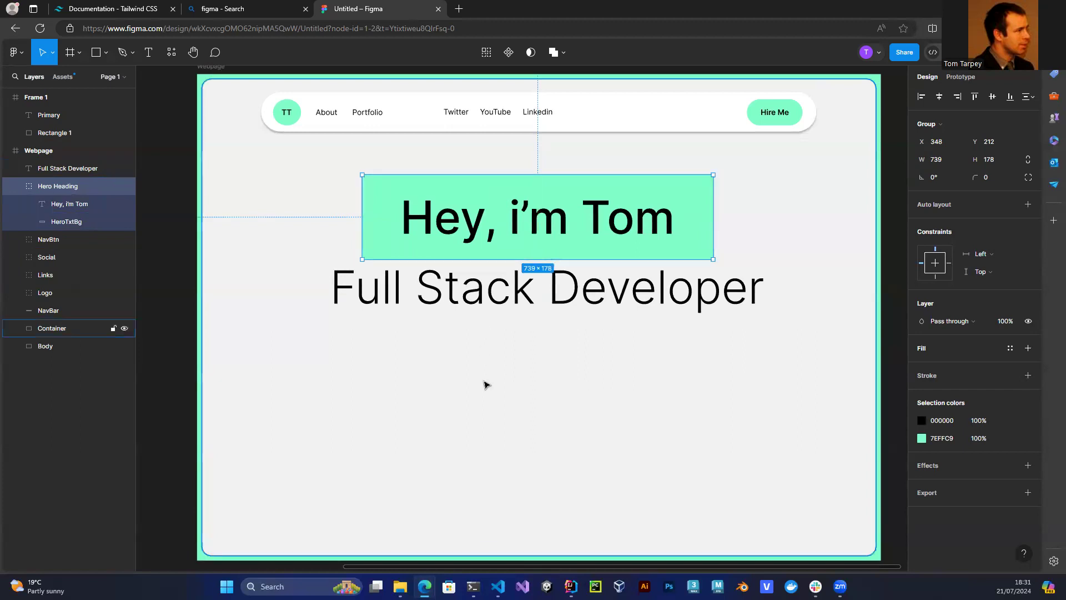
# Set the Full Stack Developer text's font size to 90 and centre it directly beneath the green heading box.
pyautogui.click(483, 303)
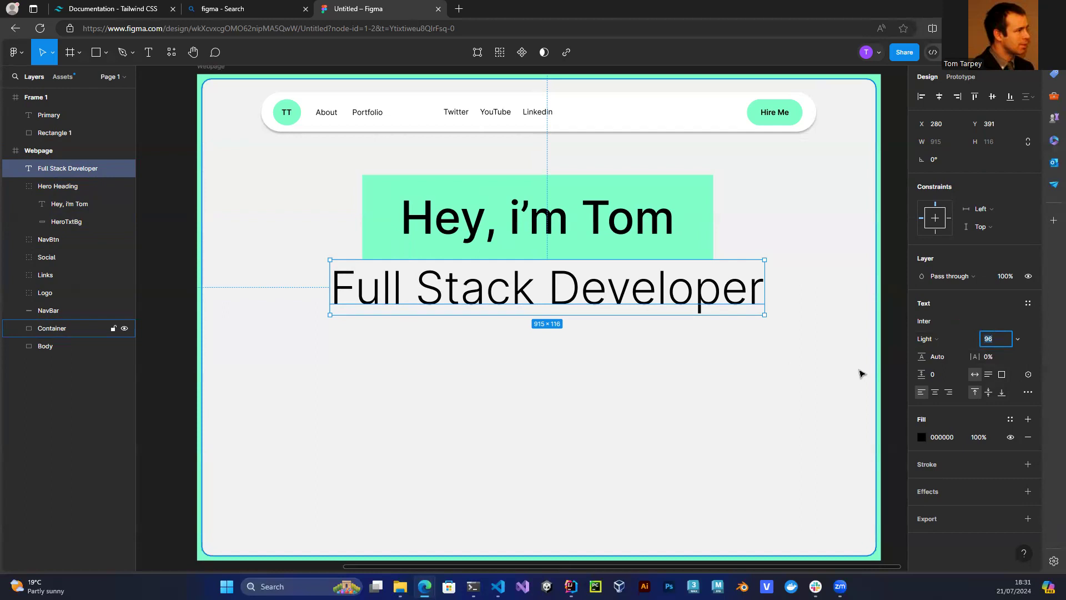
pyautogui.press('Return')
pyautogui.click(996, 340)
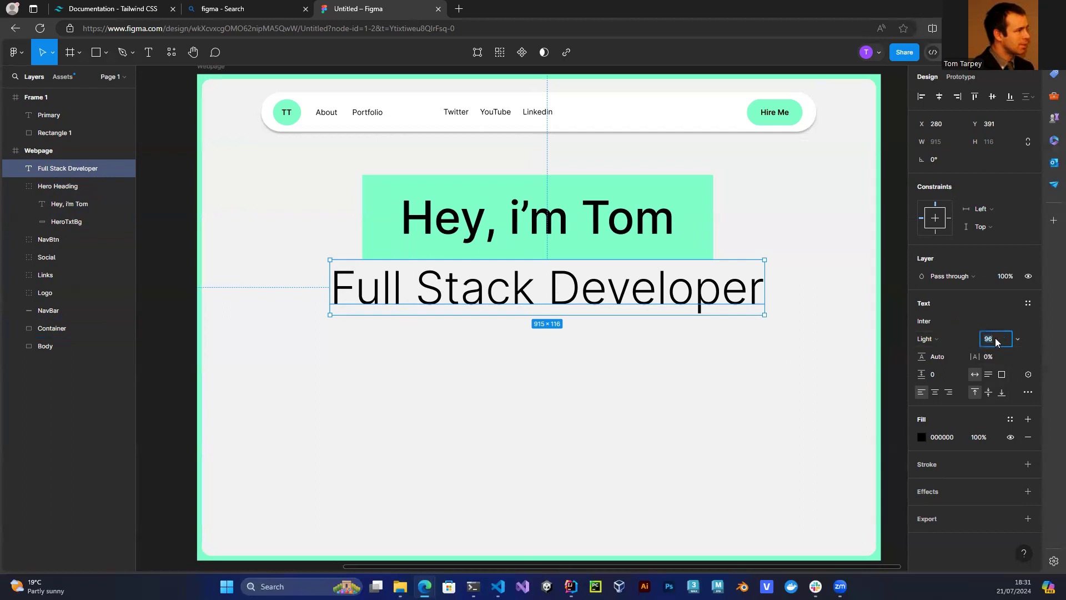
pyautogui.press('Return')
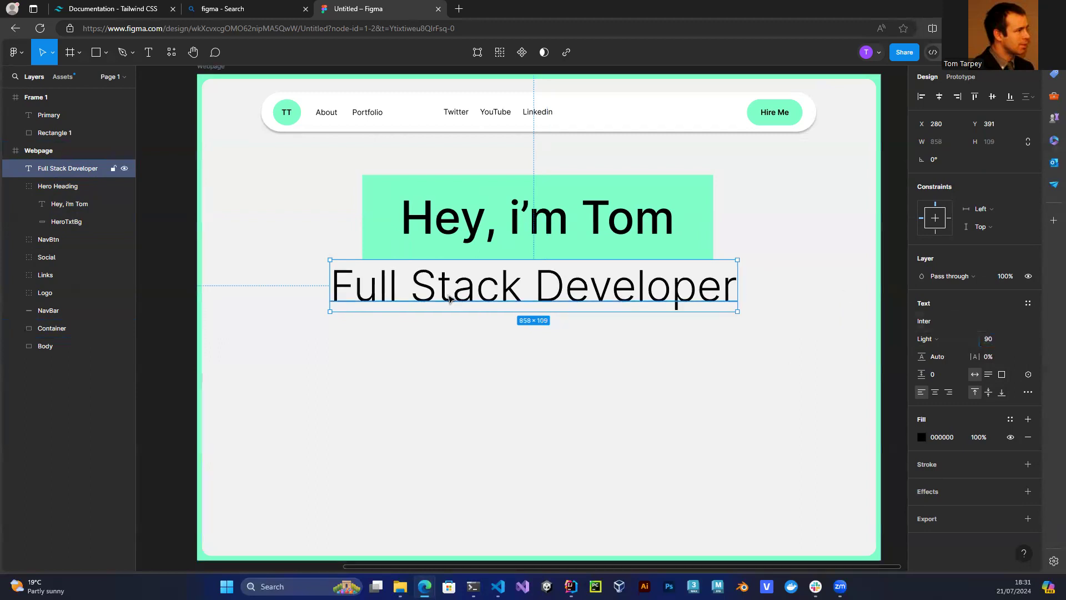
pyautogui.moveTo(451, 298); pyautogui.dragTo(453, 298)
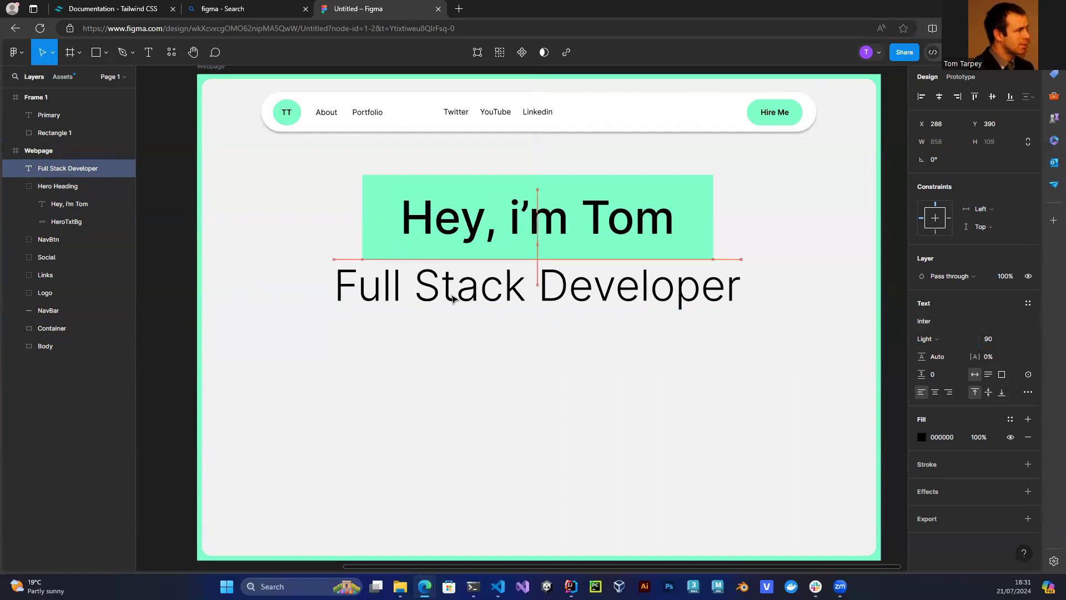
pyautogui.click(465, 428)
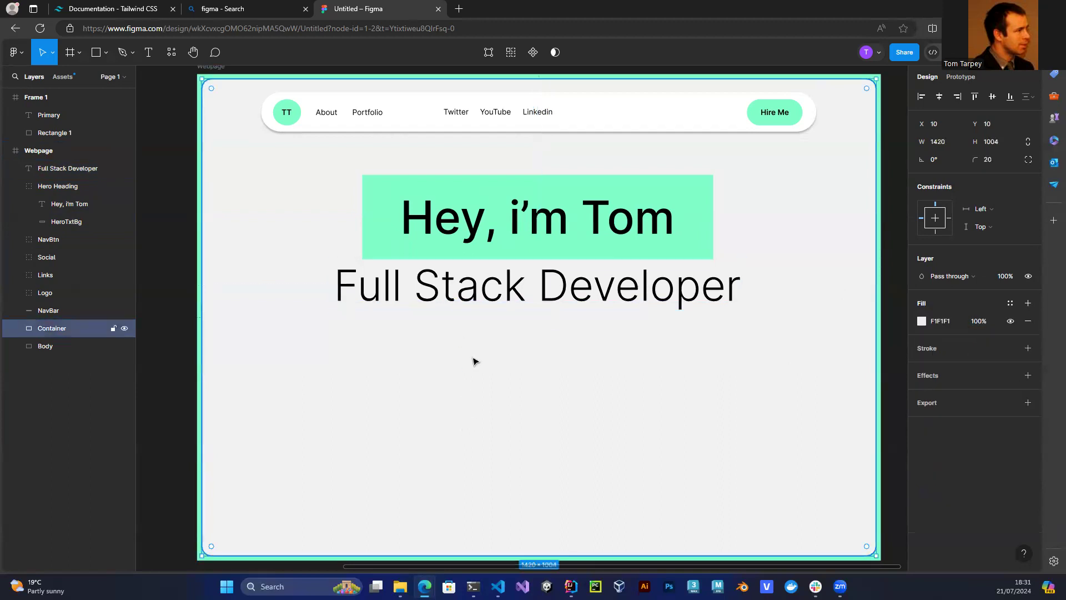
# Reduce the Full Stack Developer text's font size to 80 and recentre it beneath the green heading box at X 336.
pyautogui.click(463, 290)
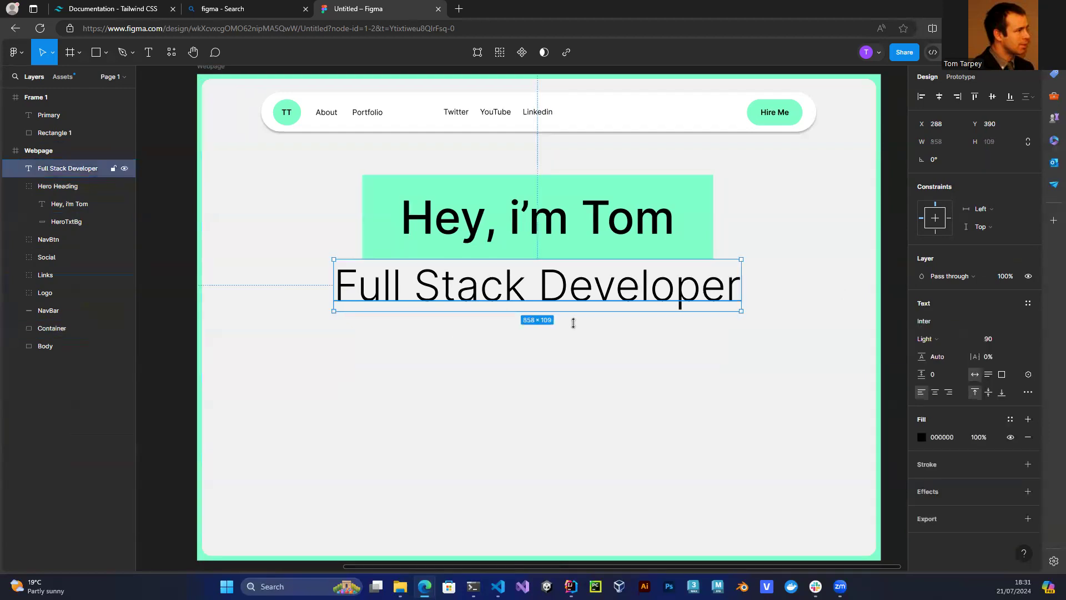
pyautogui.click(1018, 340)
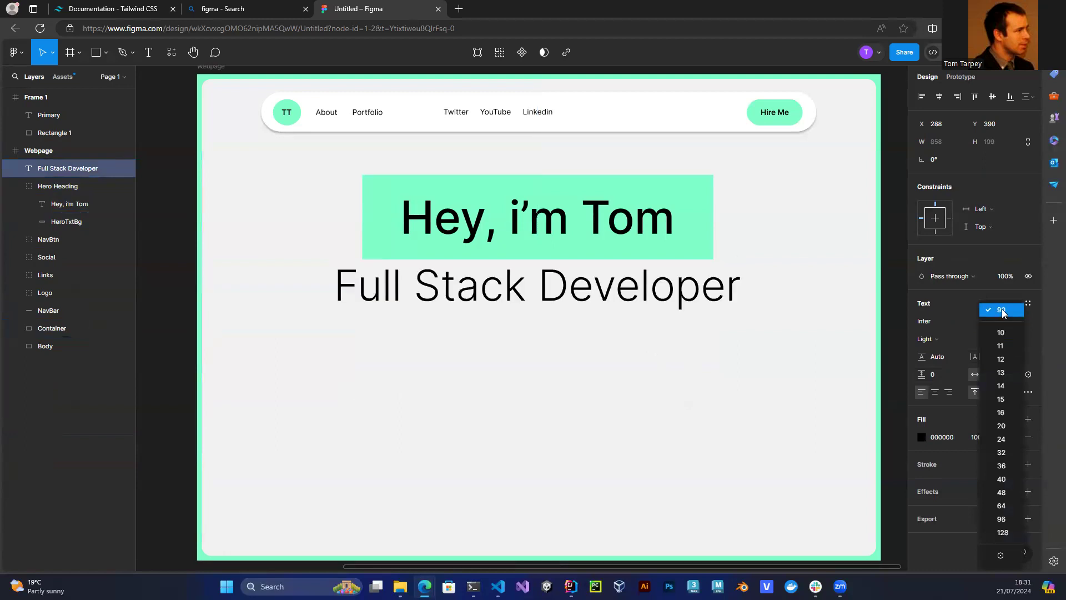
pyautogui.click(1001, 310)
pyautogui.click(996, 340)
pyautogui.write('80')
pyautogui.press('Tab')
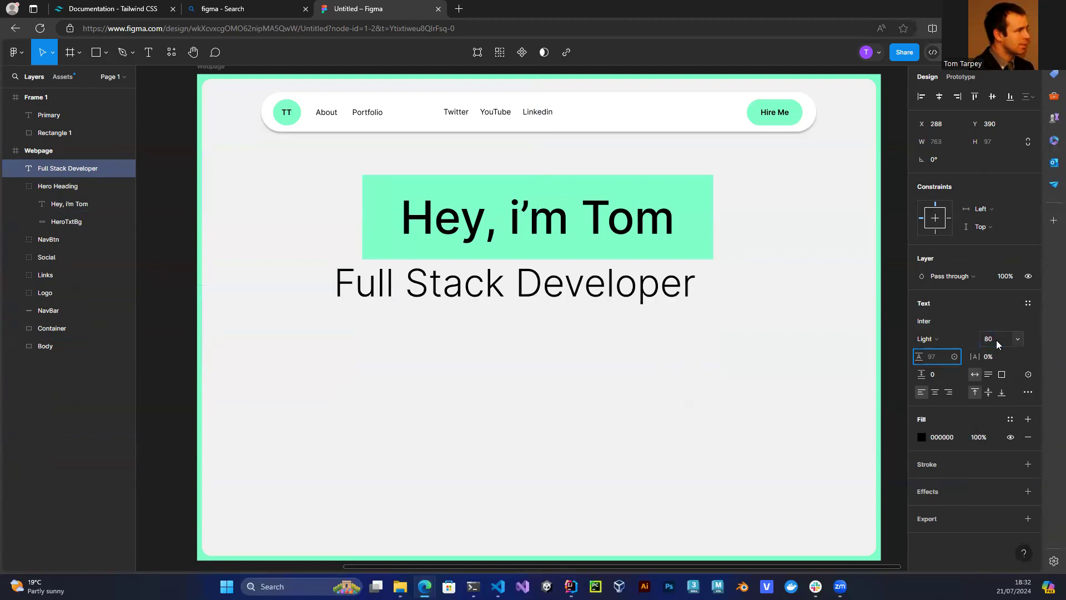
pyautogui.moveTo(487, 291); pyautogui.dragTo(508, 291)
pyautogui.click(538, 436)
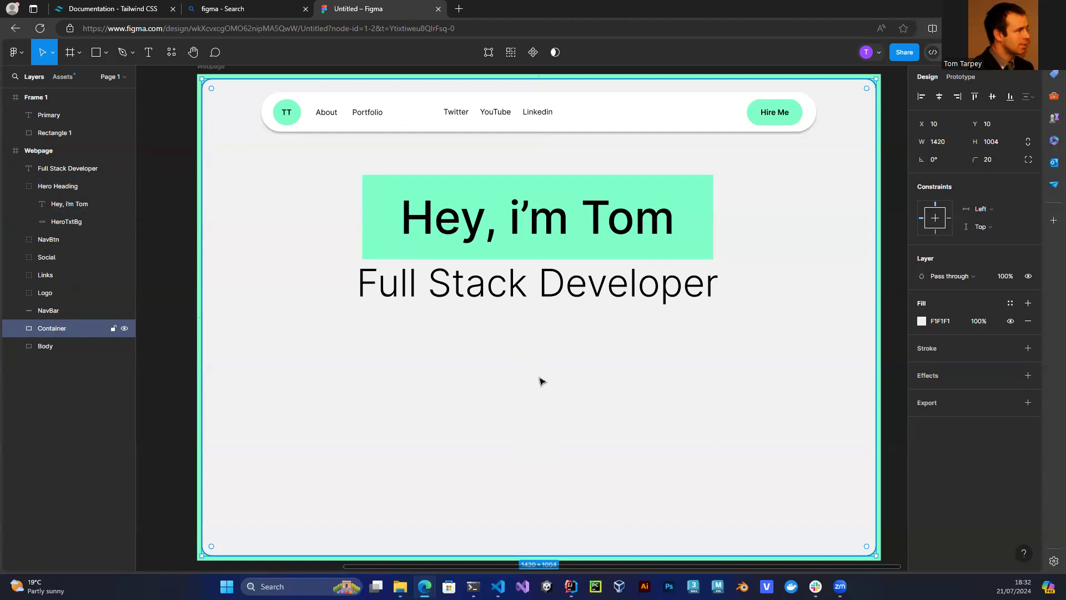
# Set the Full Stack Developer text's font size to 74 and centre it under the green heading box at about X 364.
pyautogui.click(656, 302)
pyautogui.click(995, 339)
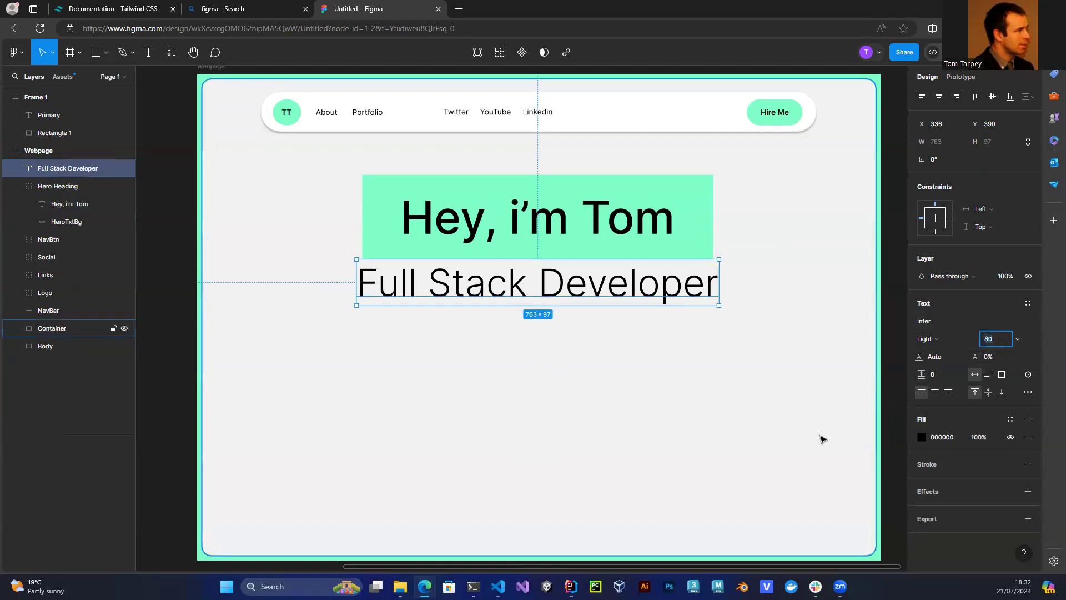
pyautogui.press('Return')
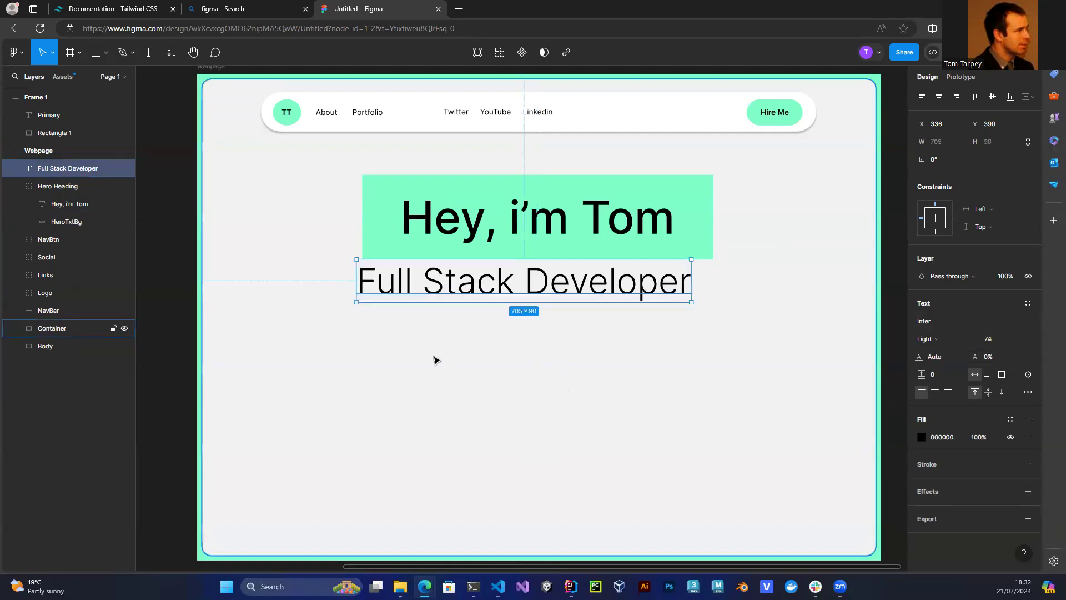
pyautogui.moveTo(444, 290); pyautogui.dragTo(454, 289)
pyautogui.click(472, 475)
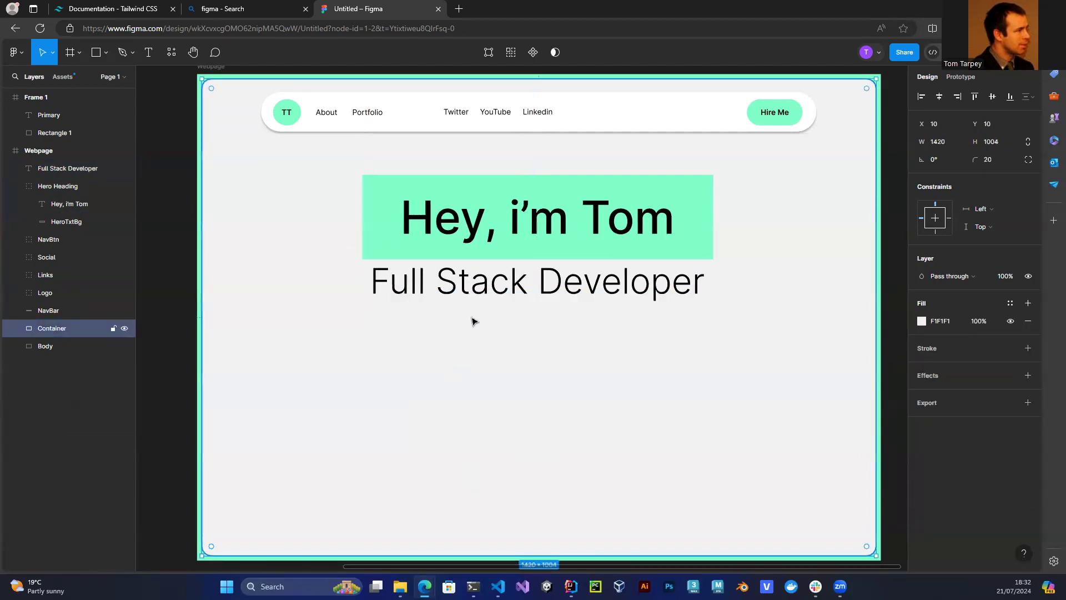
# Nudge the Full Stack Developer text down to Y 396 to open a small gap below the green heading box.
pyautogui.click(458, 290)
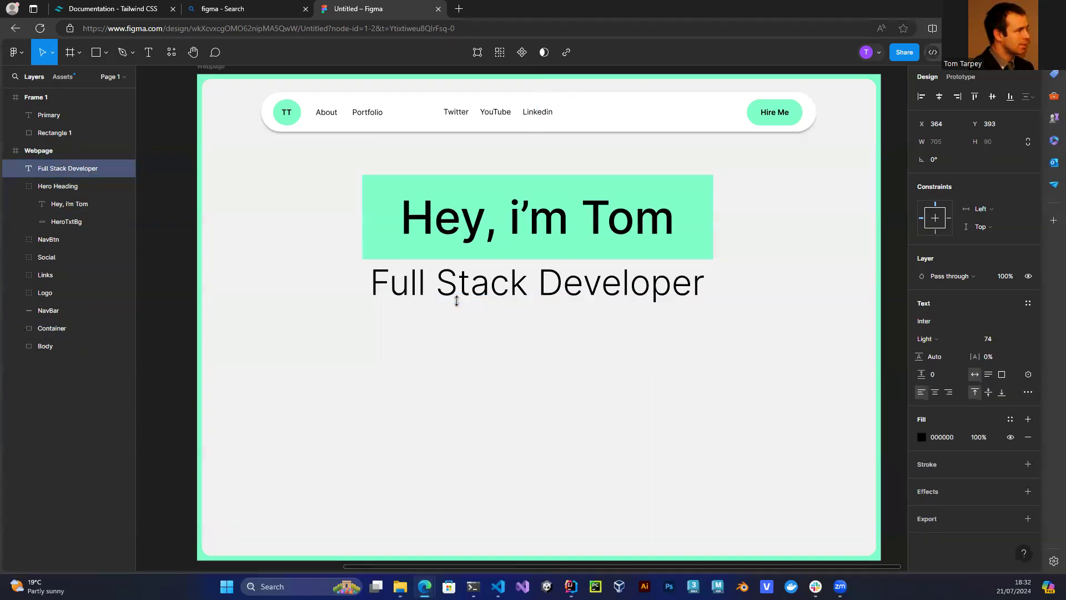
pyautogui.click(459, 454)
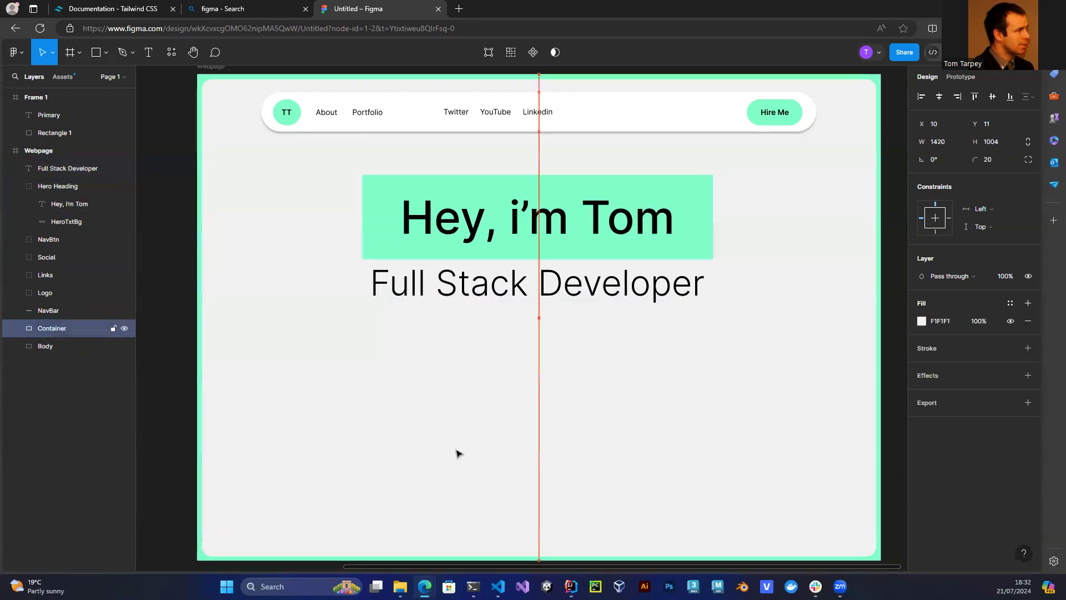
pyautogui.click(449, 302)
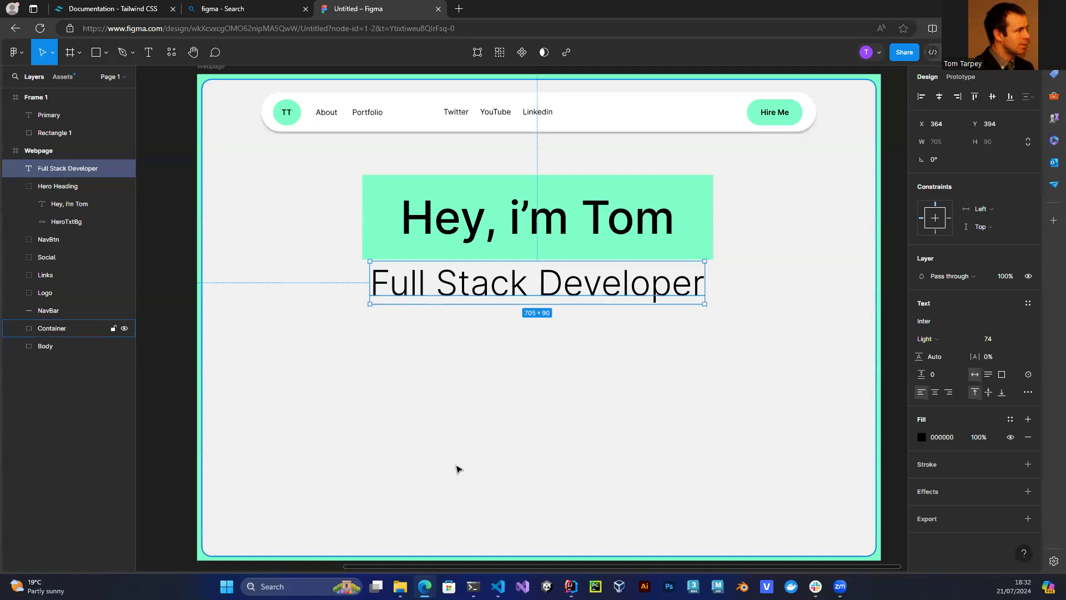
pyautogui.press('Down')
pyautogui.press('Down')
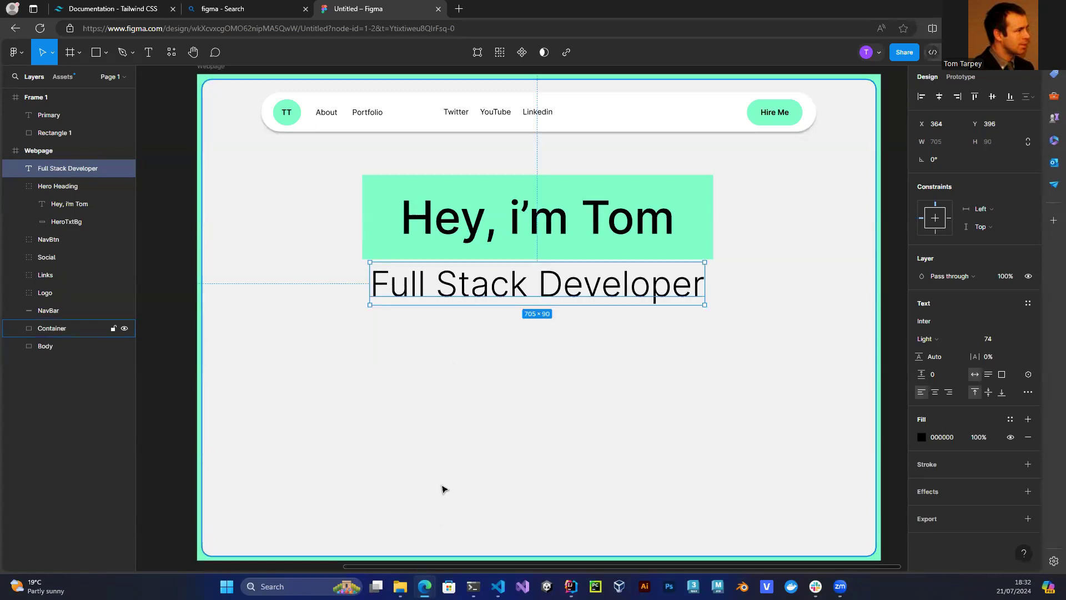
pyautogui.click(442, 489)
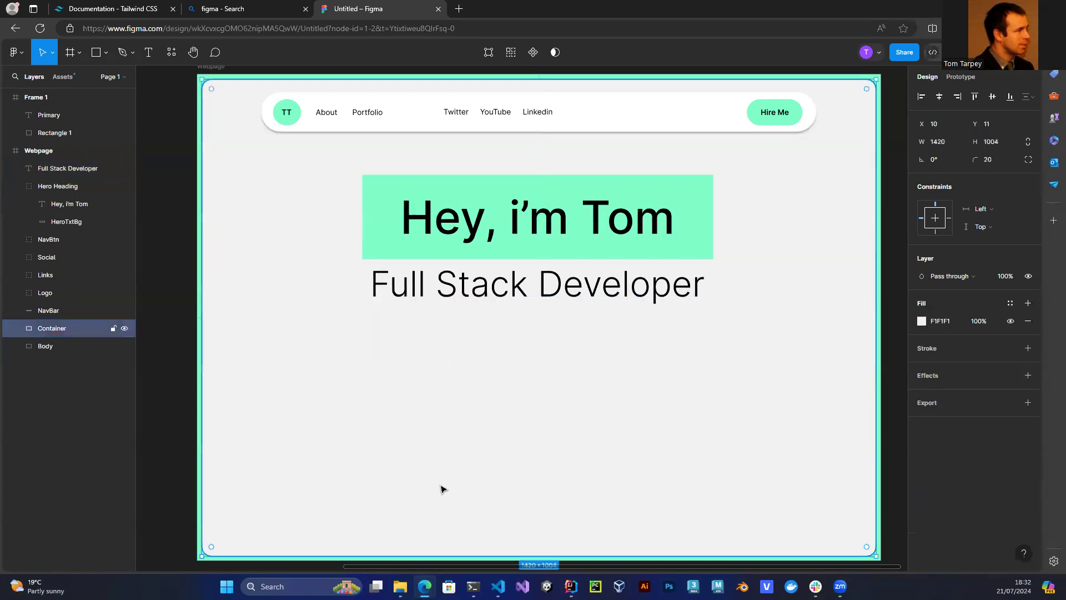
# Narrow the HeroTxtBg rectangle from both sides to about 688 px wide, with its left edge at X 364.
pyautogui.click(158, 503)
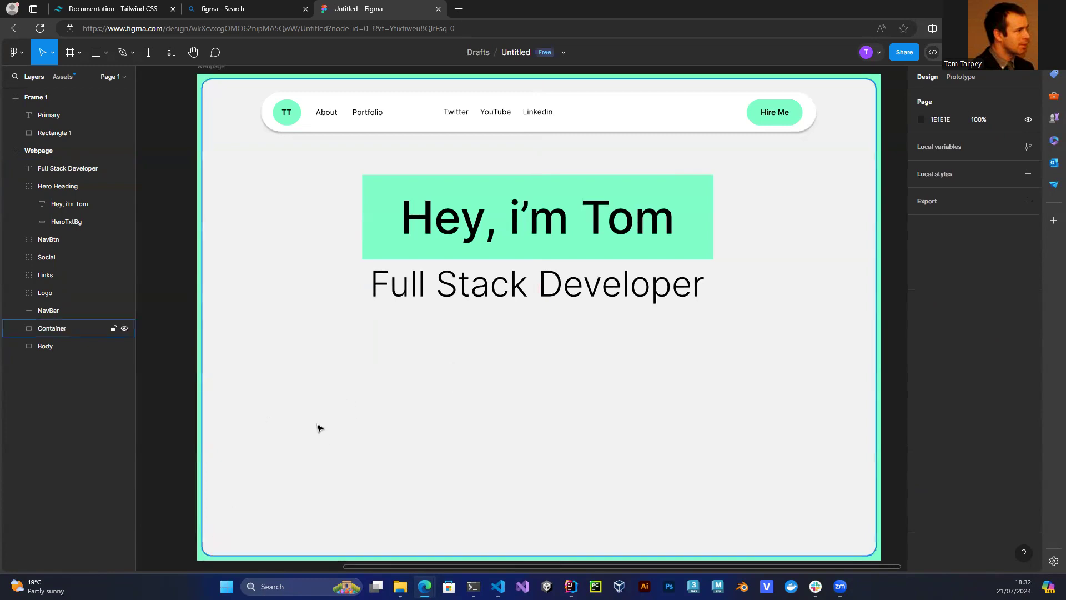
pyautogui.click(384, 222)
pyautogui.moveTo(359, 222)
pyautogui.mouseDown()
pyautogui.moveTo(371, 223)
pyautogui.moveTo(360, 224)
pyautogui.mouseUp()
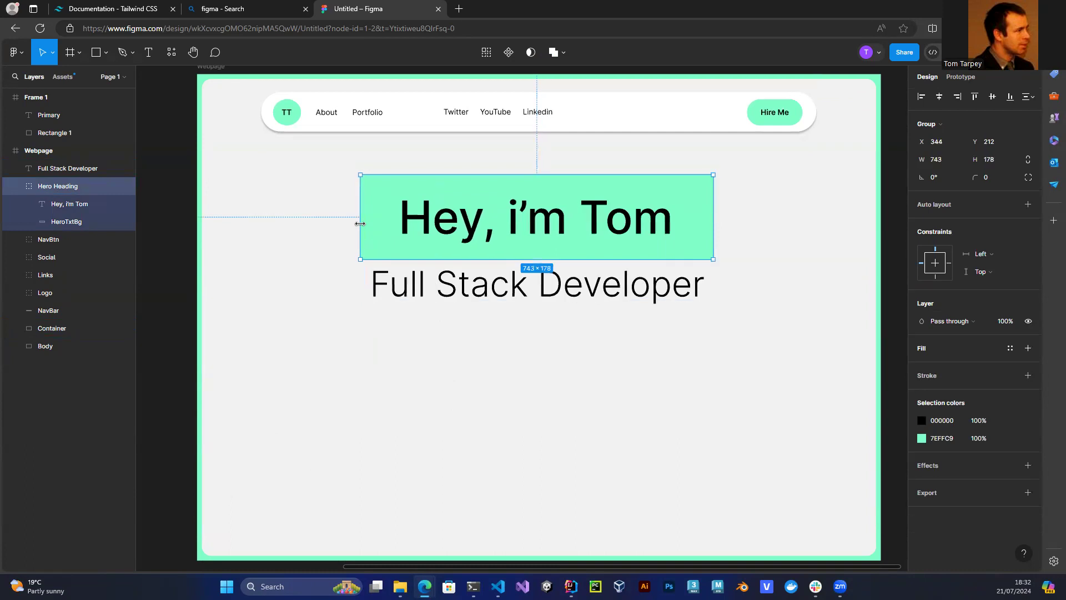
pyautogui.click(86, 222)
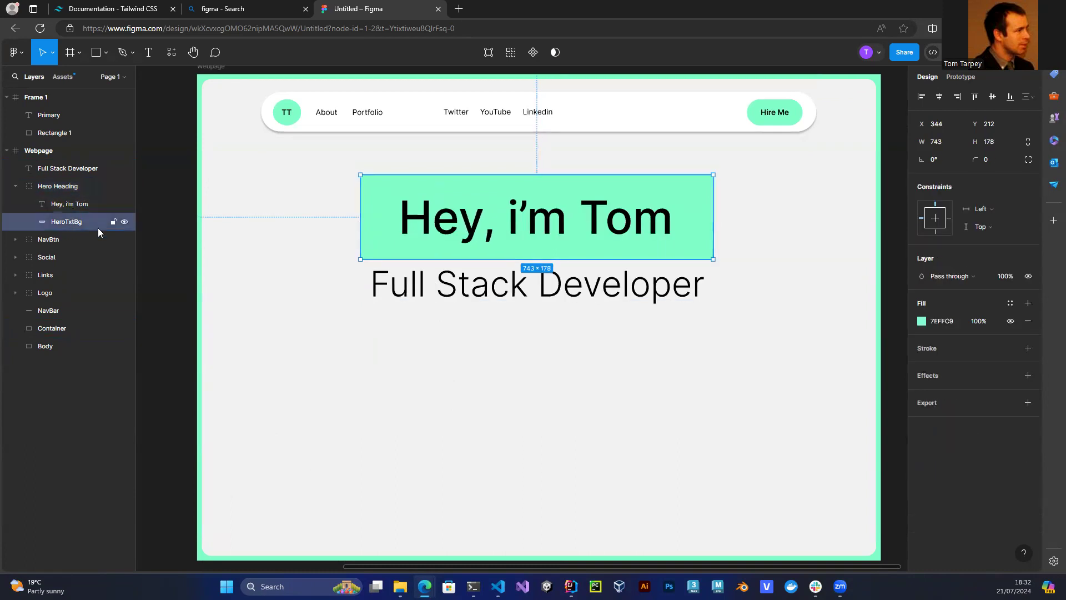
pyautogui.moveTo(361, 222); pyautogui.dragTo(369, 222)
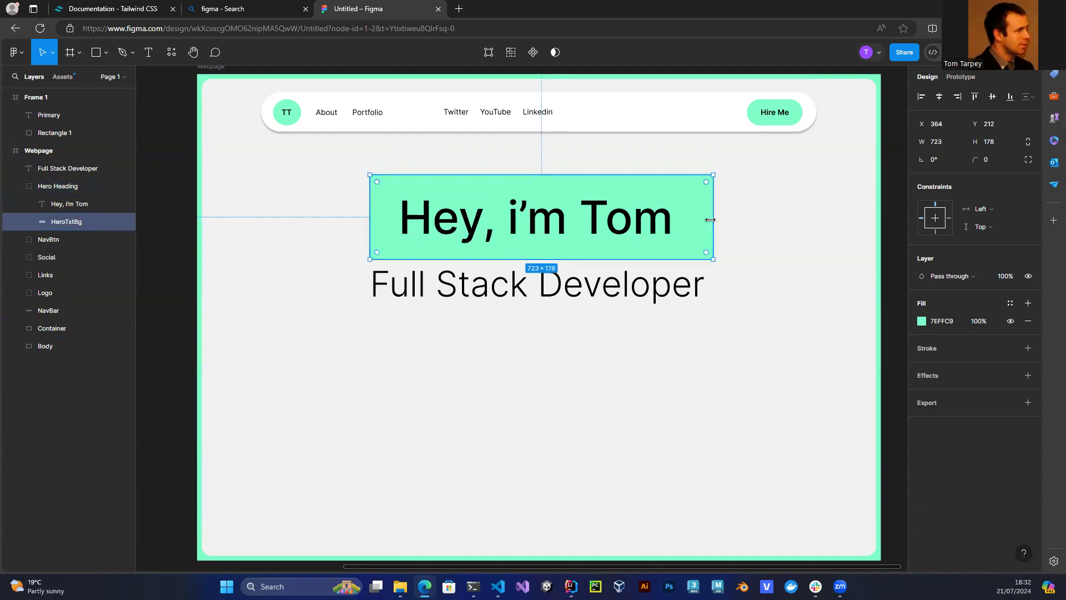
pyautogui.moveTo(715, 219); pyautogui.dragTo(697, 219)
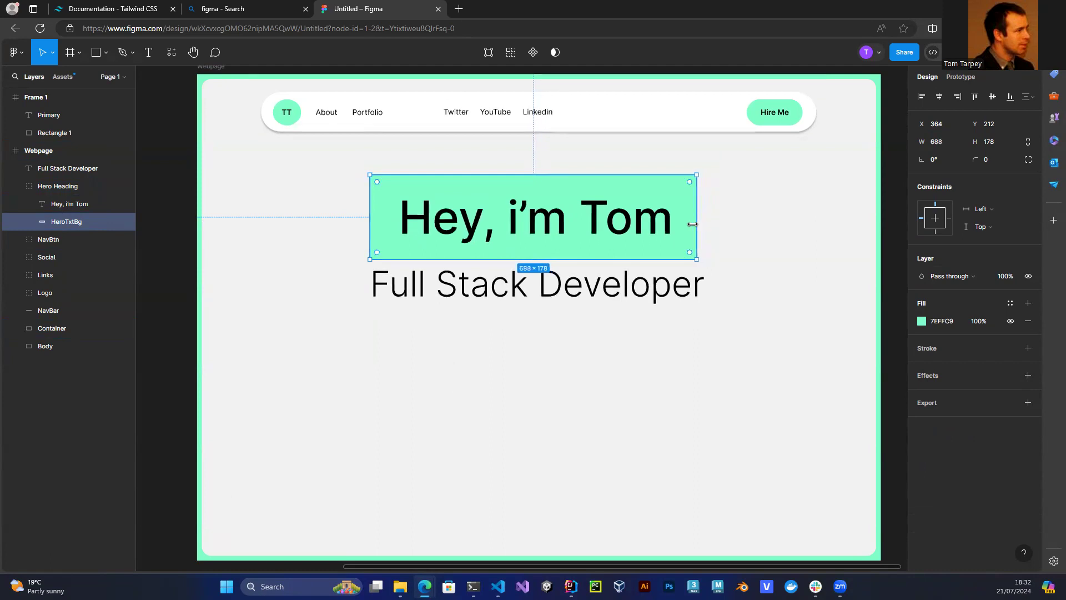
# Shift the Hero Heading group and the Full Stack Developer text slightly right and up, with their left edges lined up.
pyautogui.click(53, 186)
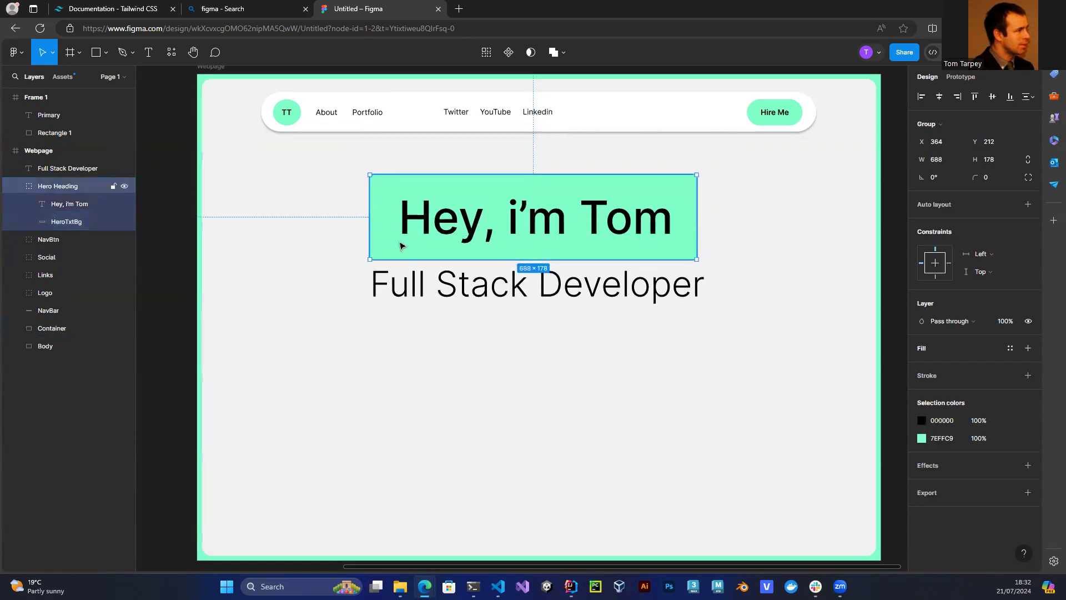
pyautogui.moveTo(510, 193); pyautogui.dragTo(514, 192)
pyautogui.click(507, 283)
pyautogui.moveTo(506, 285); pyautogui.dragTo(509, 285)
pyautogui.click(468, 444)
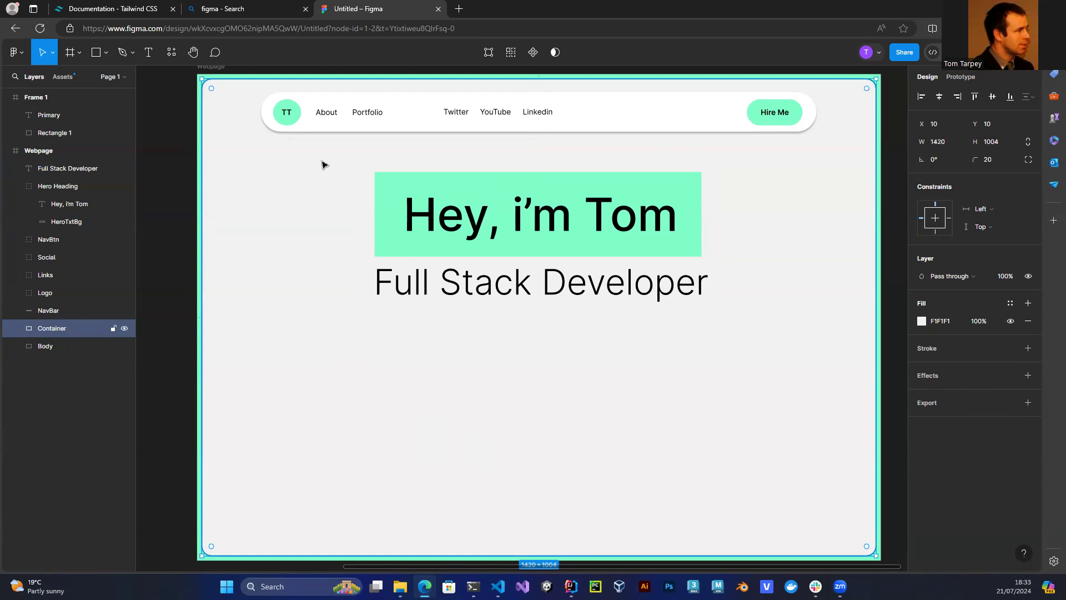
pyautogui.click(167, 167)
pyautogui.moveTo(344, 160)
pyautogui.mouseDown()
pyautogui.moveTo(424, 233)
pyautogui.moveTo(345, 161)
pyautogui.mouseUp()
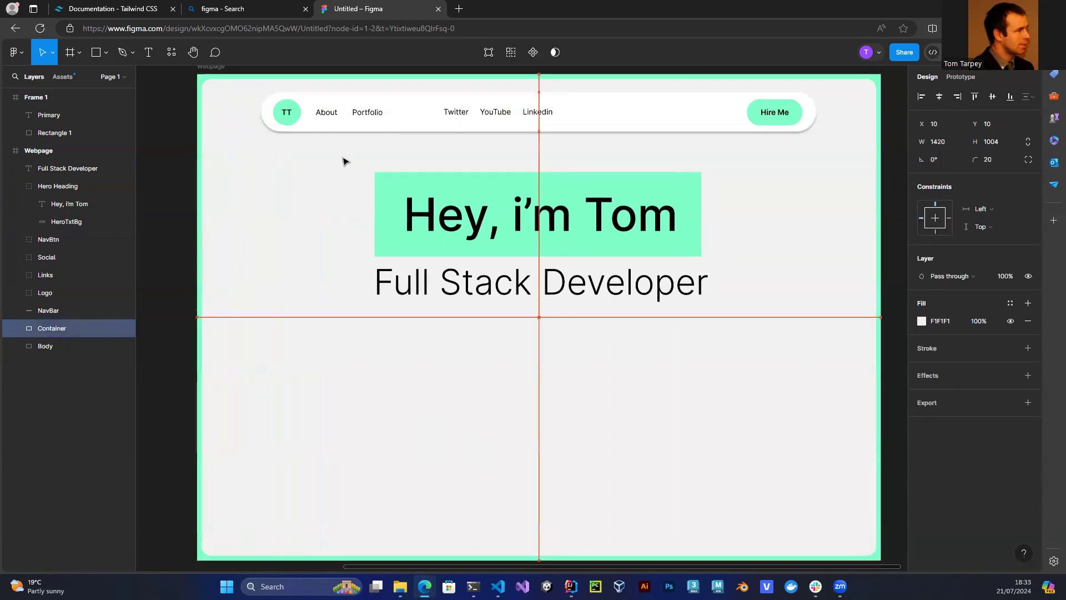
pyautogui.click(179, 271)
# Nudge the Hero Heading group and the Full Stack Developer text down together to widen the gap below the navigation bar.
pyautogui.click(383, 208)
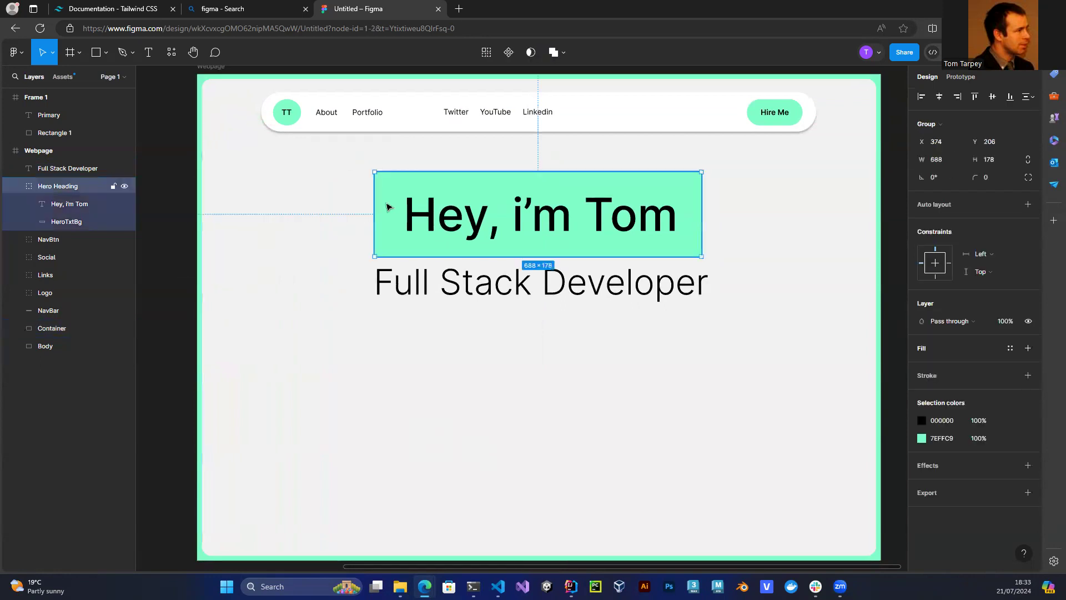
pyautogui.keyDown('shift'); pyautogui.click(46, 169); pyautogui.keyUp('shift')
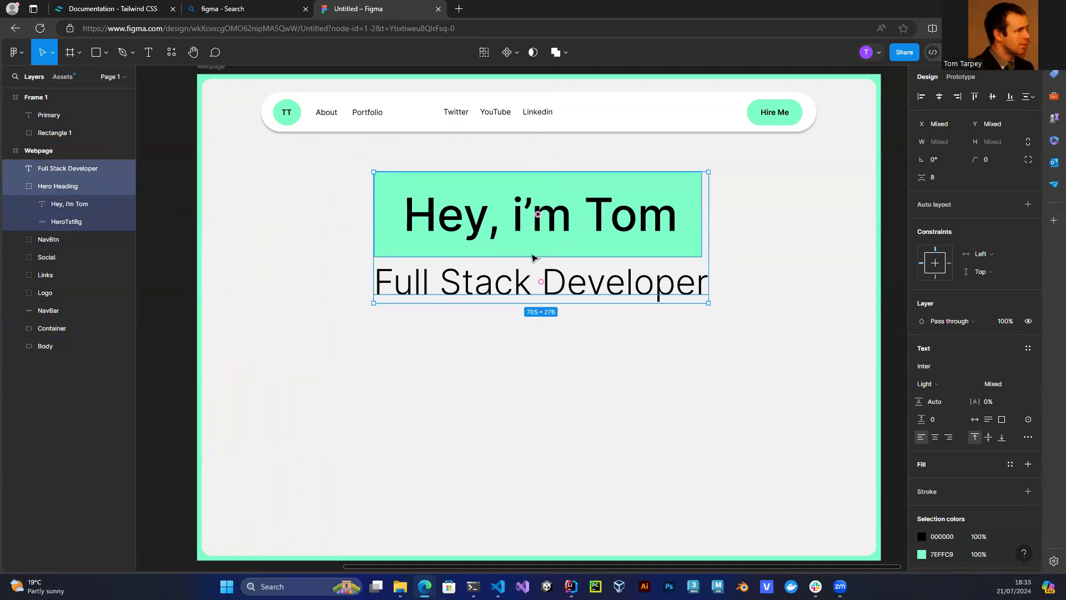
pyautogui.press('Down')
pyautogui.press('Down')
pyautogui.press('Down')
pyautogui.press('Down')
pyautogui.press('Down')
pyautogui.press('Down')
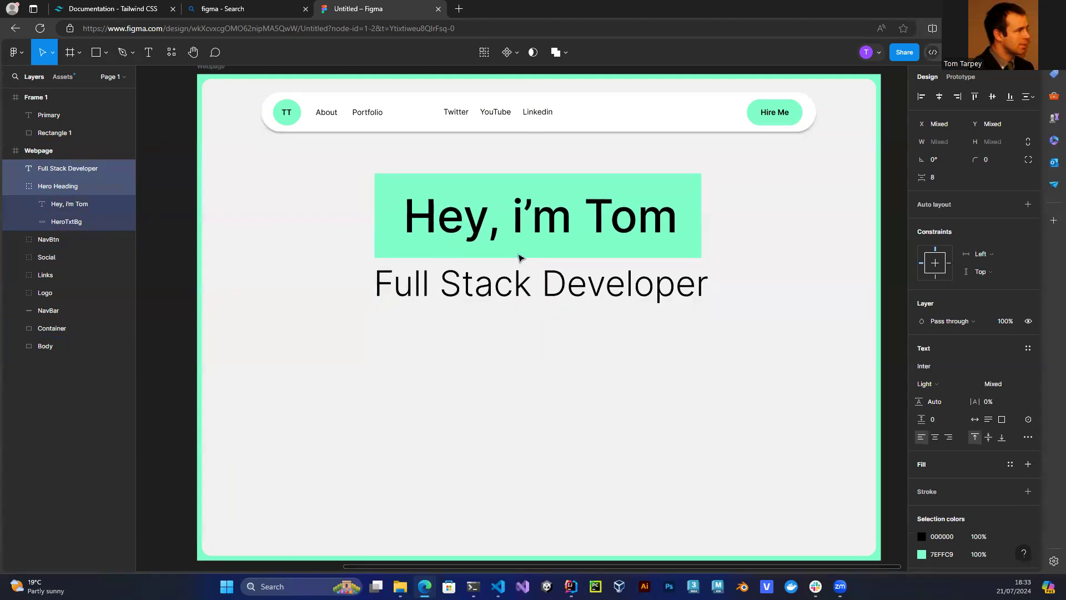
pyautogui.press('Down')
pyautogui.press('Down')
pyautogui.press('Down')
pyautogui.press('Down')
pyautogui.press('Down')
pyautogui.press('Down')
pyautogui.press('Down')
pyautogui.press('Down')
pyautogui.press('Down')
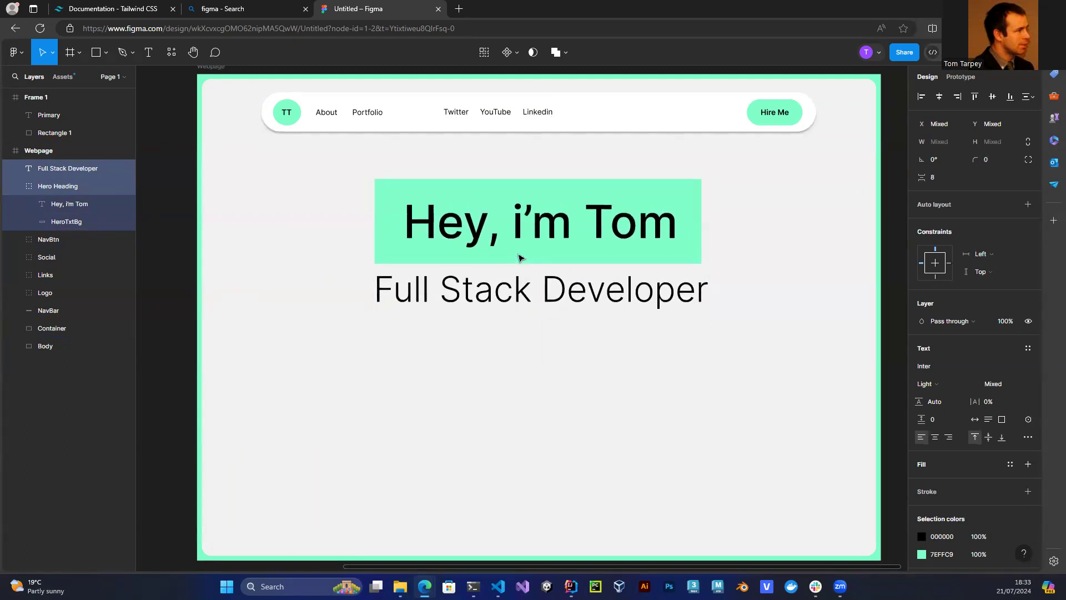
pyautogui.press('Down')
pyautogui.press('Down')
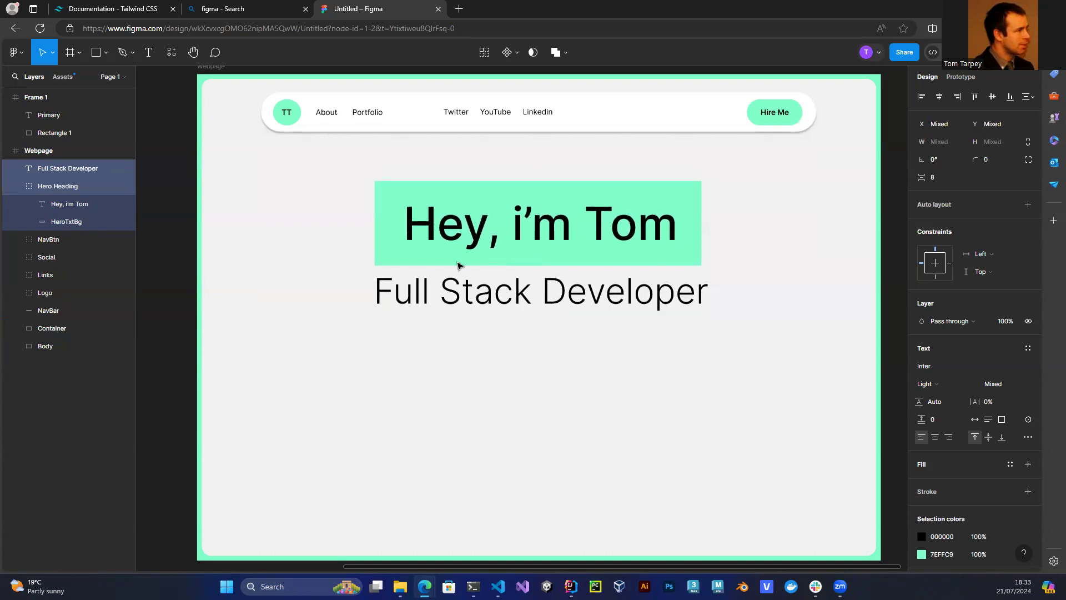
pyautogui.click(174, 260)
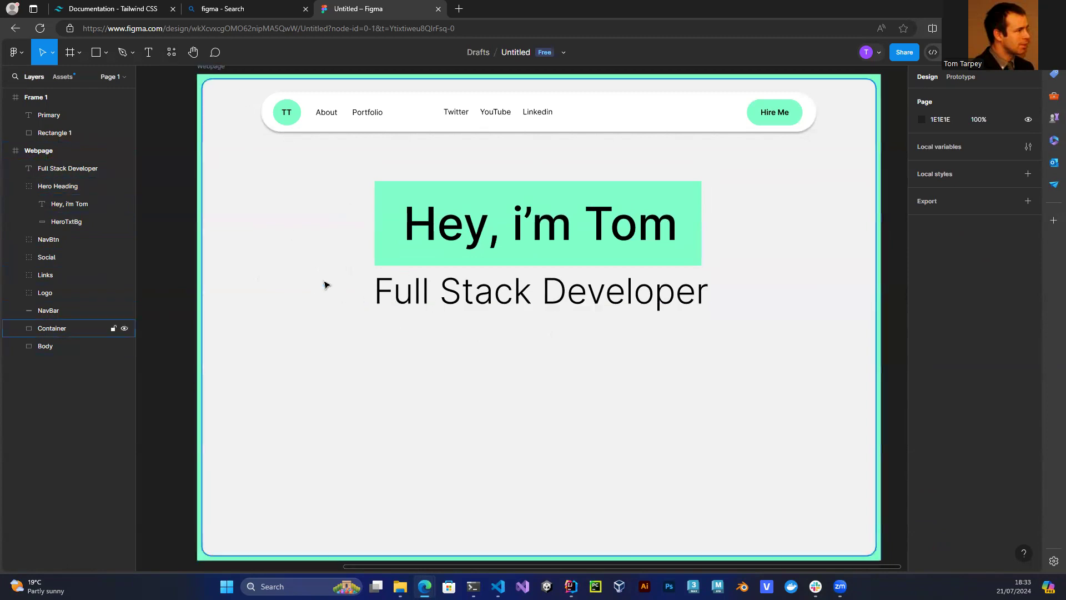
# Draw a text box about 872 × 148 just below the Full Stack Developer text and set its font size to 16.
pyautogui.click(148, 53)
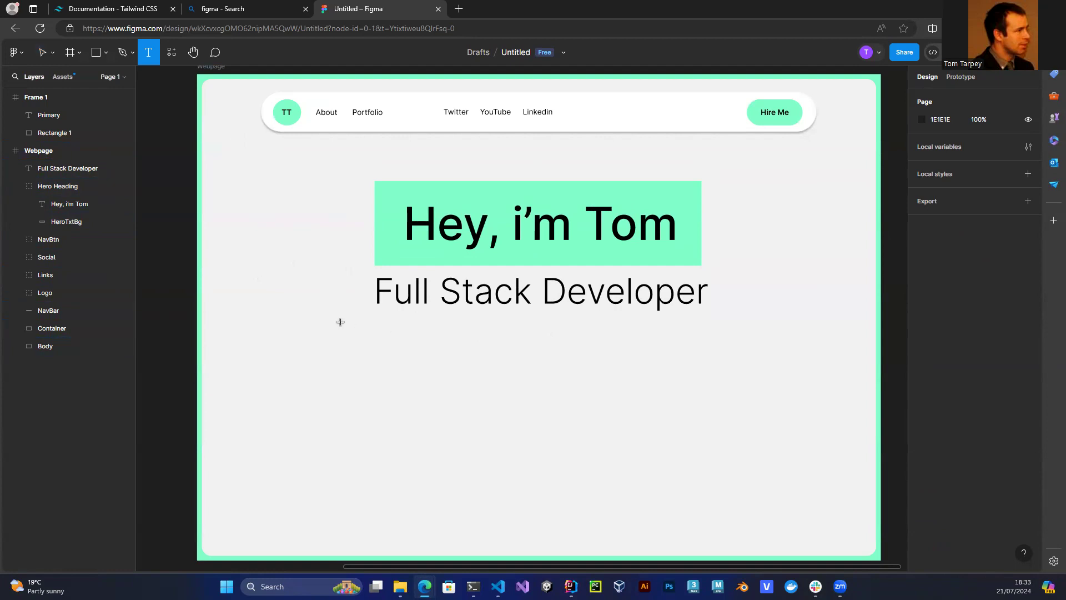
pyautogui.moveTo(338, 322); pyautogui.dragTo(751, 388)
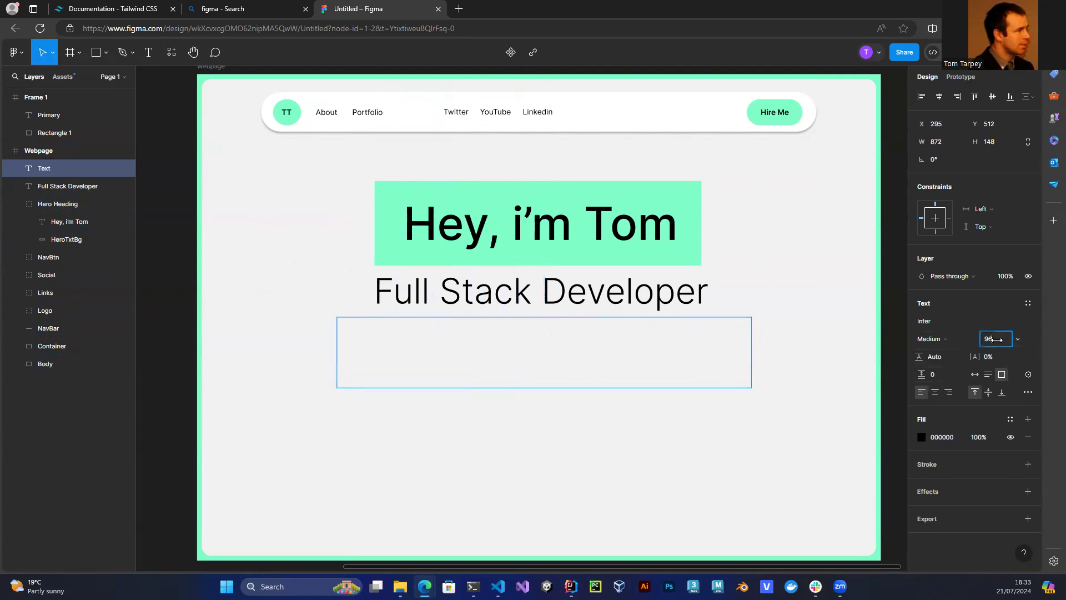
pyautogui.click(1019, 338)
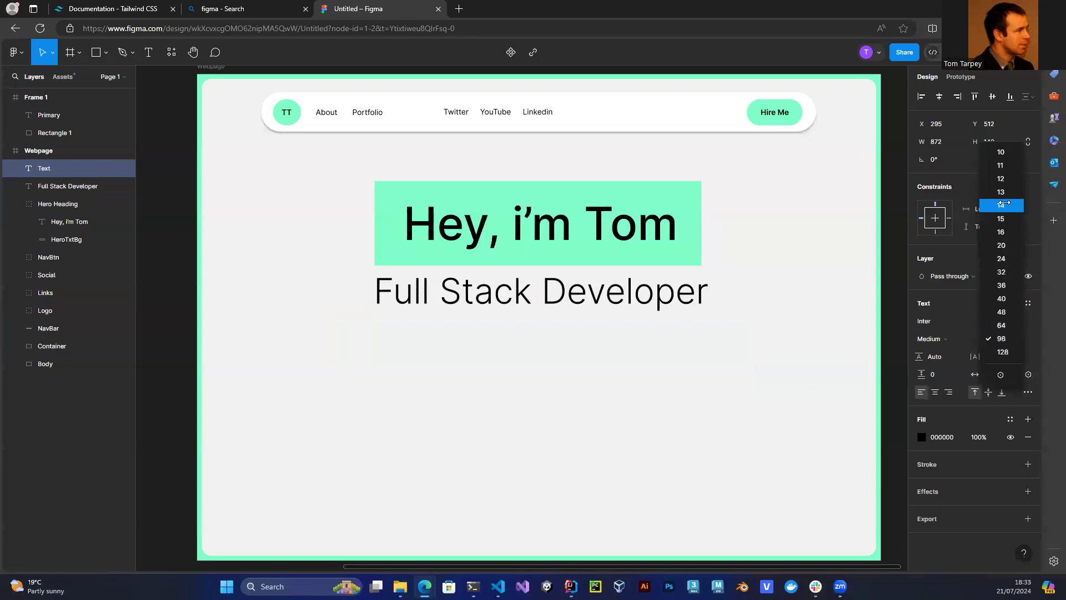
pyautogui.click(1001, 238)
# Fill the new text box with a two-line Lorem ipsum placeholder paragraph and centre-align it horizontally.
pyautogui.doubleClick(480, 340)
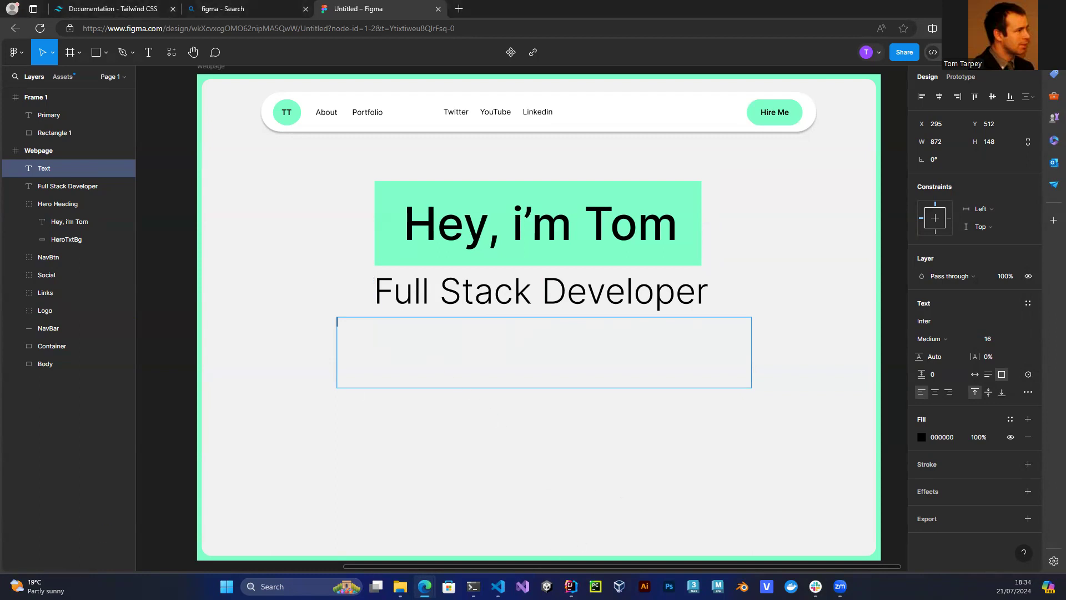
pyautogui.write('Lorem ipsum dolor sit amet, consectetur adipisicing elit. Nisi libero obcaecati praesentium ipsam eos, repellat qui enim rerum dolores iusto ipsa alias quod accusamus mollitia, est nemo, facilis aperiam dignissimos!')
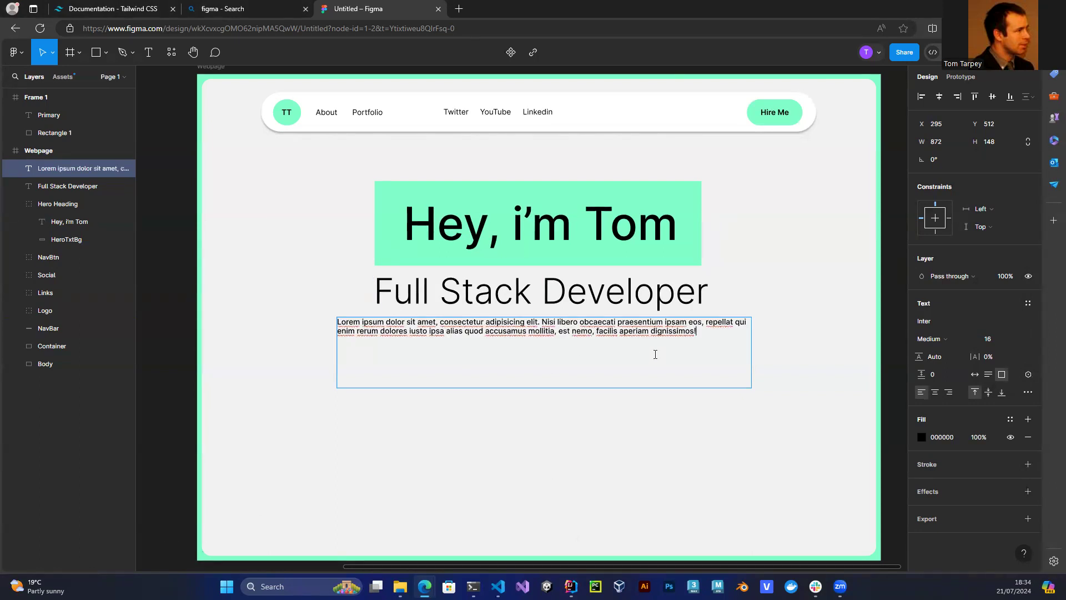
pyautogui.moveTo(708, 334); pyautogui.dragTo(410, 317)
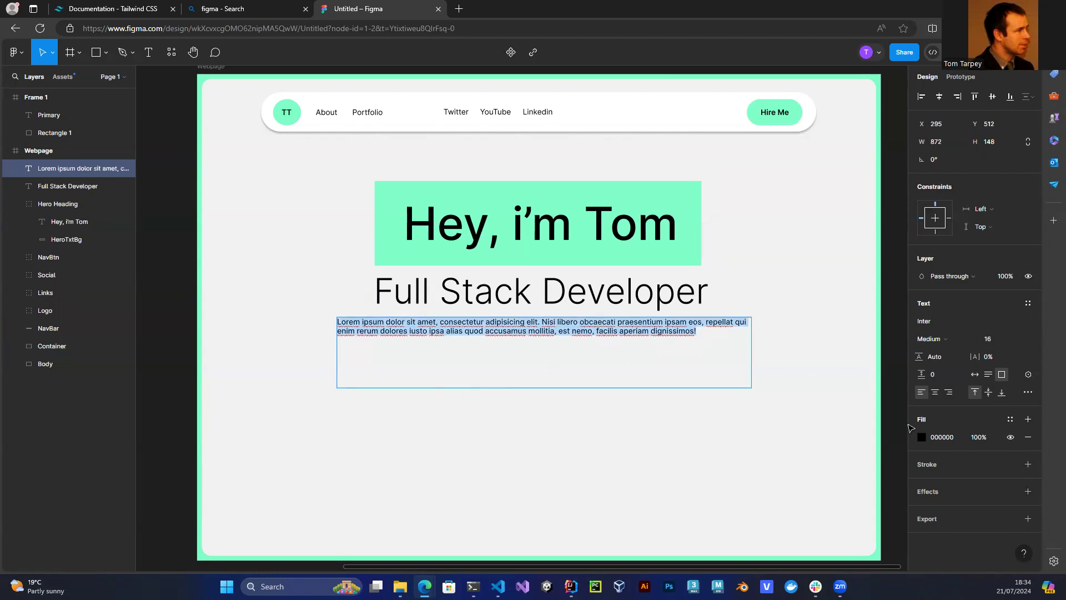
pyautogui.click(936, 393)
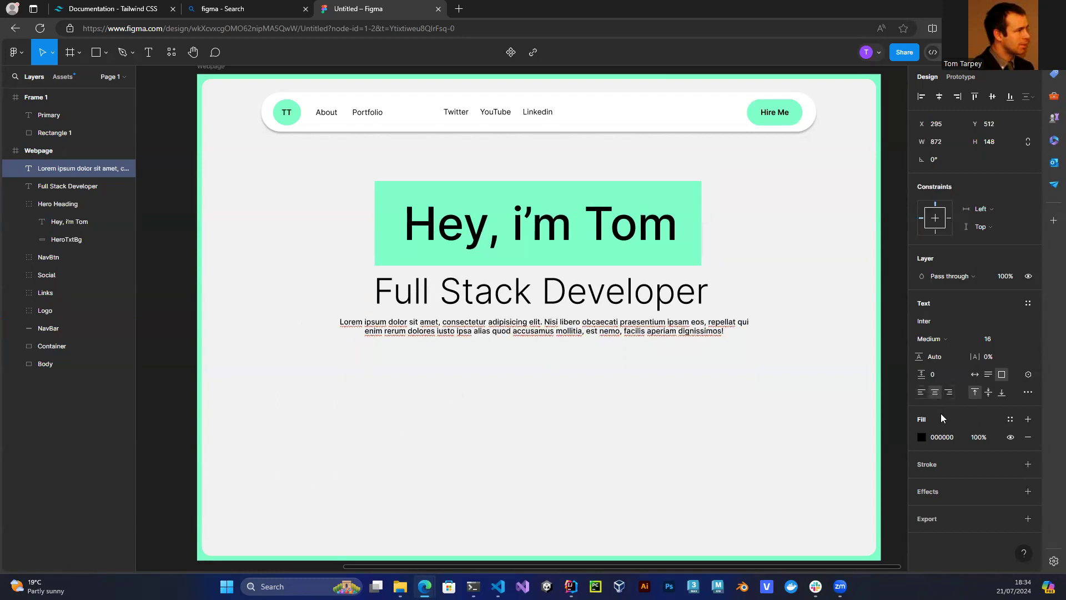
# Try adjusting the paragraph spacing of the whole placeholder text and set it back to 0.
pyautogui.hotkey('ctrl', 'a')
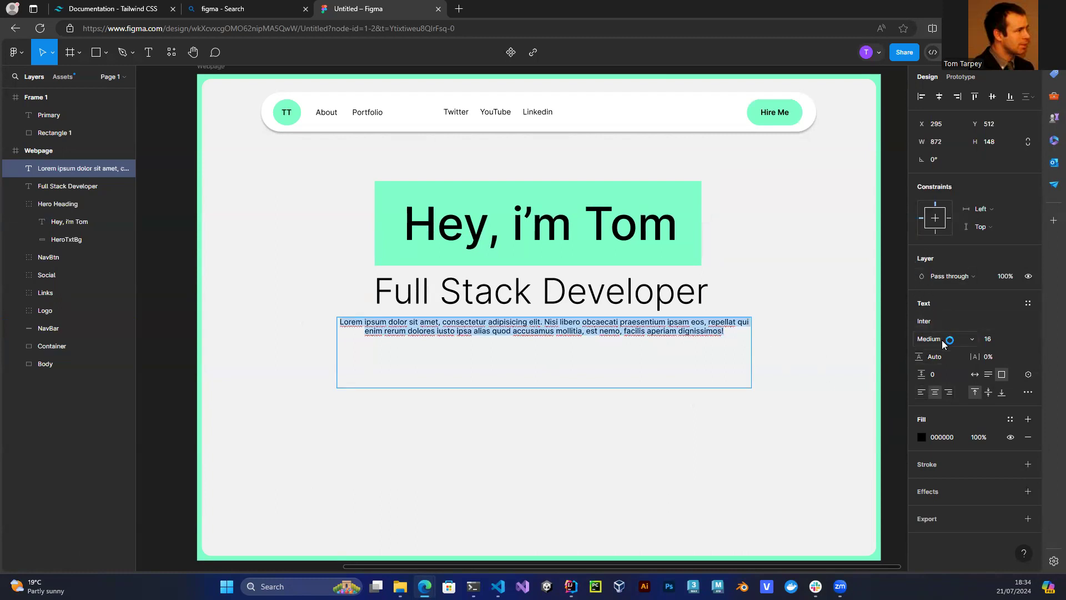
pyautogui.click(931, 375)
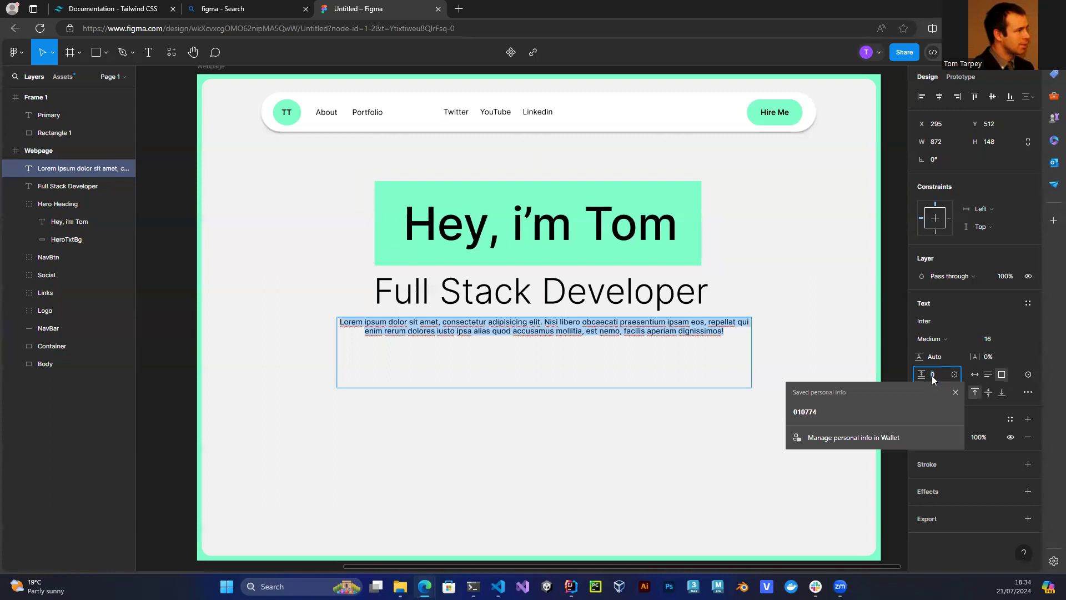
pyautogui.moveTo(921, 374); pyautogui.dragTo(975, 375)
pyautogui.write('0')
# Try a letter spacing of 5% on the placeholder text and reset it to 0%.
pyautogui.click(988, 360)
pyautogui.click(987, 359)
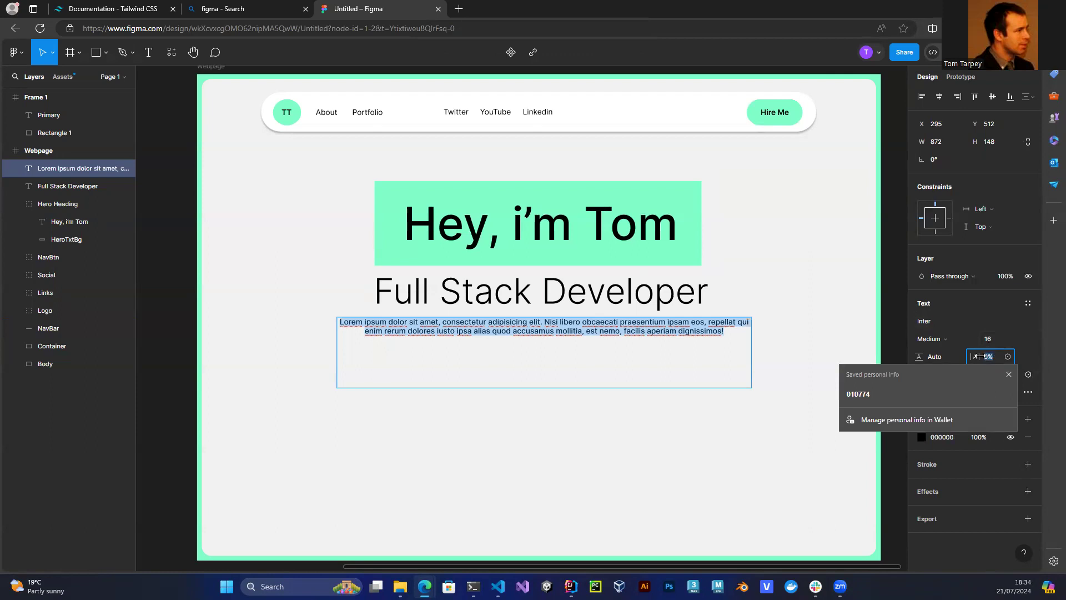
pyautogui.moveTo(974, 357); pyautogui.dragTo(987, 360)
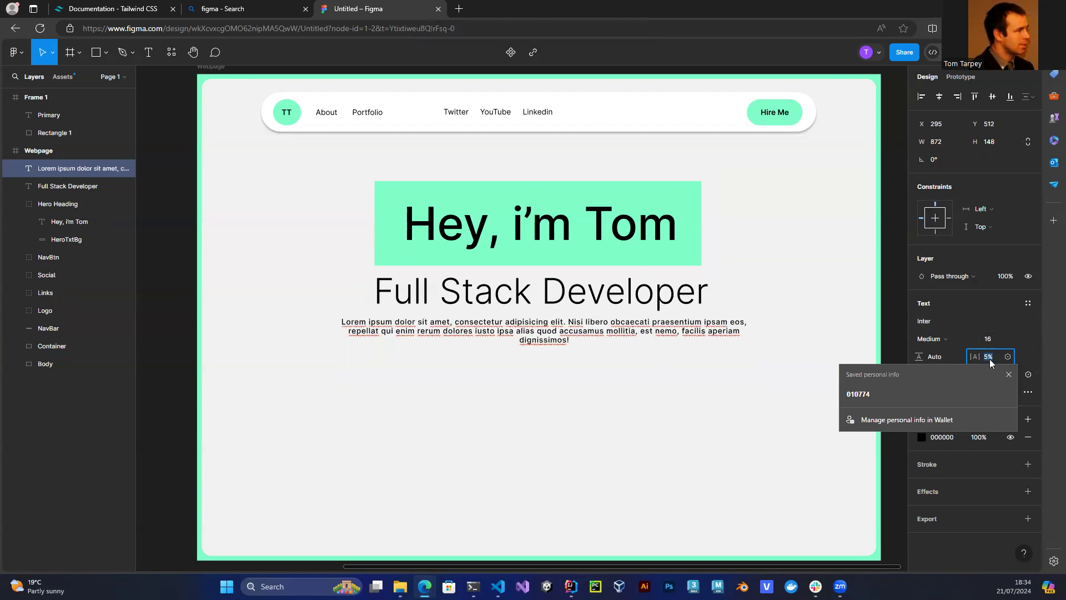
pyautogui.press('BackSpace')
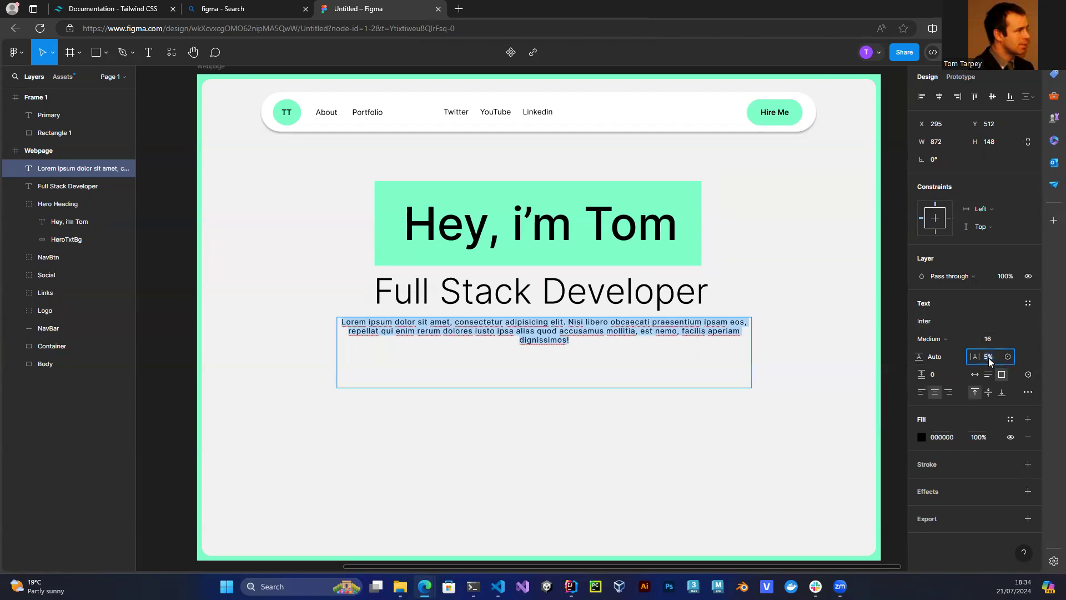
pyautogui.write('0')
pyautogui.press('Return')
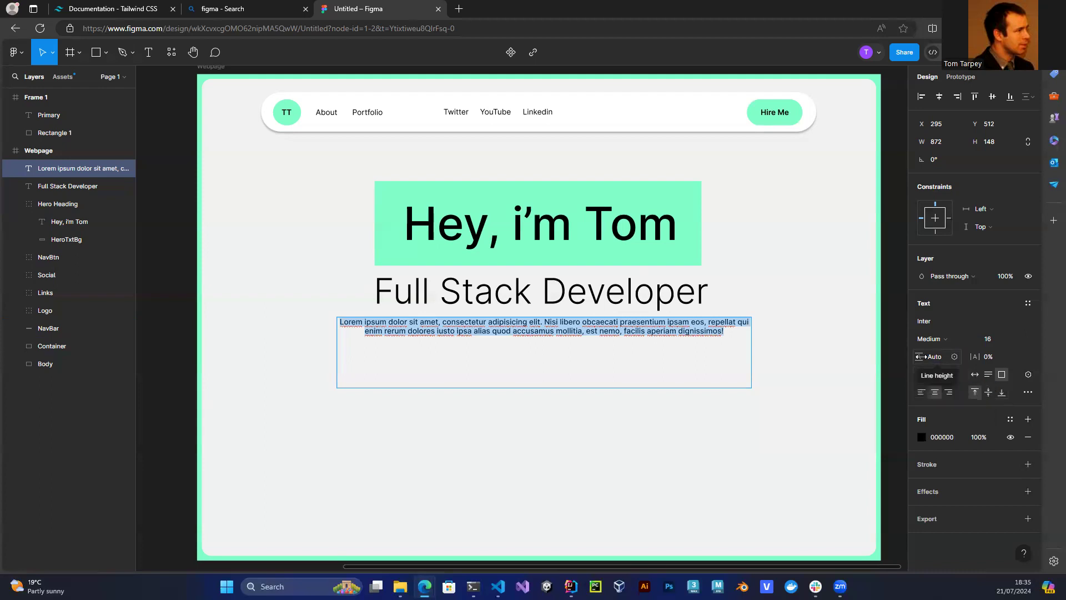
# Try a line height of 121.2% and a manual line break after "qui" in the placeholder text.
pyautogui.moveTo(919, 356); pyautogui.dragTo(947, 357)
pyautogui.click(750, 323)
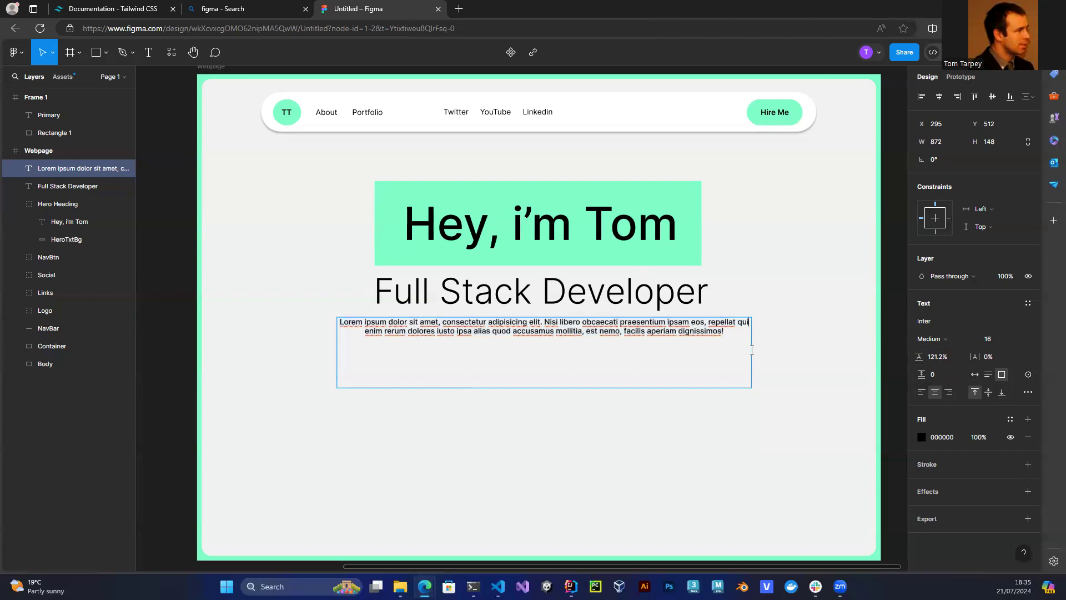
pyautogui.press('BackSpace')
pyautogui.press('BackSpace')
pyautogui.press('Return')
# Try a further line height adjustment on the whole placeholder text and reset it to Auto.
pyautogui.moveTo(727, 332); pyautogui.dragTo(312, 307)
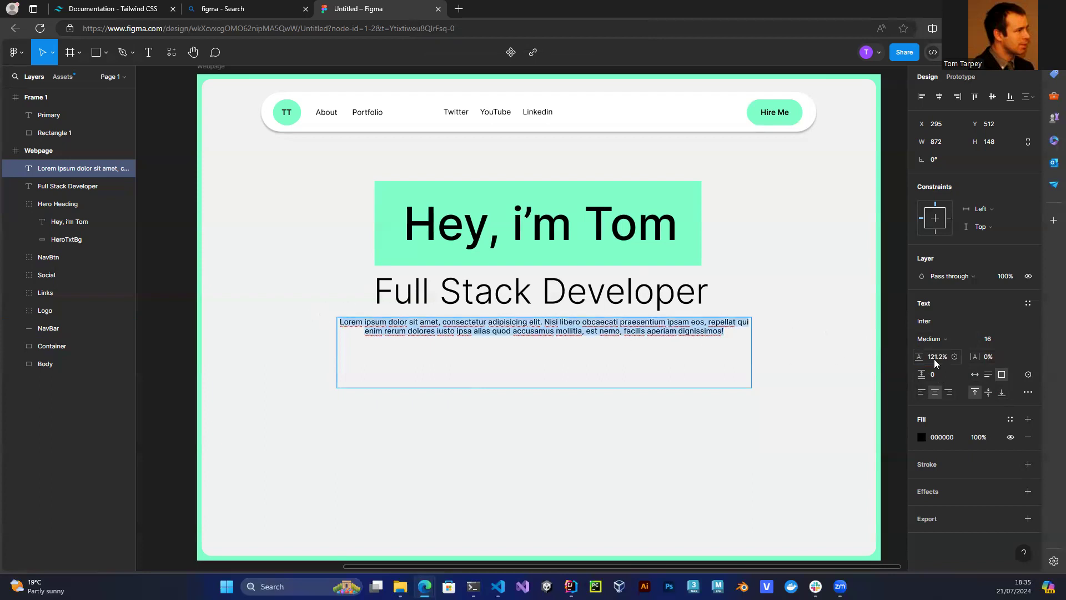
pyautogui.click(920, 357)
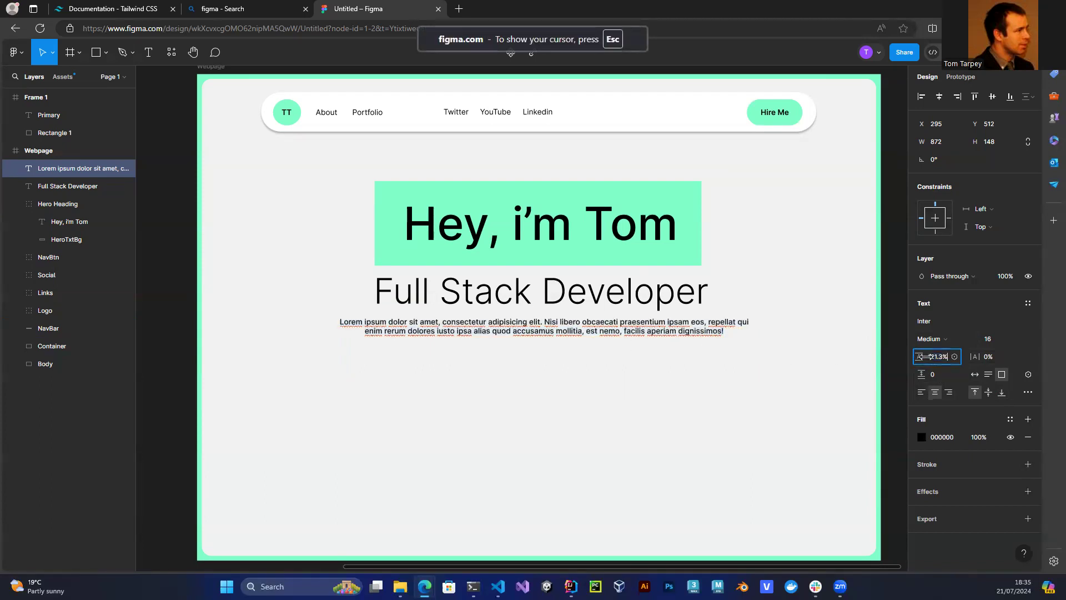
pyautogui.moveTo(919, 356); pyautogui.dragTo(923, 359)
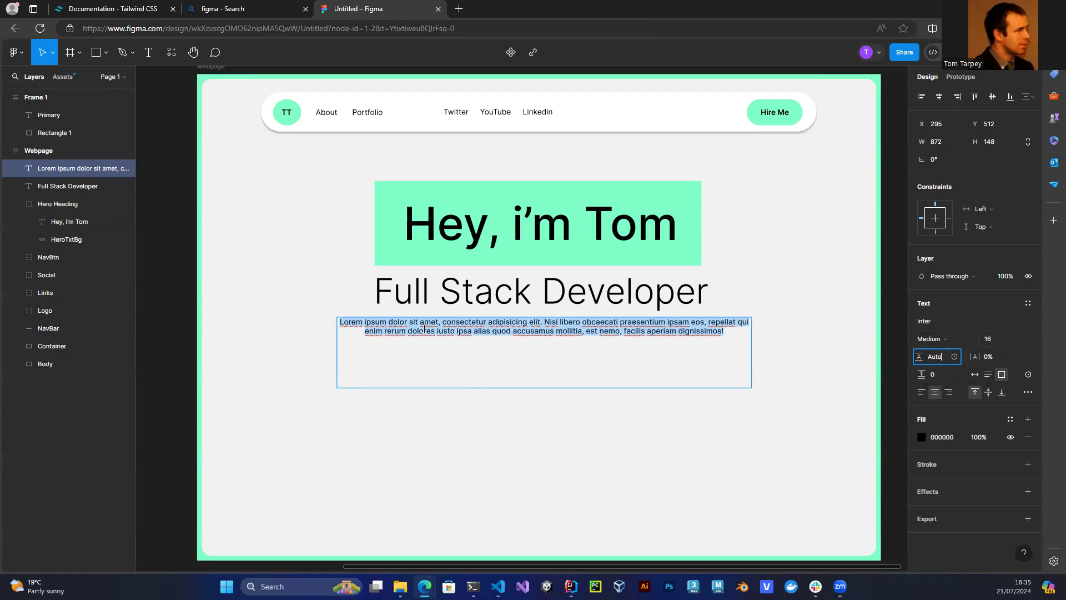
# Break the placeholder text after "repellat" and join "qui" with "enim" on the second line.
pyautogui.click(737, 322)
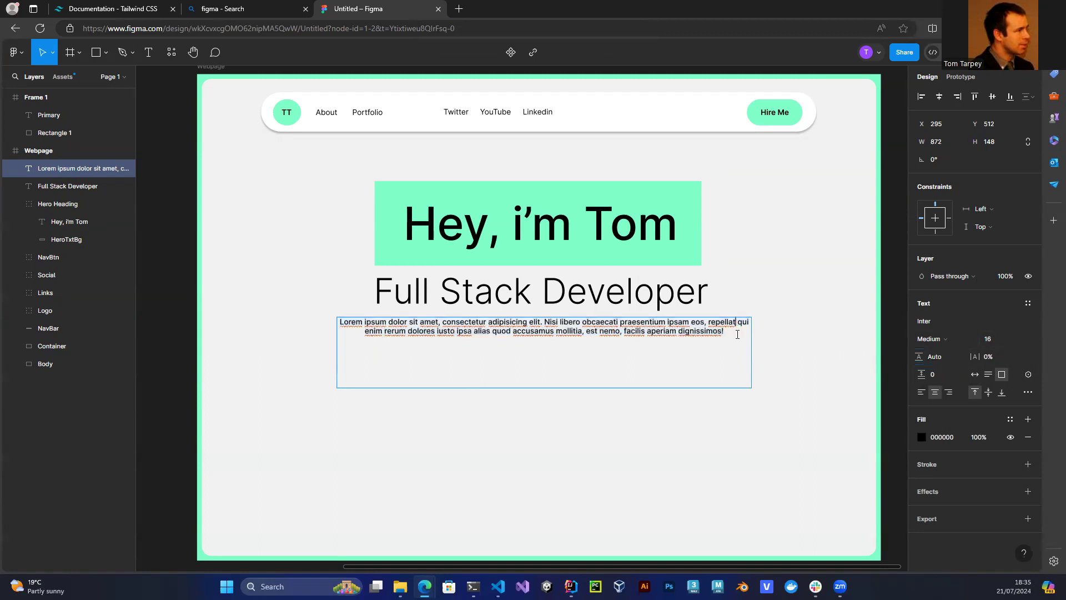
pyautogui.press('Return')
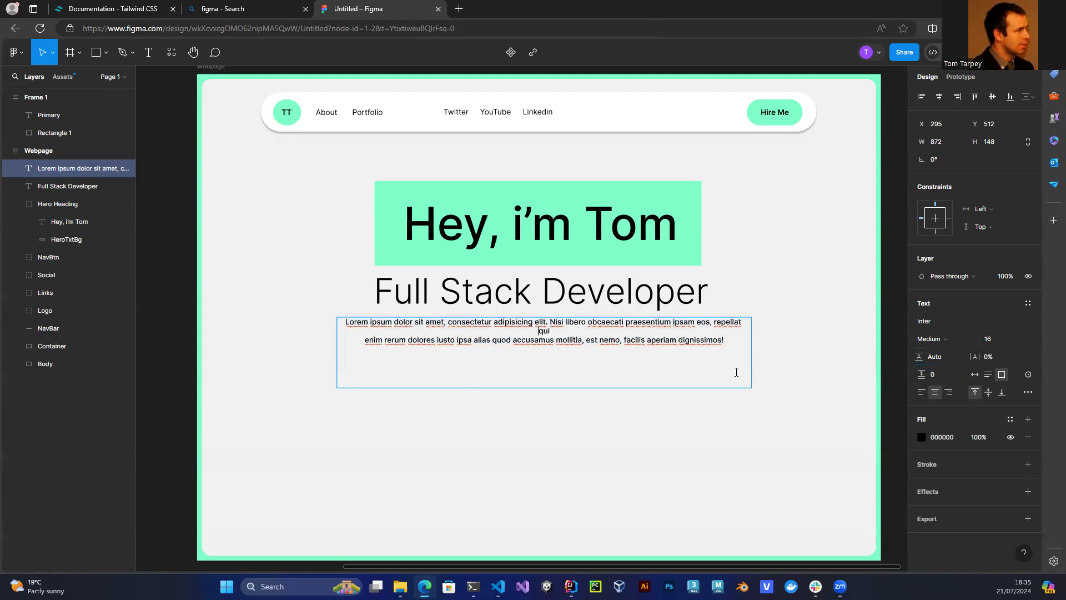
pyautogui.click(581, 331)
pyautogui.press('Delete')
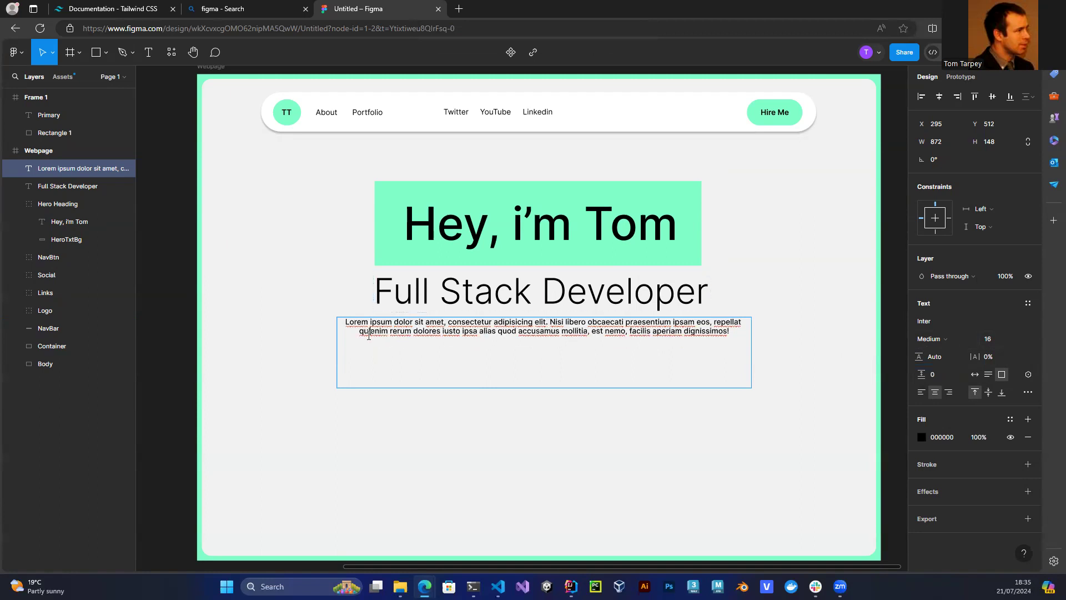
# Set the line height of the whole placeholder text to 121.7%.
pyautogui.moveTo(736, 330); pyautogui.dragTo(271, 321)
pyautogui.click(942, 359)
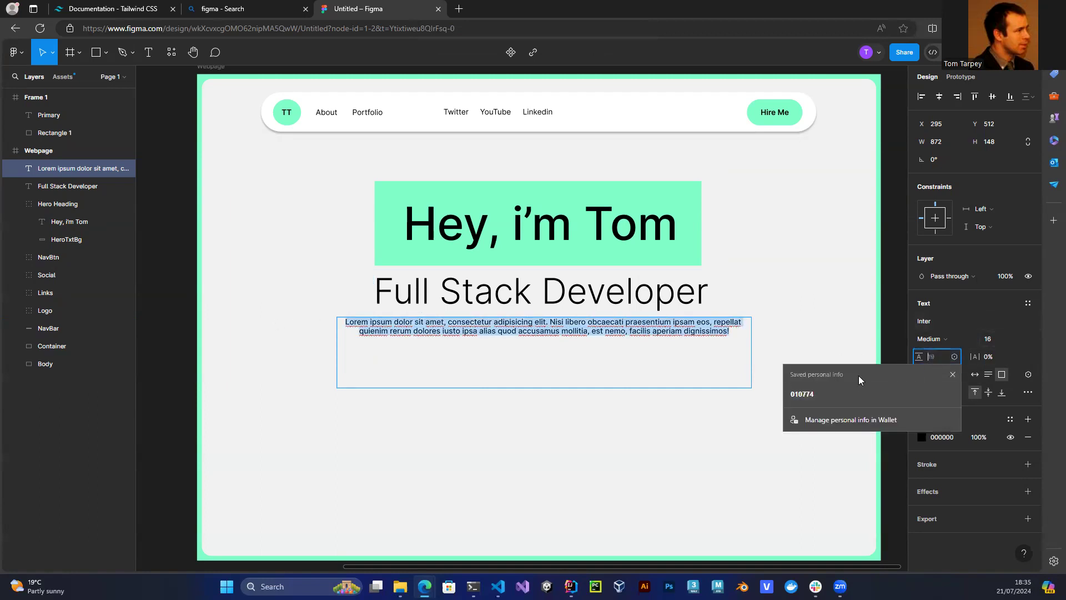
pyautogui.click(922, 357)
pyautogui.moveTo(922, 358); pyautogui.dragTo(945, 357)
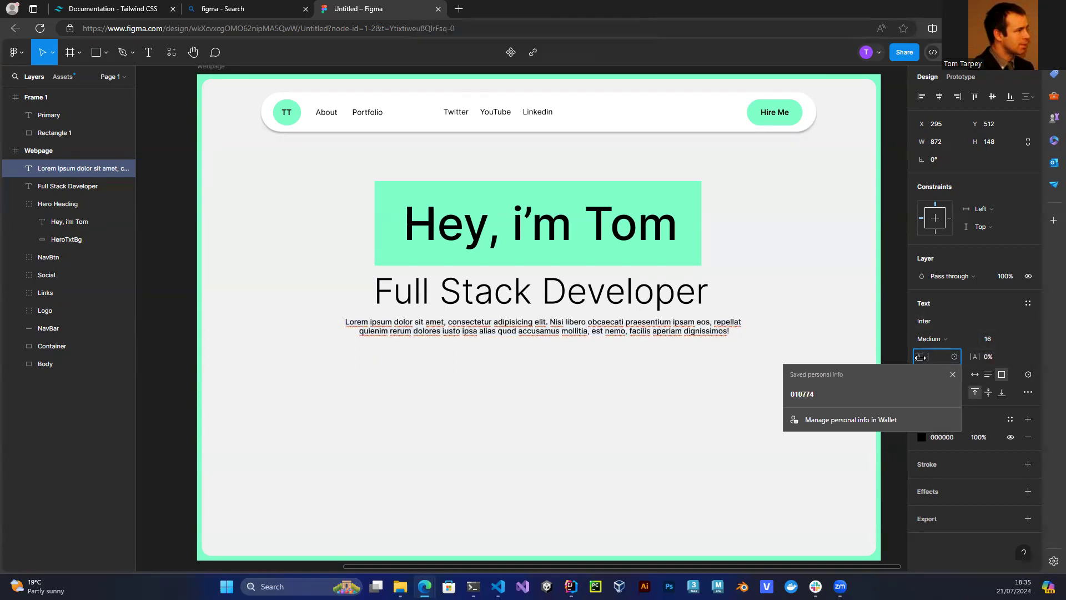
pyautogui.click(928, 338)
pyautogui.click(866, 355)
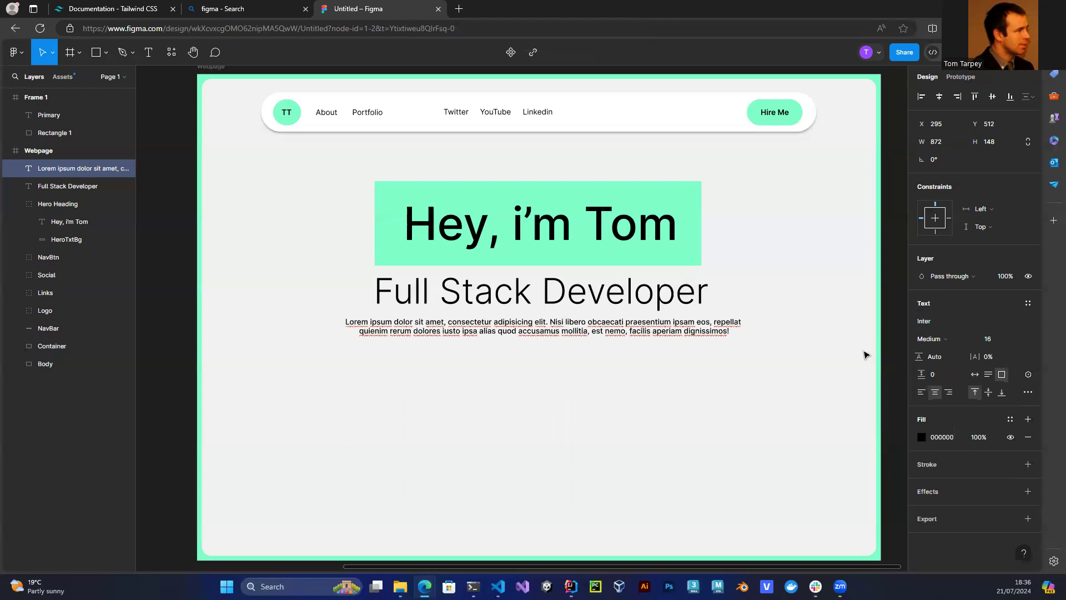
pyautogui.moveTo(920, 357)
pyautogui.mouseDown()
pyautogui.moveTo(966, 357)
pyautogui.moveTo(933, 356)
pyautogui.mouseUp()
# Centre the placeholder text vertically in its box and insert a blank line between its two lines.
pyautogui.doubleClick(528, 331)
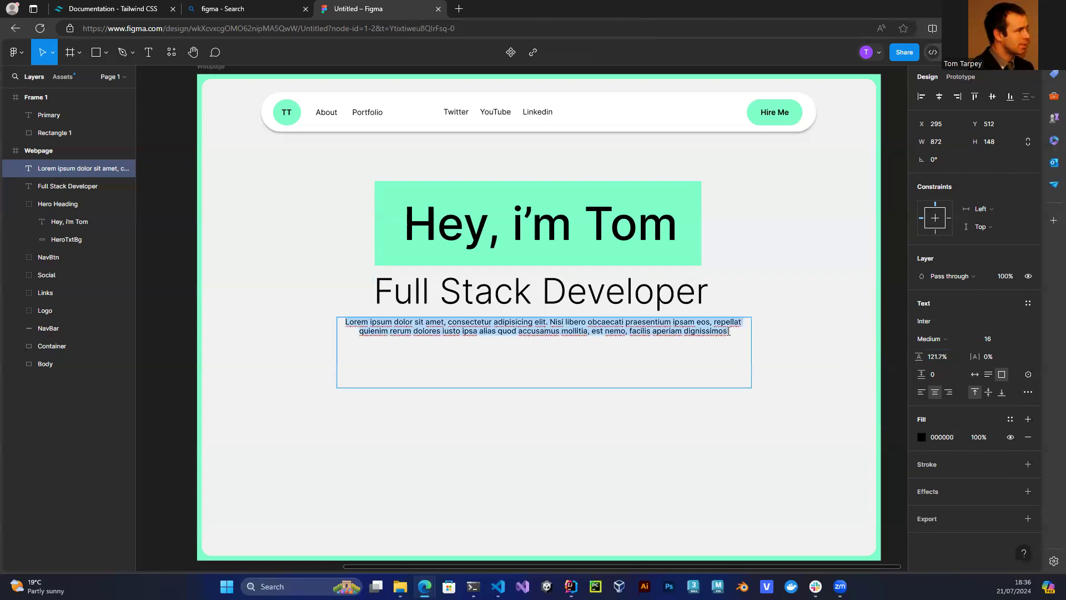
pyautogui.click(988, 394)
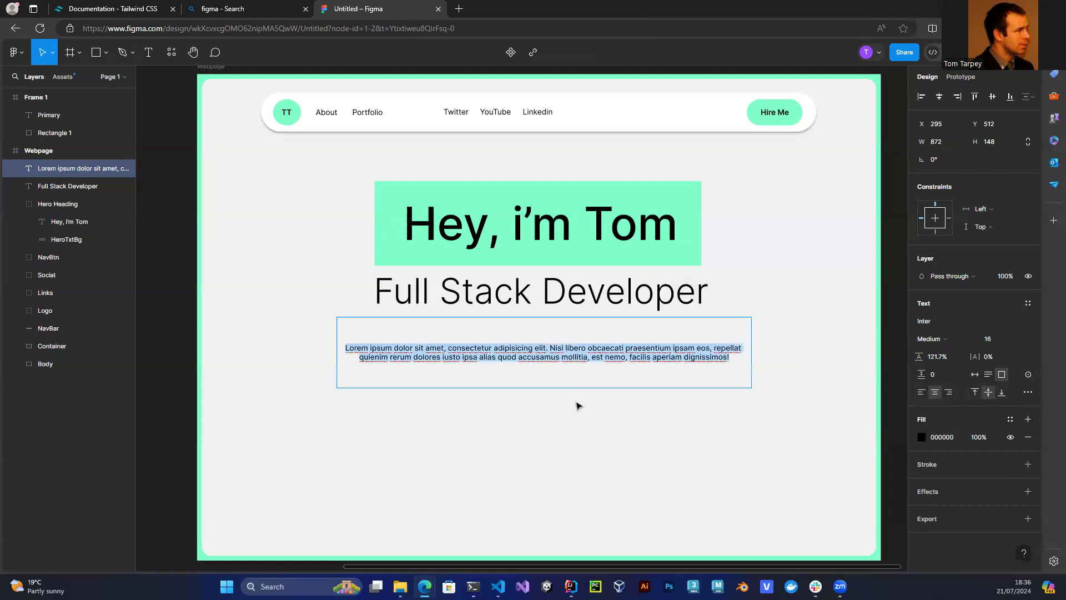
pyautogui.click(745, 347)
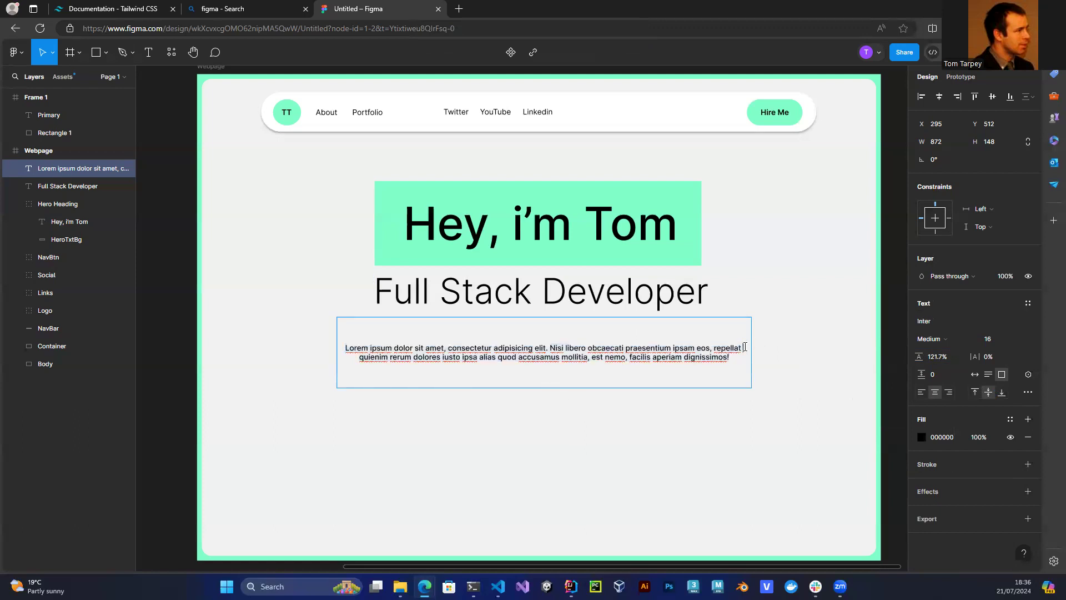
pyautogui.press('Return')
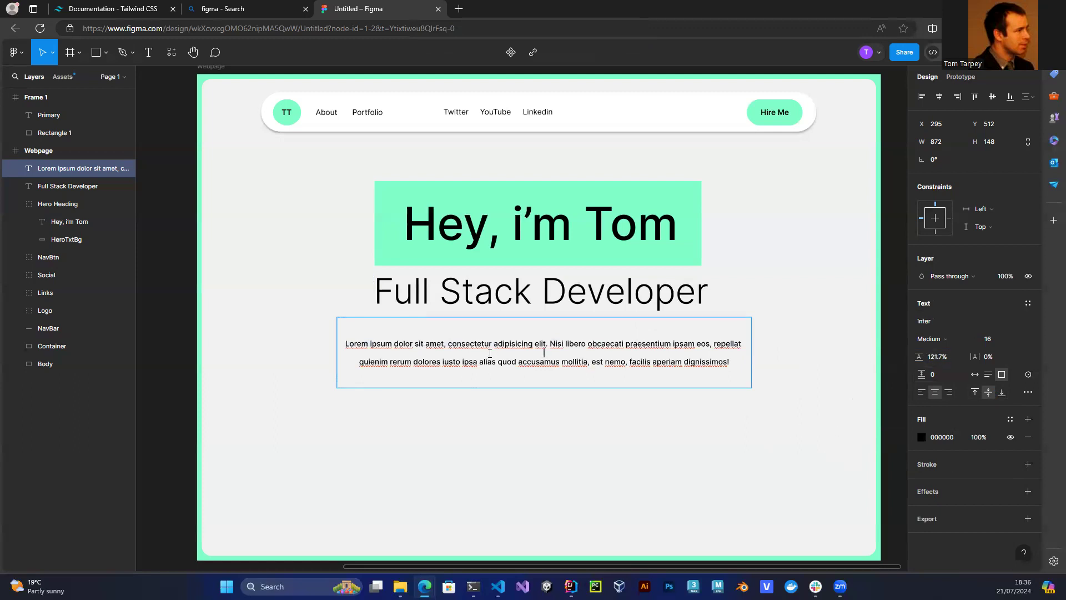
# Set the letter spacing of the whole placeholder text to 1%.
pyautogui.click(398, 362)
pyautogui.moveTo(730, 361); pyautogui.dragTo(343, 335)
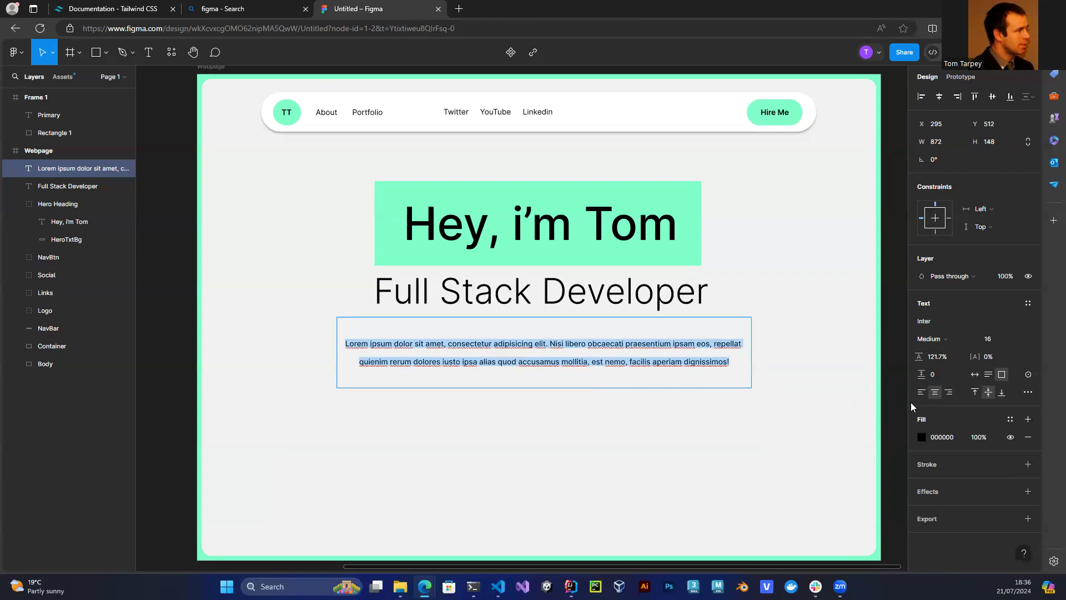
pyautogui.click(989, 358)
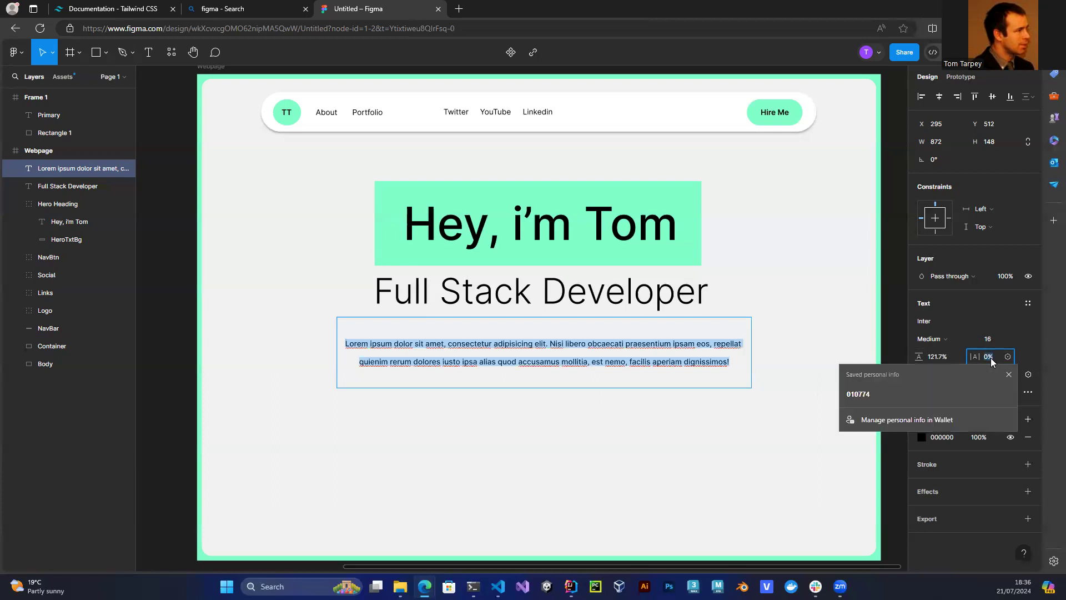
pyautogui.press('Return')
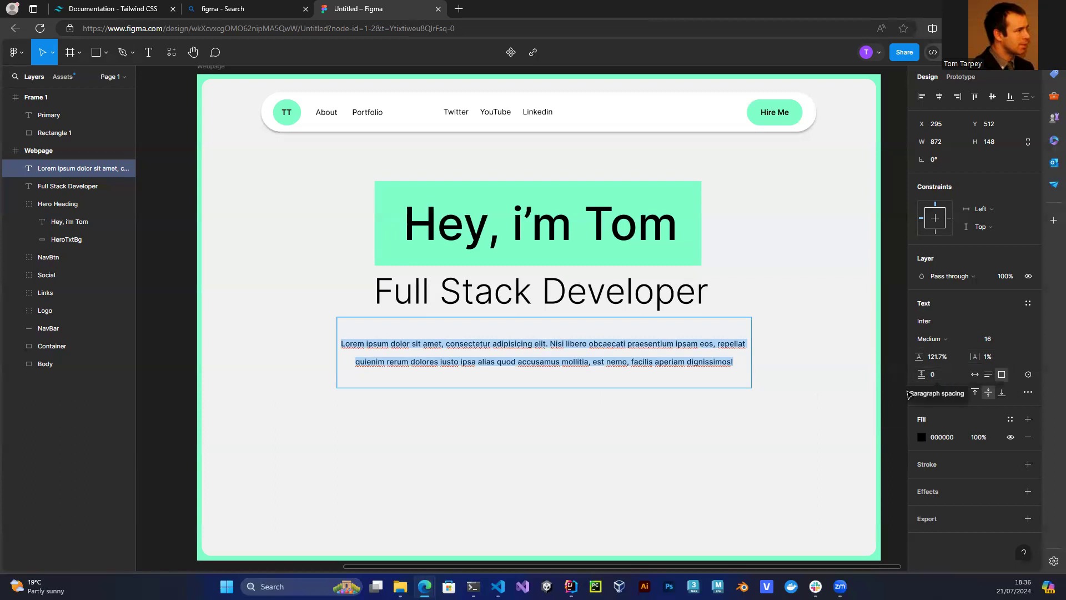
# Reduce the placeholder text box's height to 66 from its lower edge.
pyautogui.press('Escape')
pyautogui.moveTo(528, 387); pyautogui.dragTo(462, 348)
pyautogui.click(463, 411)
pyautogui.click(497, 342)
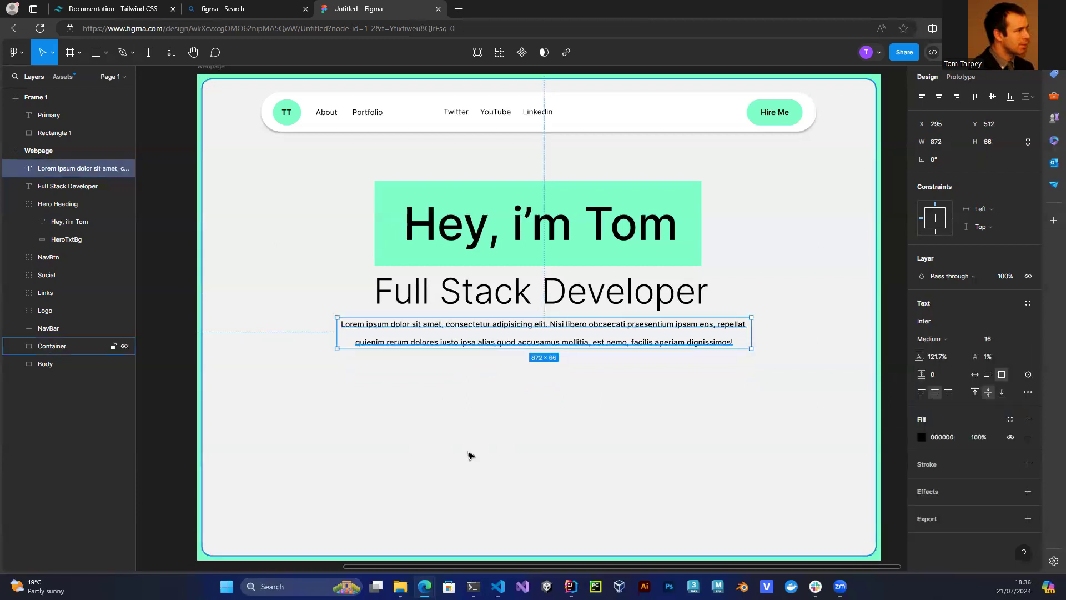
# Try nudging the placeholder text box down to Y 520, and reposition it at X 296, Y 512.
pyautogui.press('Down')
pyautogui.press('Down')
pyautogui.press('Down')
pyautogui.press('Down')
pyautogui.press('Down')
pyautogui.press('Down')
pyautogui.press('Down')
pyautogui.press('Down')
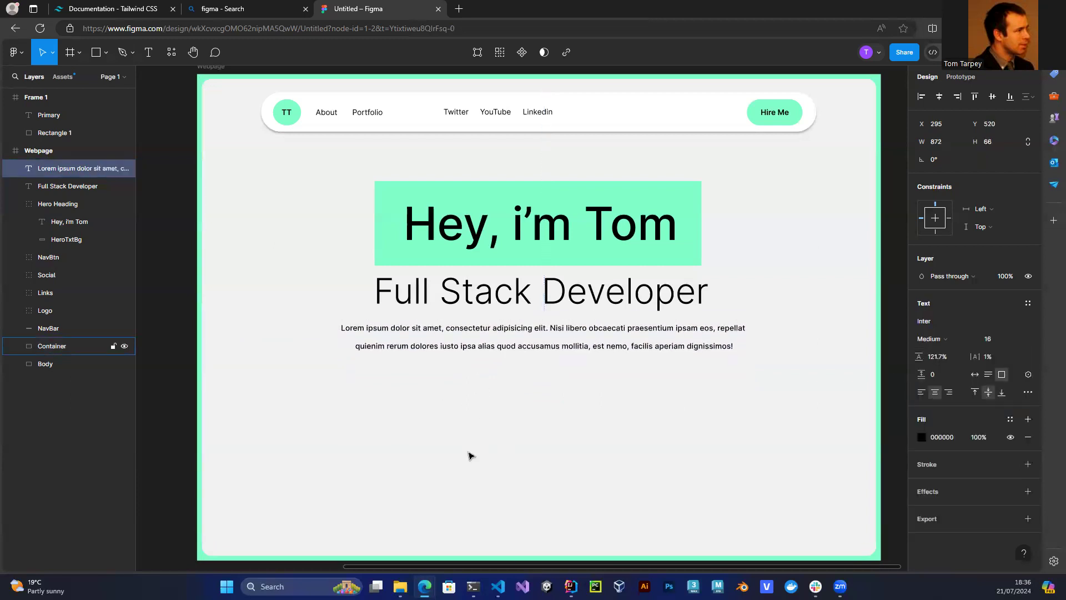
pyautogui.moveTo(516, 352); pyautogui.dragTo(516, 347)
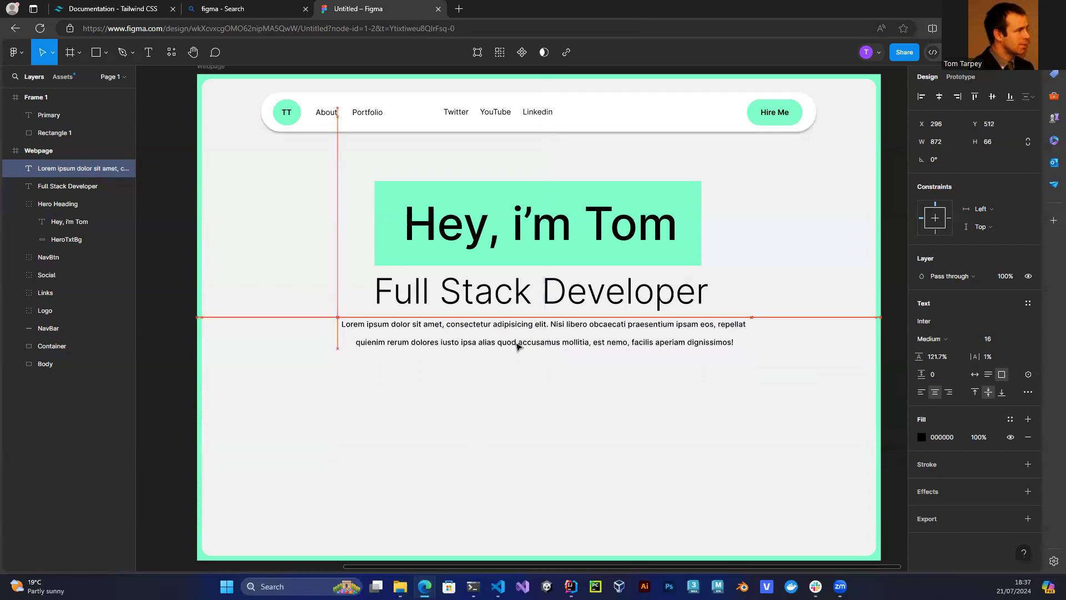
pyautogui.click(513, 403)
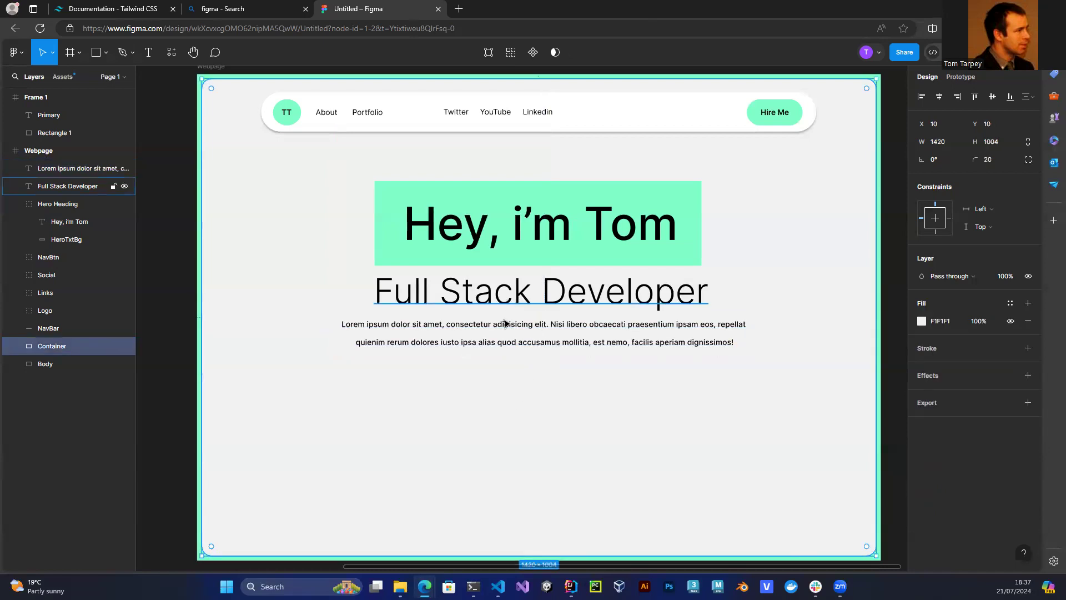
# Move the placeholder text down to Y 535 and shift the Full Stack Developer subtitle slightly down between heading and paragraph.
pyautogui.moveTo(506, 331); pyautogui.dragTo(495, 360)
pyautogui.click(496, 349)
pyautogui.moveTo(440, 483); pyautogui.dragTo(440, 464)
pyautogui.click(477, 299)
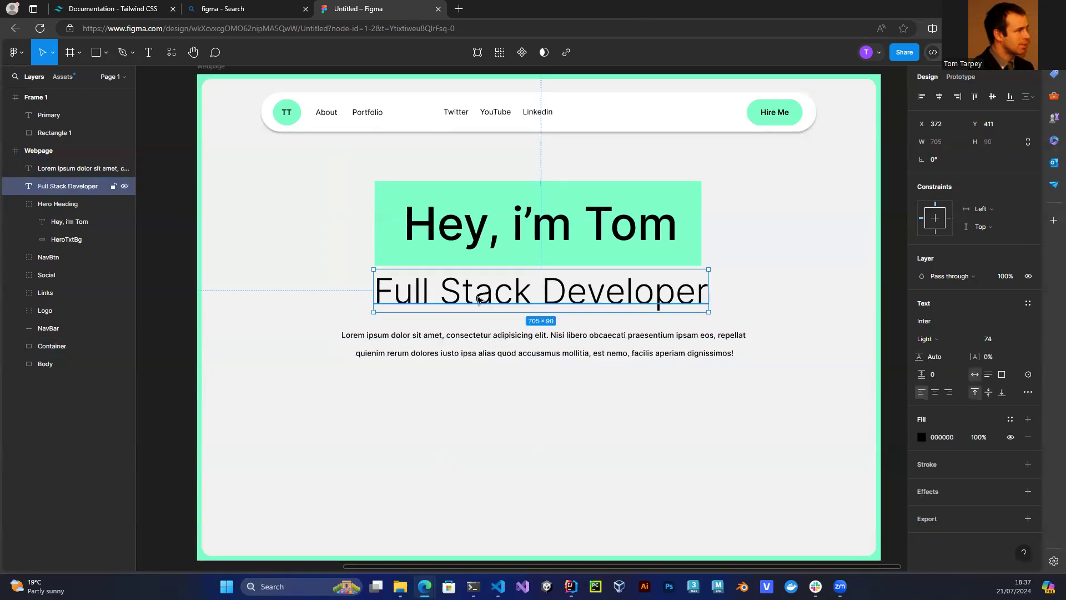
pyautogui.moveTo(482, 297); pyautogui.dragTo(485, 306)
pyautogui.click(482, 454)
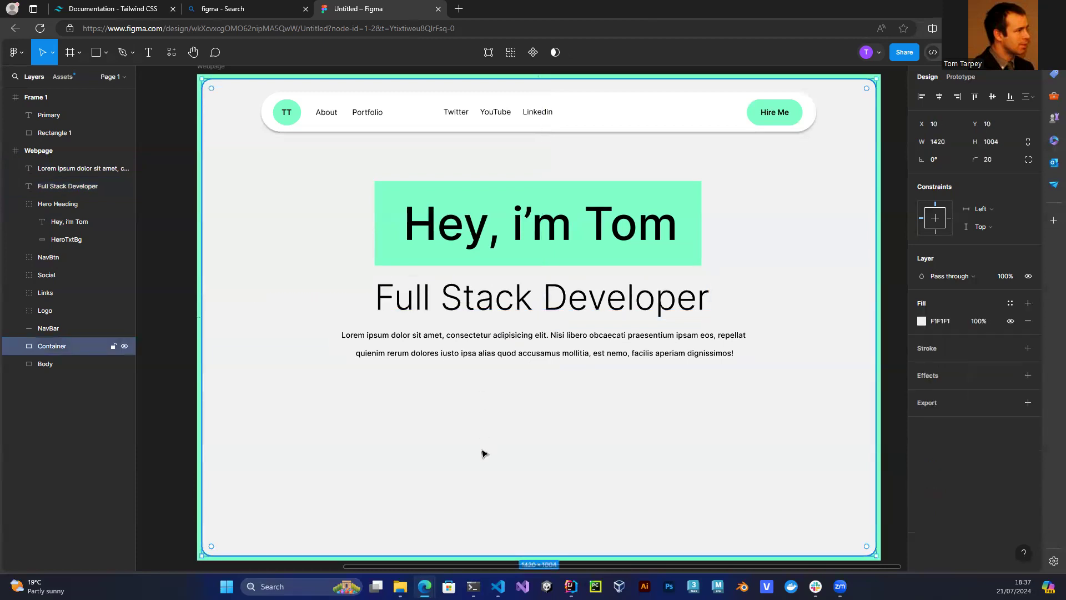
# Undo the accidental Container move and shift the placeholder text down to about X 313, Y 553.
pyautogui.moveTo(489, 338); pyautogui.dragTo(489, 349)
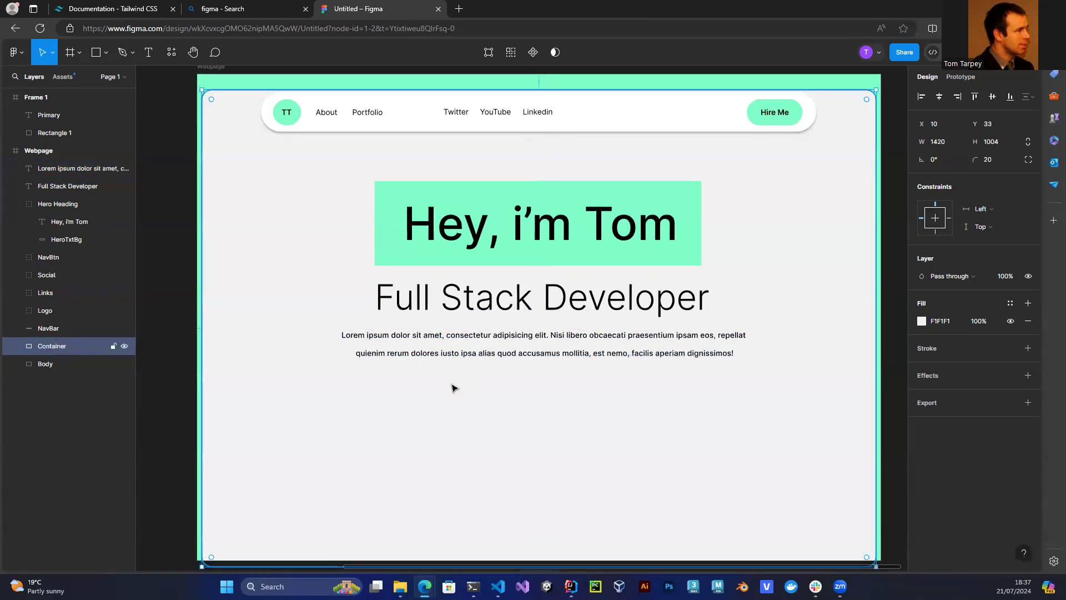
pyautogui.hotkey('ctrl', 'z')
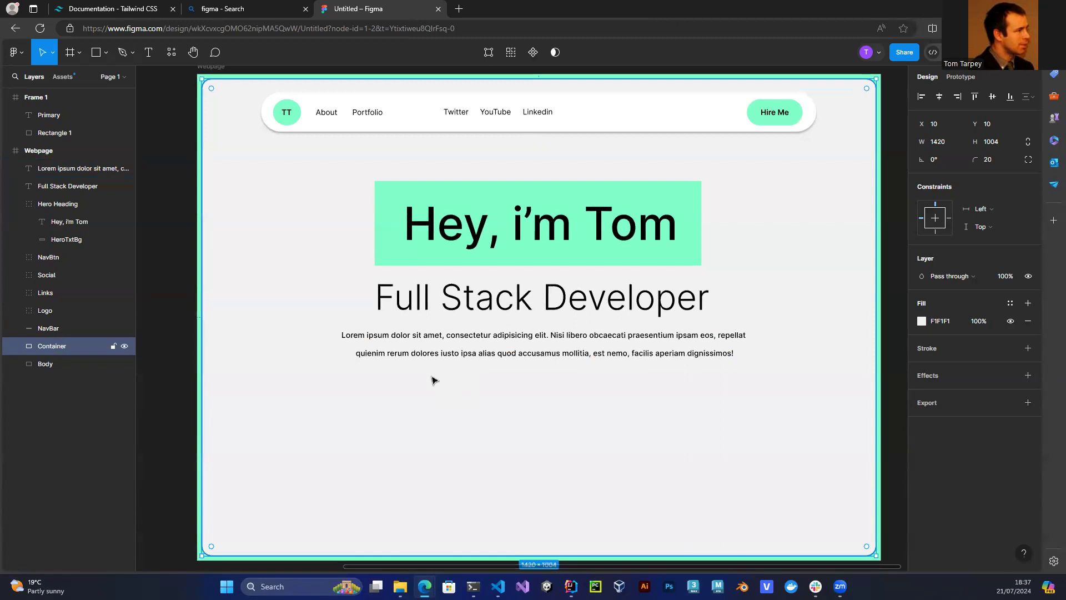
pyautogui.click(430, 358)
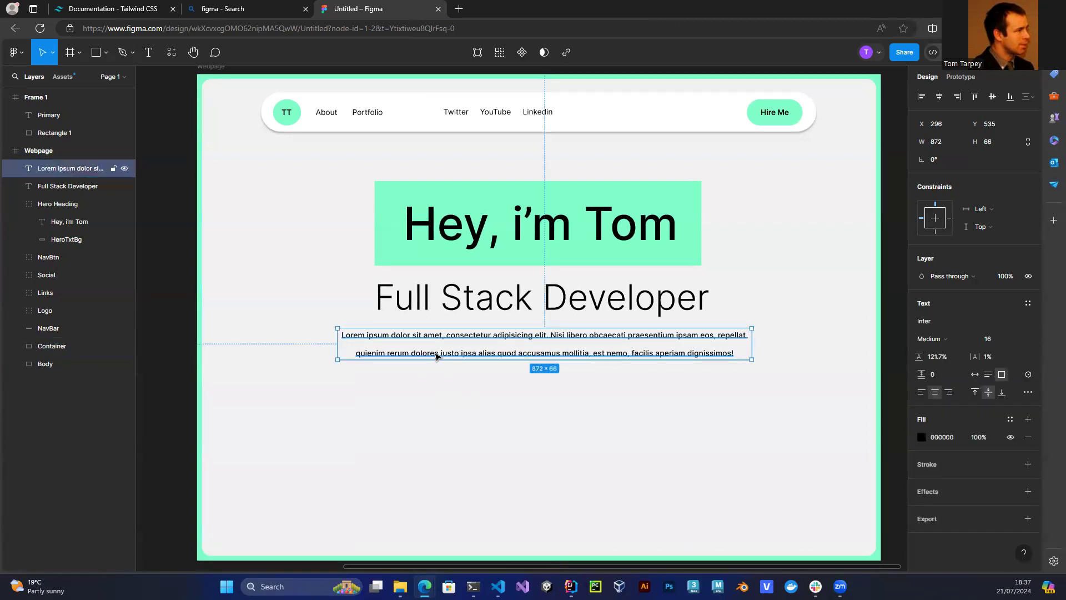
pyautogui.moveTo(436, 357); pyautogui.dragTo(441, 362)
# Move the Full Stack Developer subtitle down to Y 433 and centre it under the heading box at X 365.
pyautogui.click(481, 303)
pyautogui.moveTo(485, 310); pyautogui.dragTo(484, 315)
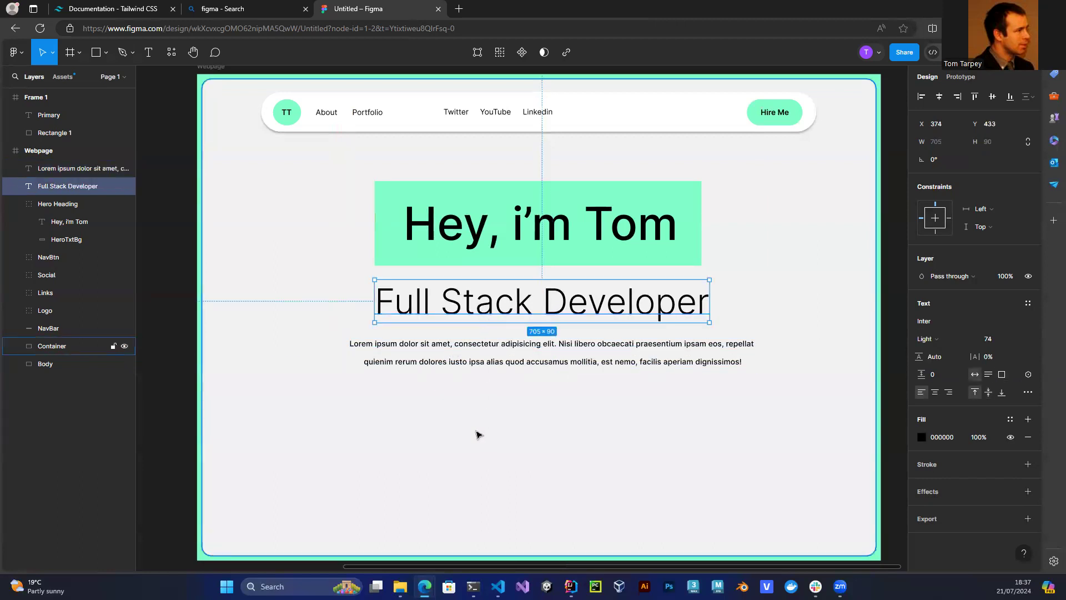
pyautogui.click(478, 434)
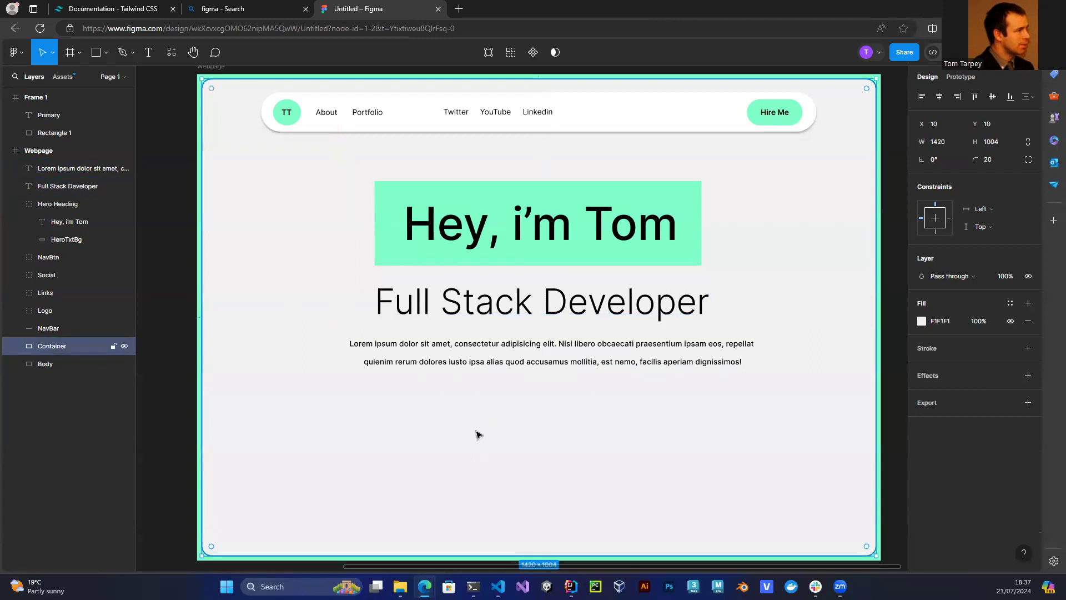
pyautogui.moveTo(470, 311); pyautogui.dragTo(467, 314)
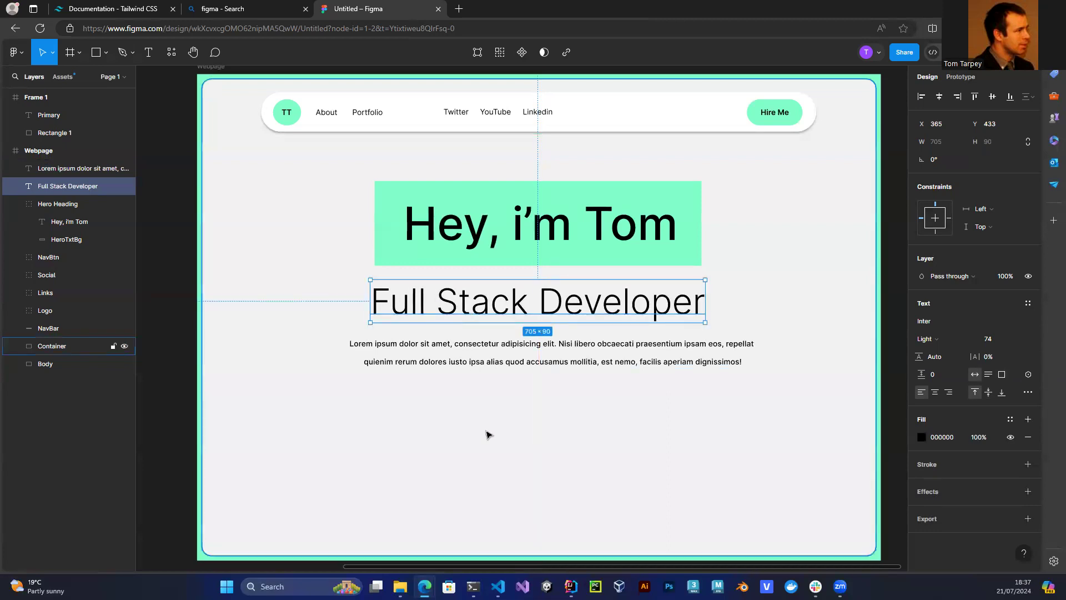
pyautogui.click(487, 465)
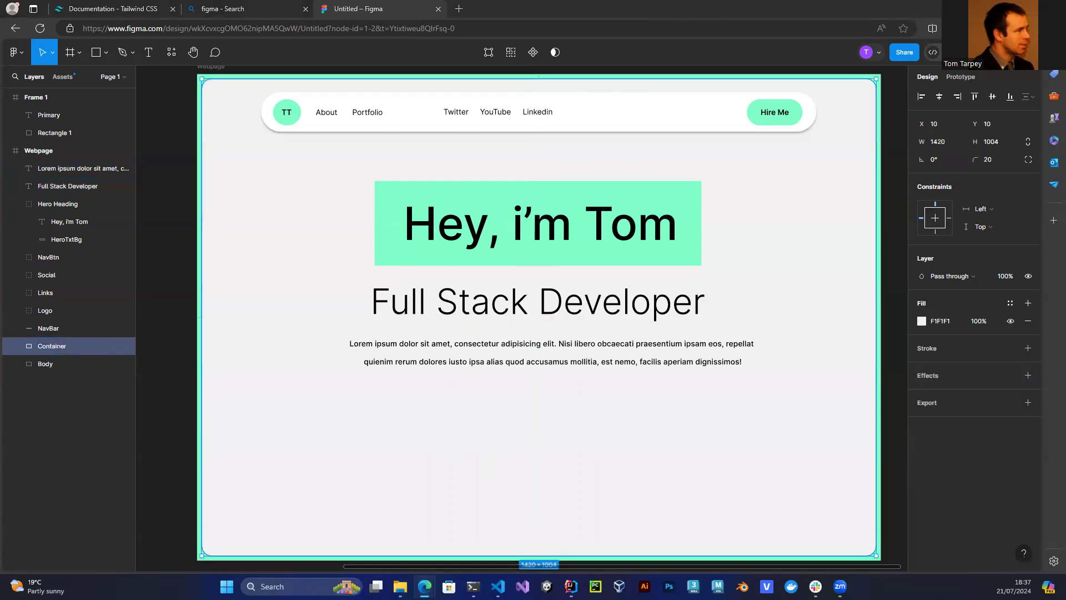
# Change the whole placeholder text's fill colour to grey 868686.
pyautogui.click(734, 367)
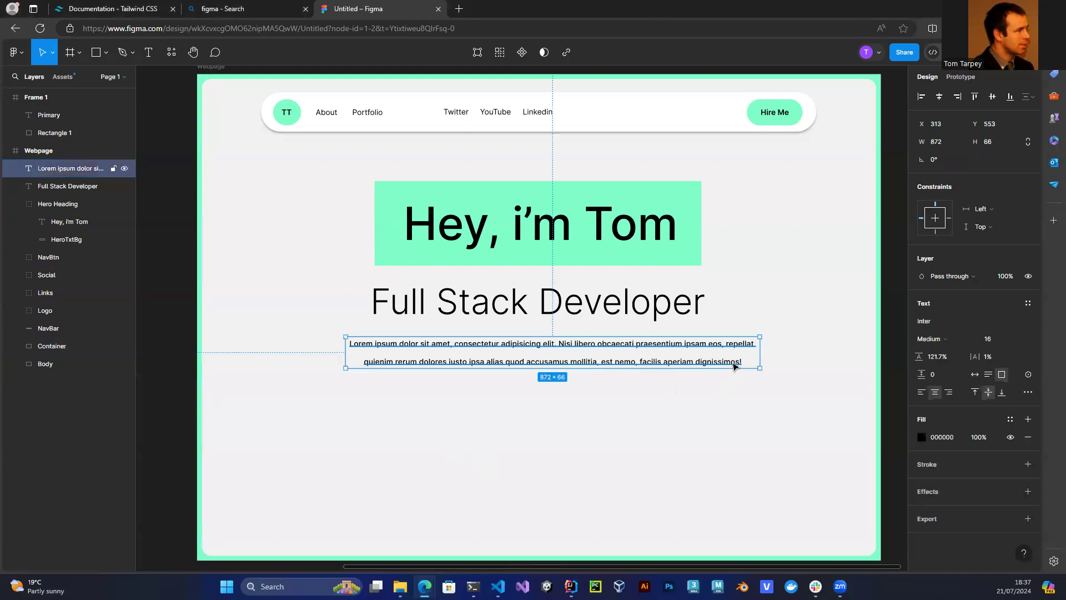
pyautogui.doubleClick(738, 362)
pyautogui.doubleClick(738, 362)
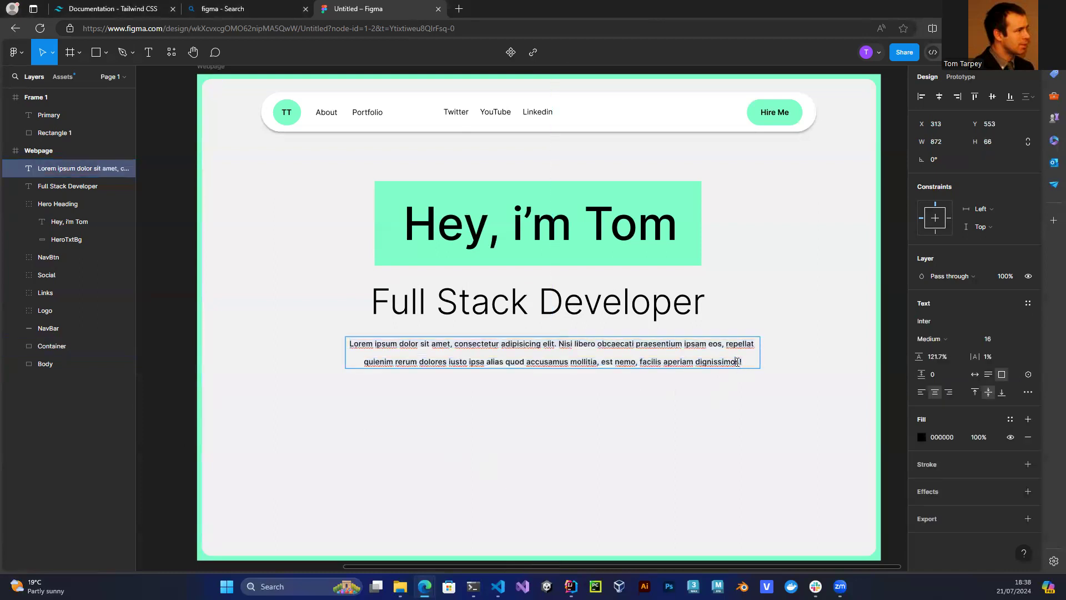
pyautogui.doubleClick(738, 362)
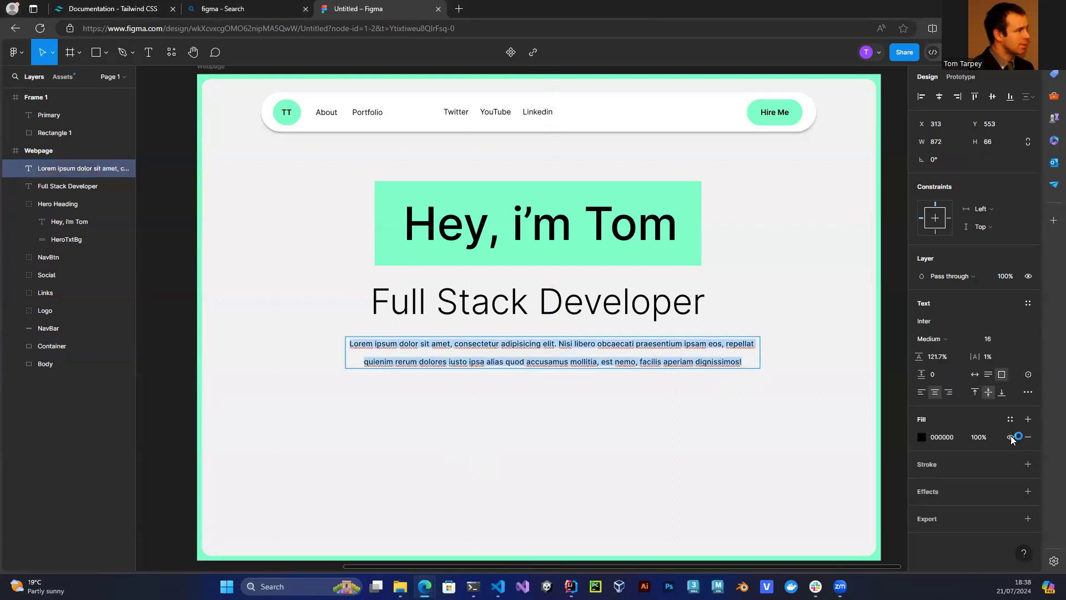
pyautogui.click(922, 438)
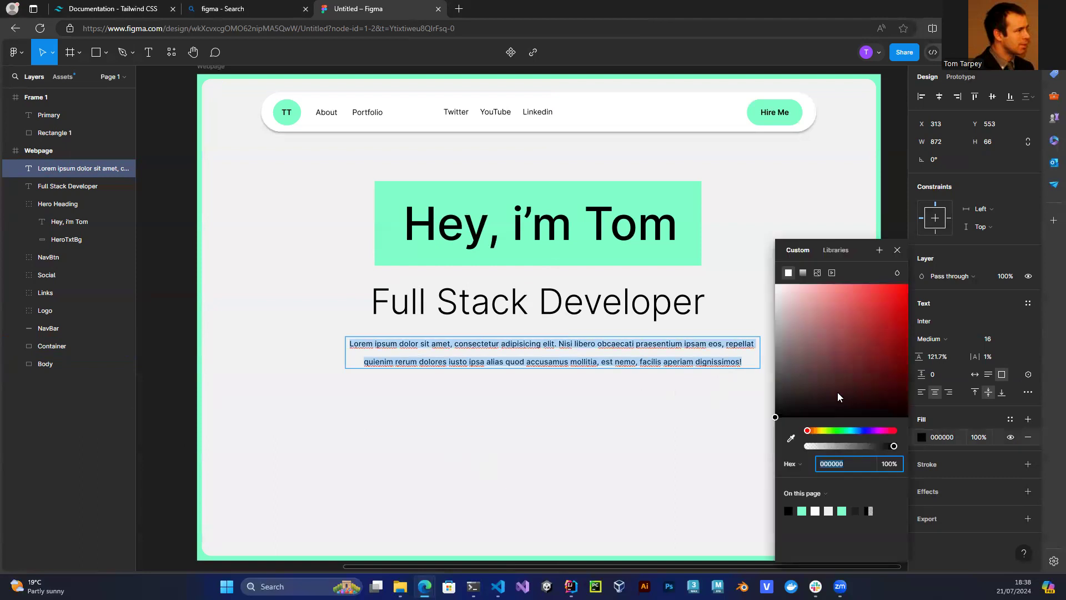
pyautogui.moveTo(776, 391); pyautogui.dragTo(771, 350)
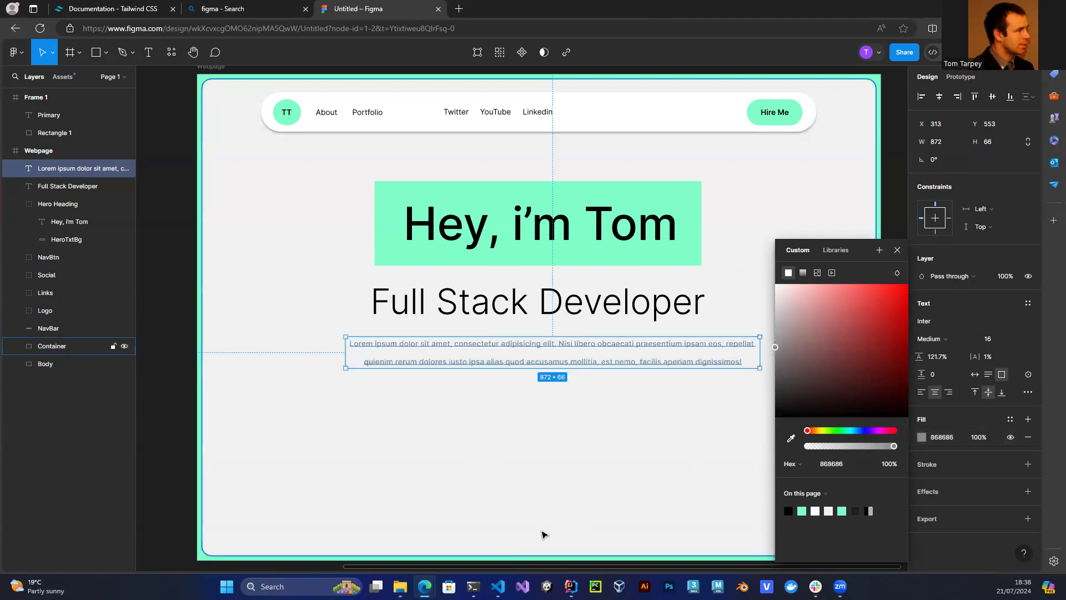
pyautogui.click(773, 431)
pyautogui.click(678, 525)
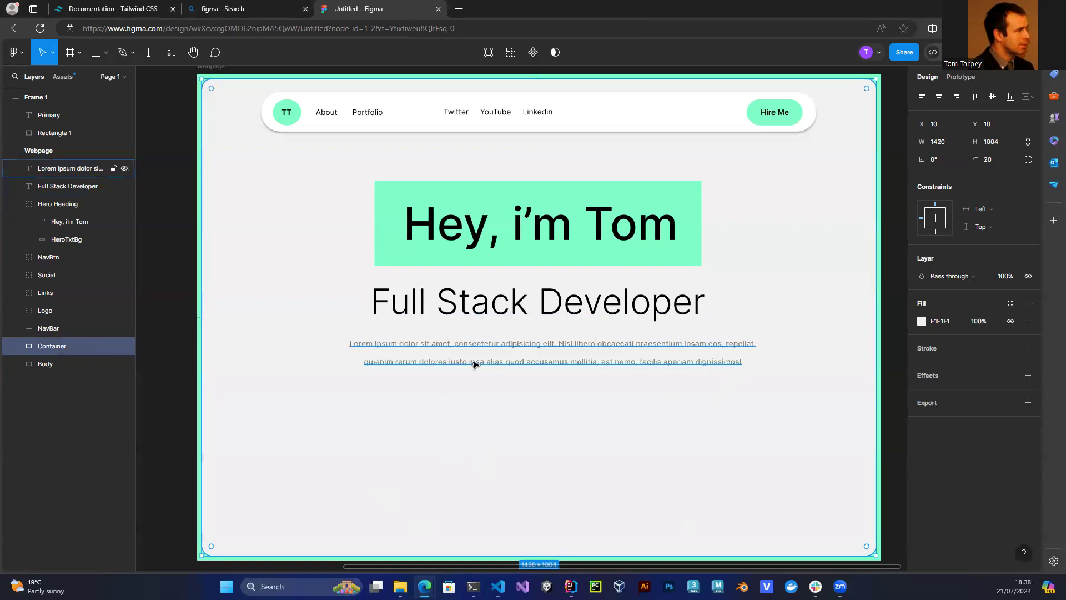
# Undo the accidental Container move and lock the Body and Container layers.
pyautogui.moveTo(475, 364); pyautogui.dragTo(455, 364)
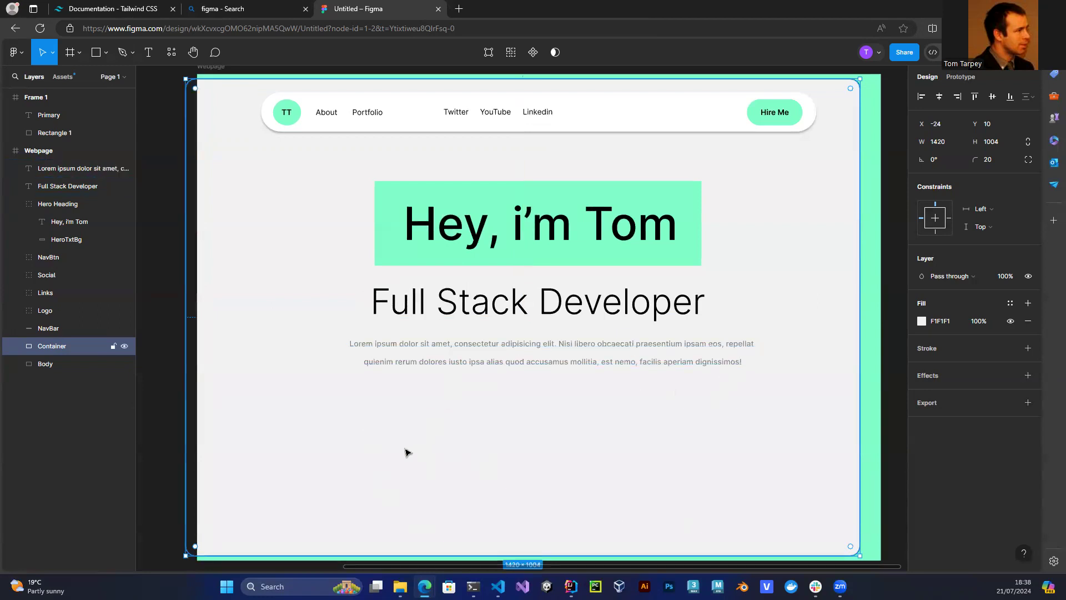
pyautogui.hotkey('ctrl', 'z')
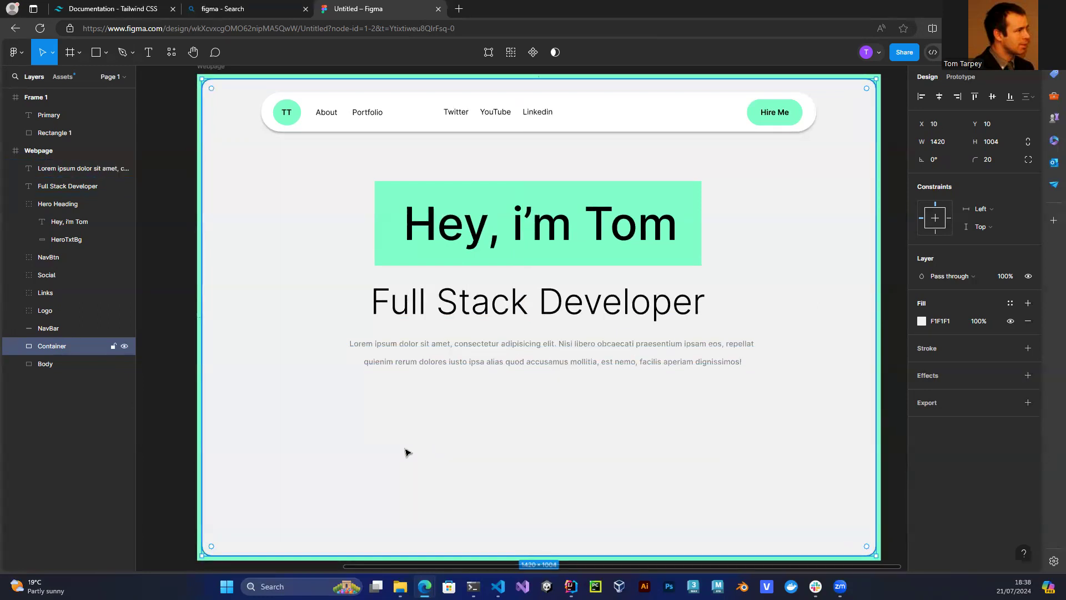
pyautogui.click(57, 363)
pyautogui.click(113, 364)
pyautogui.click(113, 346)
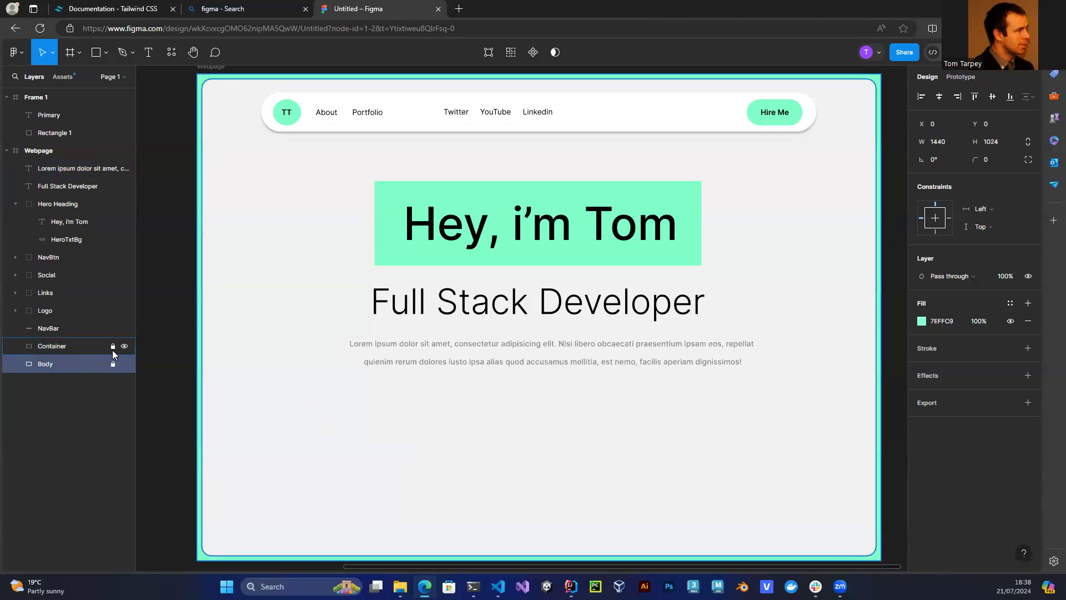
pyautogui.click(171, 419)
# Centre the placeholder text horizontally under the subtitle at X 282, keeping Y 553.
pyautogui.click(454, 364)
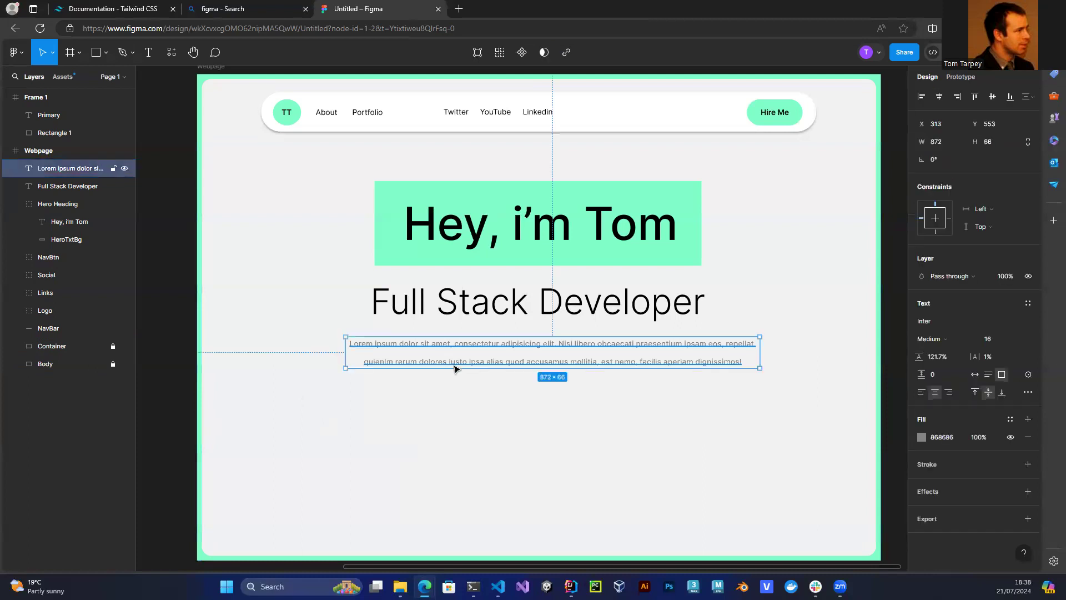
pyautogui.moveTo(459, 367); pyautogui.dragTo(445, 364)
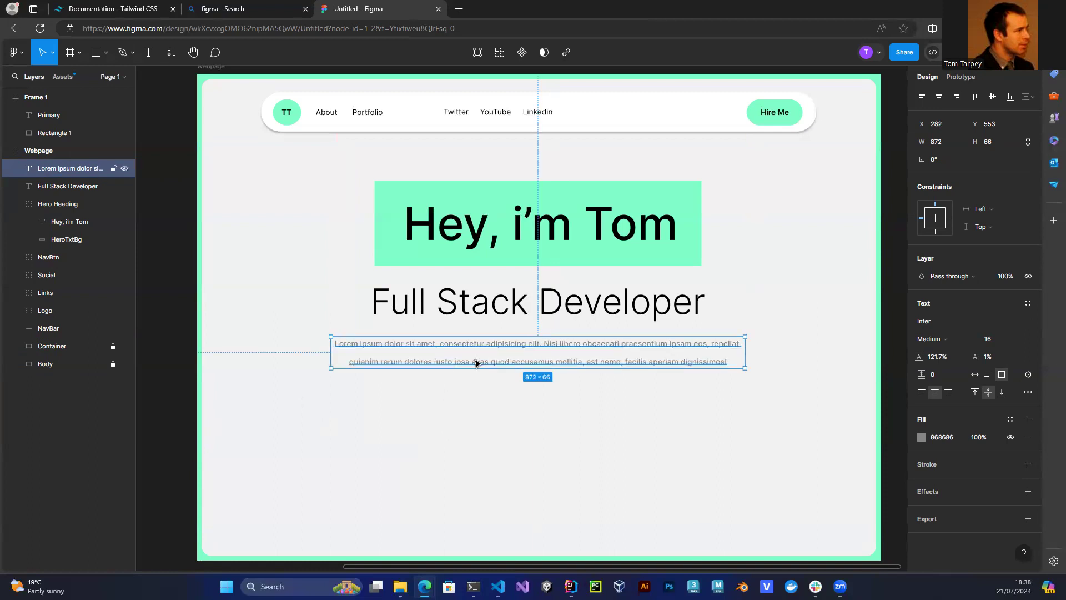
pyautogui.click(462, 445)
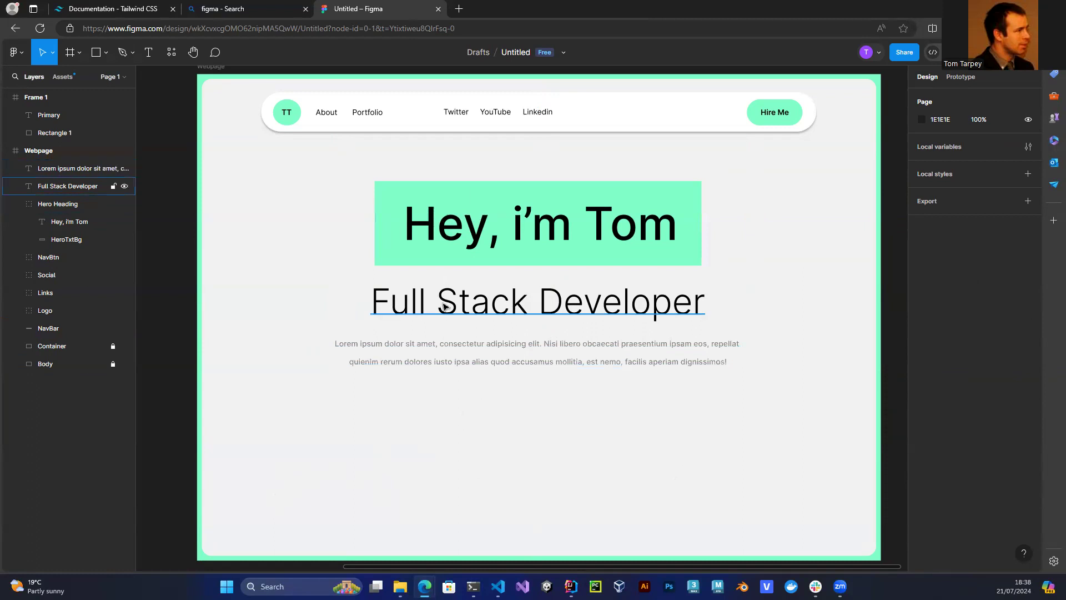
# Move the placeholder text down to Y 590 and the Full Stack Developer subtitle down to Y 451.
pyautogui.click(454, 347)
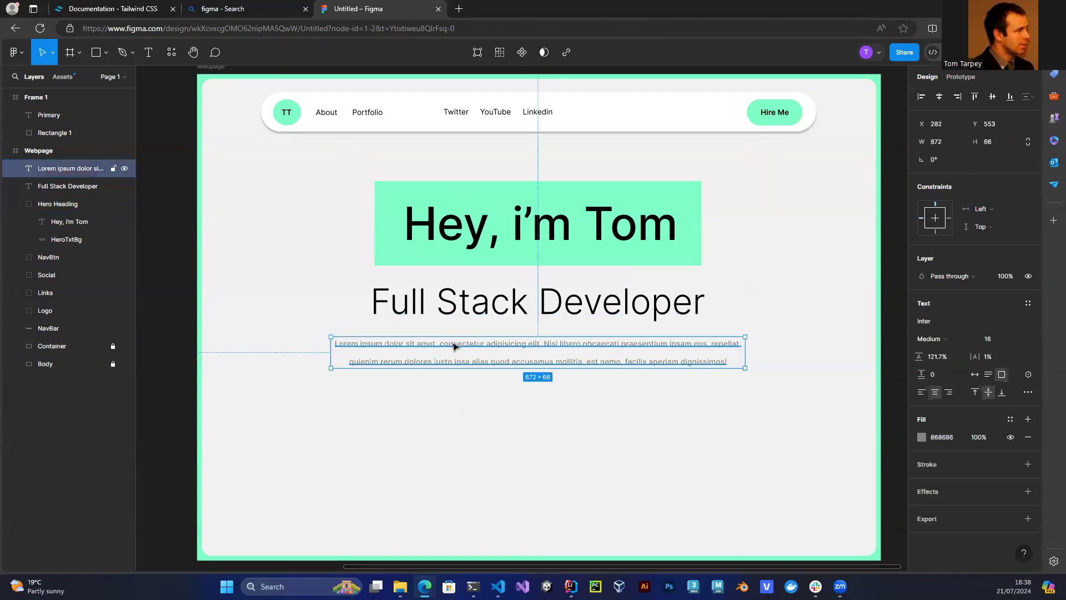
pyautogui.moveTo(454, 350); pyautogui.dragTo(454, 364)
pyautogui.moveTo(467, 314); pyautogui.dragTo(466, 323)
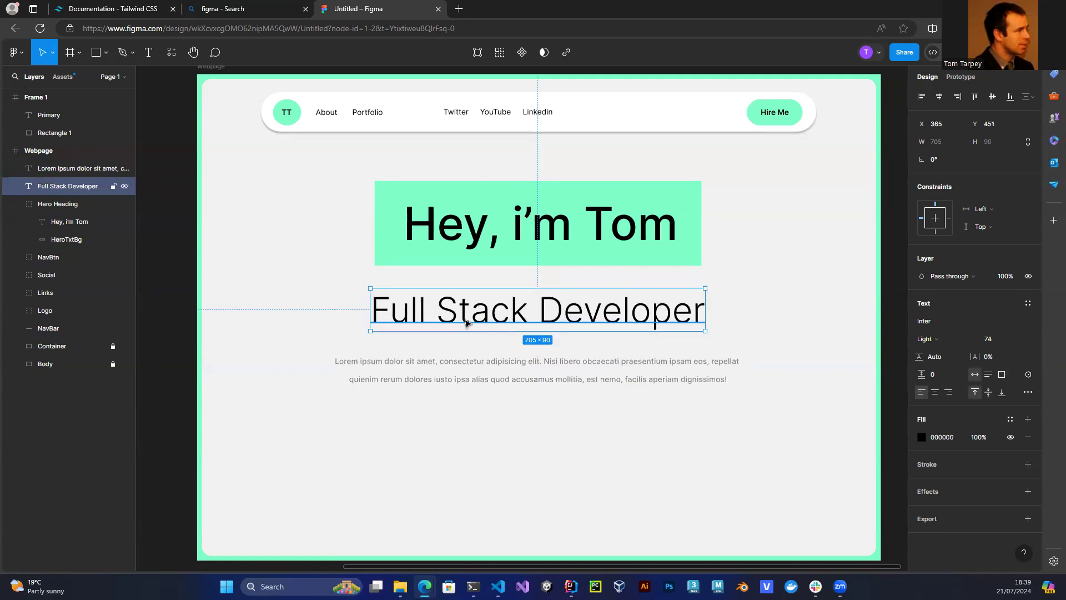
# Fine-tune the vertical spacing by placing the placeholder text at Y 591 and the Full Stack Developer subtitle at Y 452.
pyautogui.click(492, 366)
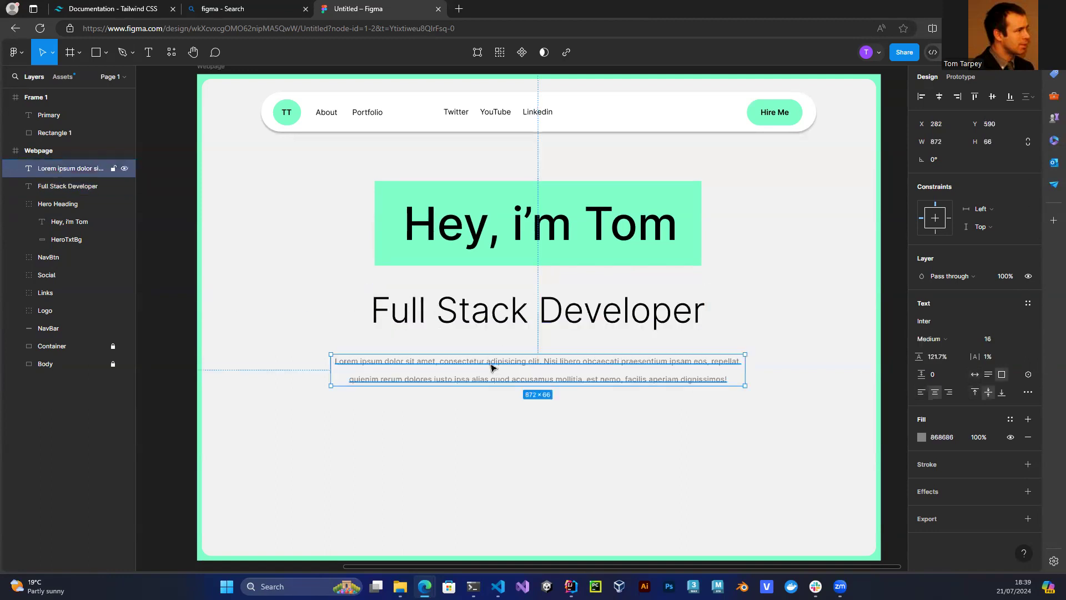
pyautogui.click(491, 325)
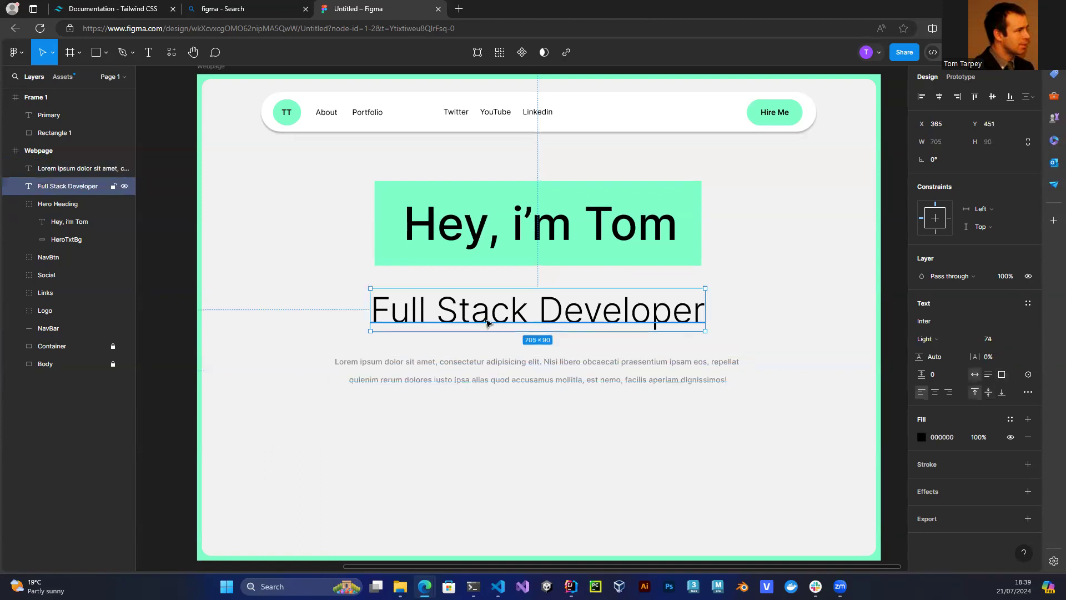
pyautogui.click(485, 365)
pyautogui.moveTo(485, 364)
pyautogui.mouseDown()
pyautogui.moveTo(483, 356)
pyautogui.moveTo(484, 366)
pyautogui.mouseUp()
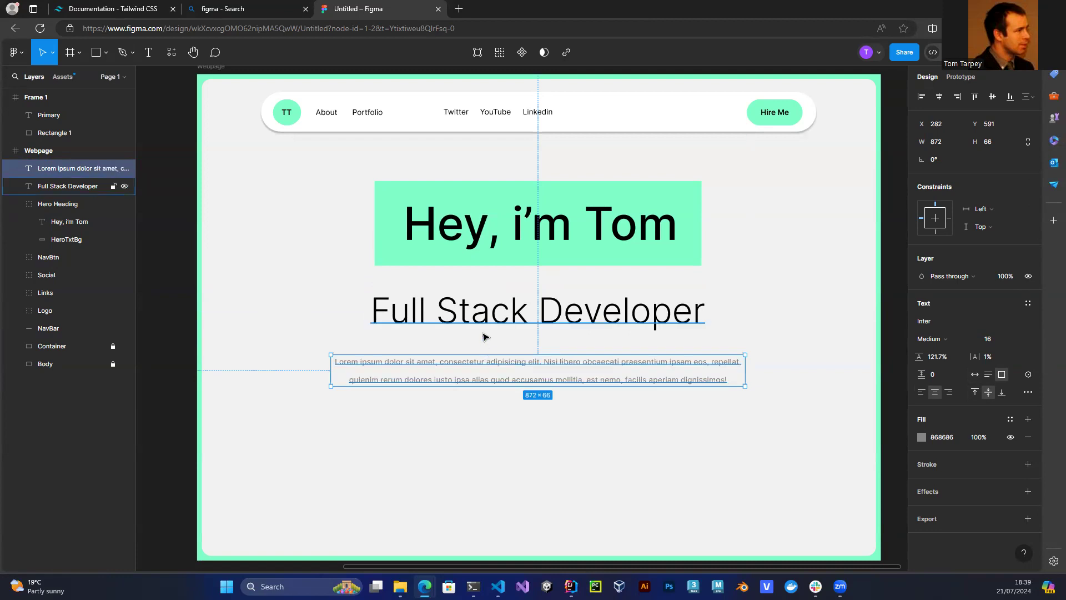
pyautogui.click(412, 478)
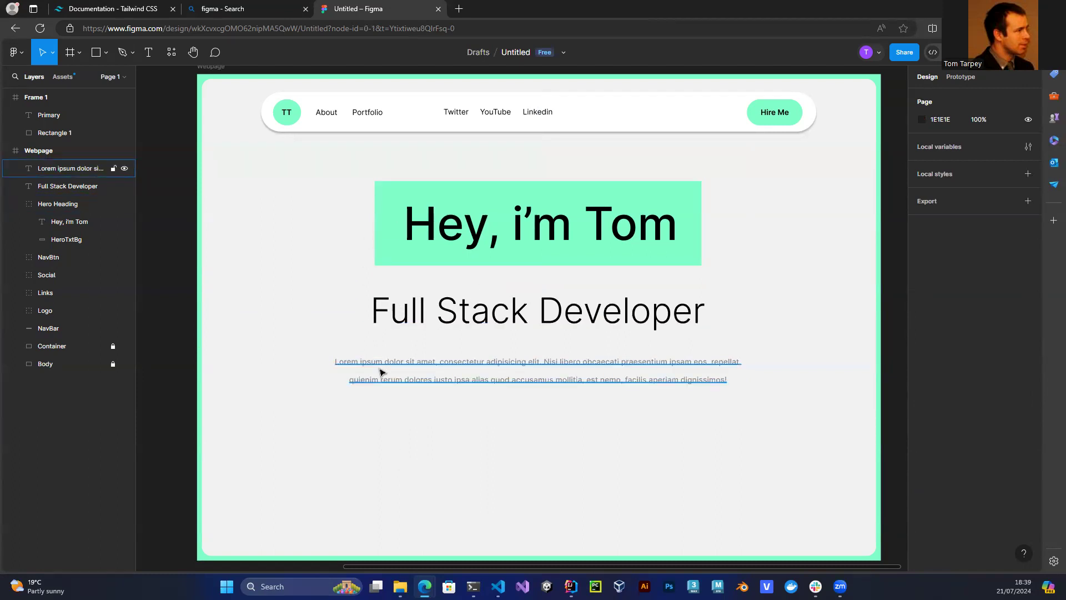
pyautogui.click(503, 317)
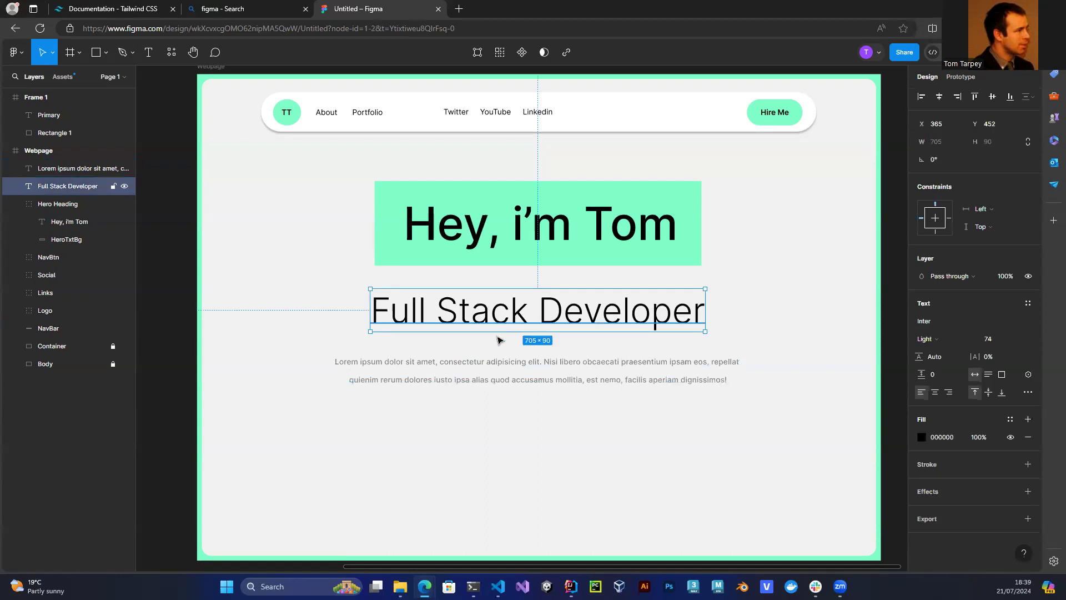
# Move the Full Stack Developer subtitle up about 8 px towards the heading box.
pyautogui.press('Up')
pyautogui.press('Up')
pyautogui.press('Up')
pyautogui.press('Up')
pyautogui.press('Up')
pyautogui.press('Up')
pyautogui.press('Up')
pyautogui.press('Up')
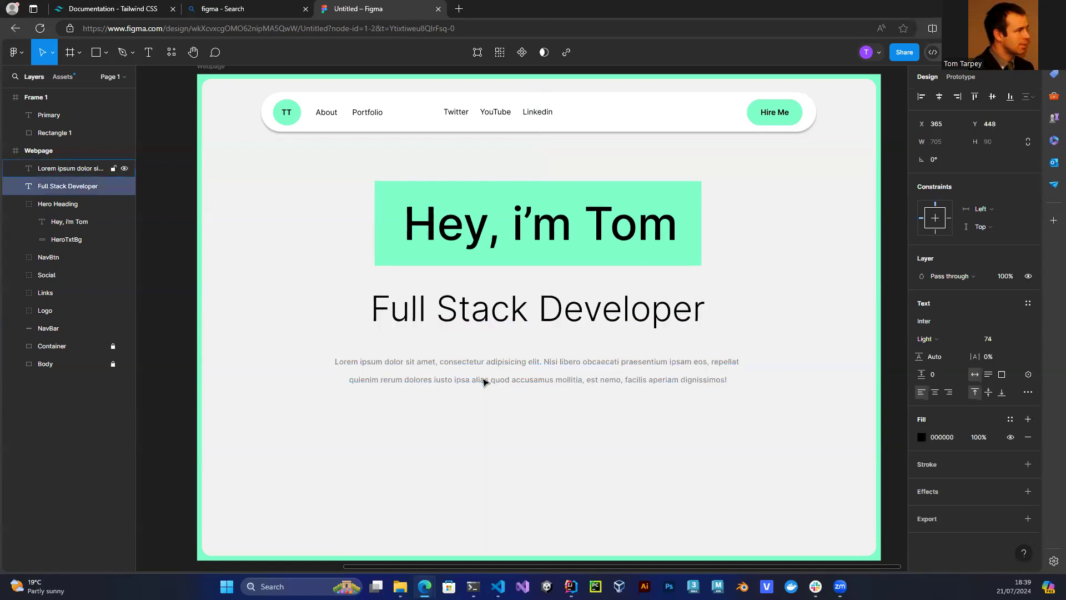
# Move the grey placeholder text up to about Y 582, closer to the subtitle.
pyautogui.click(493, 365)
pyautogui.press('Up')
pyautogui.press('Up')
pyautogui.press('Up')
pyautogui.press('Up')
pyautogui.press('Up')
pyautogui.press('Up')
pyautogui.press('Up')
pyautogui.press('Up')
pyautogui.press('Up')
pyautogui.press('Up')
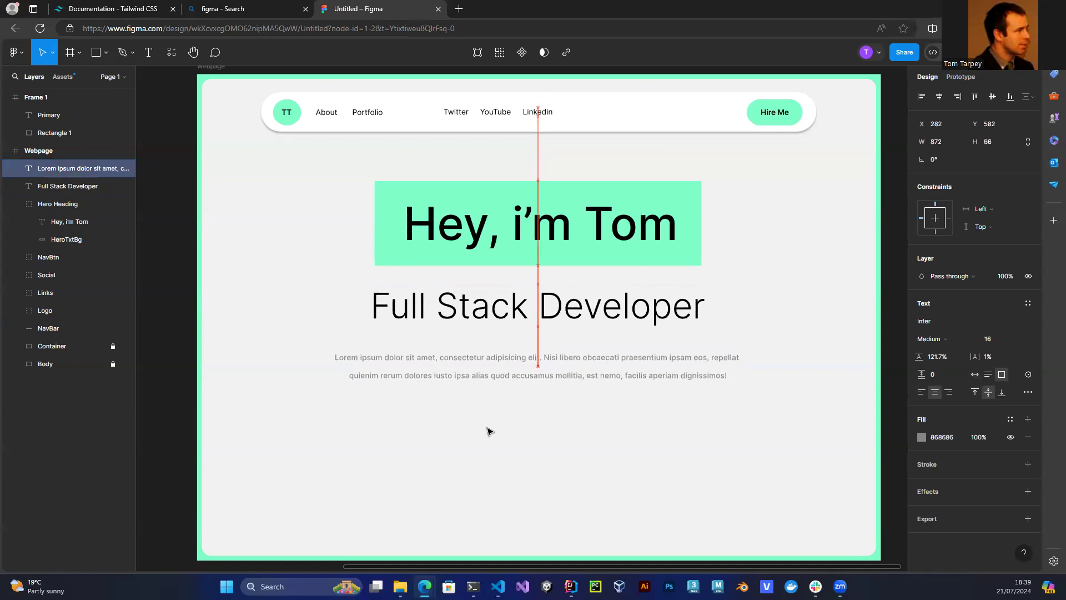
pyautogui.click(499, 442)
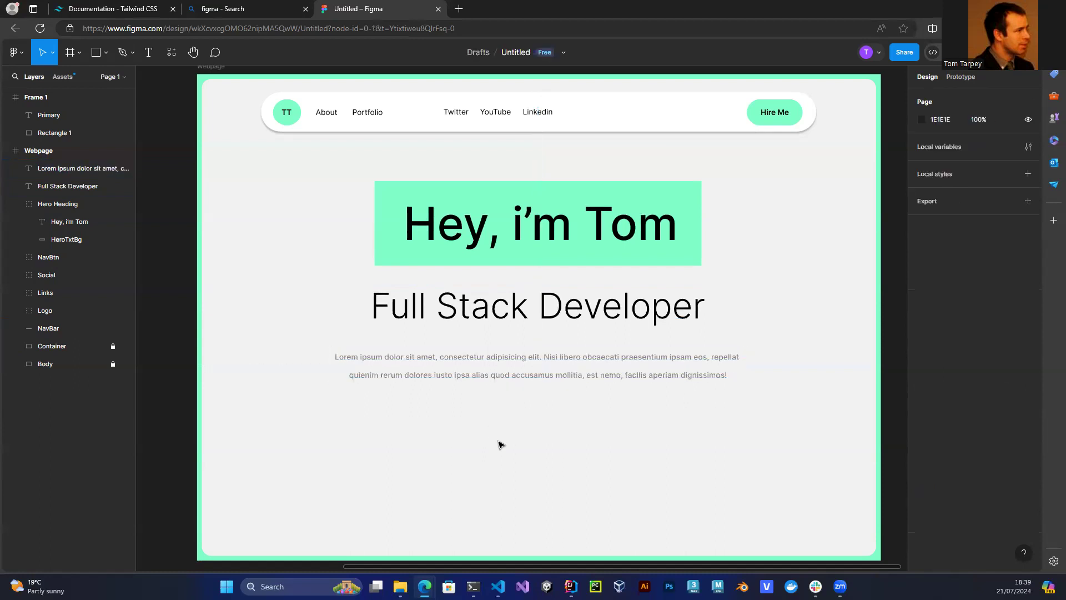
# Tighten the gap under the heading box by moving the Full Stack Developer subtitle up to Y 435.
pyautogui.click(481, 312)
pyautogui.press('Up')
pyautogui.press('Up')
pyautogui.press('Up')
pyautogui.press('Up')
pyautogui.press('Up')
pyautogui.press('Up')
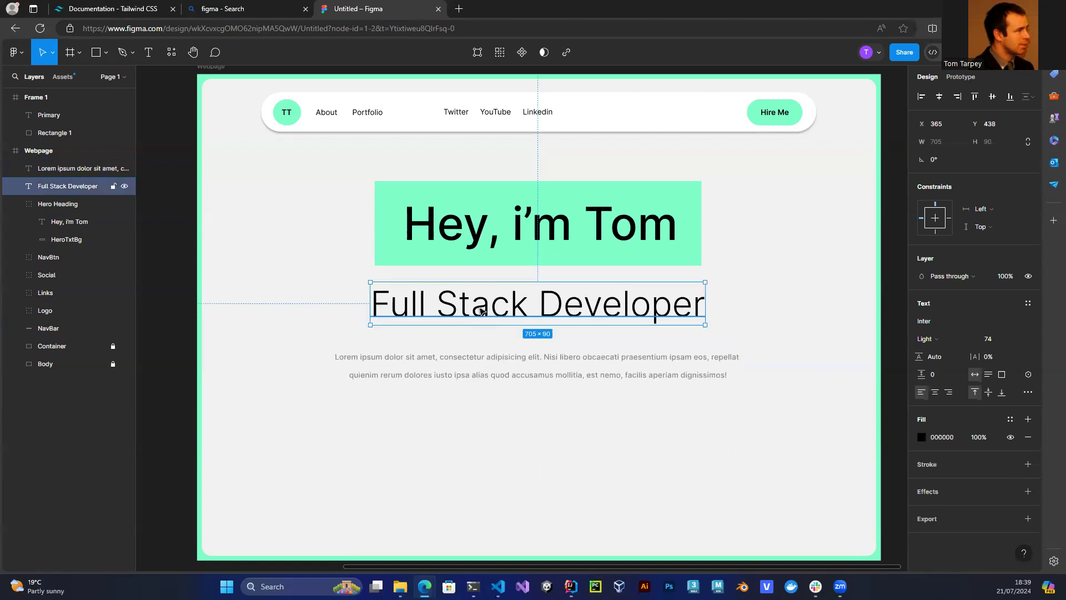
pyautogui.press('Escape')
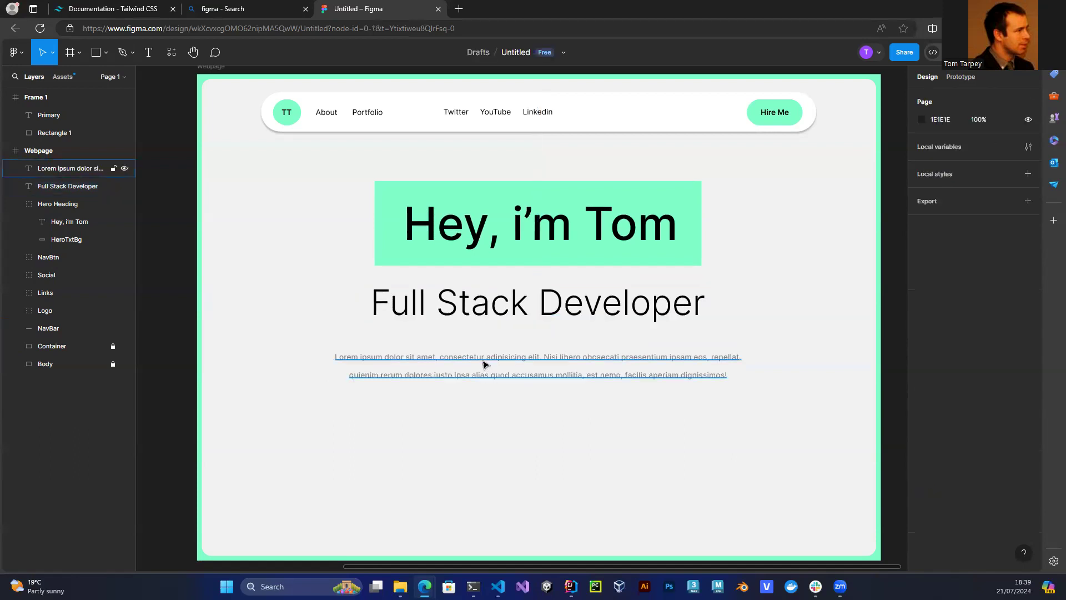
# Move the grey placeholder text up to Y 565, keeping it at X 282 under the subtitle.
pyautogui.click(483, 365)
pyautogui.press('Up')
pyautogui.press('Up')
pyautogui.press('Up')
pyautogui.press('Up')
pyautogui.press('Up')
pyautogui.press('Up')
pyautogui.press('Up')
pyautogui.press('Up')
pyautogui.press('Up')
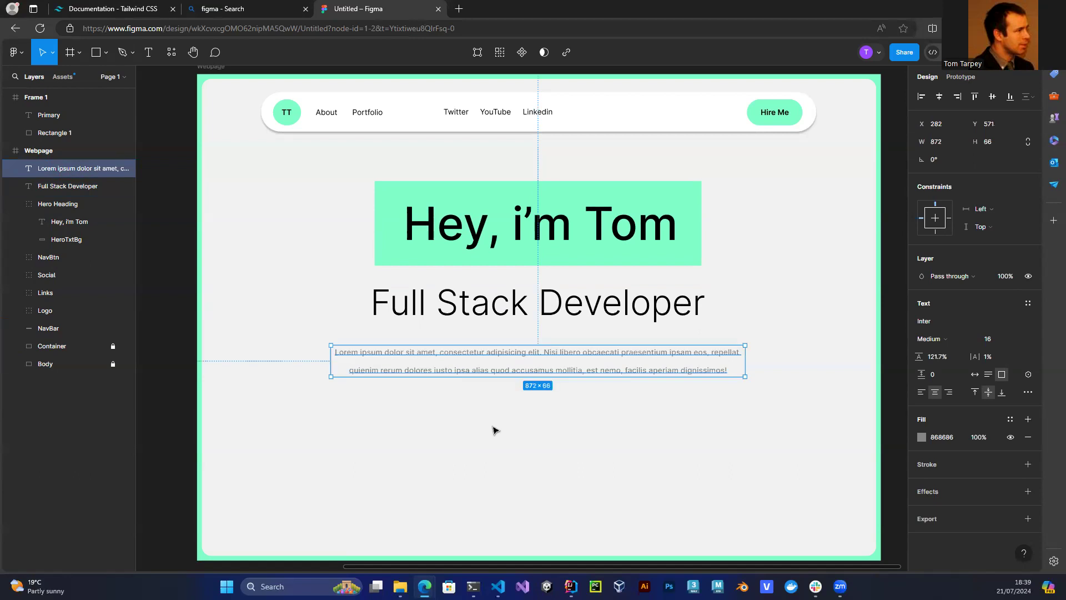
pyautogui.press('Up')
pyautogui.press('Up')
pyautogui.press('Escape')
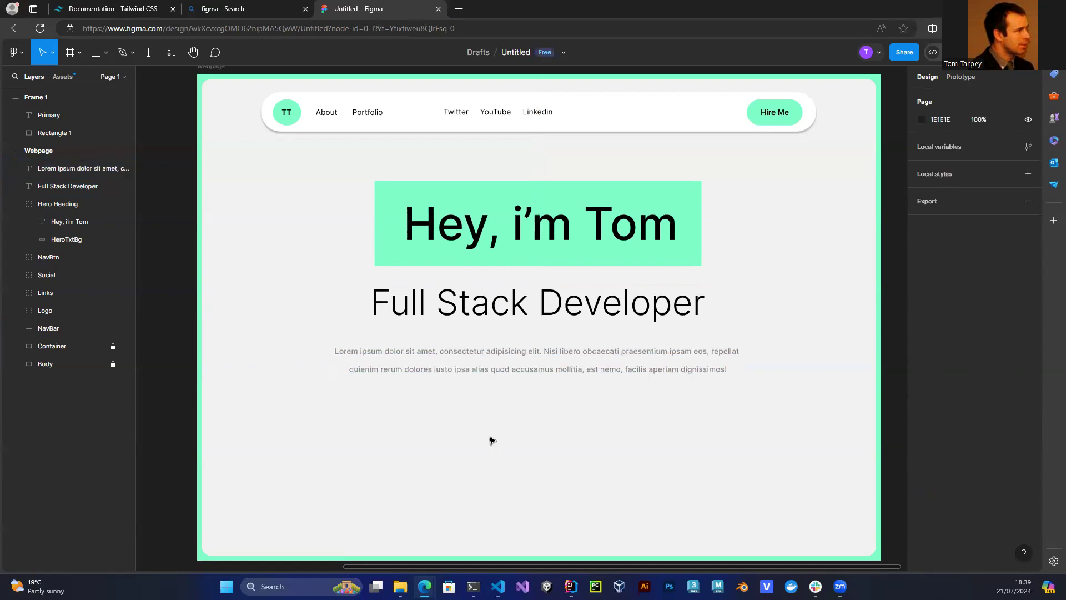
pyautogui.click(481, 356)
pyautogui.press('Up')
pyautogui.press('Up')
pyautogui.press('Up')
pyautogui.click(509, 436)
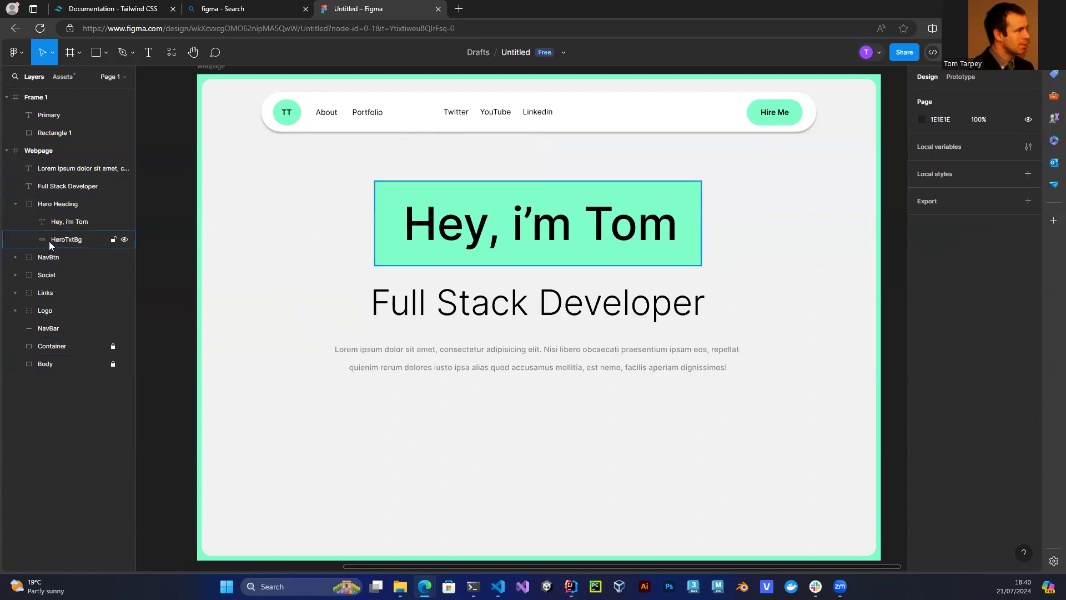
# Collapse the Hero Heading group and group it with the Full Stack Developer subtitle and the lorem ipsum text.
pyautogui.click(16, 204)
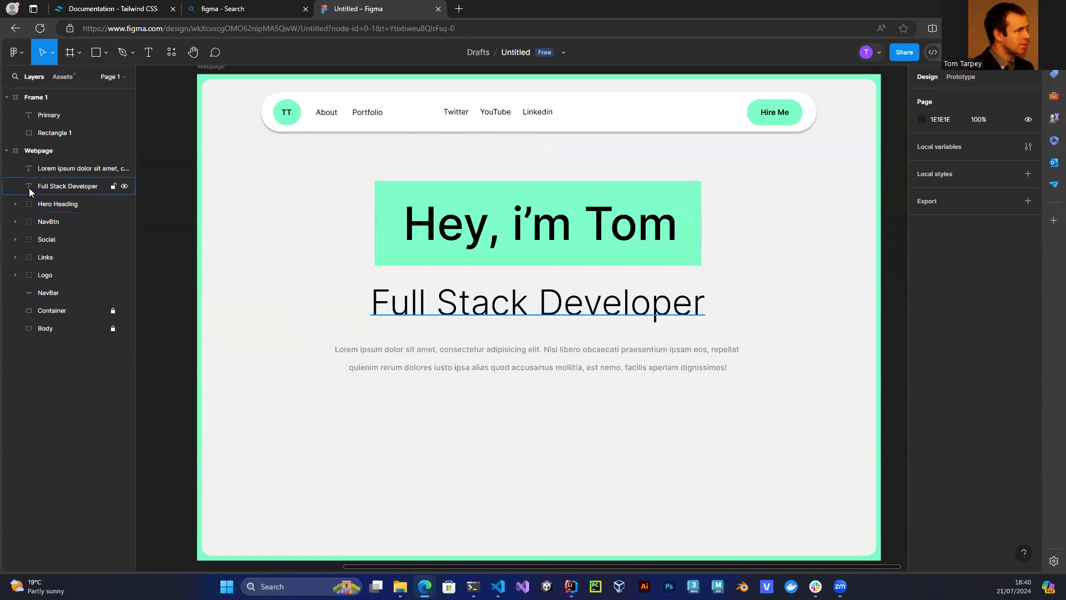
pyautogui.click(48, 170)
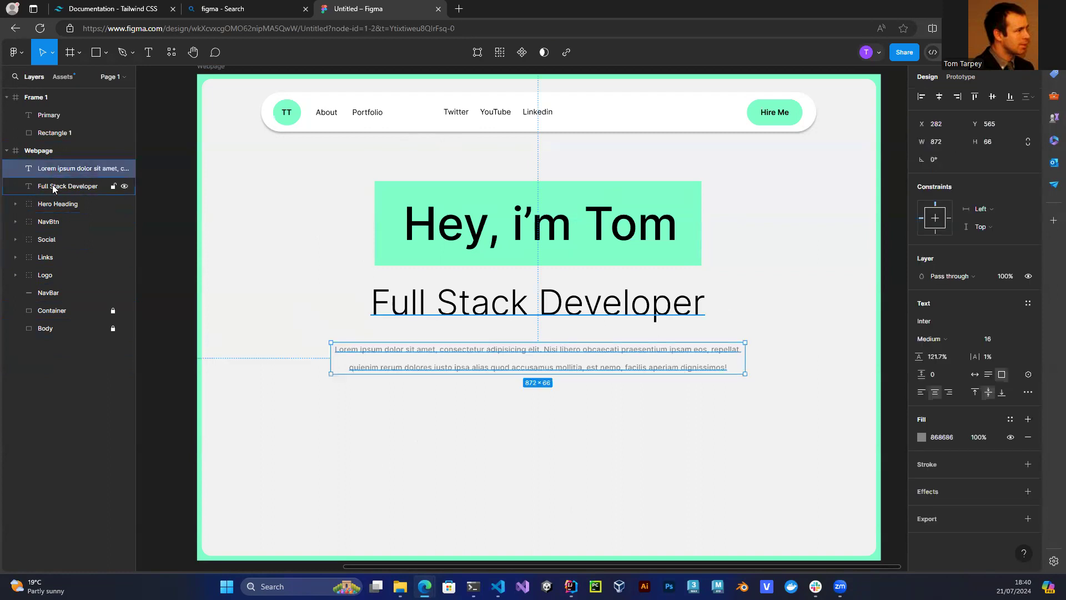
pyautogui.click(52, 190)
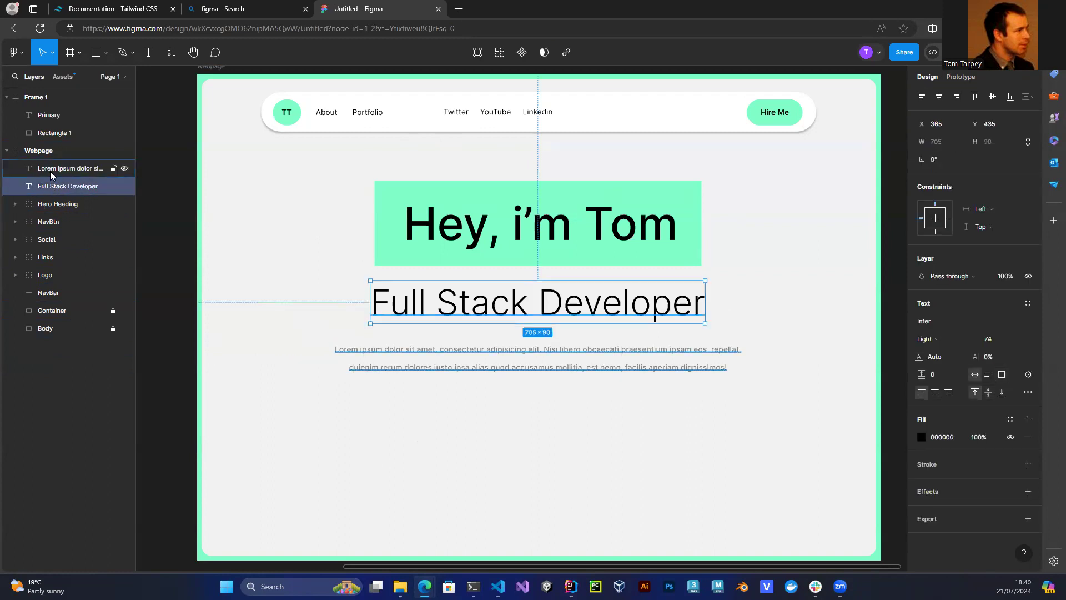
pyautogui.click(50, 170)
pyautogui.keyDown('shift'); pyautogui.click(49, 186); pyautogui.keyUp('shift')
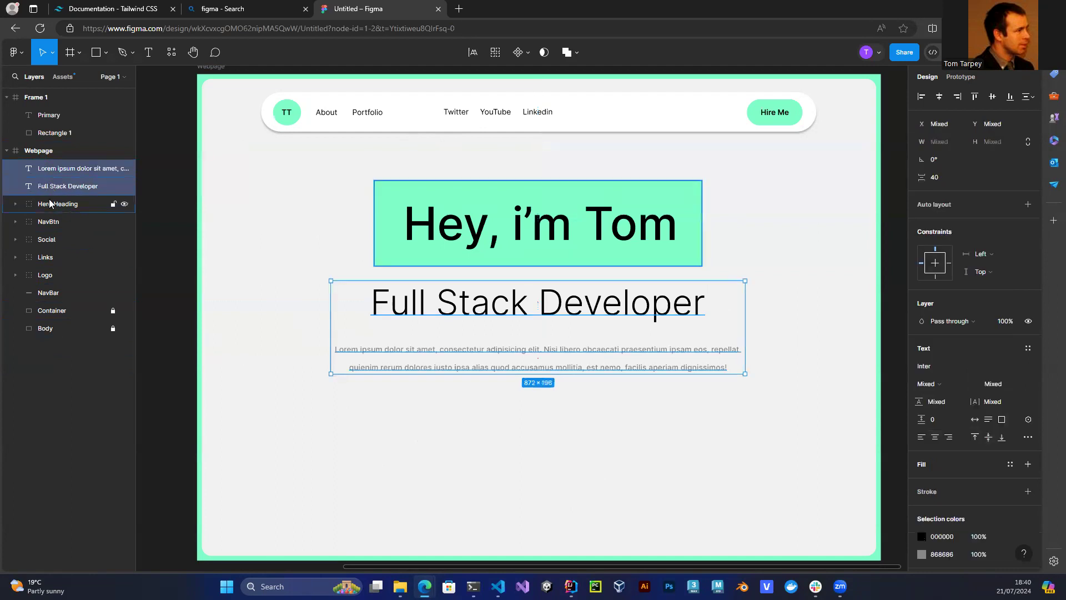
pyautogui.keyDown('shift'); pyautogui.click(49, 203); pyautogui.keyUp('shift')
pyautogui.hotkey('ctrl', 'g')
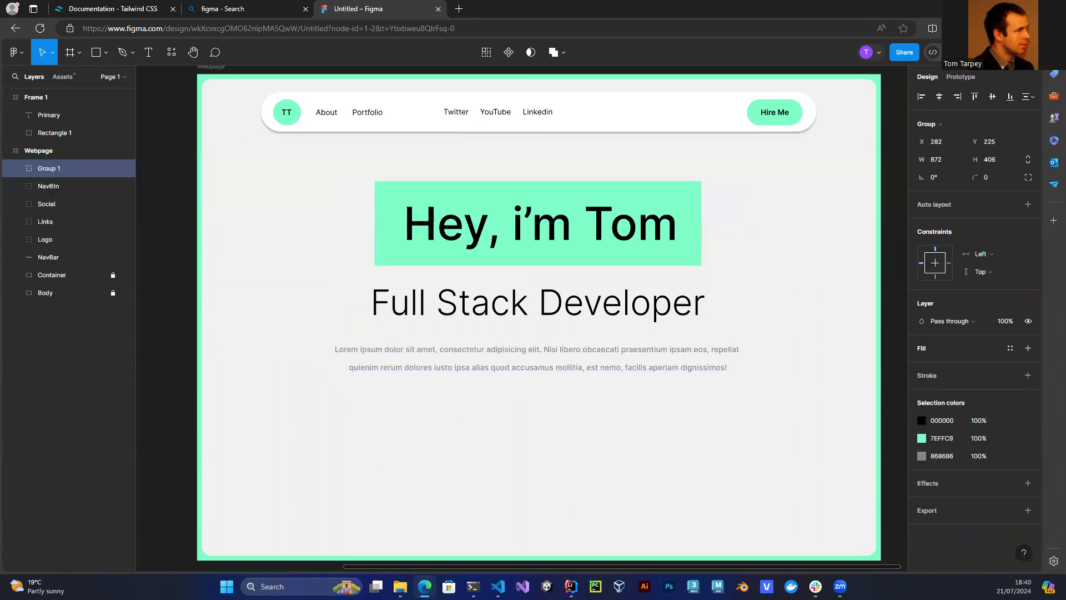
# Rename the new hero group as HeroSection.
pyautogui.click(49, 172)
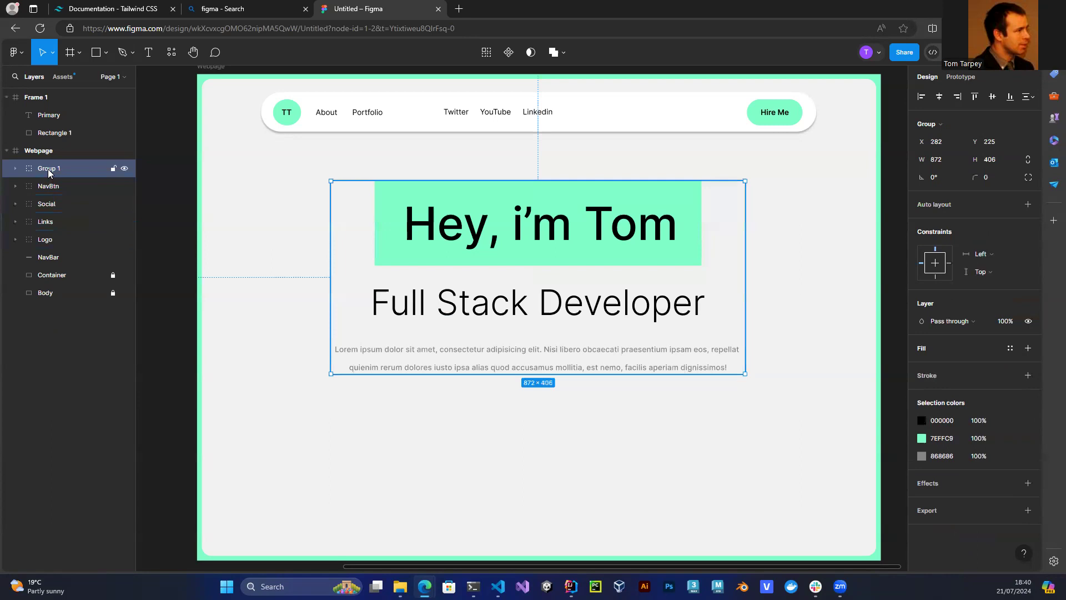
pyautogui.doubleClick(49, 172)
pyautogui.write('HeroSection')
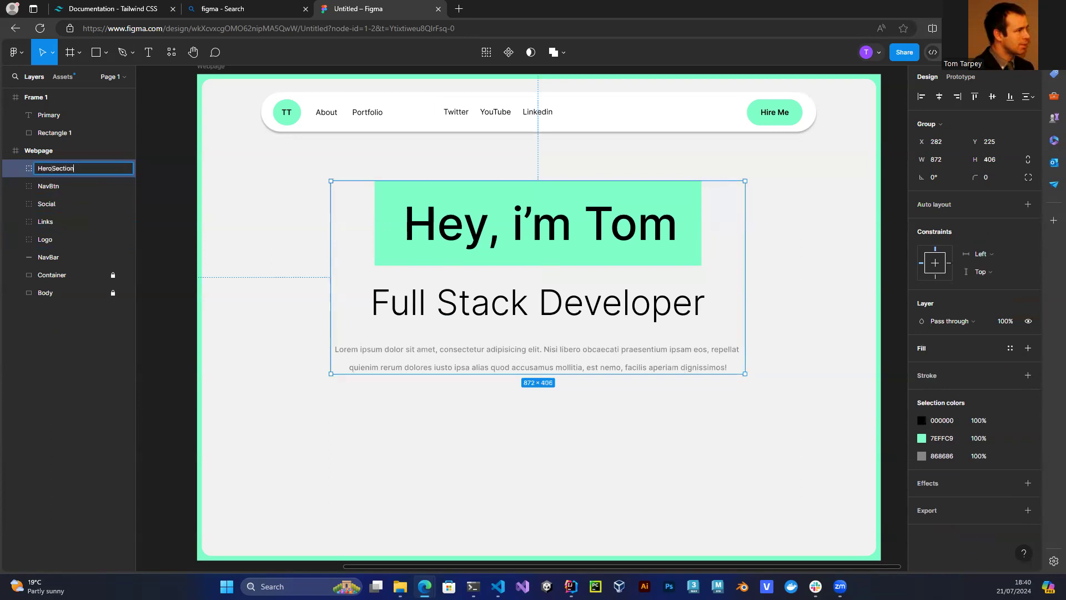
pyautogui.press('Return')
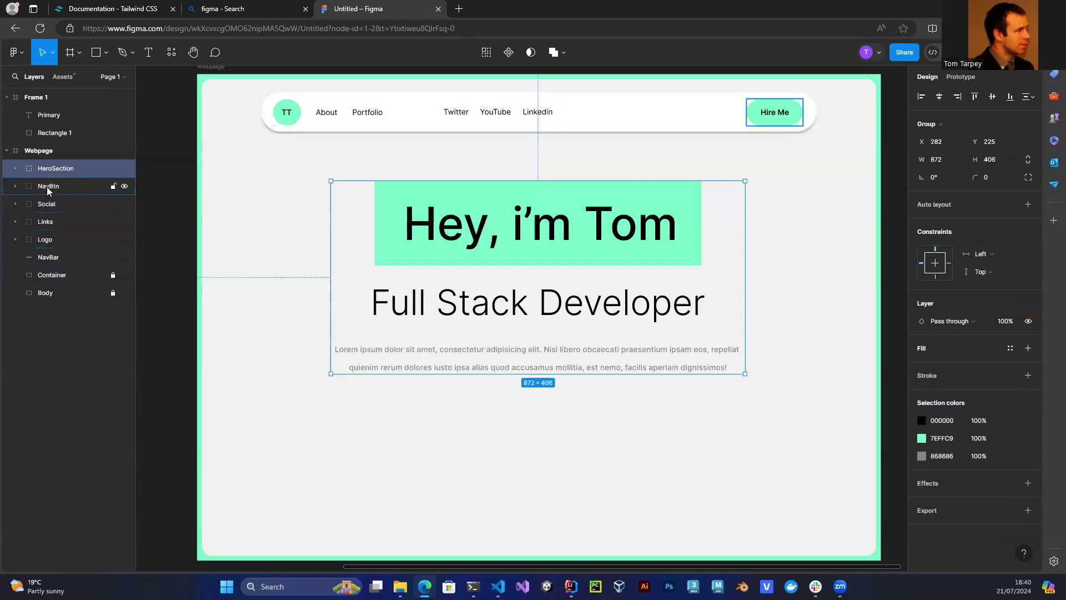
# Rename the white navigation bar background layer as NavBarBg.
pyautogui.click(42, 257)
pyautogui.doubleClick(46, 257)
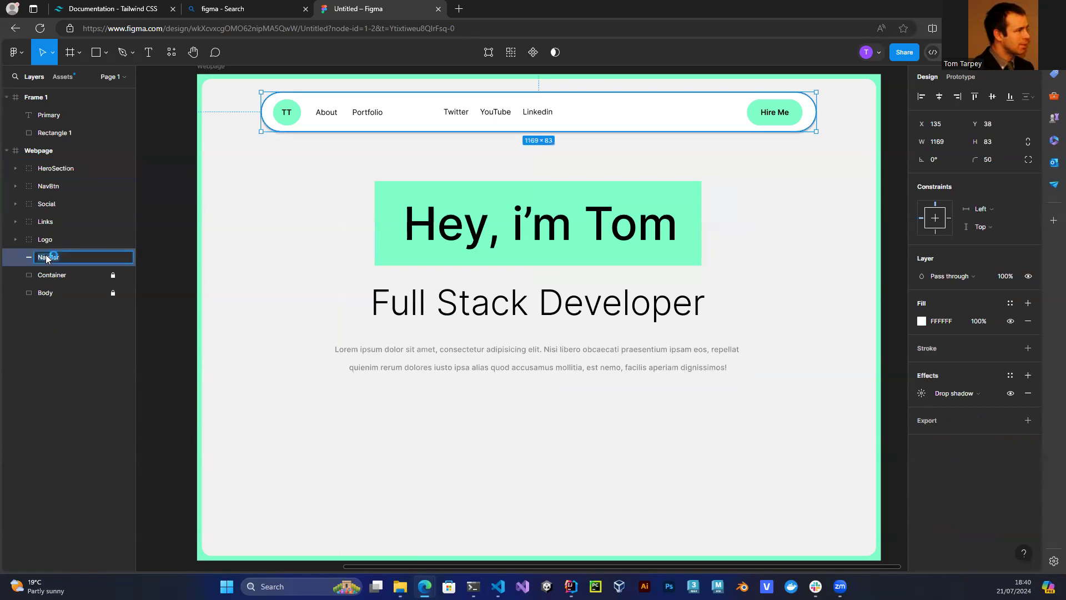
pyautogui.click(63, 257)
pyautogui.write('Bg')
pyautogui.press('Return')
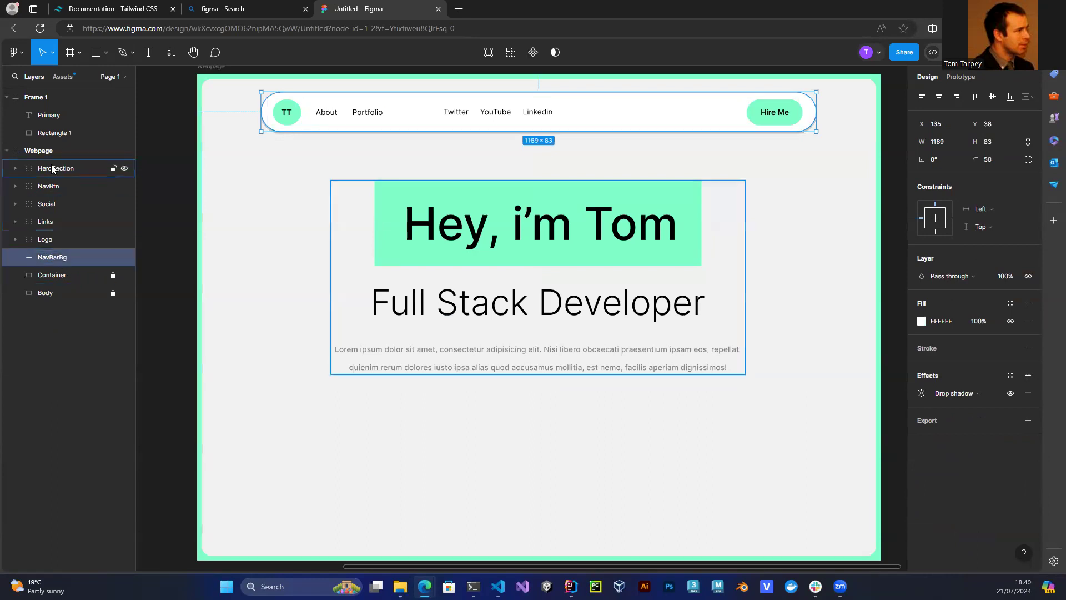
# Group the NavBtn, Social, Links, Logo and NavBarBg layers and name the group NavBar.
pyautogui.keyDown('shift'); pyautogui.click(49, 188); pyautogui.keyUp('shift')
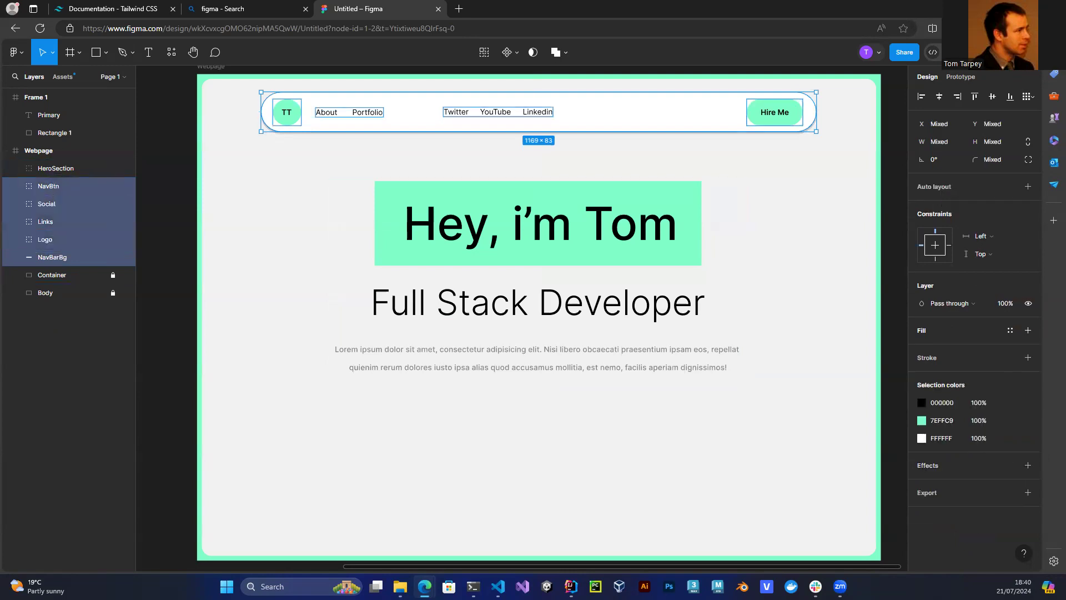
pyautogui.hotkey('ctrl', 'g')
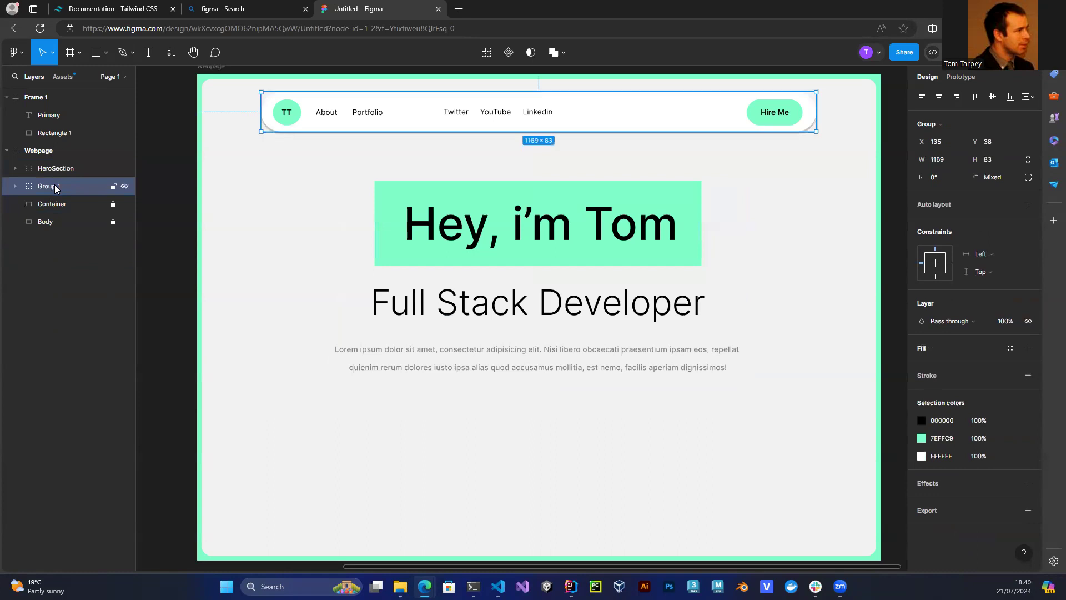
pyautogui.hotkey('ctrl', 'r')
pyautogui.write('N')
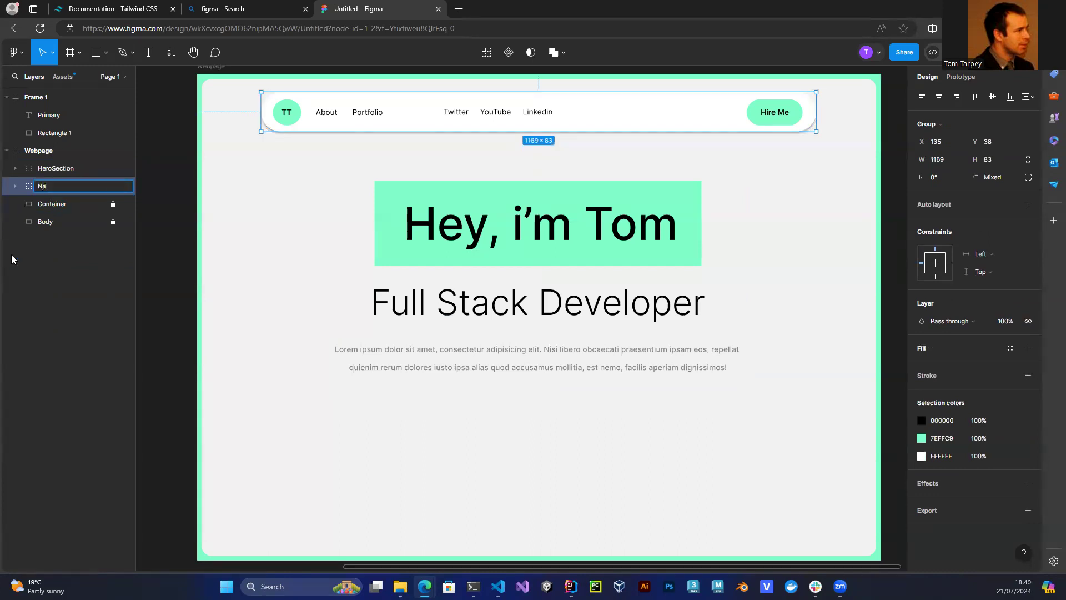
pyautogui.press('Return')
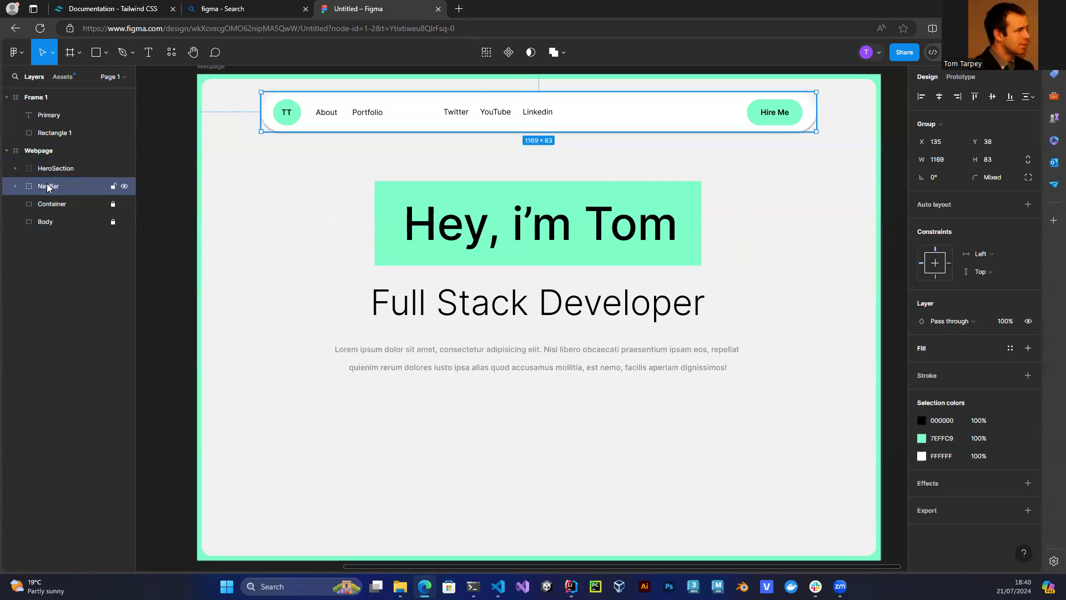
# Move the NavBar group above HeroSection in the layer order and lock both groups.
pyautogui.moveTo(48, 187); pyautogui.dragTo(49, 173)
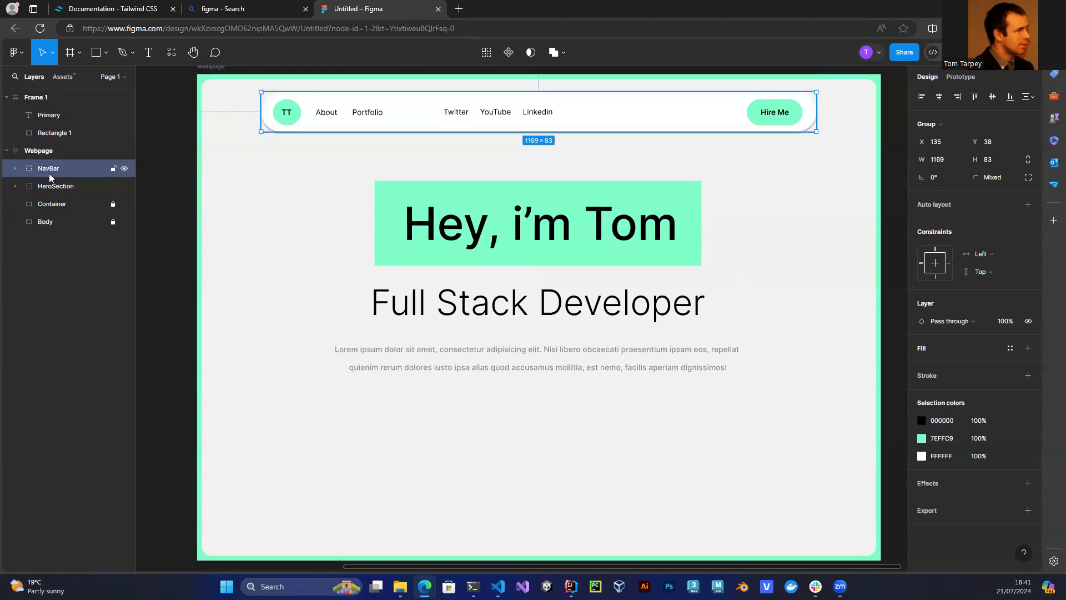
pyautogui.click(64, 390)
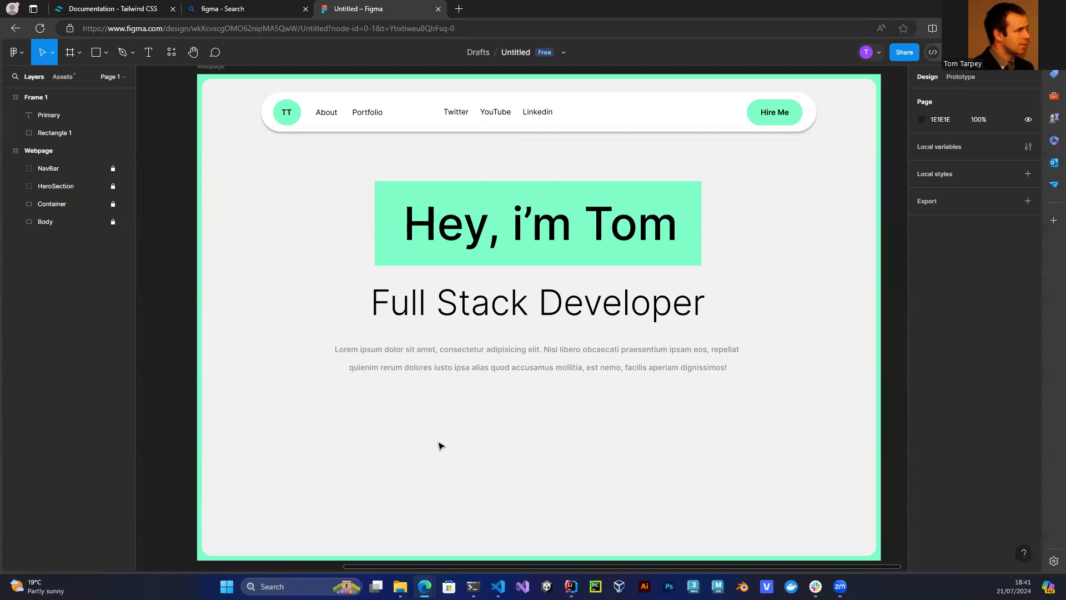
# Open GitHub in a new browser tab and examine the account's profile page, including its languages, tools and stats sections.
pyautogui.click(459, 9)
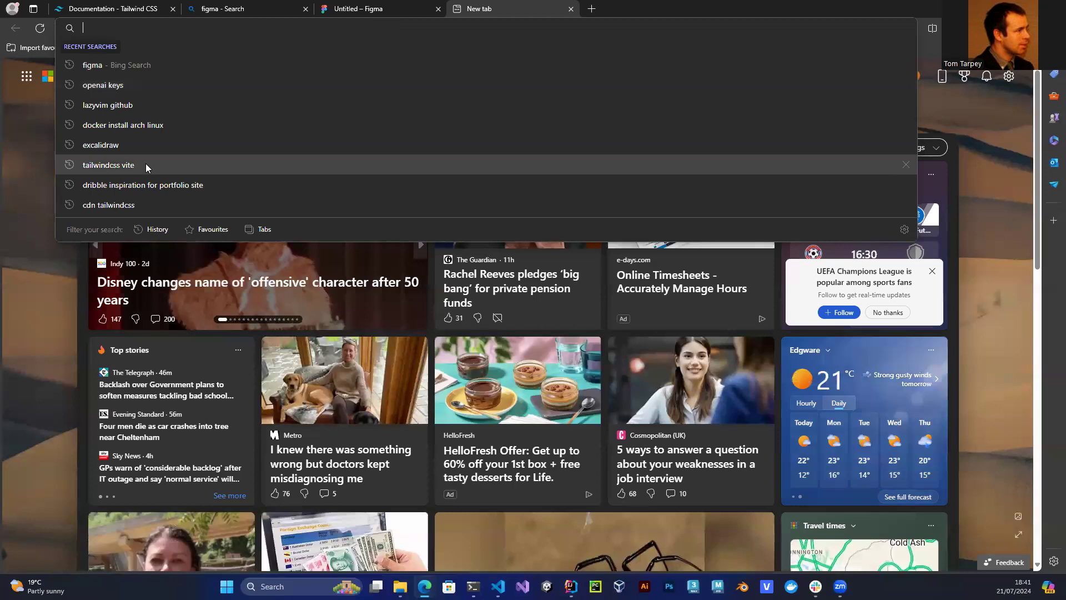
pyautogui.write('github')
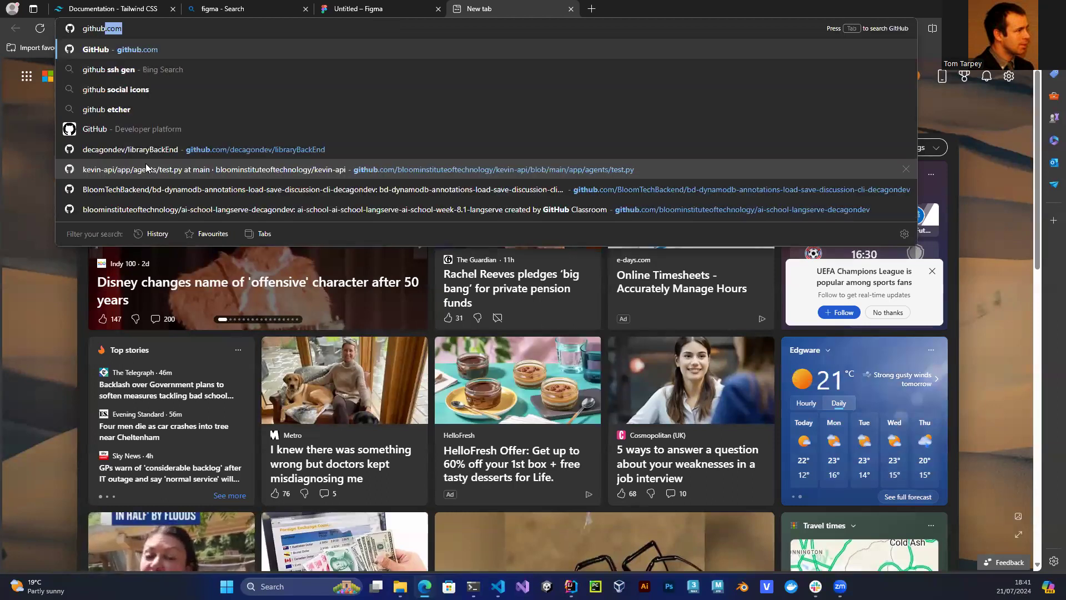
pyautogui.press('Return')
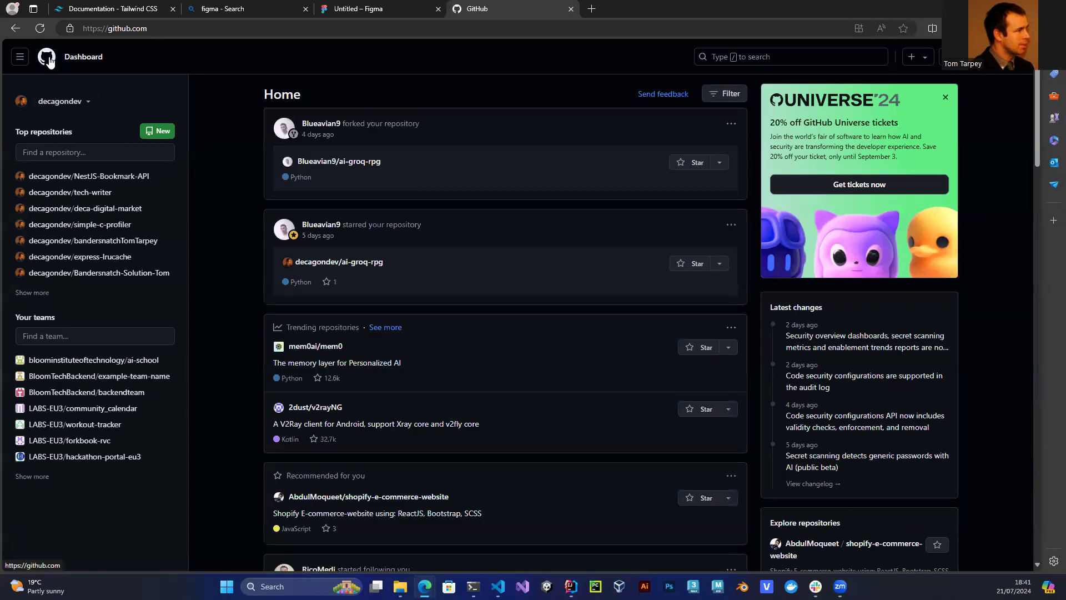
pyautogui.click(1017, 58)
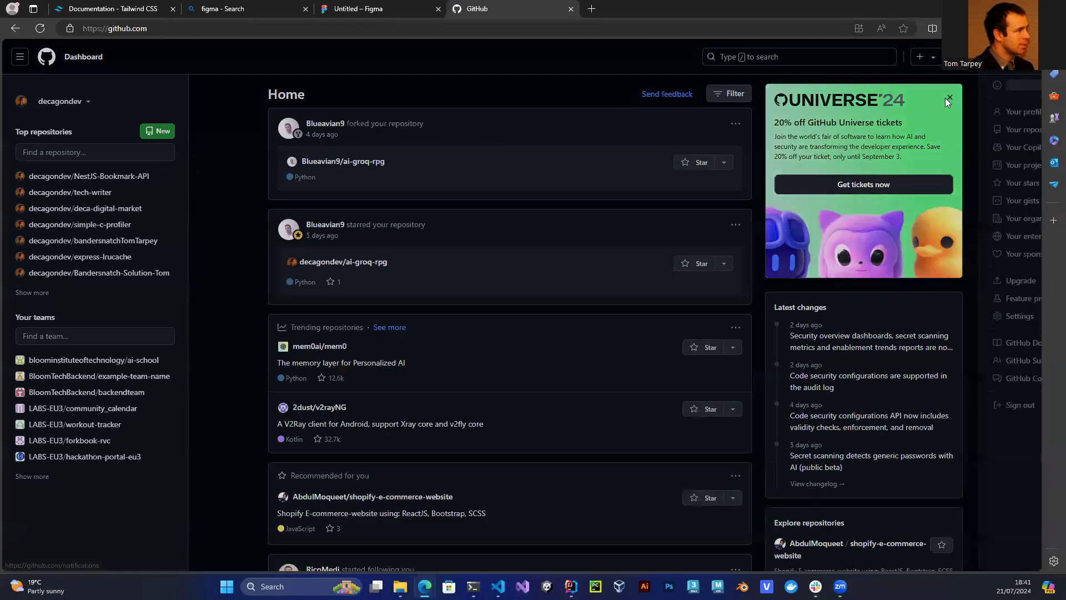
pyautogui.click(917, 112)
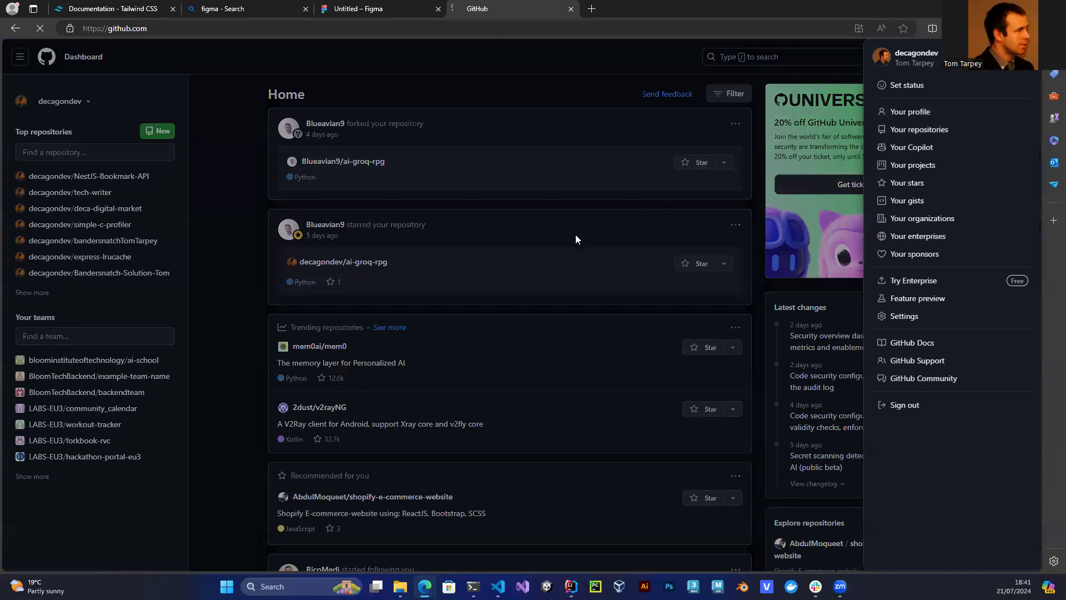
pyautogui.scroll(-3, 543, 264)
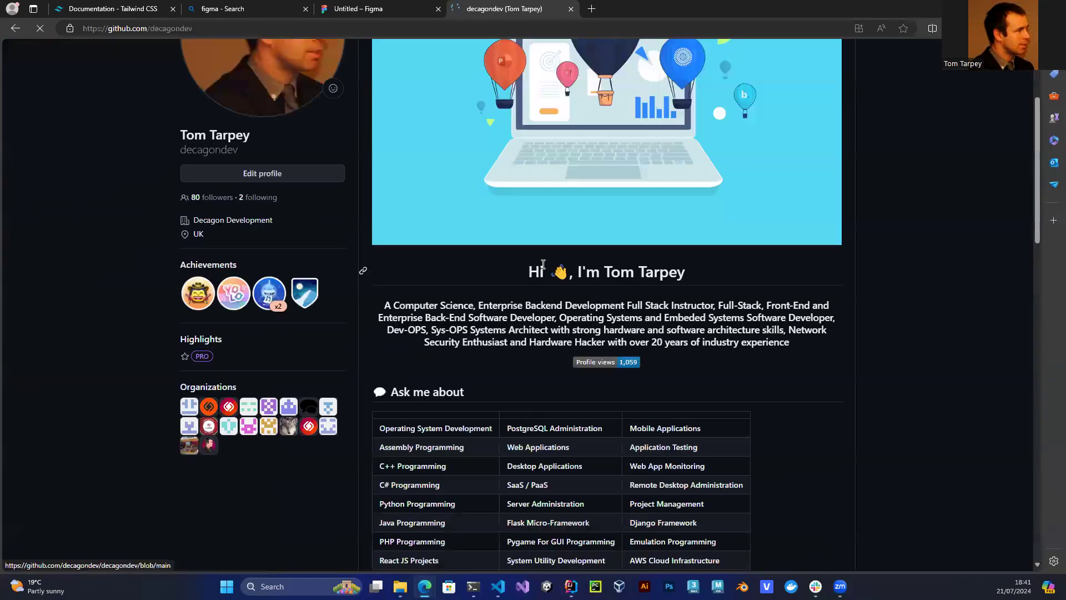
pyautogui.scroll(-10, 543, 263)
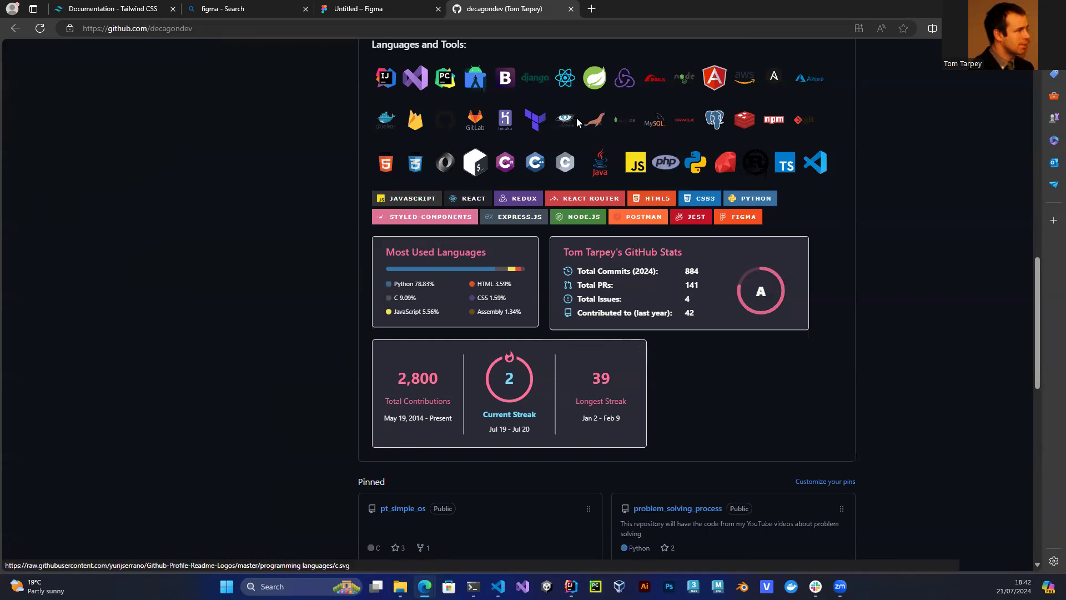
# Switch back to the Figma design and draw a rectangle about 938 × 147 below the placeholder text at X 249, Y 694.
pyautogui.click(406, 8)
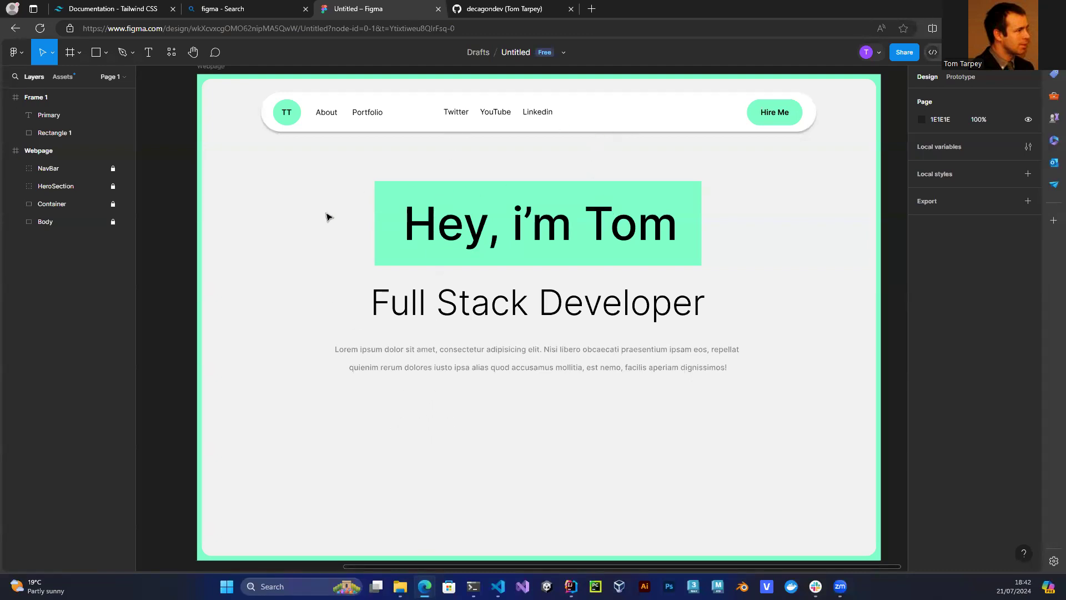
pyautogui.click(96, 53)
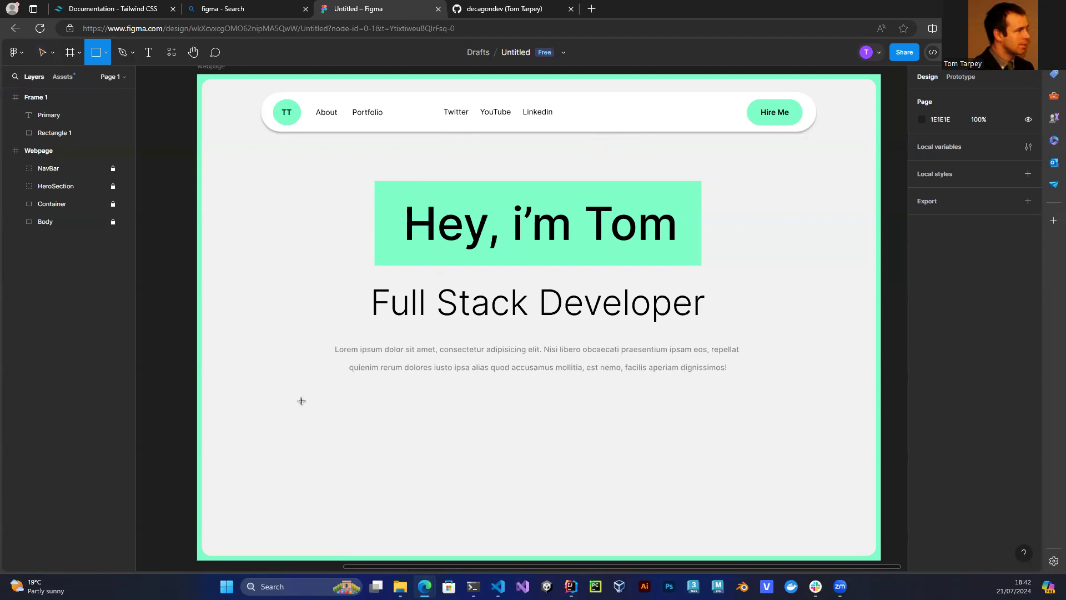
pyautogui.moveTo(316, 404); pyautogui.dragTo(762, 480)
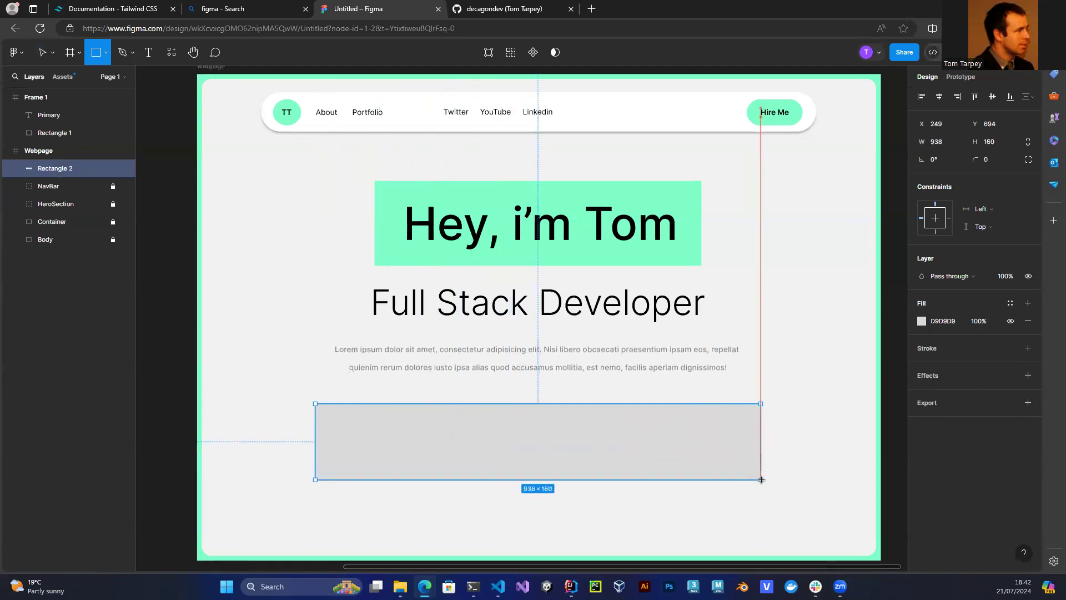
pyautogui.moveTo(761, 479); pyautogui.dragTo(760, 473)
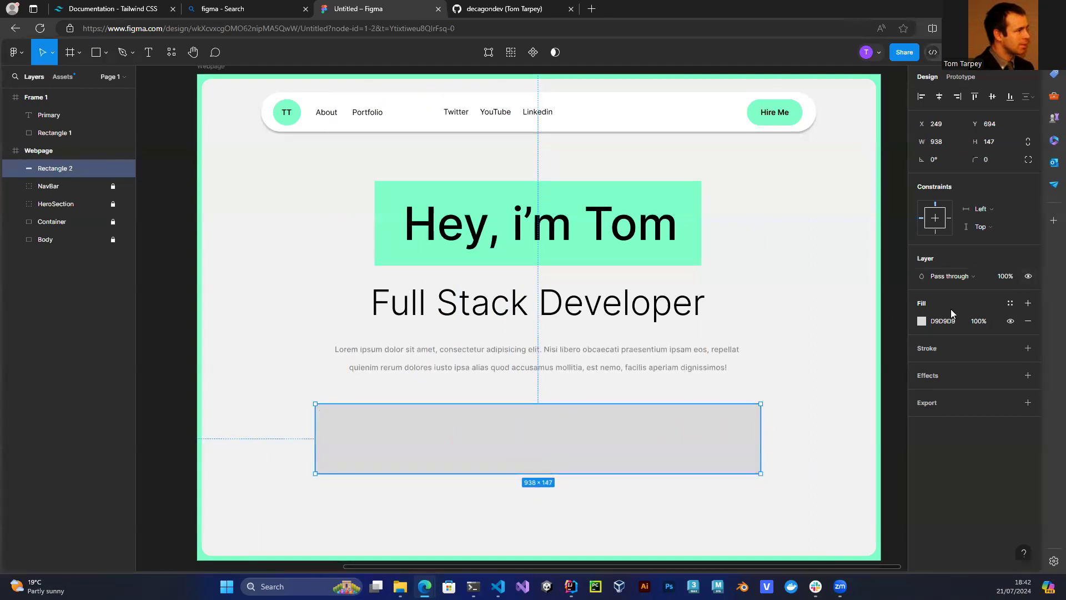
# Round the corners of the rectangle below the placeholder text to 10 and fill it with white (FFFFFF).
pyautogui.click(994, 161)
pyautogui.write('17')
pyautogui.press('Tab')
pyautogui.click(993, 160)
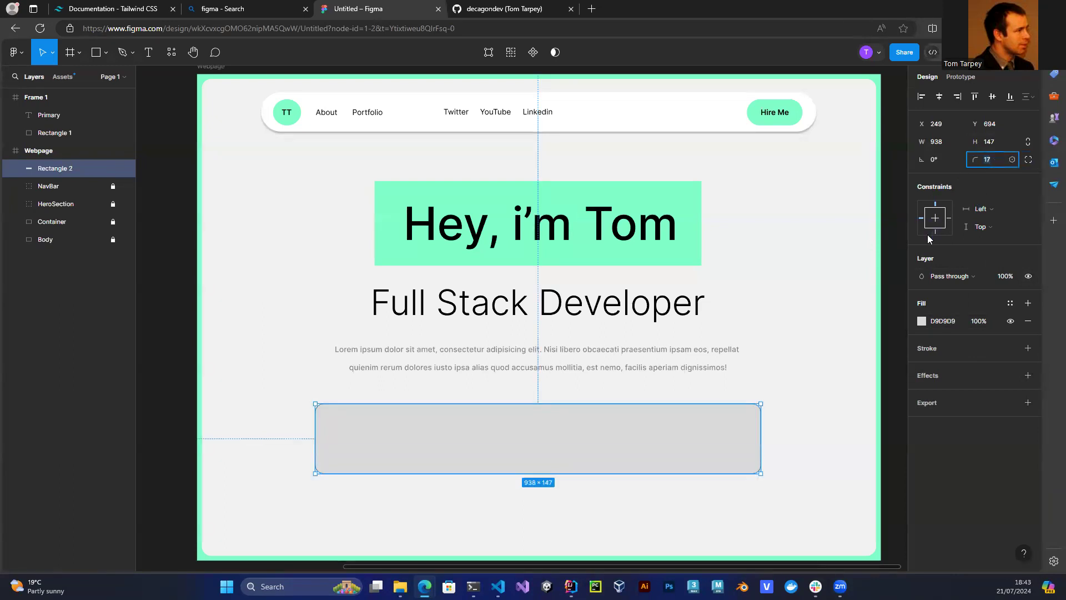
pyautogui.write('10')
pyautogui.press('Tab')
pyautogui.click(922, 320)
pyautogui.moveTo(833, 355); pyautogui.dragTo(745, 250)
pyautogui.click(248, 383)
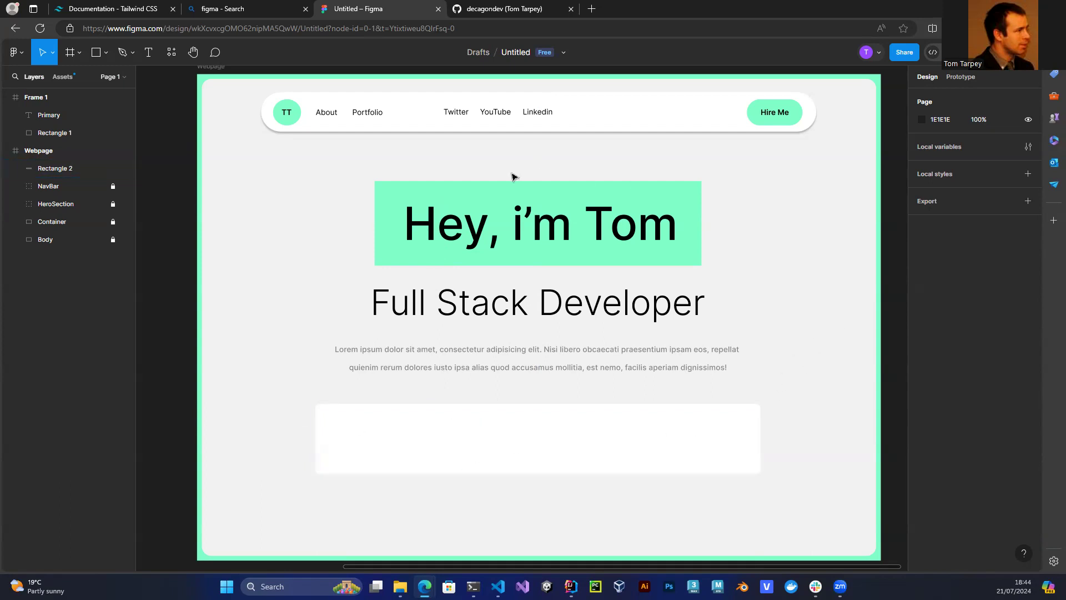
# Rename the white rectangle's layer as StatBg.
pyautogui.rightClick(53, 169)
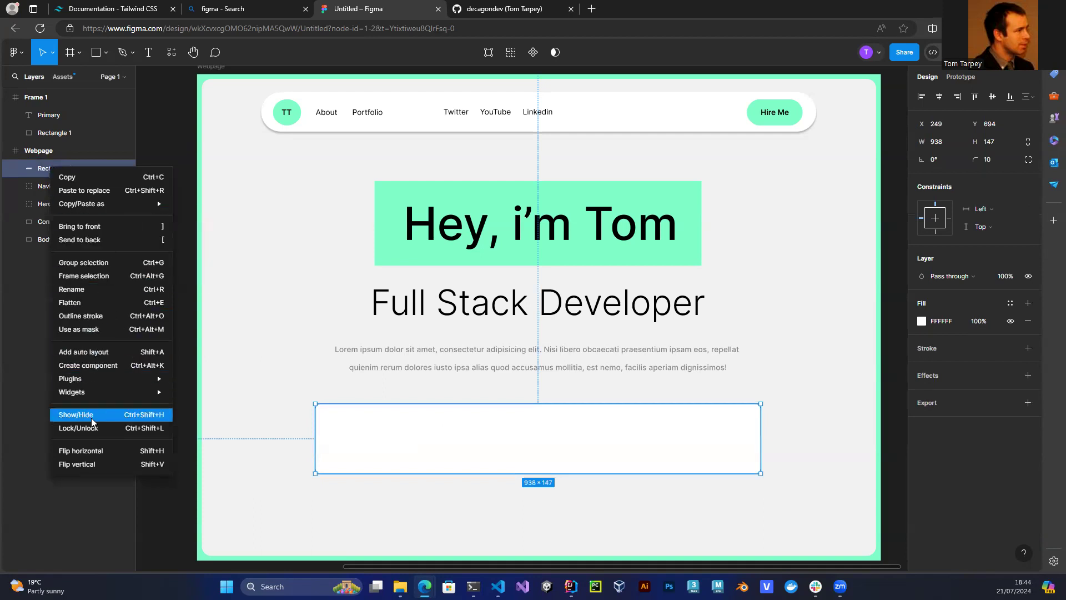
pyautogui.click(64, 290)
pyautogui.write('StatB')
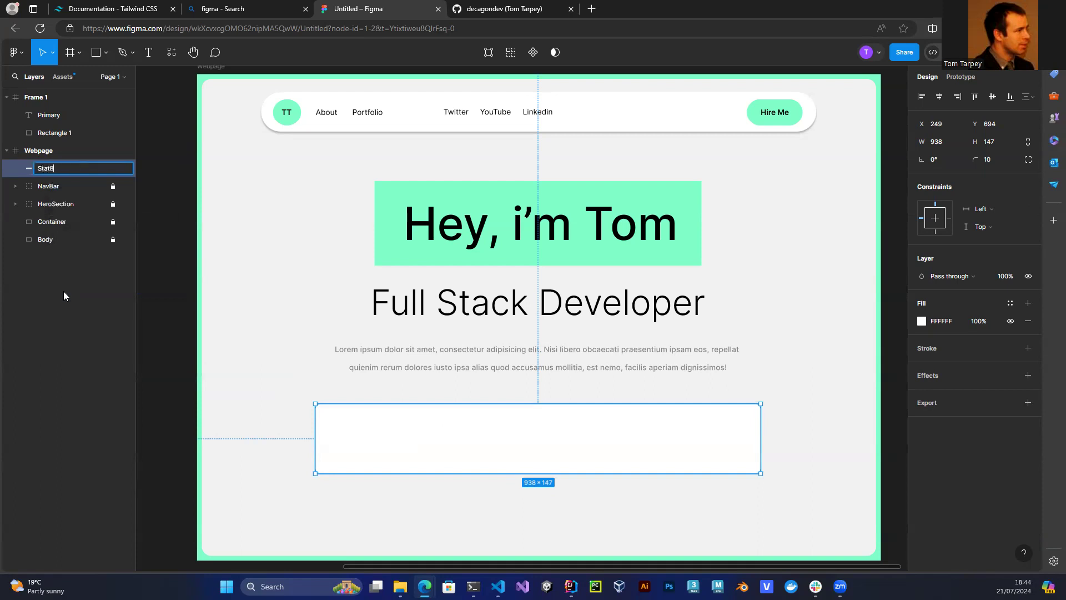
pyautogui.write('g')
pyautogui.press('Return')
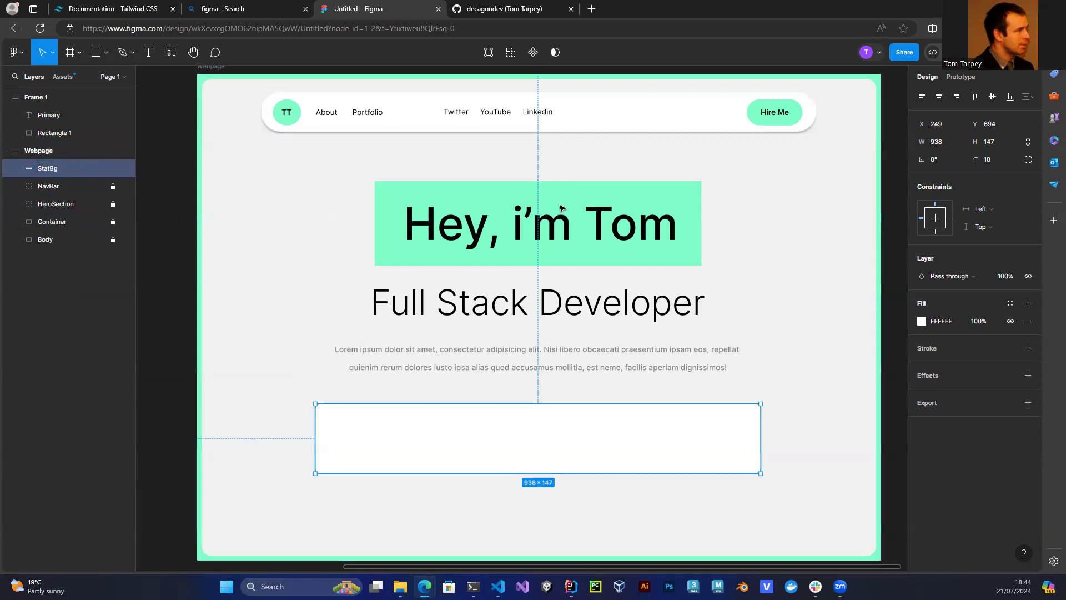
# Add the text 884 inside the white box, taking the number from the total commits on the GitHub profile page.
pyautogui.click(149, 53)
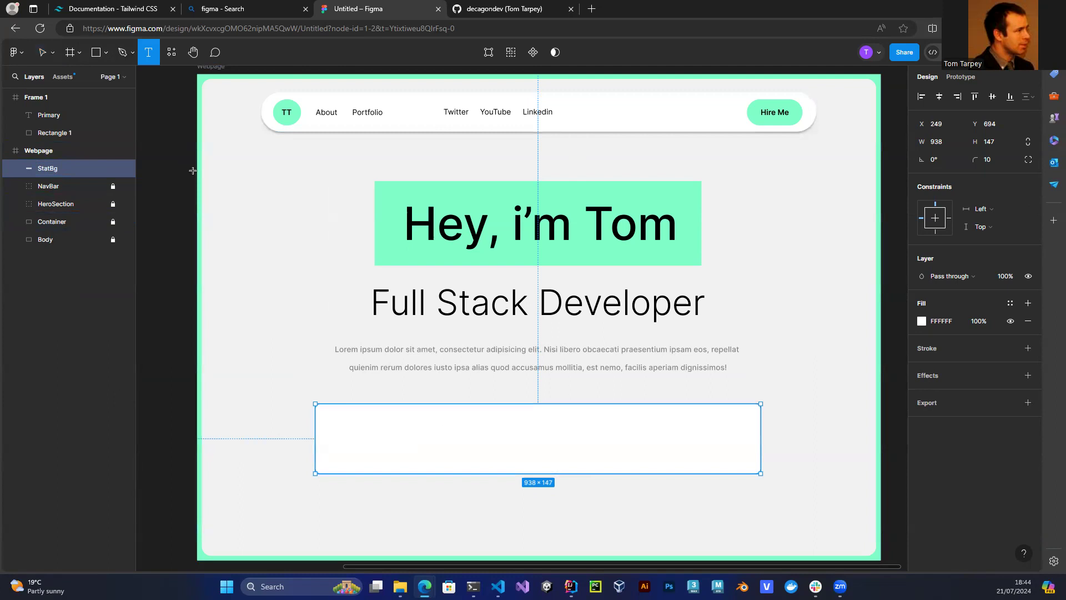
pyautogui.click(338, 423)
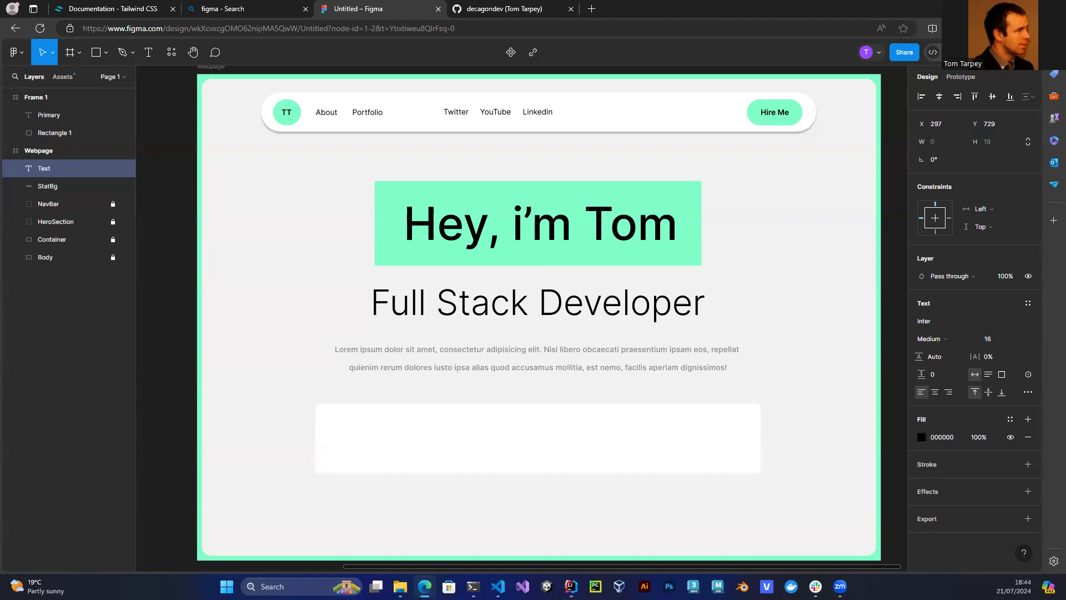
pyautogui.click(471, 11)
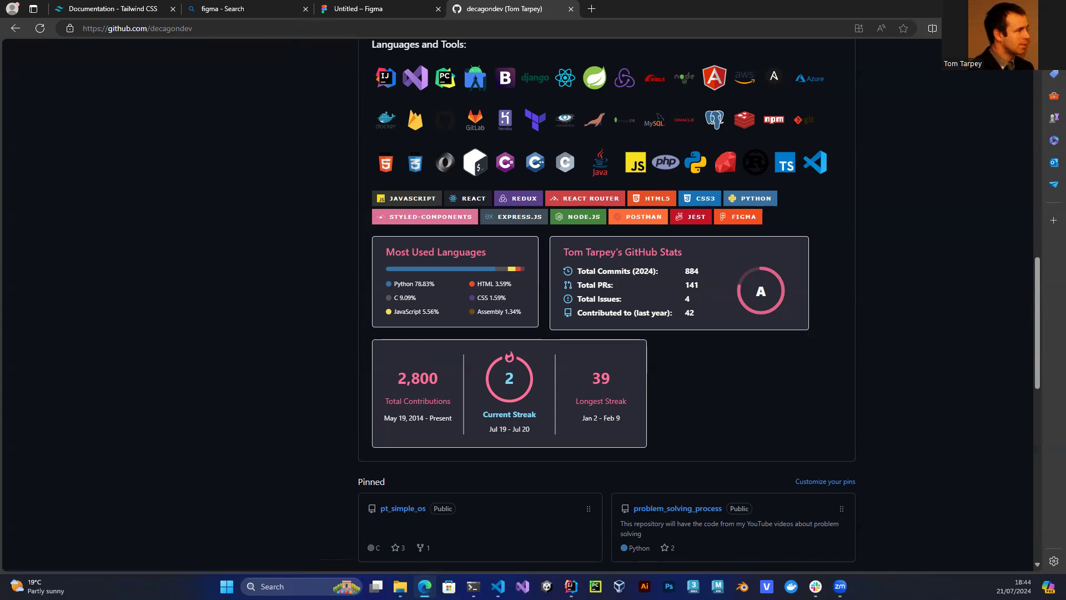
pyautogui.click(367, 15)
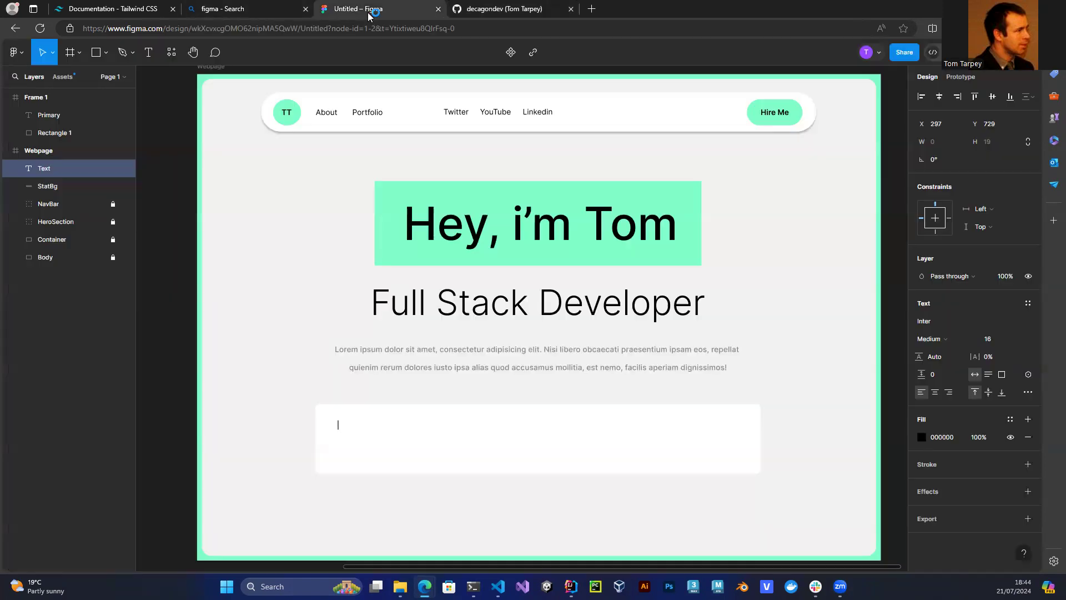
pyautogui.write('884')
pyautogui.press('Return')
pyautogui.press('BackSpace')
# Set the 884 text's font size to 40 and move it to about X 359, Y 735 in the white box.
pyautogui.doubleClick(352, 425)
pyautogui.click(1016, 341)
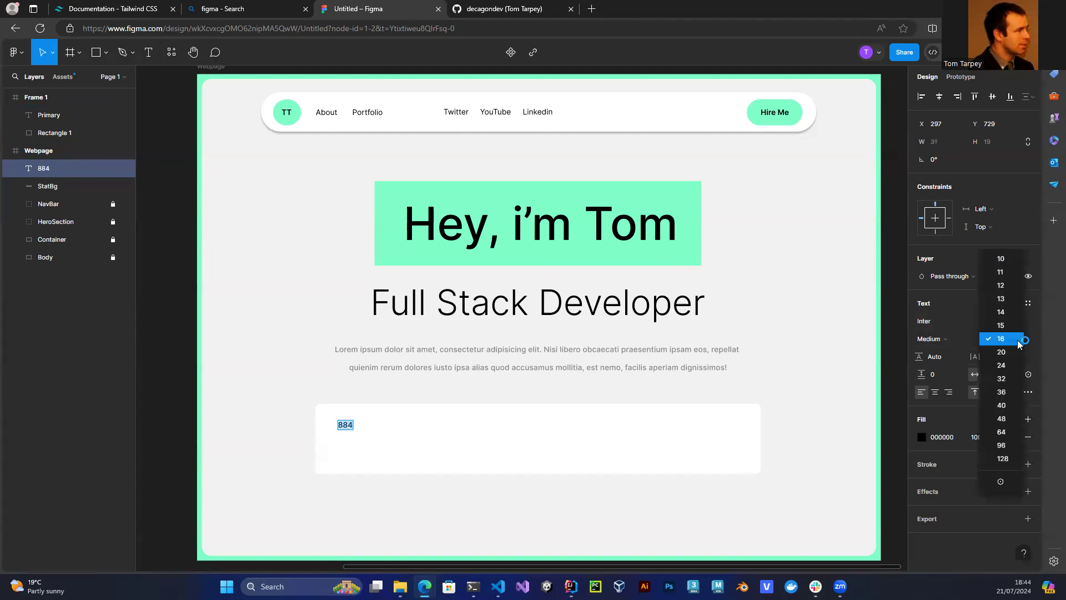
pyautogui.click(1001, 405)
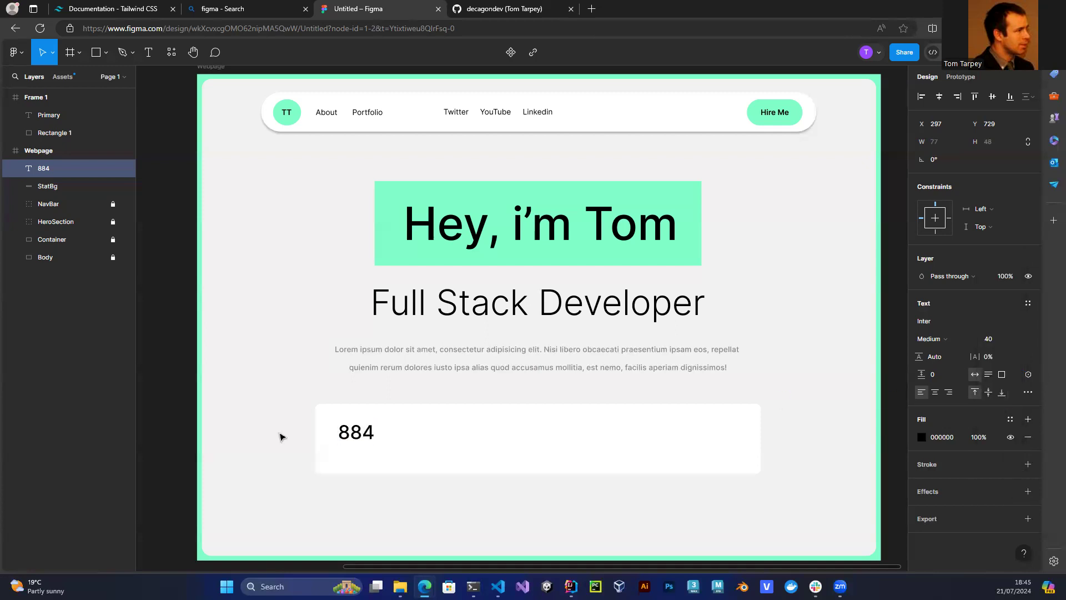
pyautogui.press('Escape')
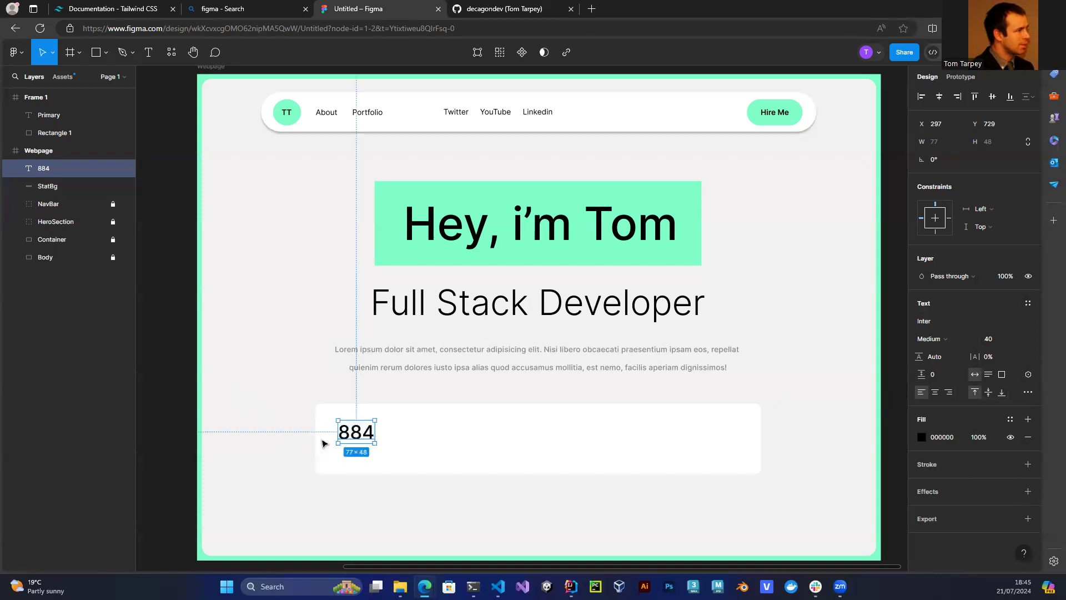
pyautogui.moveTo(359, 438); pyautogui.dragTo(389, 442)
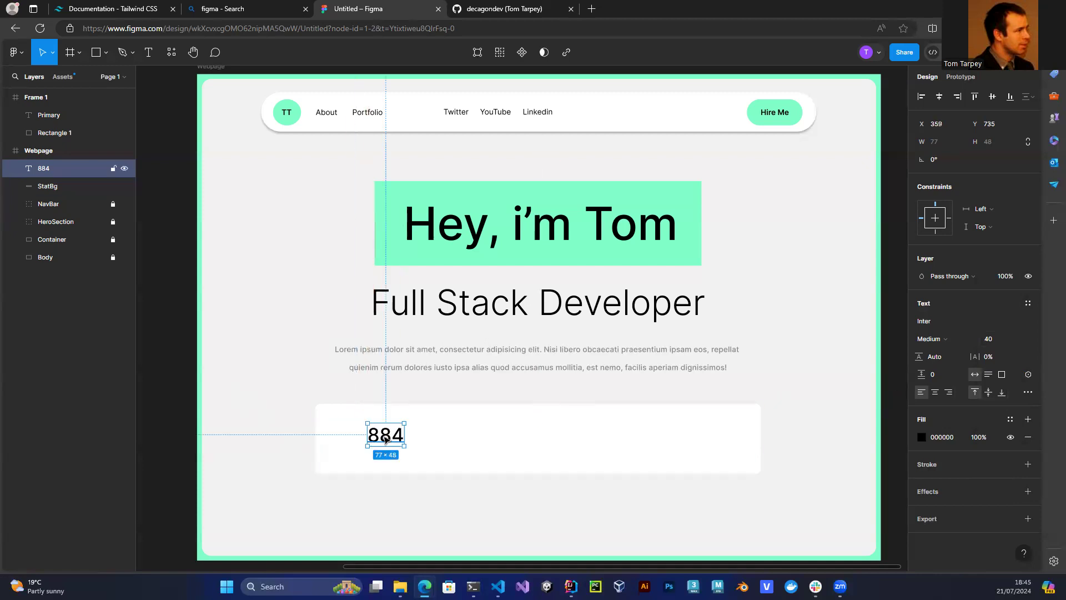
pyautogui.click(257, 433)
# Add the text Total Commits just below the 884 number at about X 345, Y 797.
pyautogui.click(150, 52)
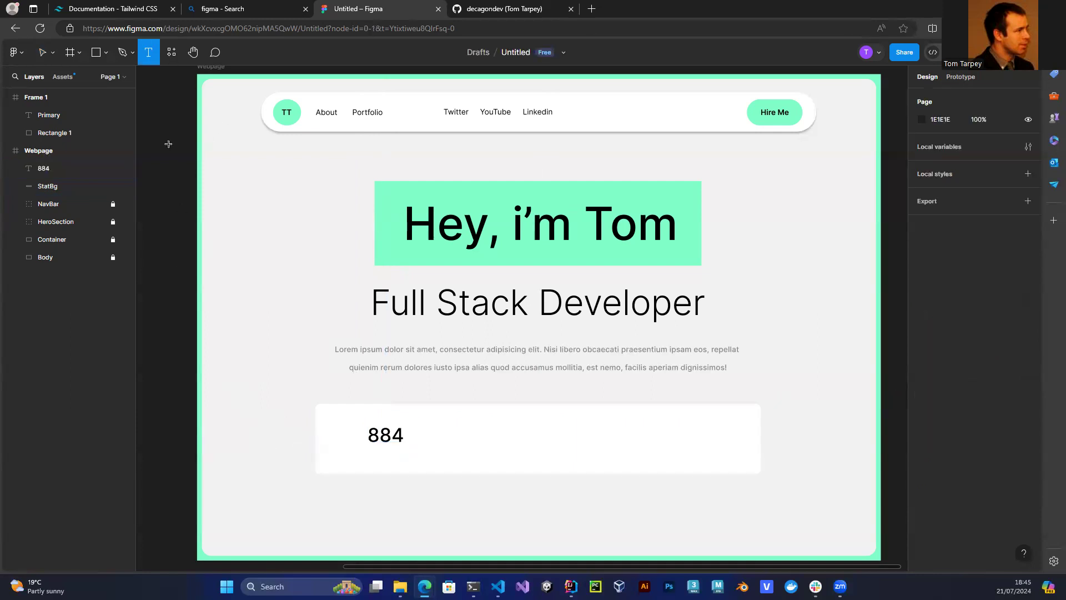
pyautogui.click(357, 464)
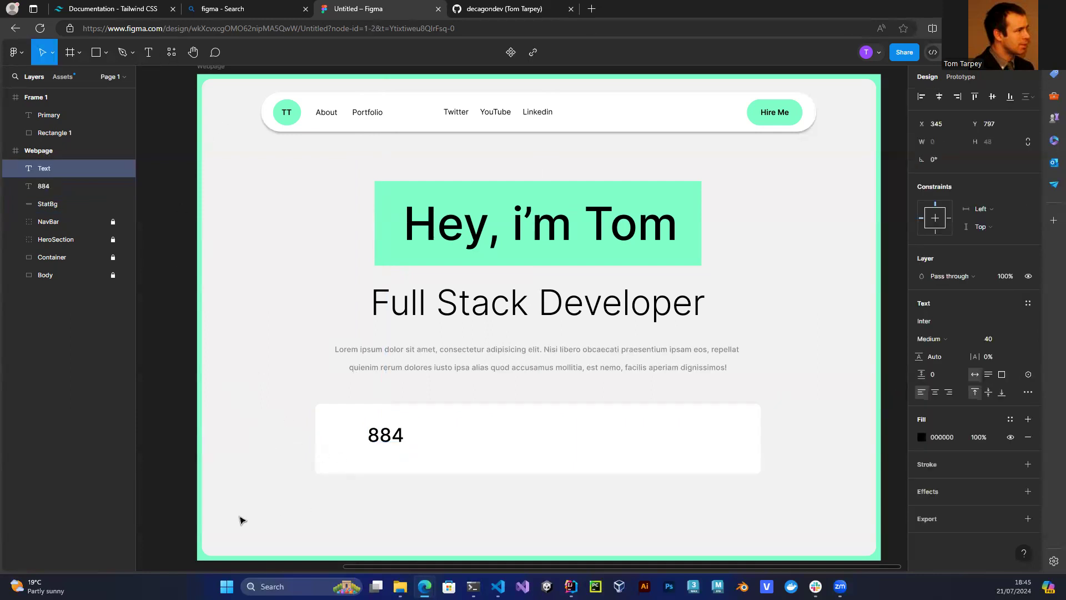
pyautogui.write('T')
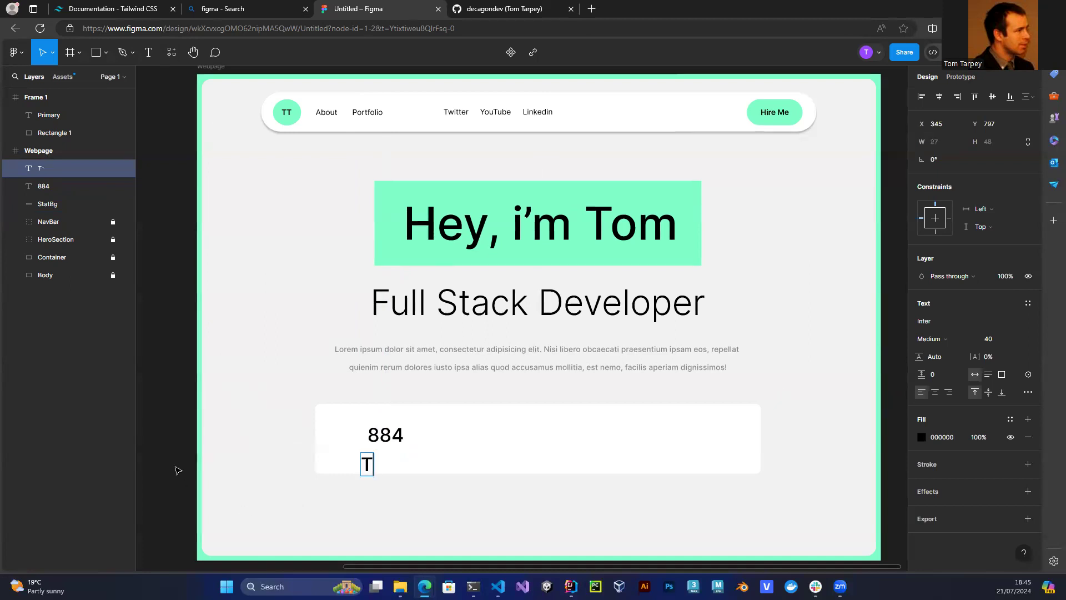
pyautogui.write('otal Commits')
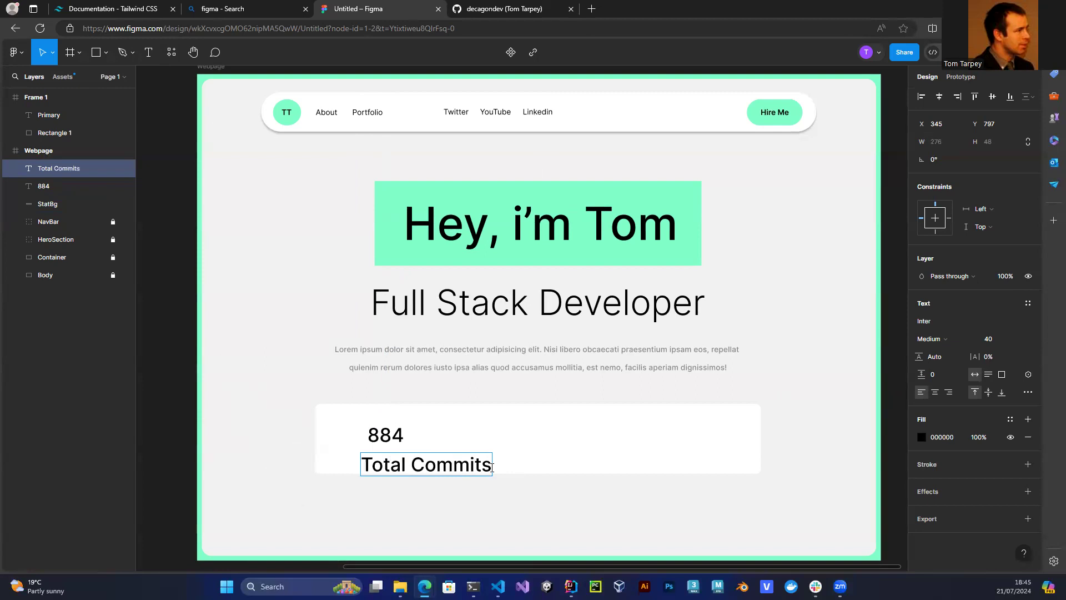
# Reduce the font size of the Total Commits label to 16.
pyautogui.moveTo(480, 466); pyautogui.dragTo(362, 467)
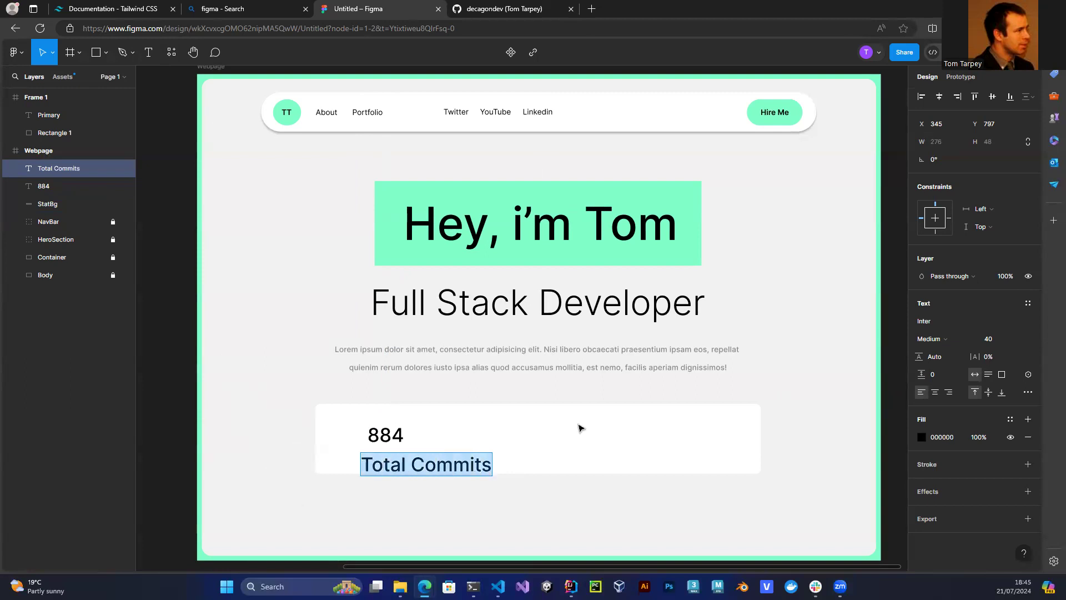
pyautogui.click(1018, 339)
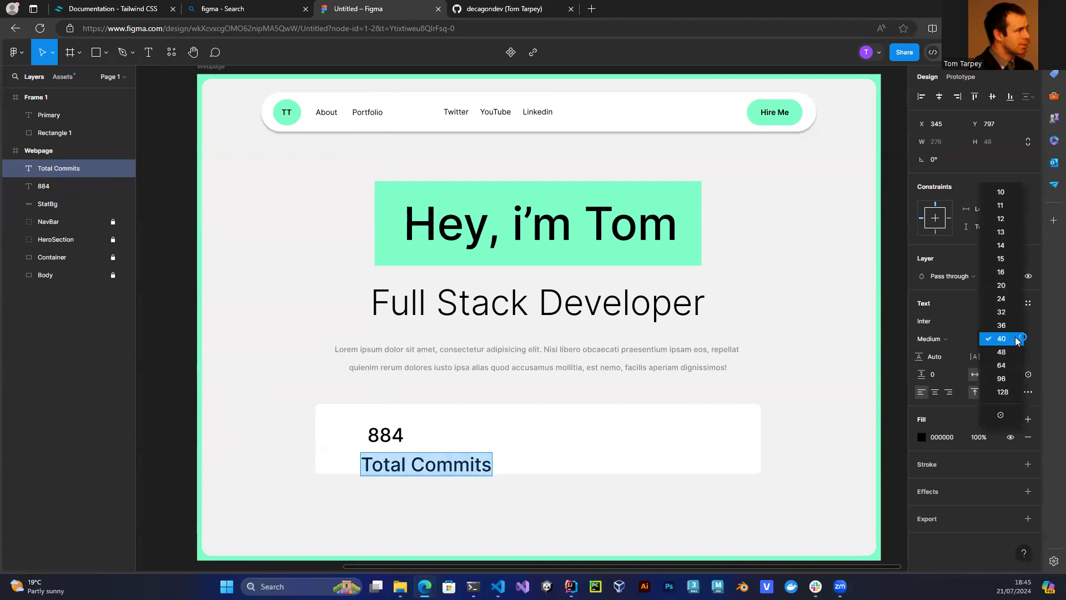
pyautogui.click(1002, 248)
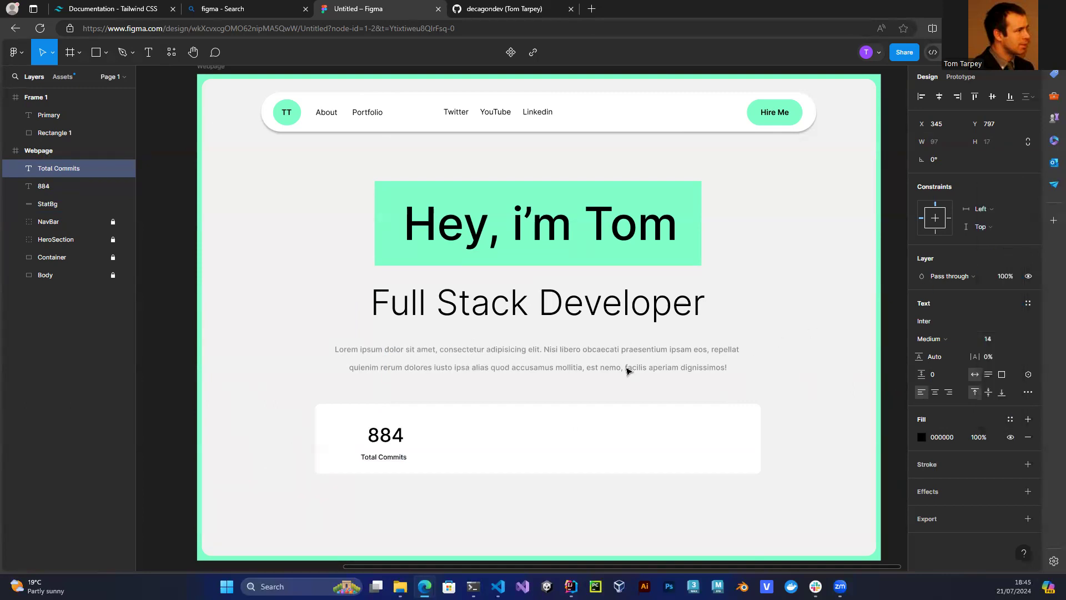
pyautogui.press('Return')
pyautogui.click(1016, 339)
pyautogui.click(1004, 364)
# Set the font weight of the Total Commits label to Regular.
pyautogui.doubleClick(388, 458)
pyautogui.doubleClick(382, 459)
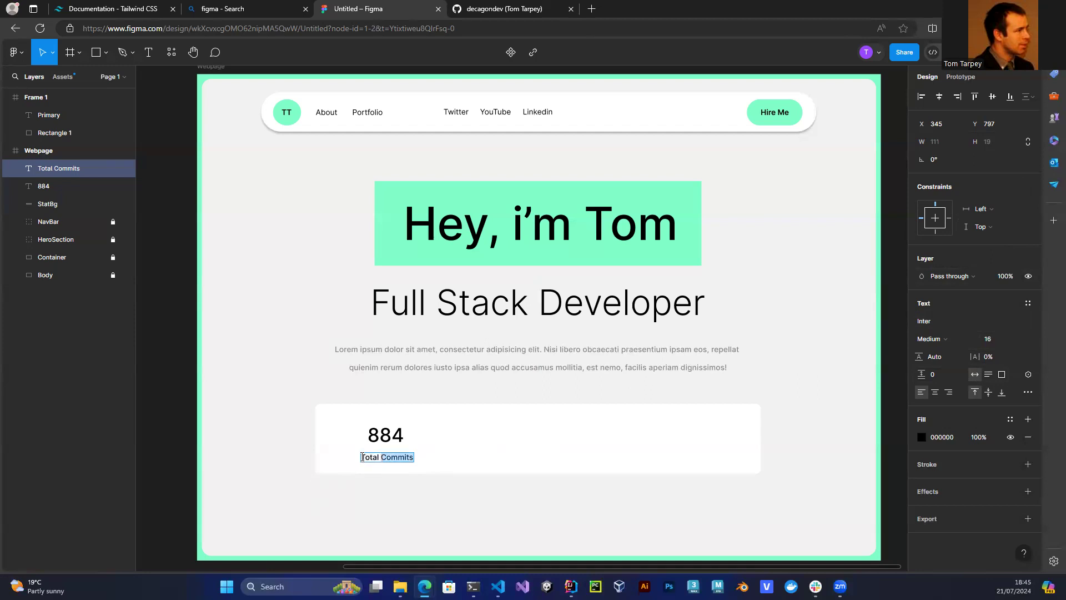
pyautogui.tripleClick(362, 458)
pyautogui.click(970, 338)
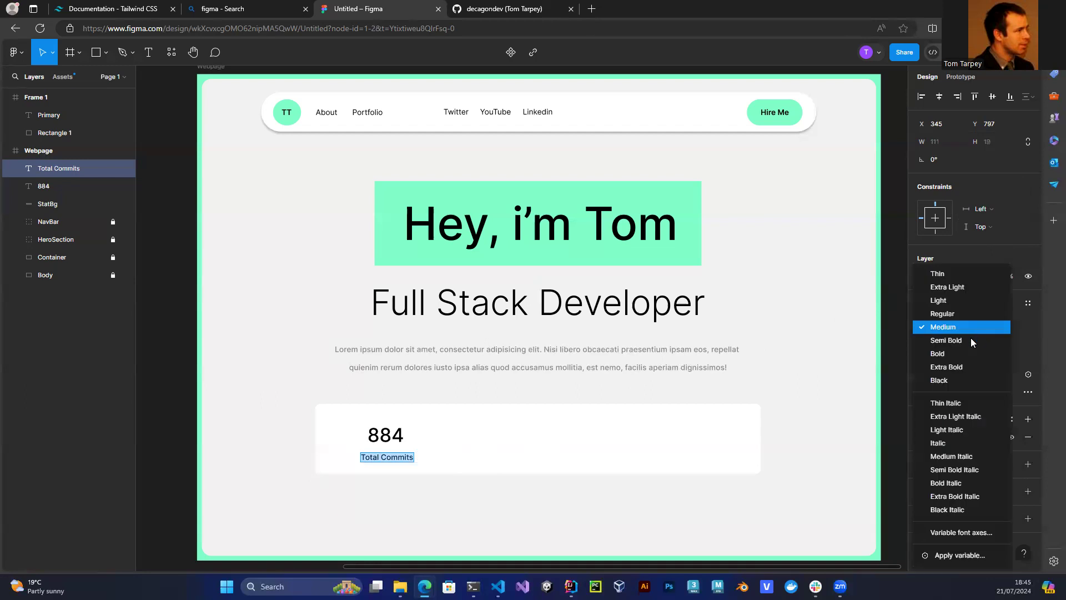
pyautogui.click(942, 303)
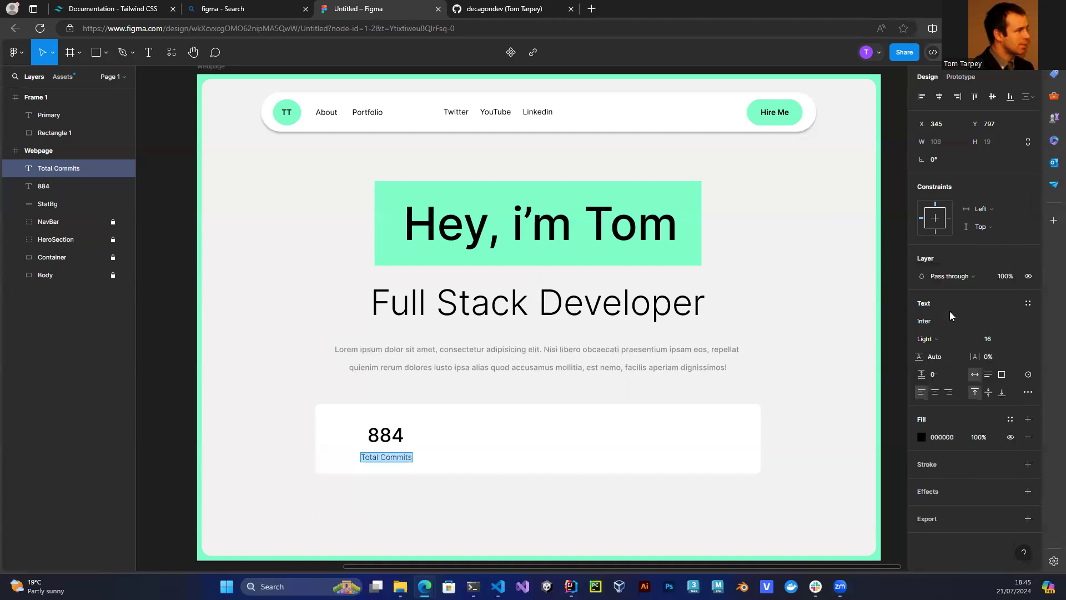
pyautogui.click(951, 340)
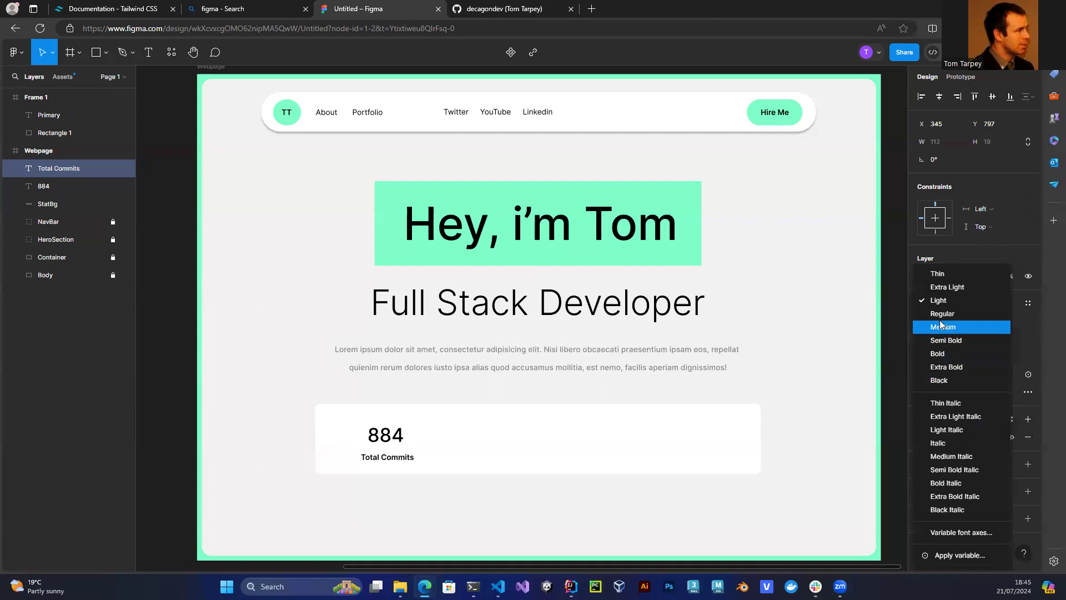
pyautogui.click(941, 325)
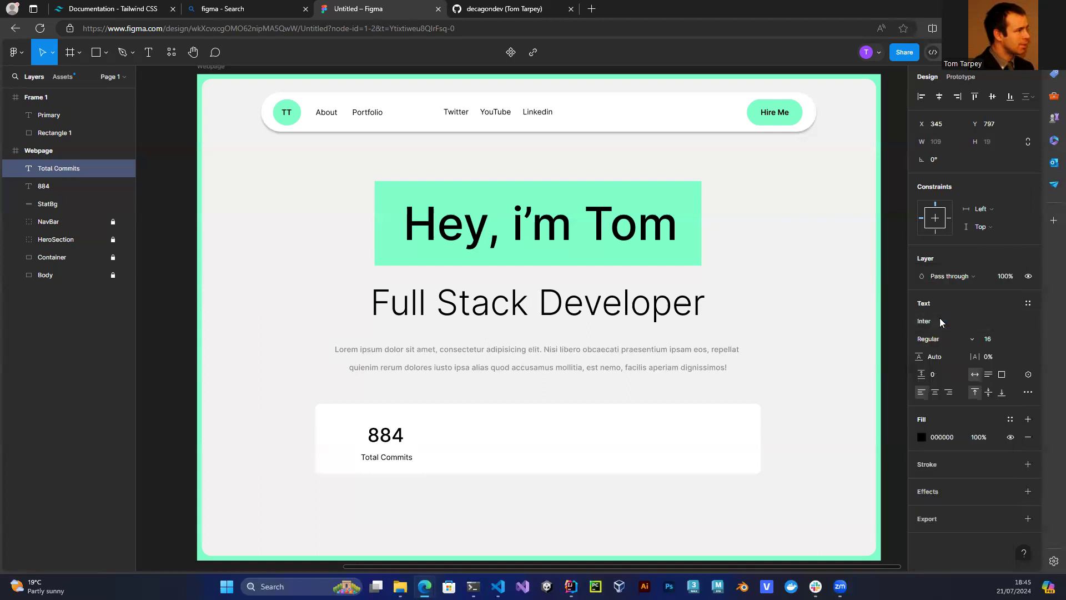
# Color the Total Commits label dark grey (585858).
pyautogui.click(922, 437)
pyautogui.moveTo(811, 366); pyautogui.dragTo(755, 349)
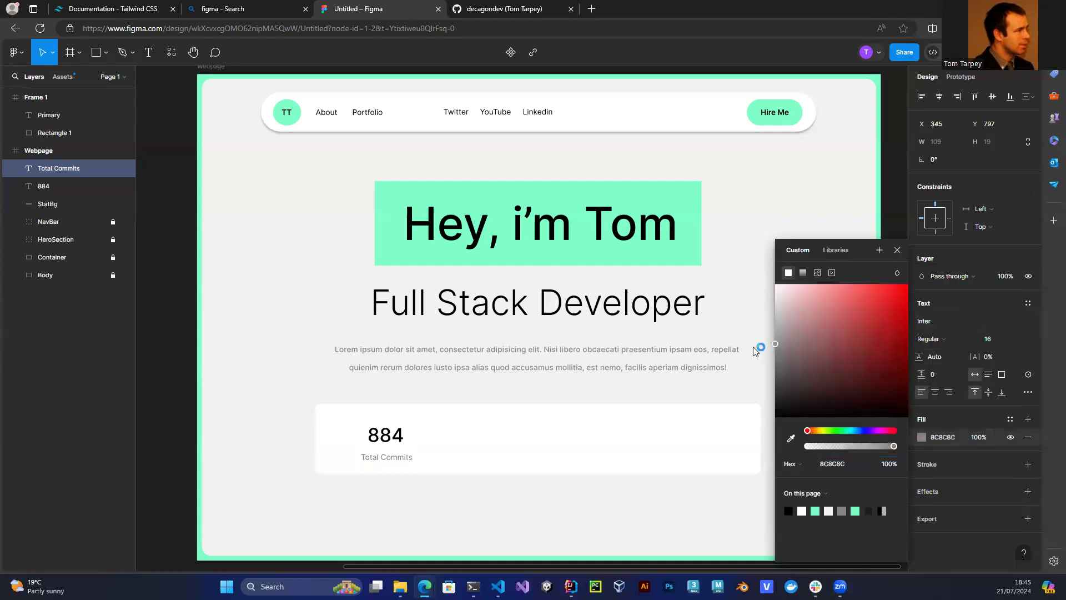
pyautogui.press('Escape')
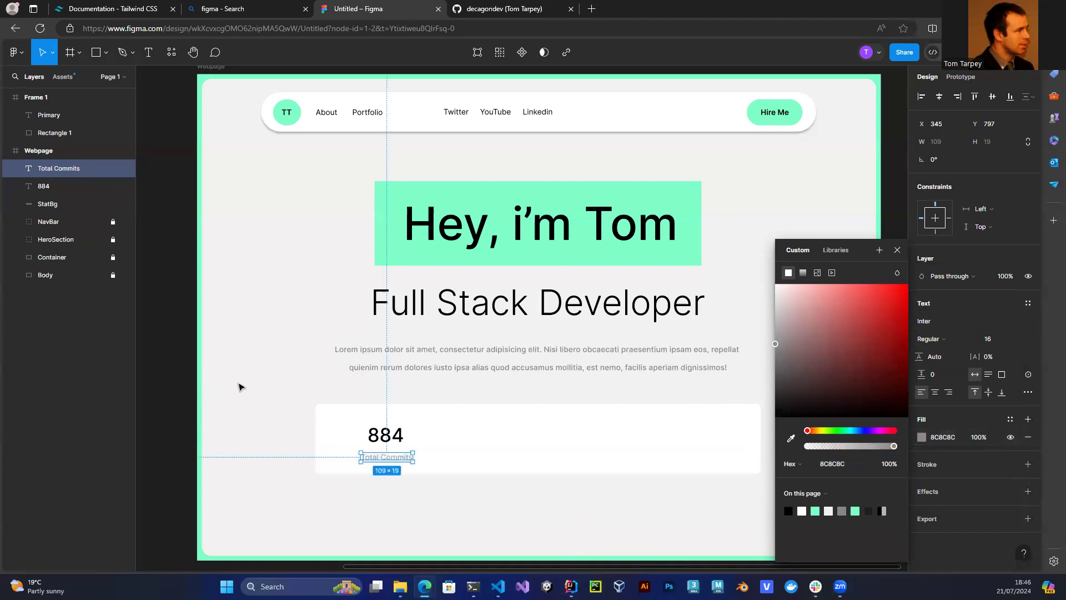
pyautogui.moveTo(776, 342); pyautogui.dragTo(760, 375)
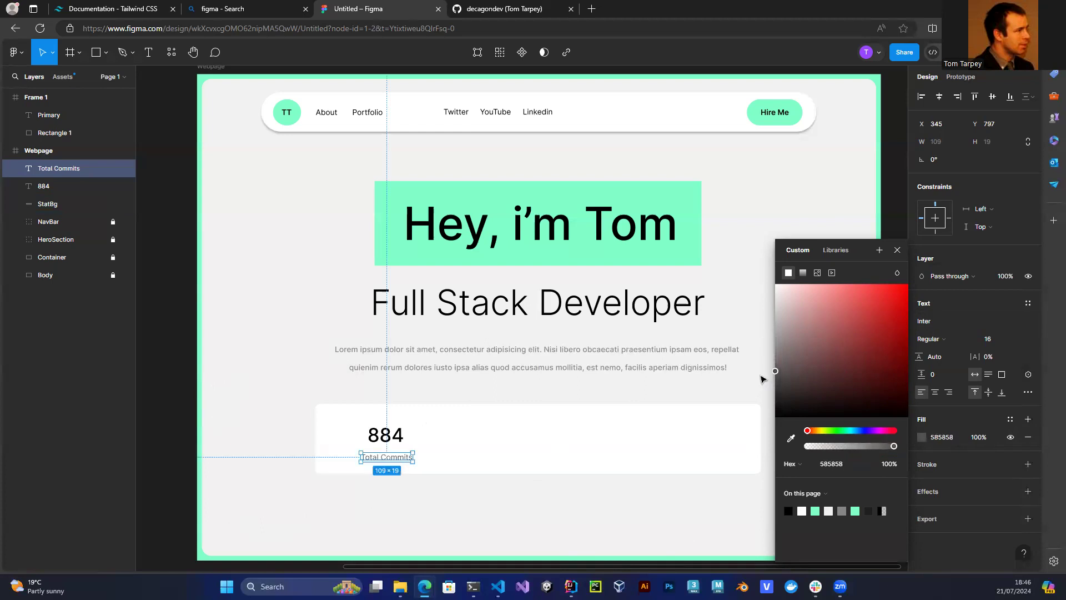
pyautogui.click(334, 541)
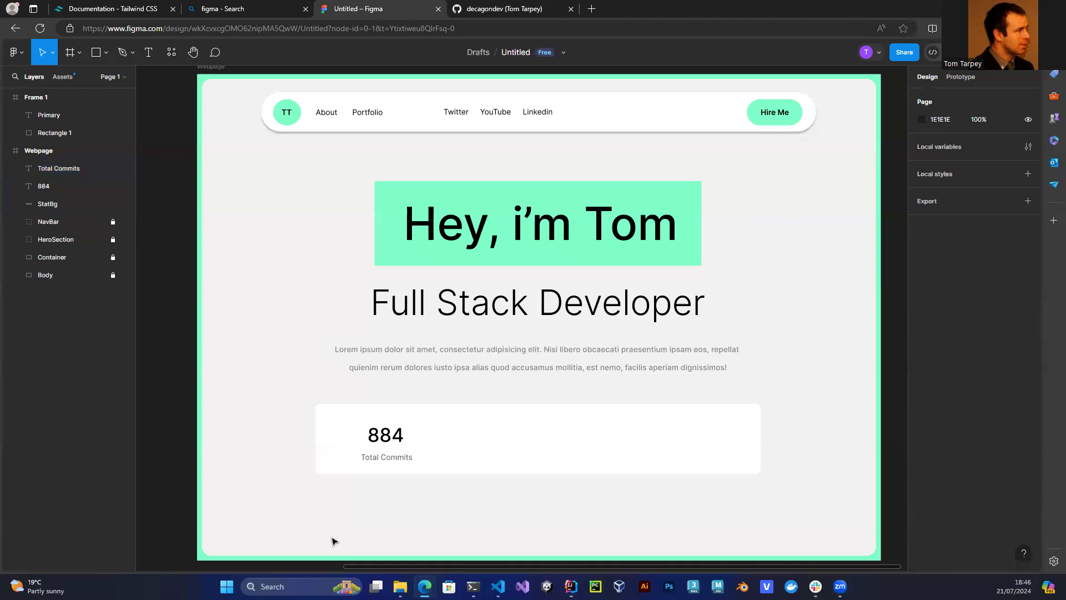
# Nudge the Total Commits label up to Y 787, closer to the 884 number.
pyautogui.click(375, 460)
pyautogui.press('Up')
pyautogui.press('Up')
pyautogui.press('Up')
pyautogui.press('Up')
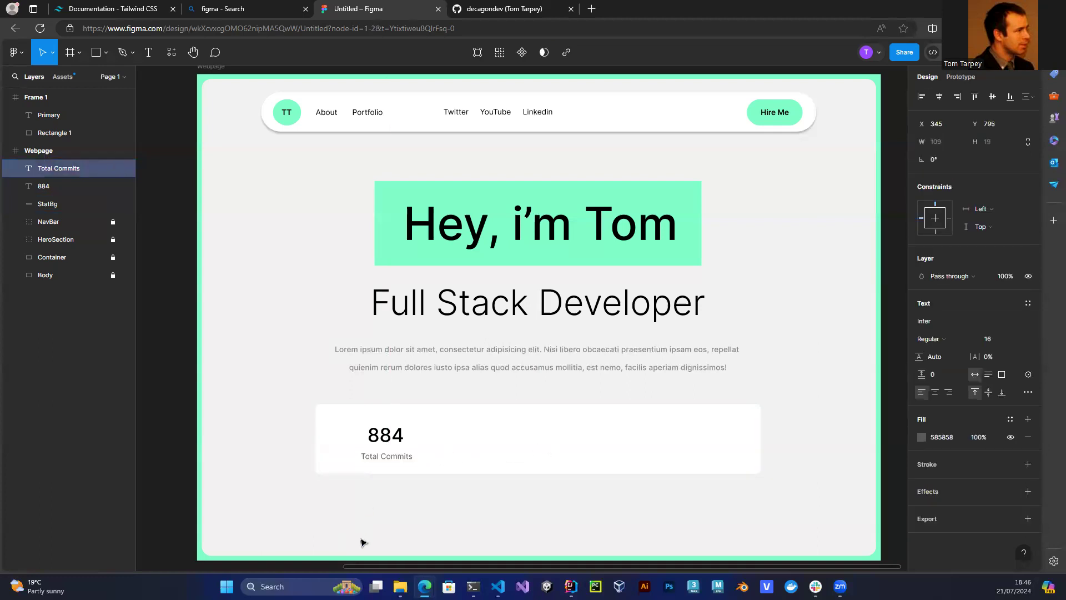
pyautogui.press('Up')
pyautogui.press('Up')
pyautogui.press('Up')
pyautogui.press('Up')
pyautogui.press('Up')
pyautogui.press('Up')
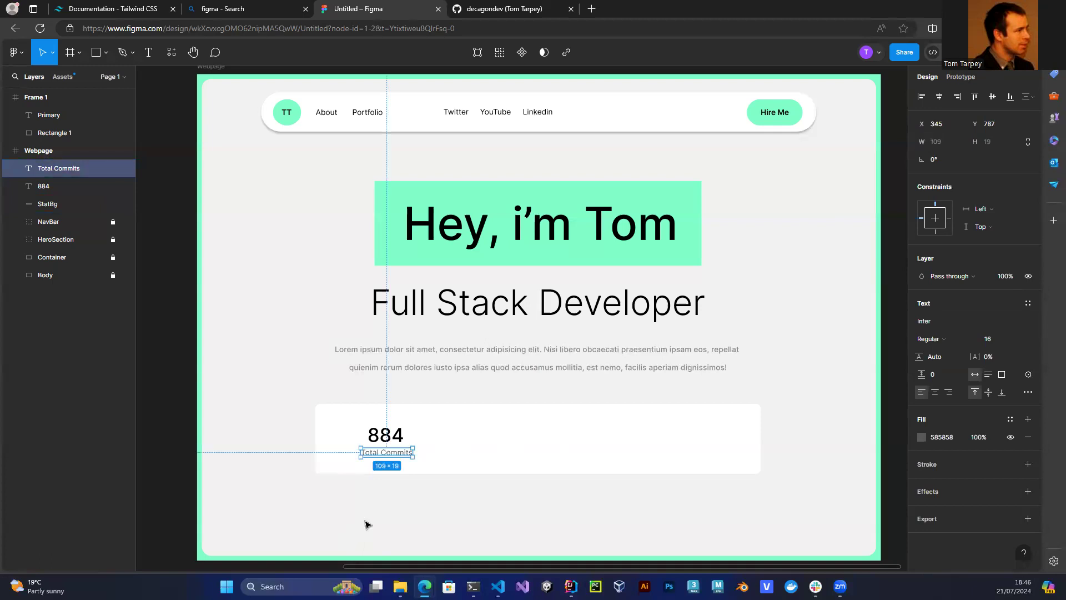
# Group the 884 number with its Total Commits label and rename the group as Stat.
pyautogui.click(374, 428)
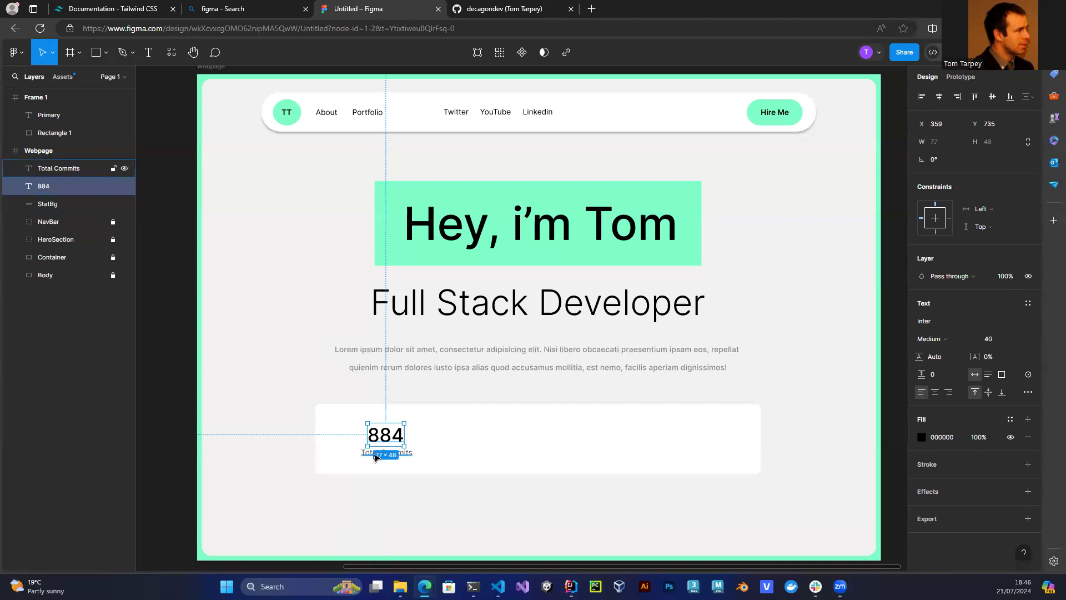
pyautogui.click(376, 456)
pyautogui.keyDown('shift'); pyautogui.click(376, 442); pyautogui.keyUp('shift')
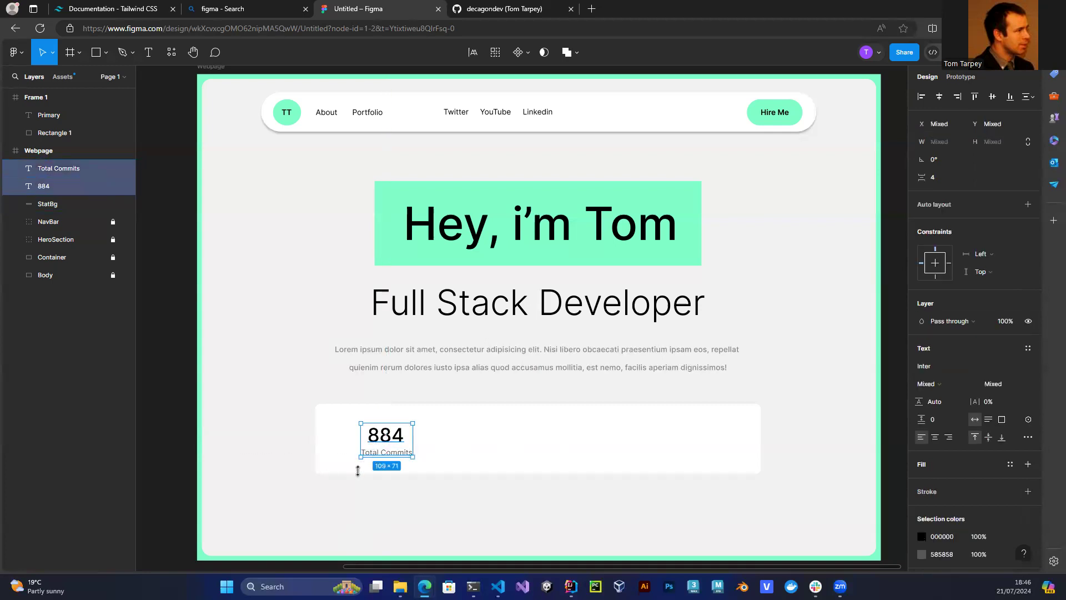
pyautogui.hotkey('ctrl', 'g')
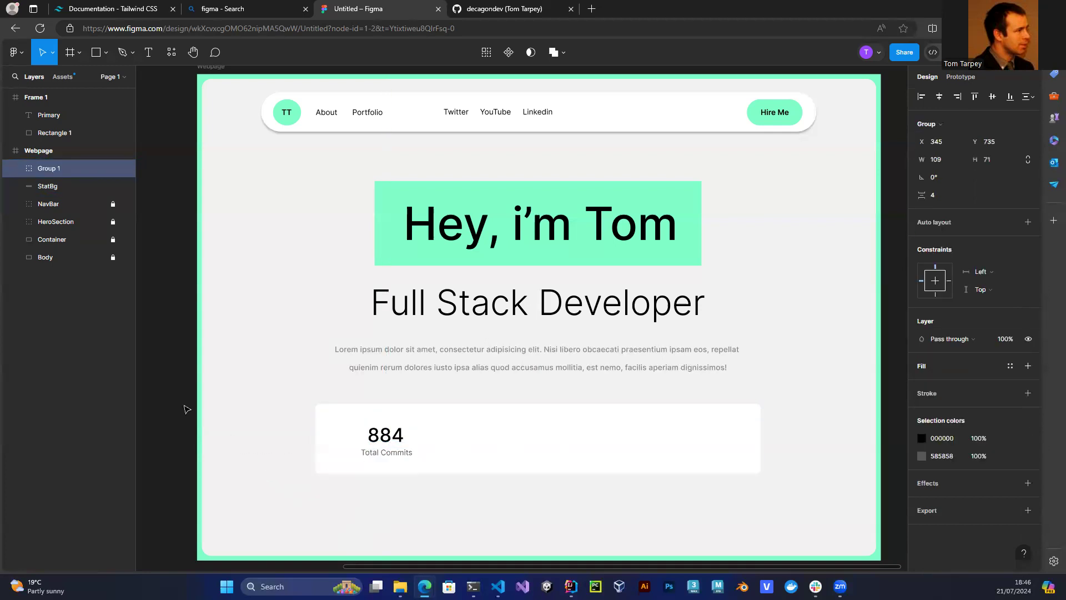
pyautogui.doubleClick(48, 169)
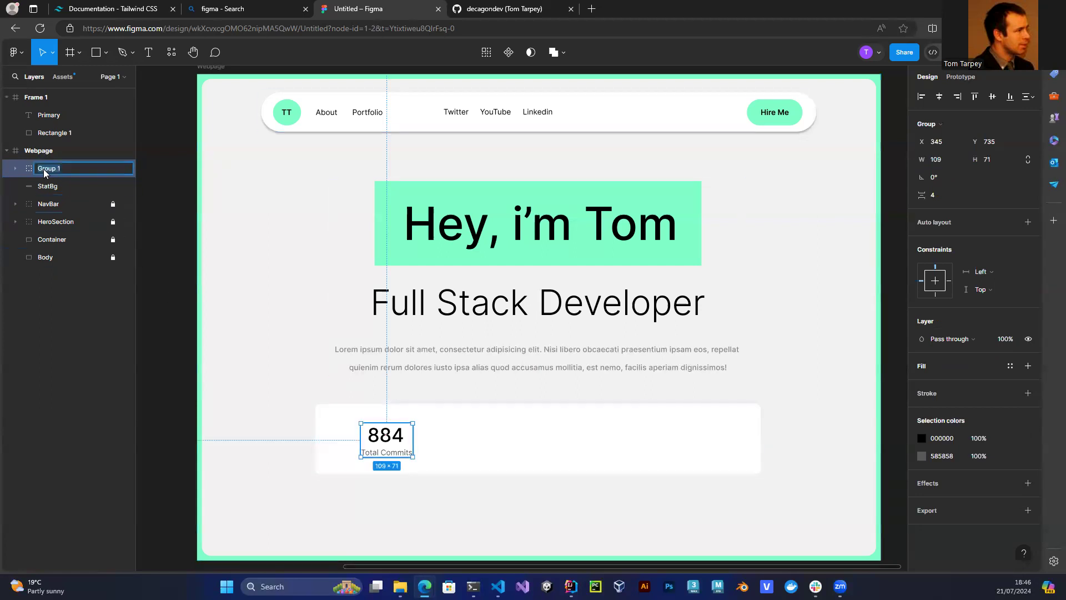
pyautogui.write('Stat')
pyautogui.click(84, 387)
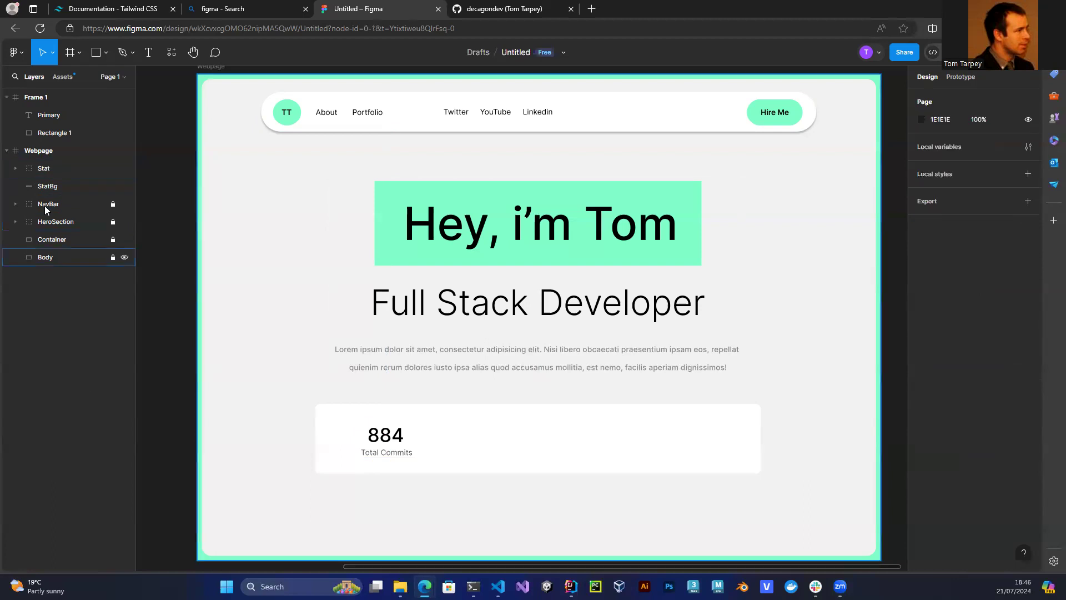
# Duplicate the Stat group into a row of four across the white stats box.
pyautogui.click(39, 169)
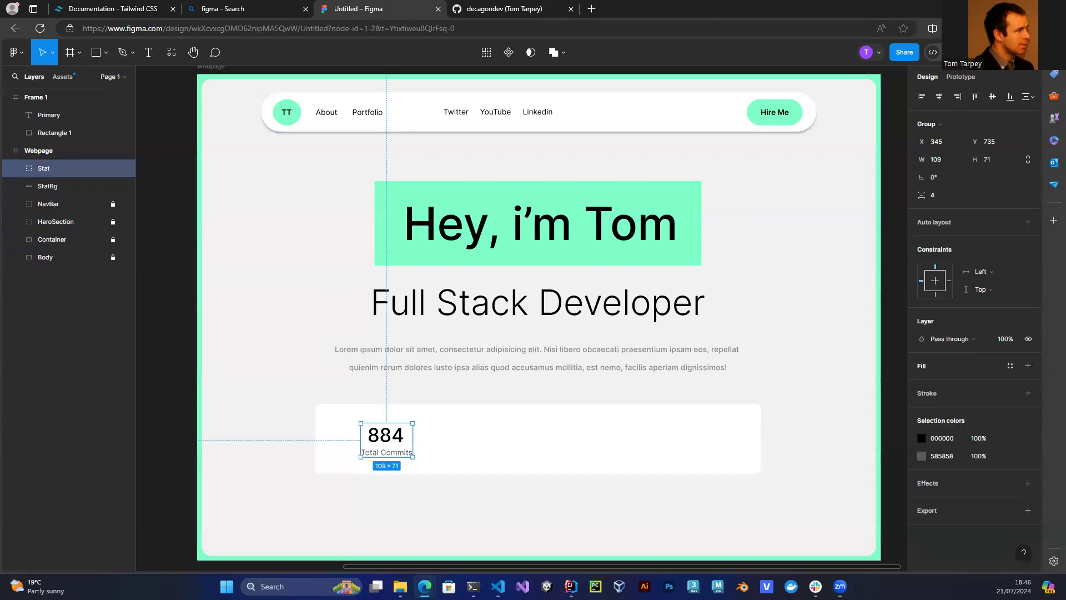
pyautogui.hotkey('ctrl', 'd')
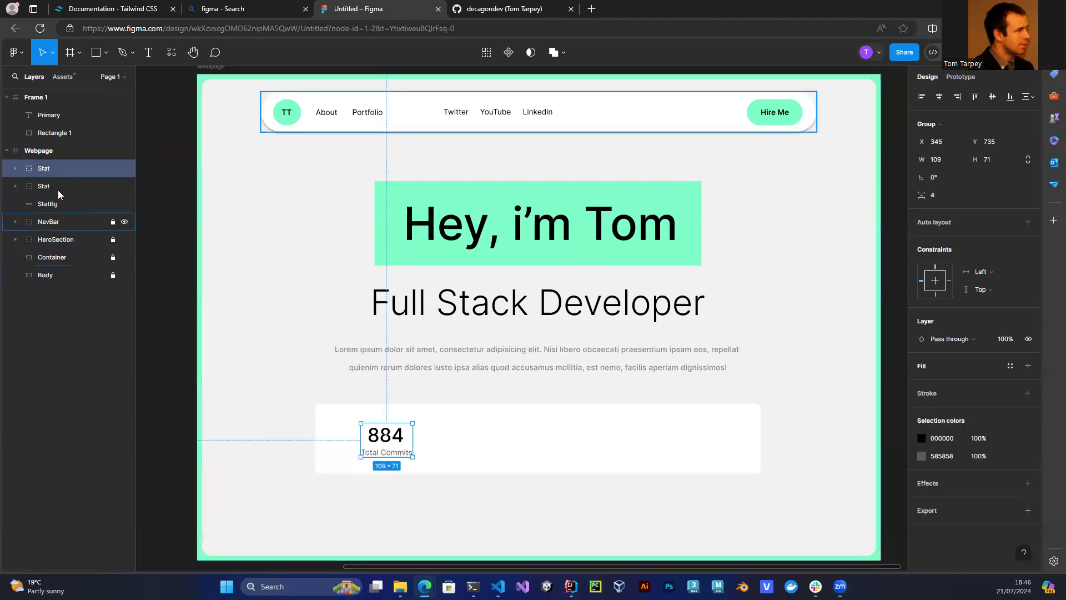
pyautogui.moveTo(382, 438); pyautogui.dragTo(464, 440)
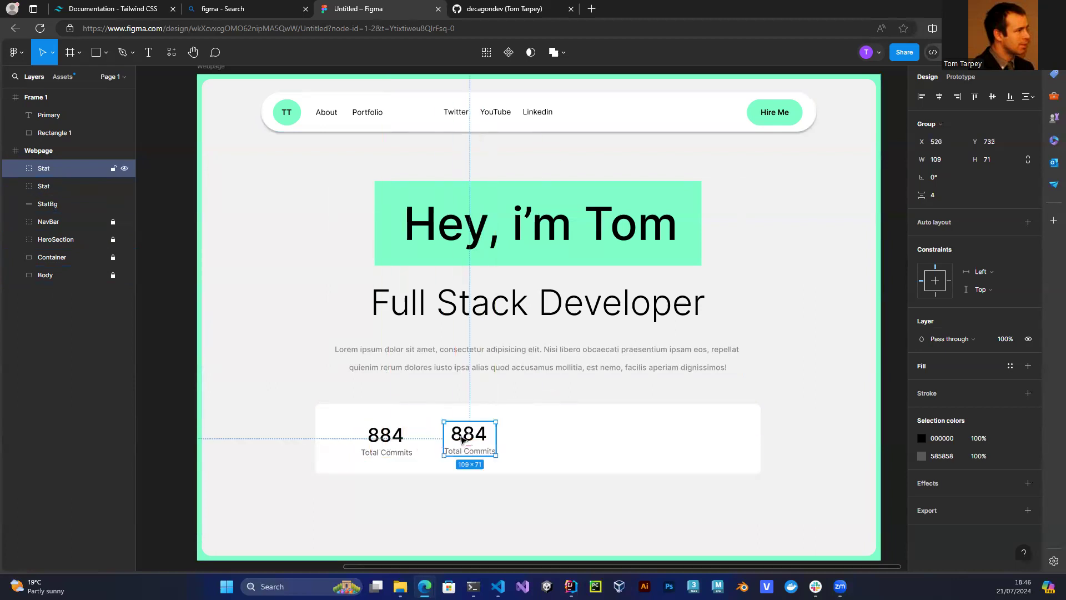
pyautogui.click(383, 438)
pyautogui.keyDown('shift'); pyautogui.click(469, 440); pyautogui.keyUp('shift')
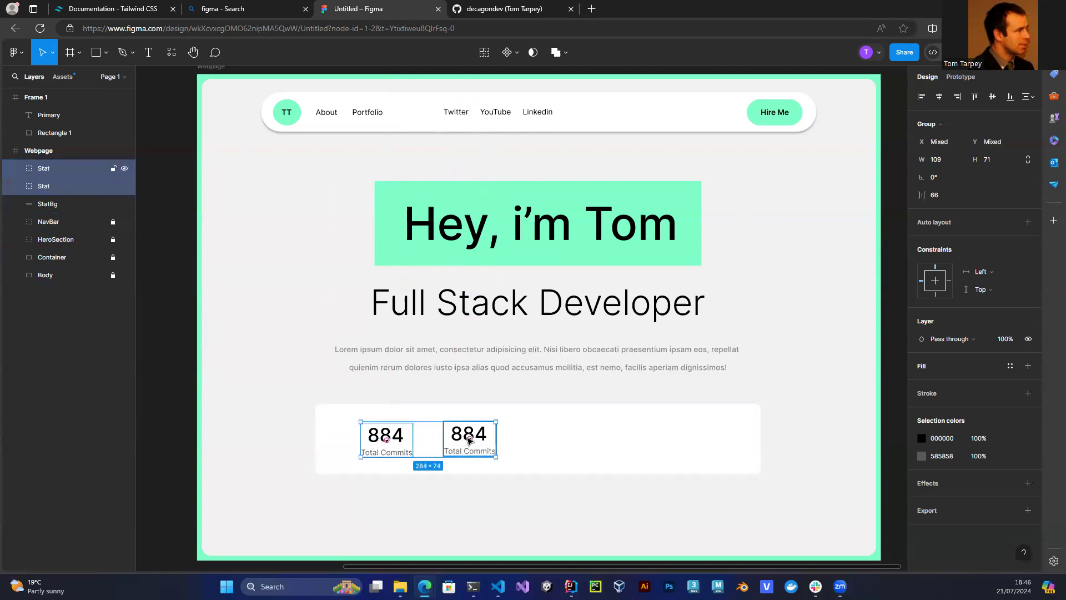
pyautogui.hotkey('ctrl', 'd')
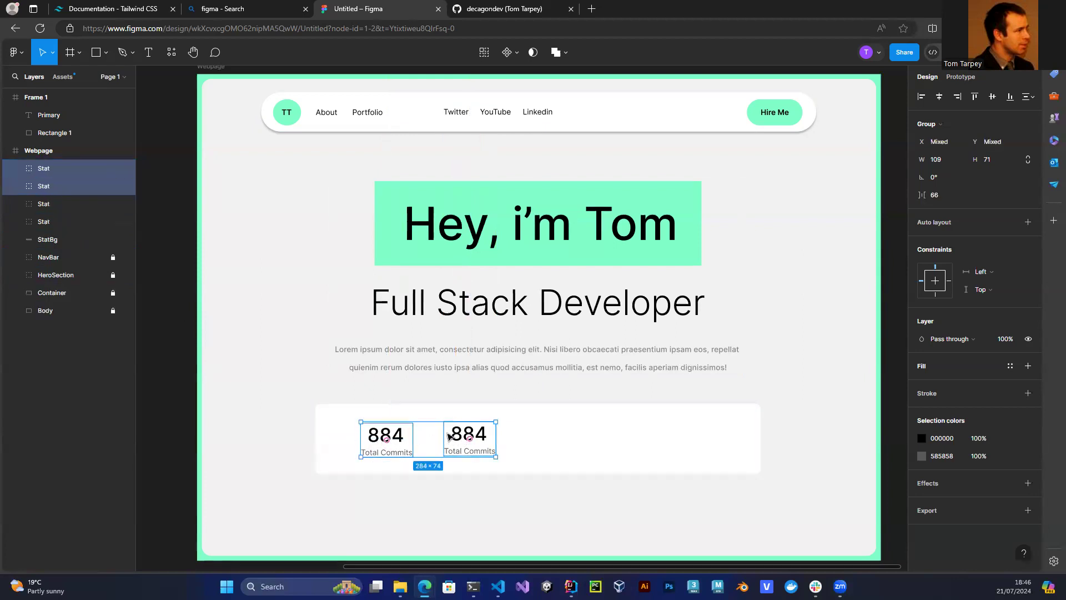
pyautogui.moveTo(395, 441); pyautogui.dragTo(572, 443)
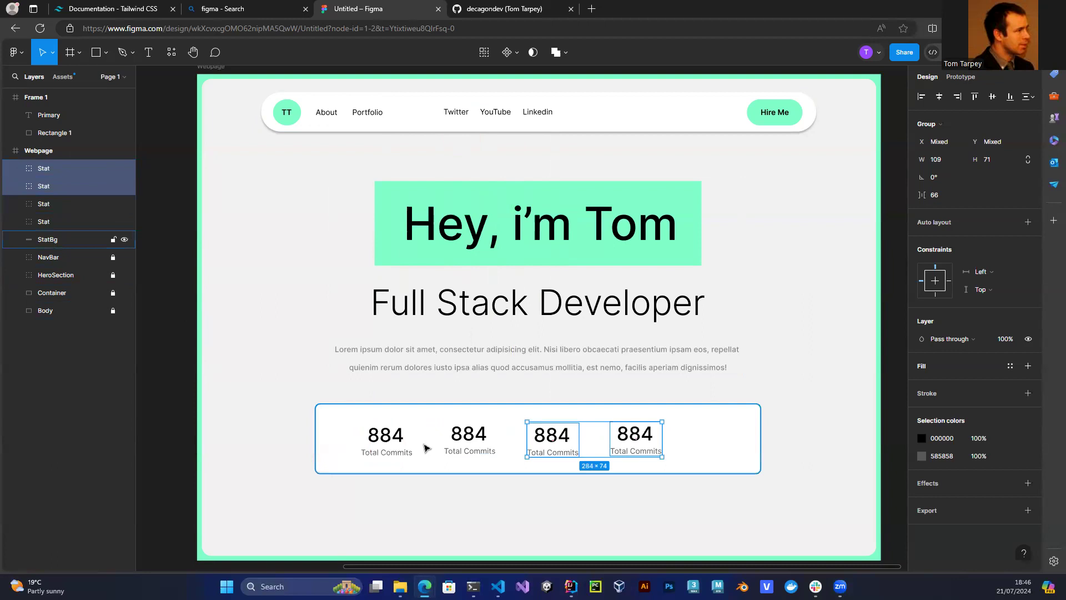
# Spread the four Stat groups apart horizontally with even gaps of 88.
pyautogui.click(468, 440)
pyautogui.moveTo(468, 440); pyautogui.dragTo(477, 440)
pyautogui.moveTo(478, 440); pyautogui.dragTo(564, 442)
pyautogui.moveTo(642, 442)
pyautogui.mouseDown()
pyautogui.moveTo(675, 442)
pyautogui.moveTo(662, 442)
pyautogui.mouseUp()
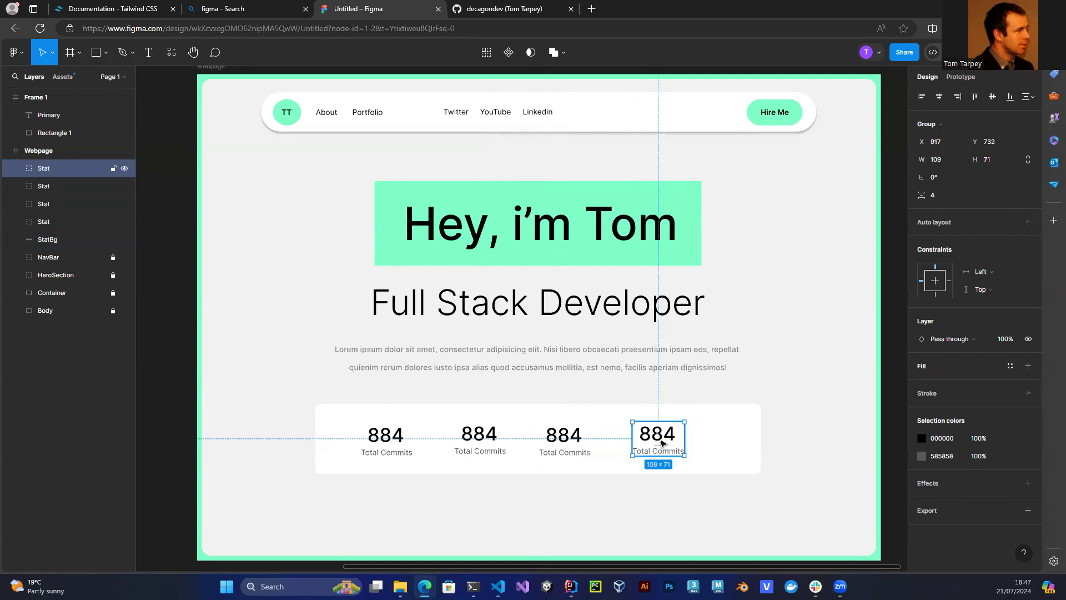
pyautogui.moveTo(572, 438); pyautogui.dragTo(583, 438)
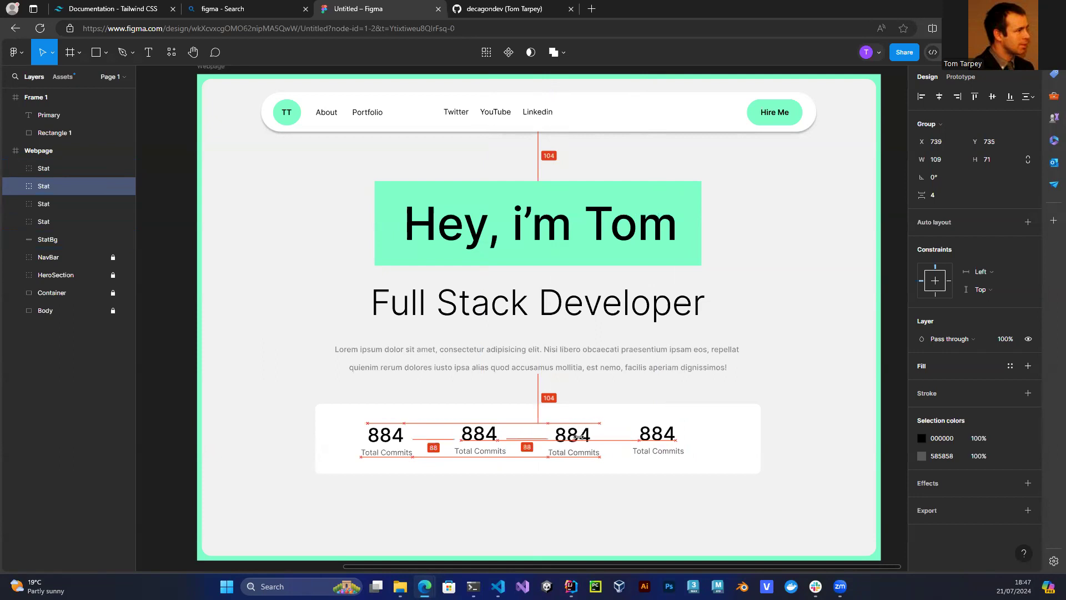
pyautogui.click(665, 440)
pyautogui.moveTo(667, 439); pyautogui.dragTo(671, 440)
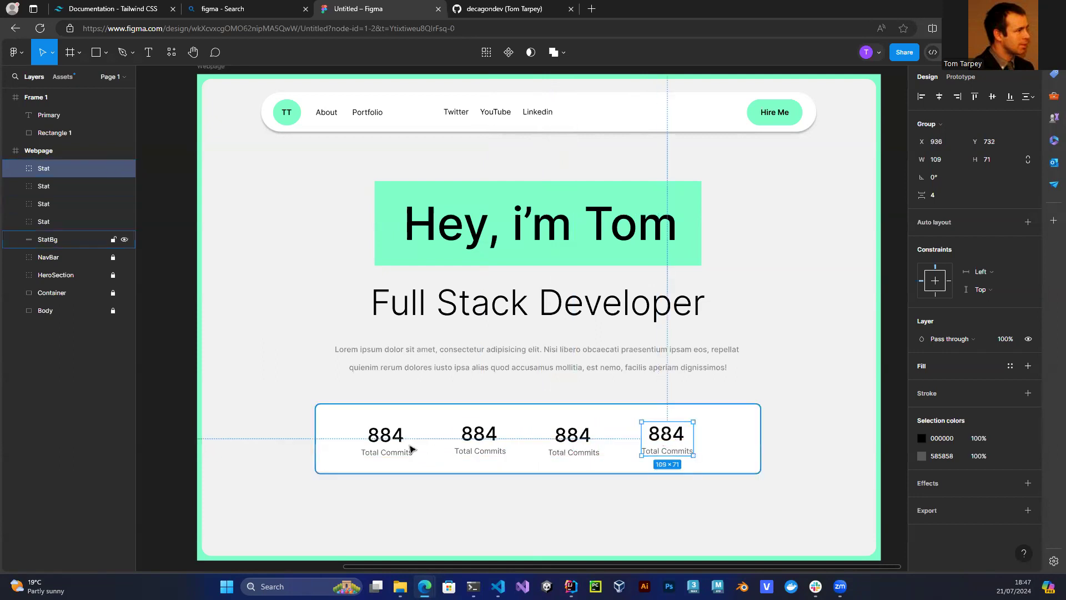
# Shift all four Stat groups together toward the centre of the white box, with the first at X 368, Y 734.
pyautogui.click(385, 436)
pyautogui.keyDown('shift'); pyautogui.click(480, 437); pyautogui.keyUp('shift')
pyautogui.keyDown('shift'); pyautogui.click(561, 437); pyautogui.keyUp('shift')
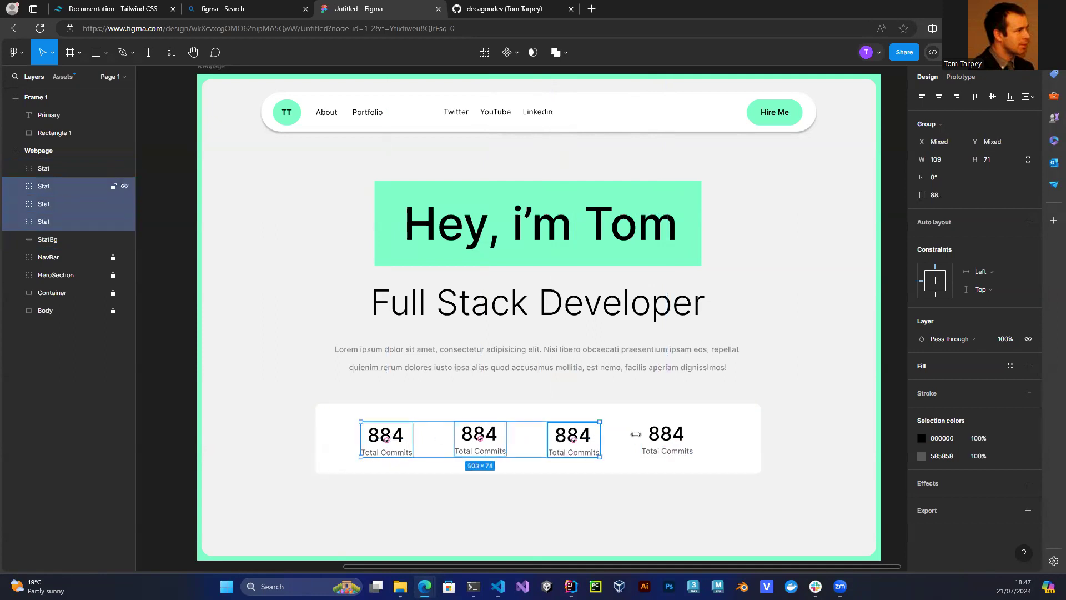
pyautogui.keyDown('shift'); pyautogui.click(667, 435); pyautogui.keyUp('shift')
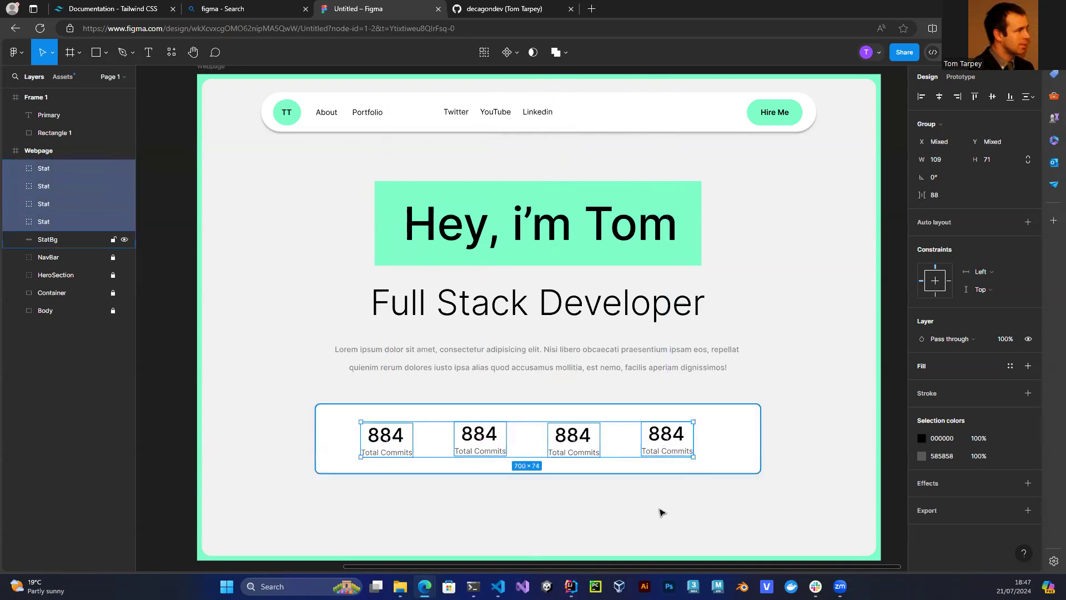
pyautogui.moveTo(471, 437); pyautogui.dragTo(481, 439)
pyautogui.click(361, 536)
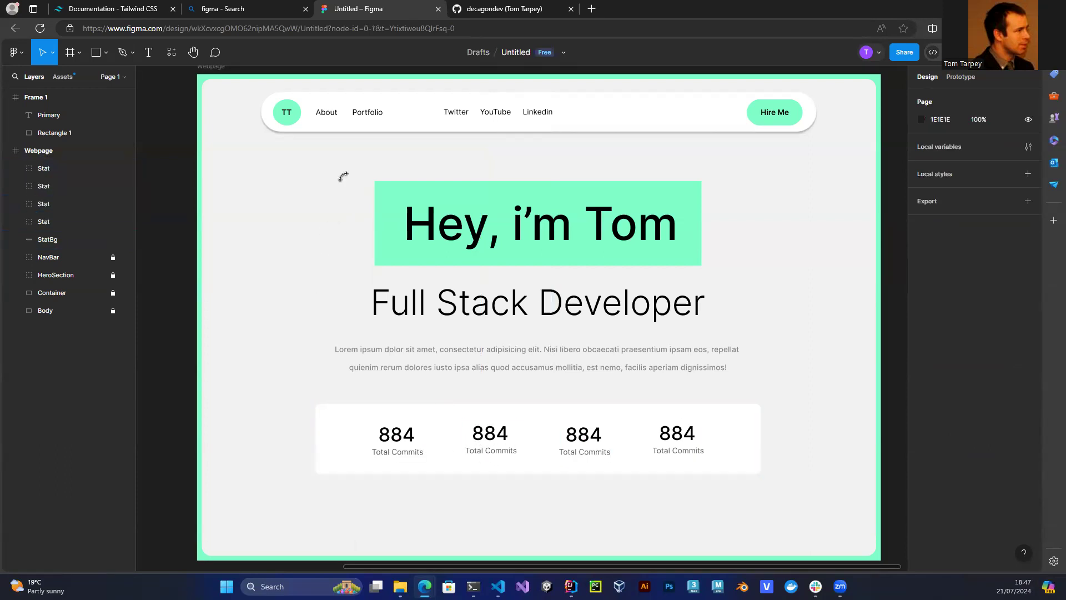
# Centre-align the text of the first stat's number and its Total Commits label.
pyautogui.click(392, 440)
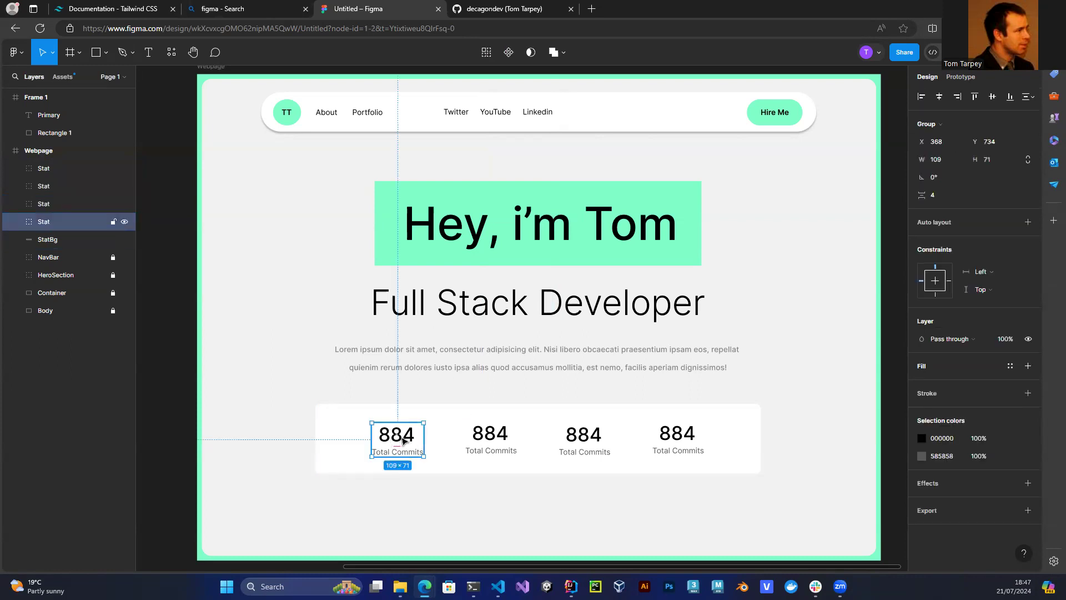
pyautogui.doubleClick(404, 440)
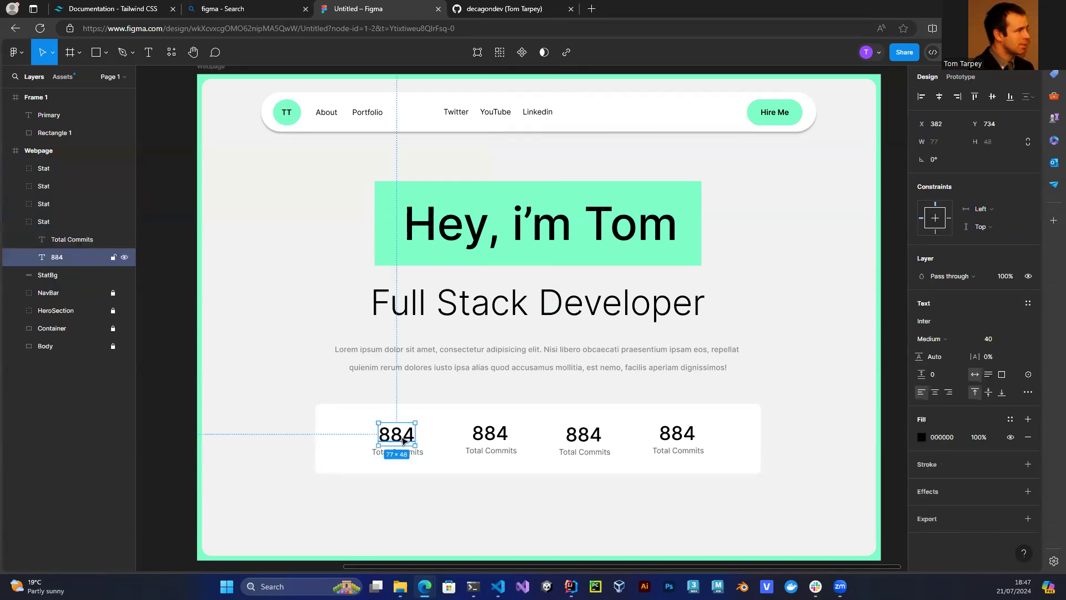
pyautogui.click(937, 395)
pyautogui.click(369, 511)
pyautogui.doubleClick(398, 452)
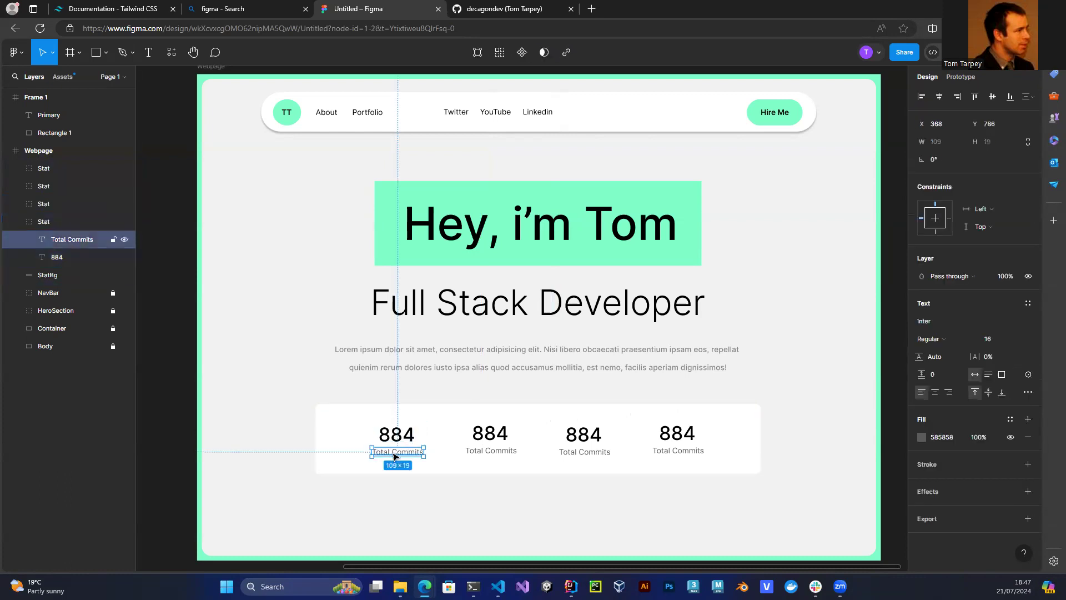
pyautogui.click(935, 394)
pyautogui.click(414, 550)
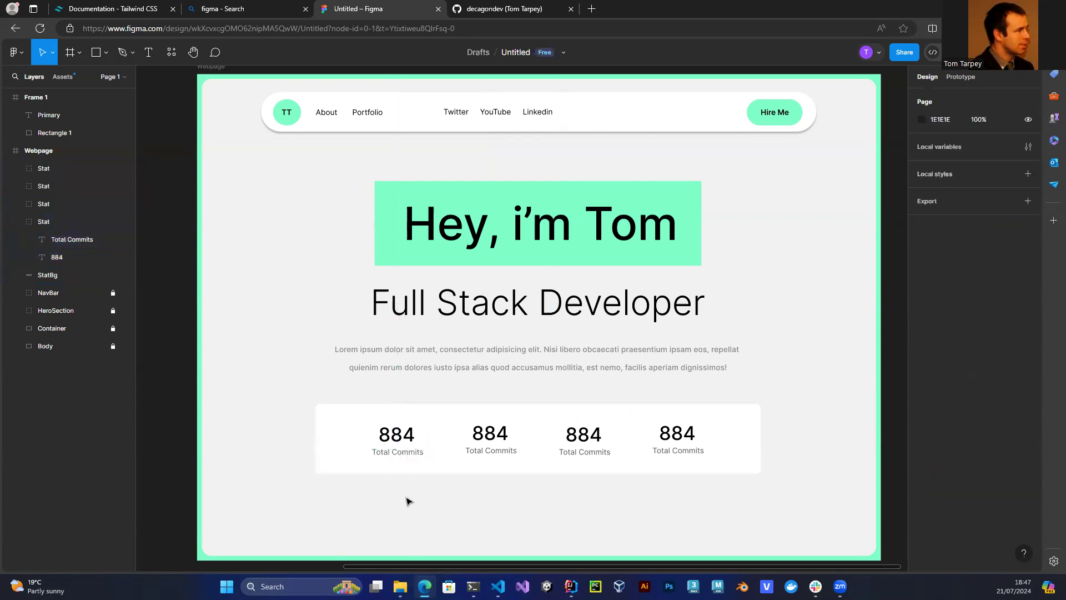
# Centre-align the text of the second stat's number and its label.
pyautogui.doubleClick(487, 436)
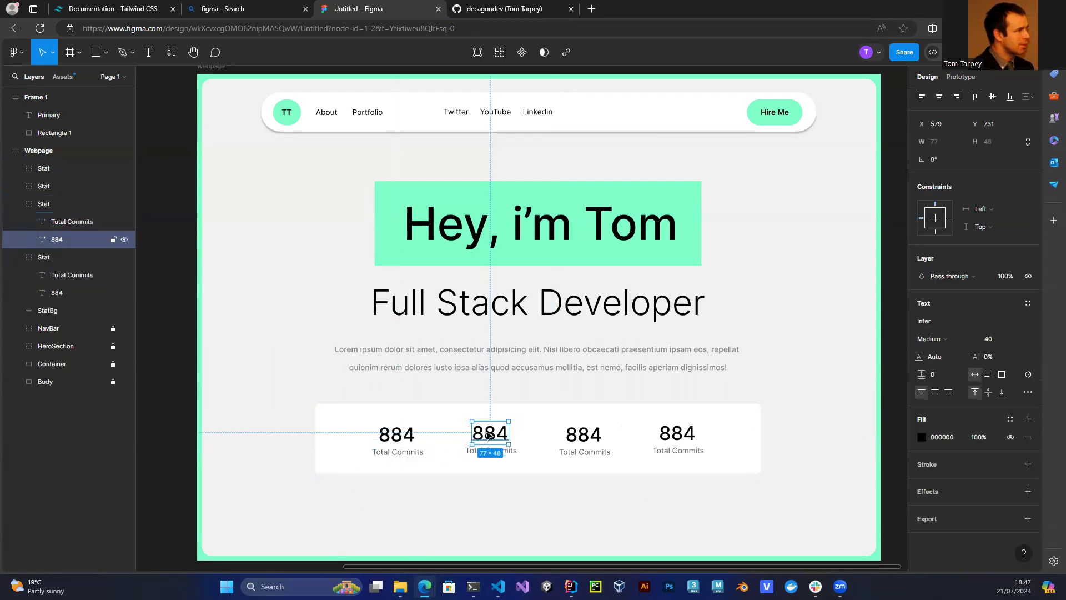
pyautogui.click(481, 527)
pyautogui.click(495, 452)
pyautogui.click(491, 451)
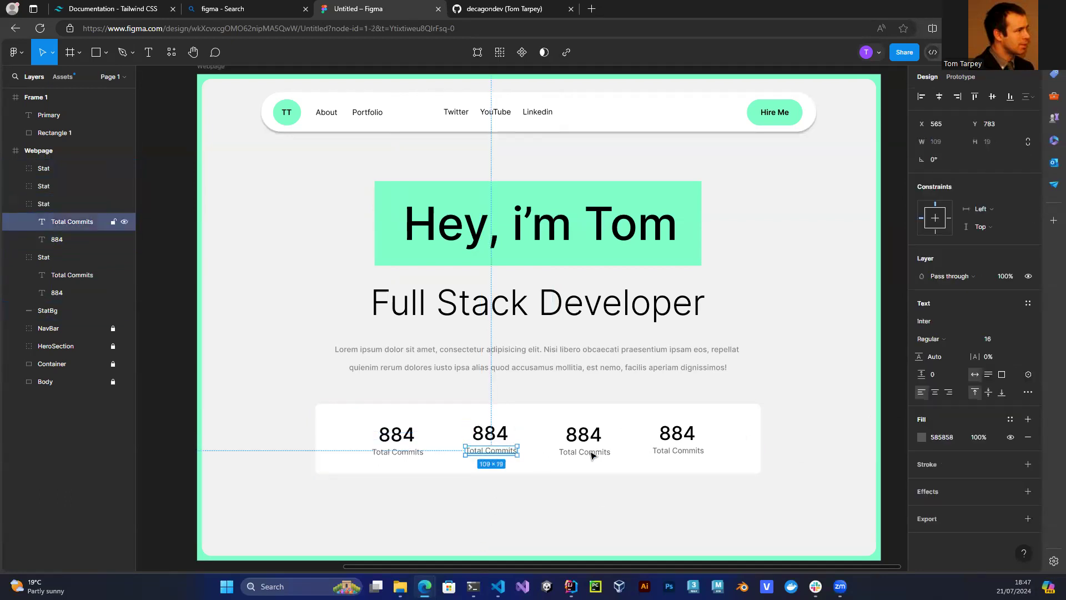
pyautogui.click(544, 525)
# Centre-align the text of the third stat's number and its label.
pyautogui.doubleClick(583, 441)
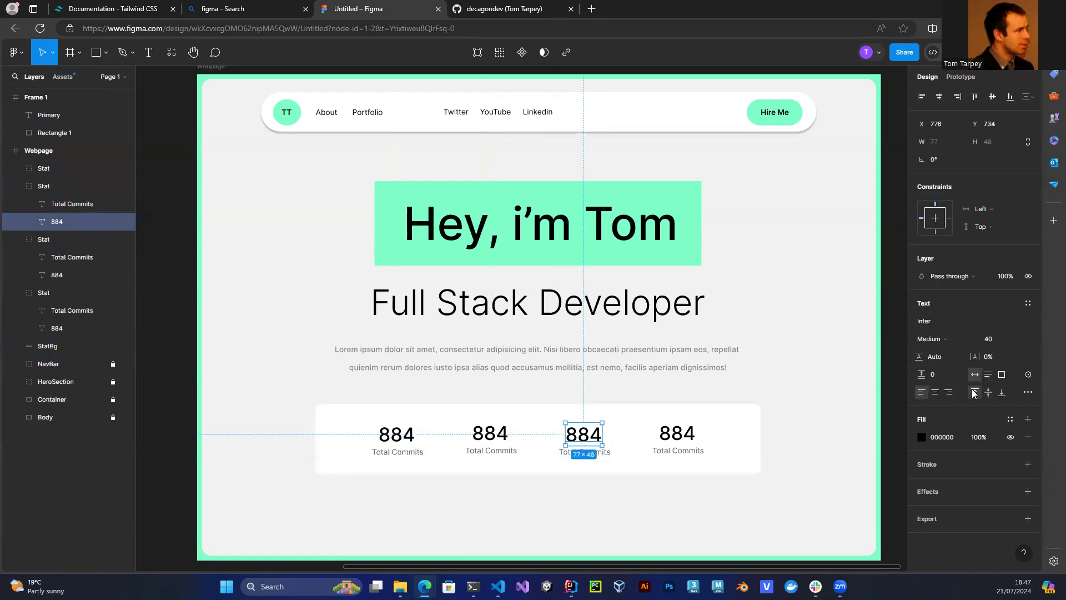
pyautogui.click(638, 530)
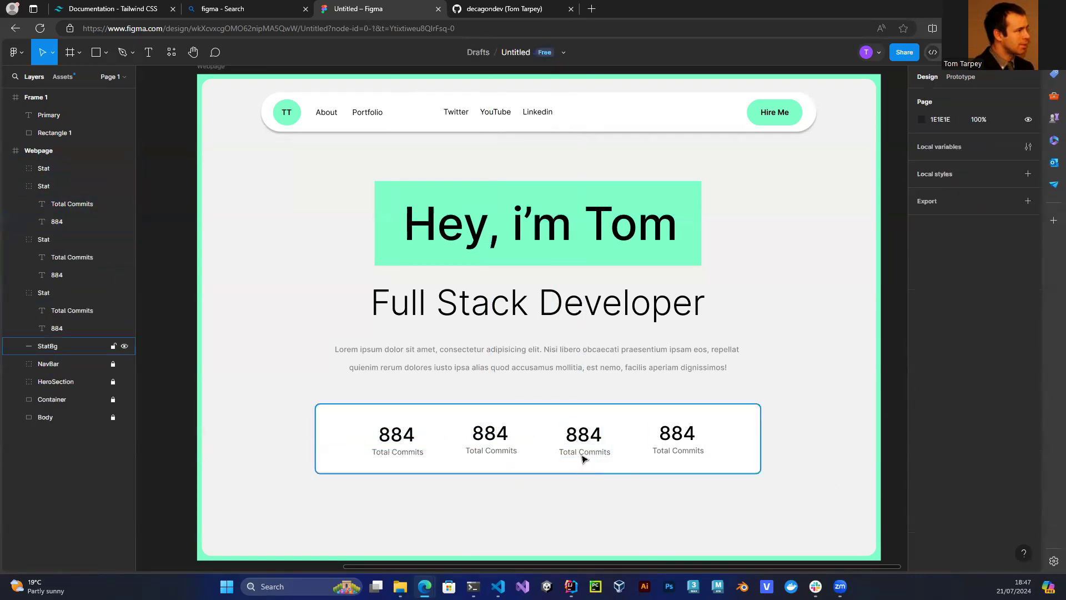
pyautogui.click(580, 453)
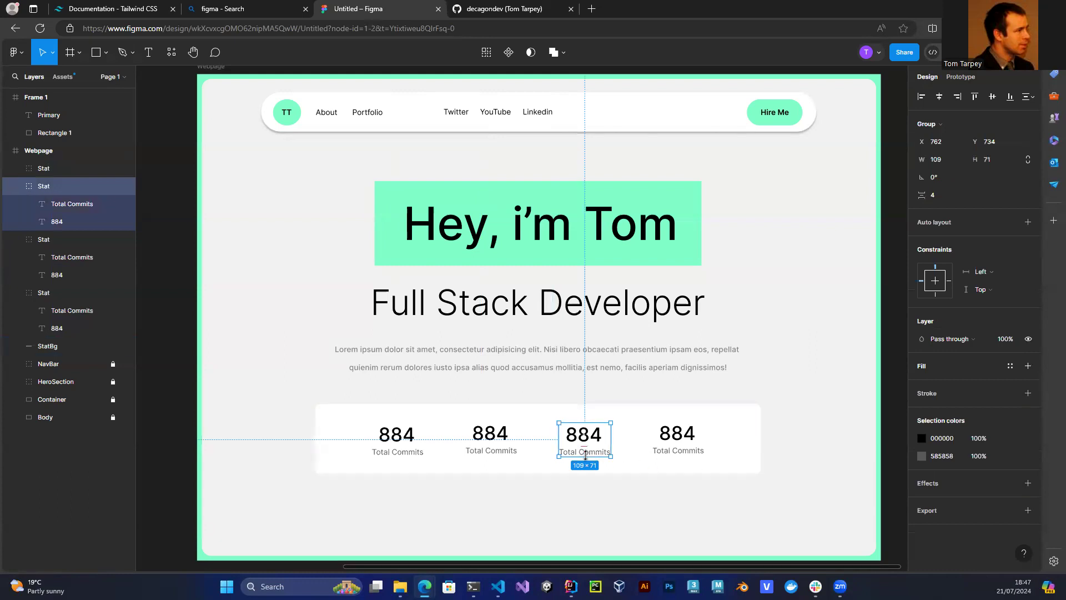
pyautogui.doubleClick(587, 455)
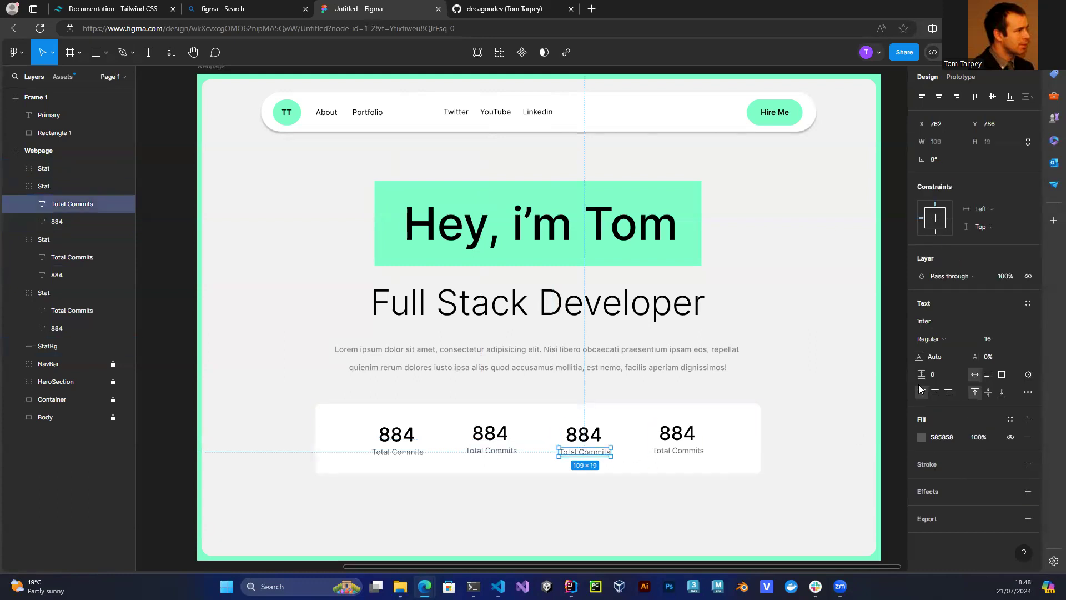
pyautogui.click(650, 531)
# Centre-align the text of the fourth stat's number and its label.
pyautogui.click(675, 435)
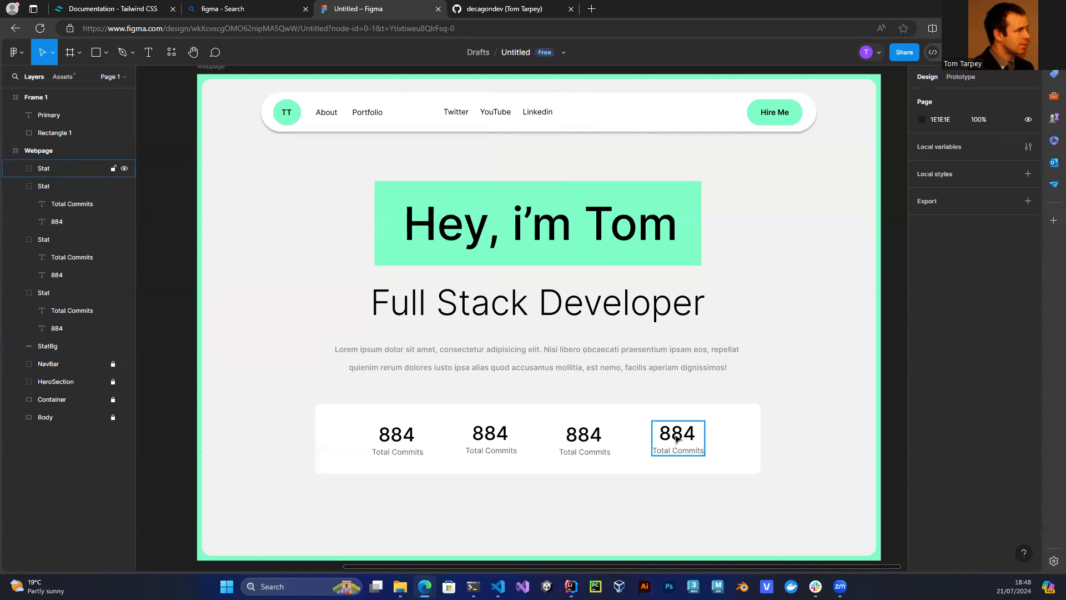
pyautogui.doubleClick(677, 438)
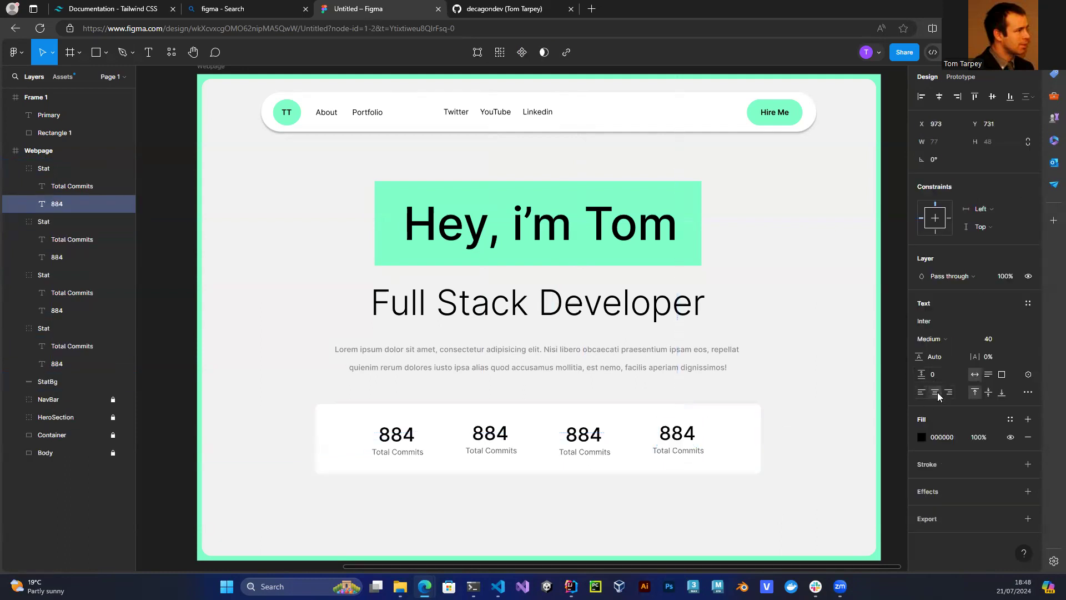
pyautogui.click(702, 538)
pyautogui.doubleClick(684, 452)
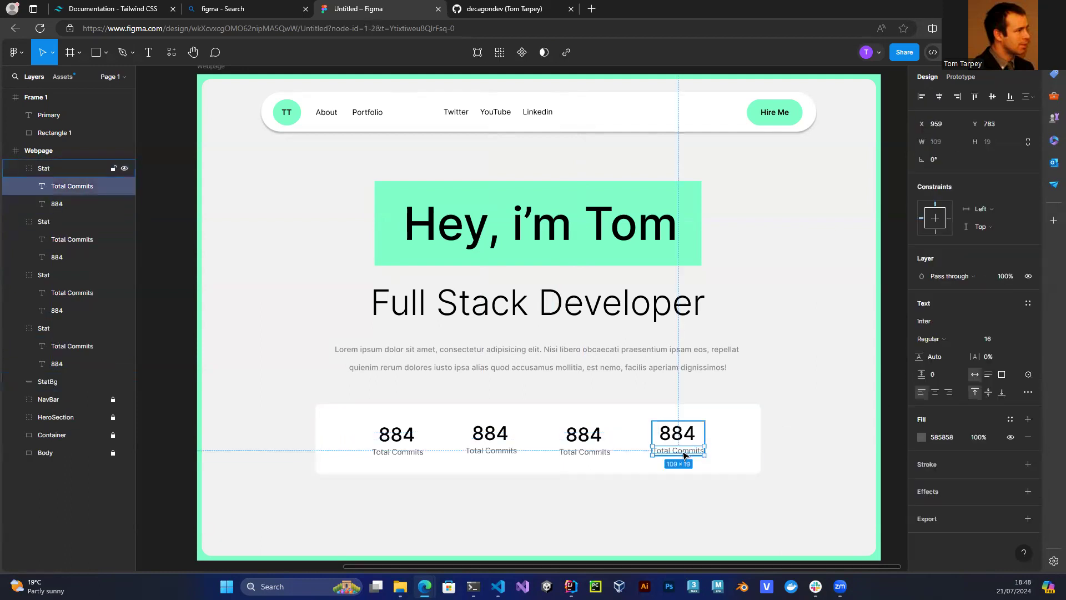
pyautogui.click(632, 543)
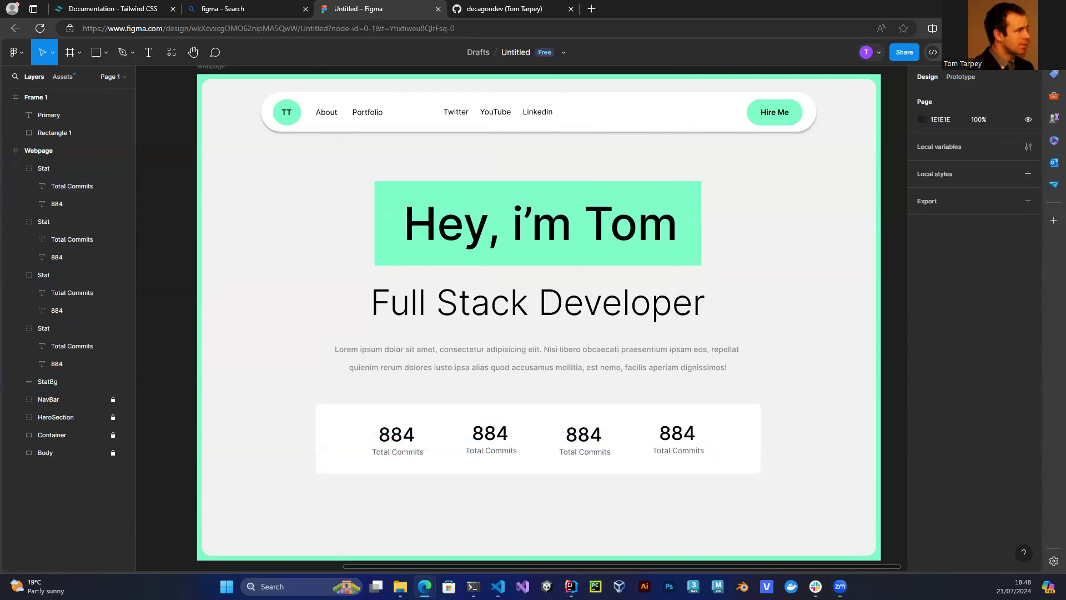
# Look up the longest streak on the GitHub profile page and set the second stat's number to 39.
pyautogui.click(501, 16)
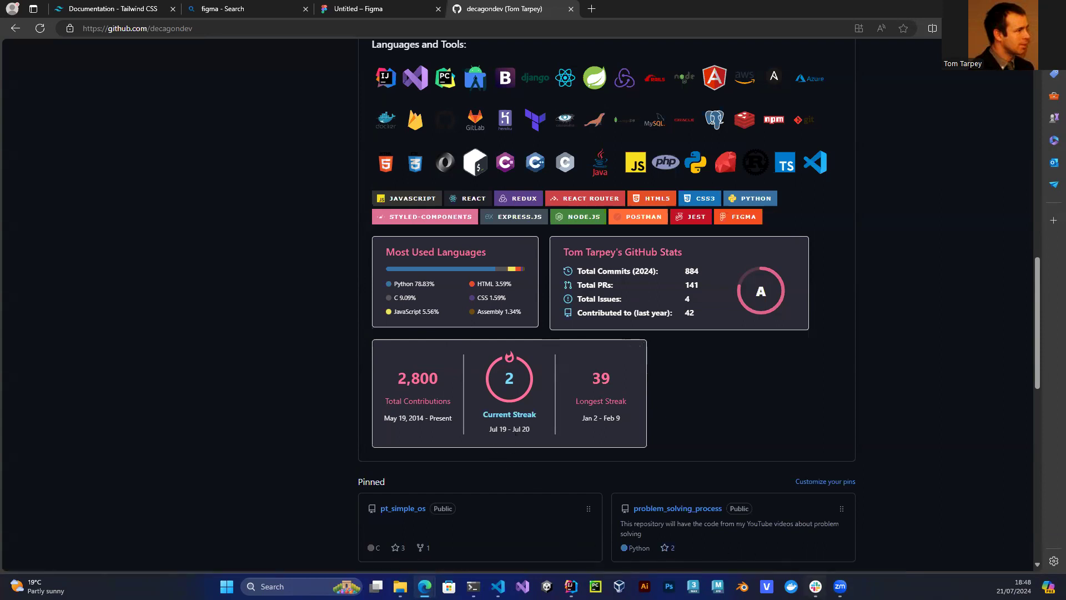
pyautogui.moveTo(816, 586)
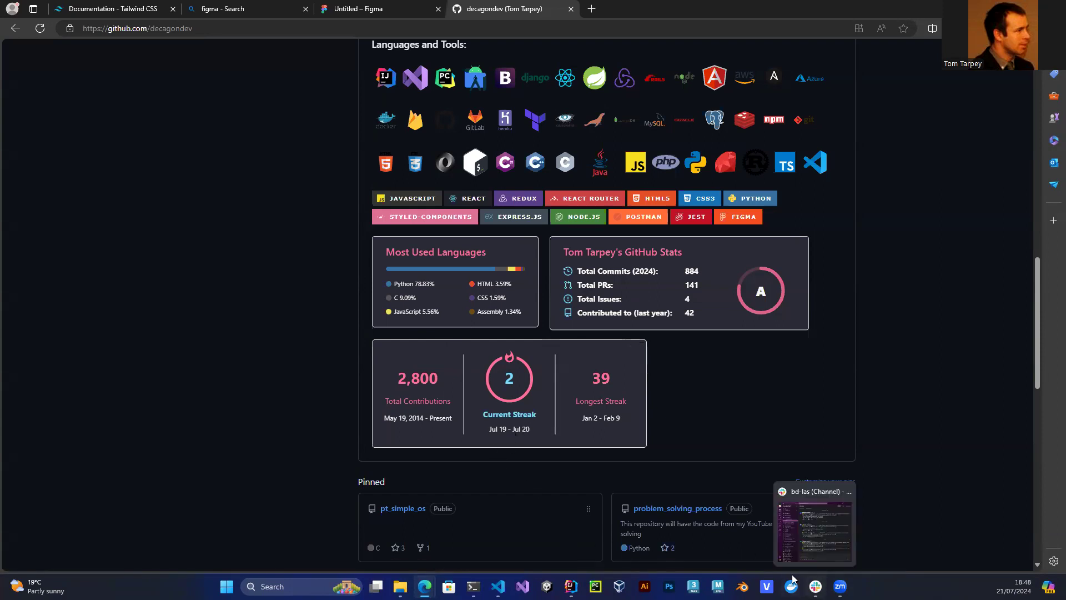
pyautogui.click(356, 11)
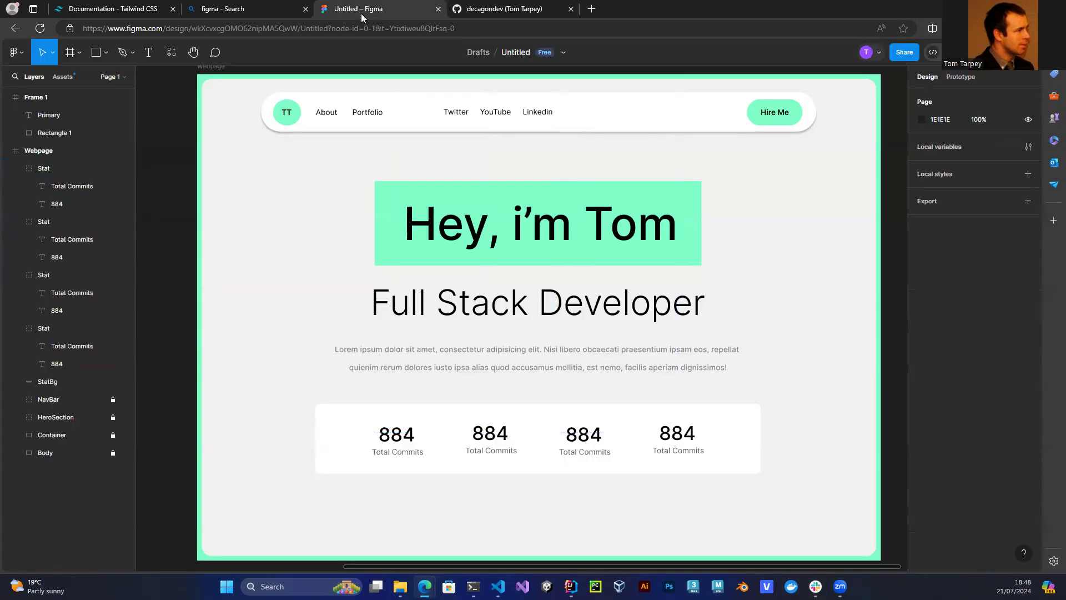
pyautogui.doubleClick(489, 438)
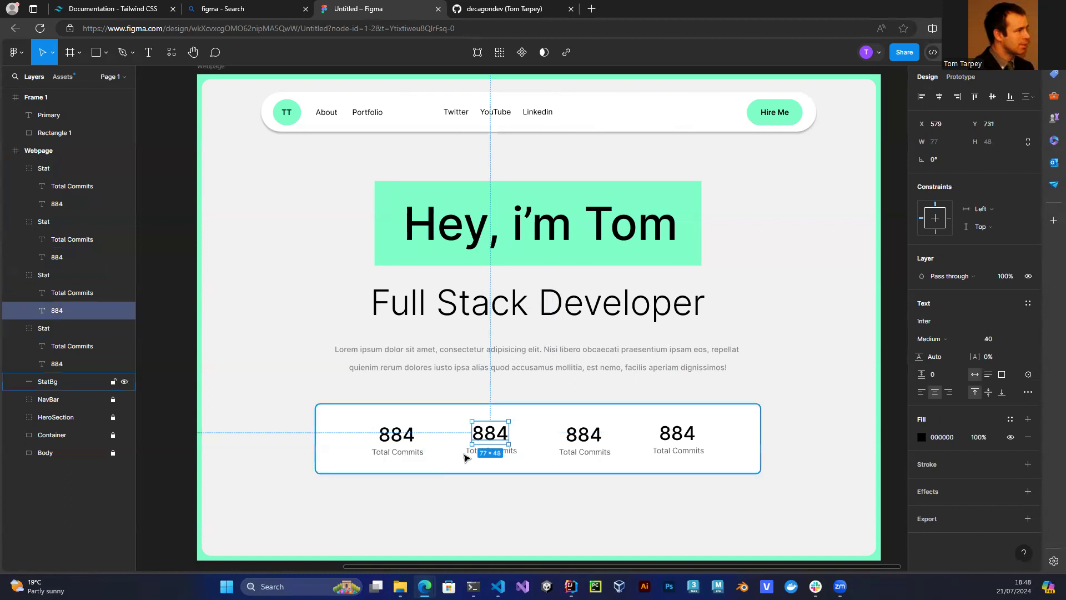
pyautogui.doubleClick(491, 439)
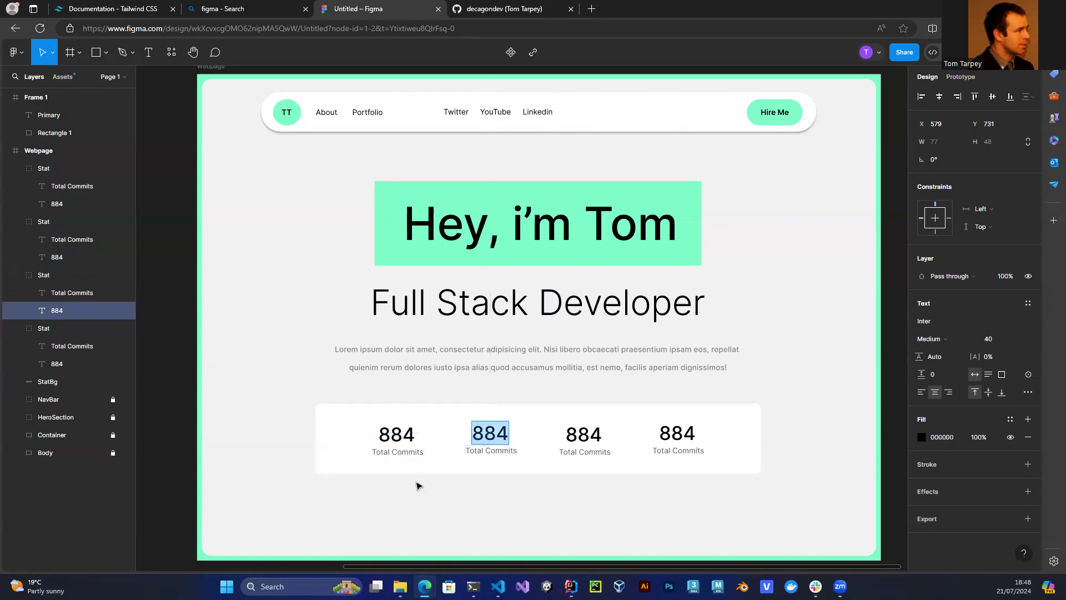
pyautogui.write('39')
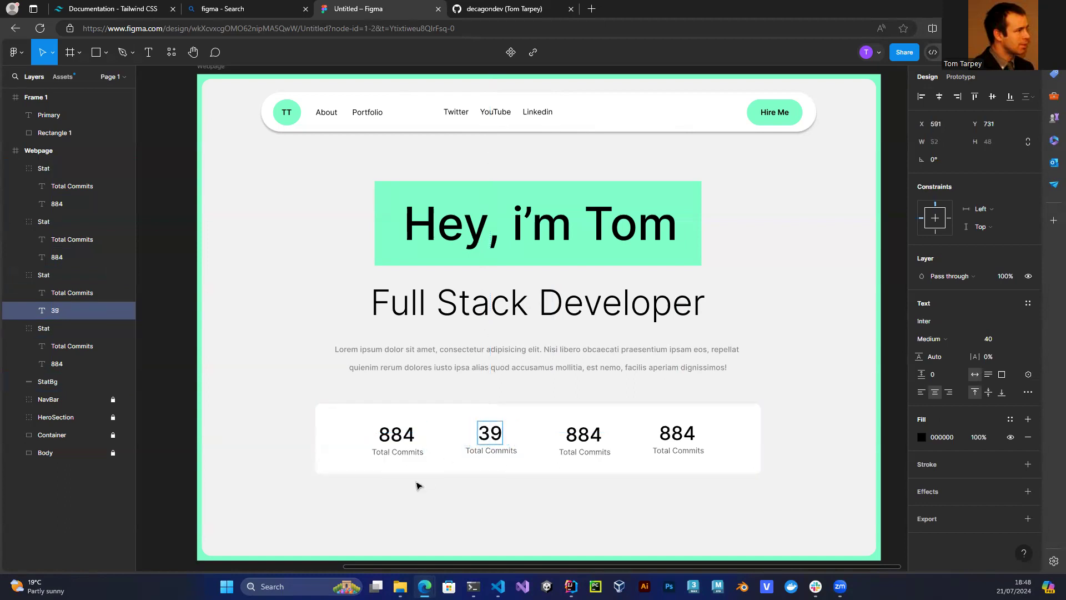
# Change the second stat's label to "Longest Streak".
pyautogui.click(481, 450)
pyautogui.tripleClick(489, 451)
pyautogui.write('Longest S')
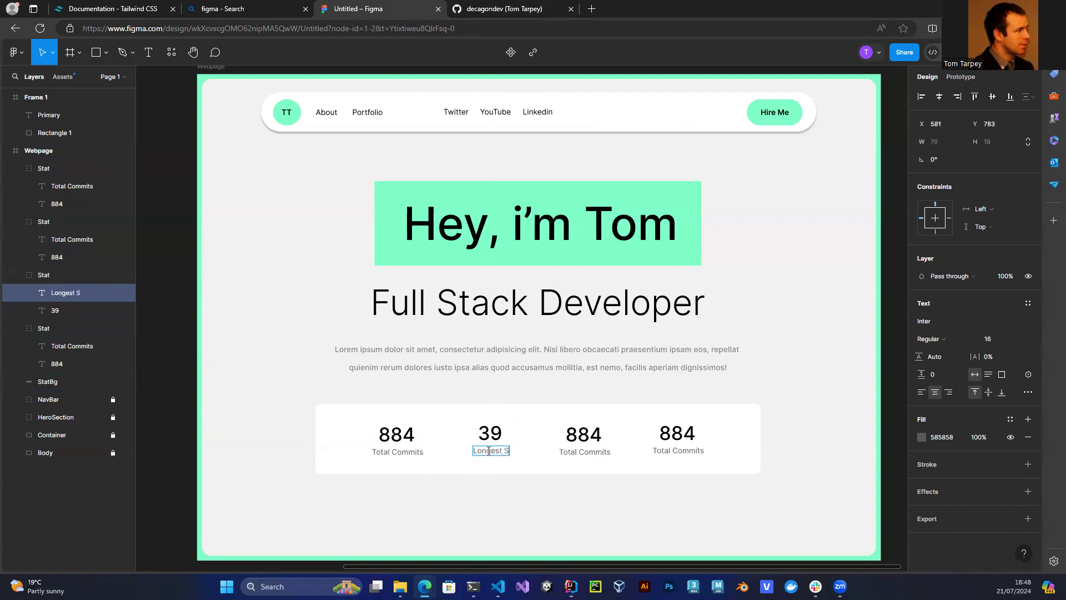
pyautogui.write('treak')
pyautogui.press('Escape')
# Set the third stat's number to 104.
pyautogui.click(586, 443)
pyautogui.doubleClick(586, 442)
pyautogui.doubleClick(584, 442)
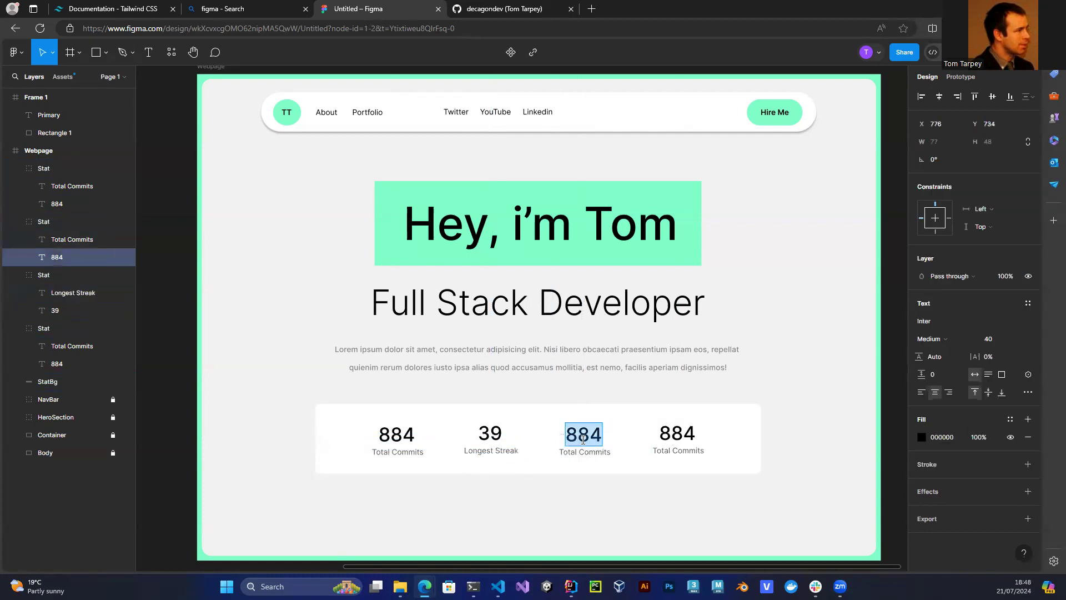
pyautogui.write('104')
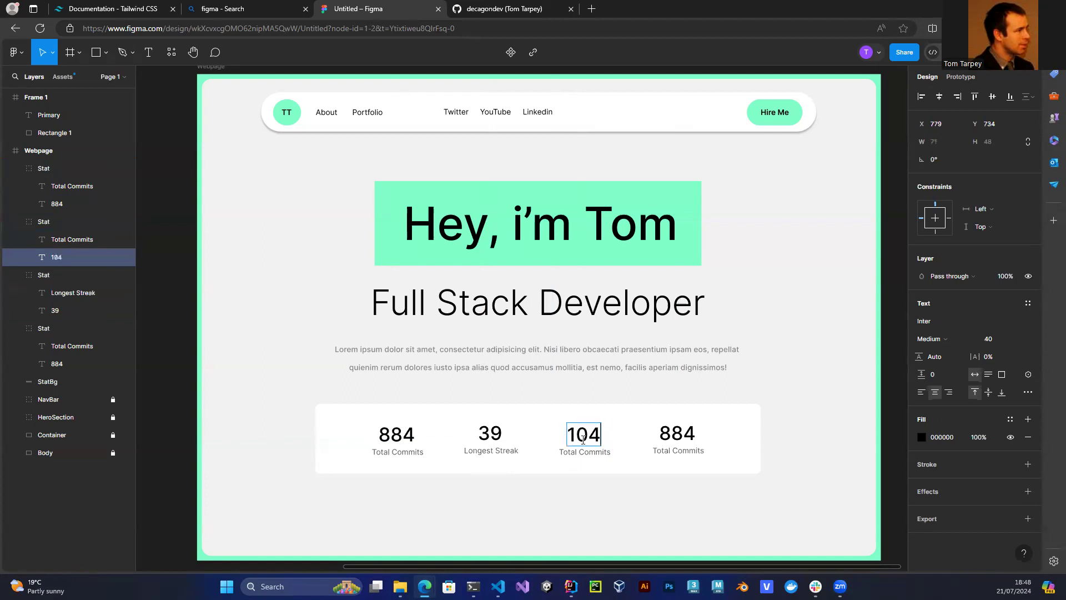
pyautogui.press('Escape')
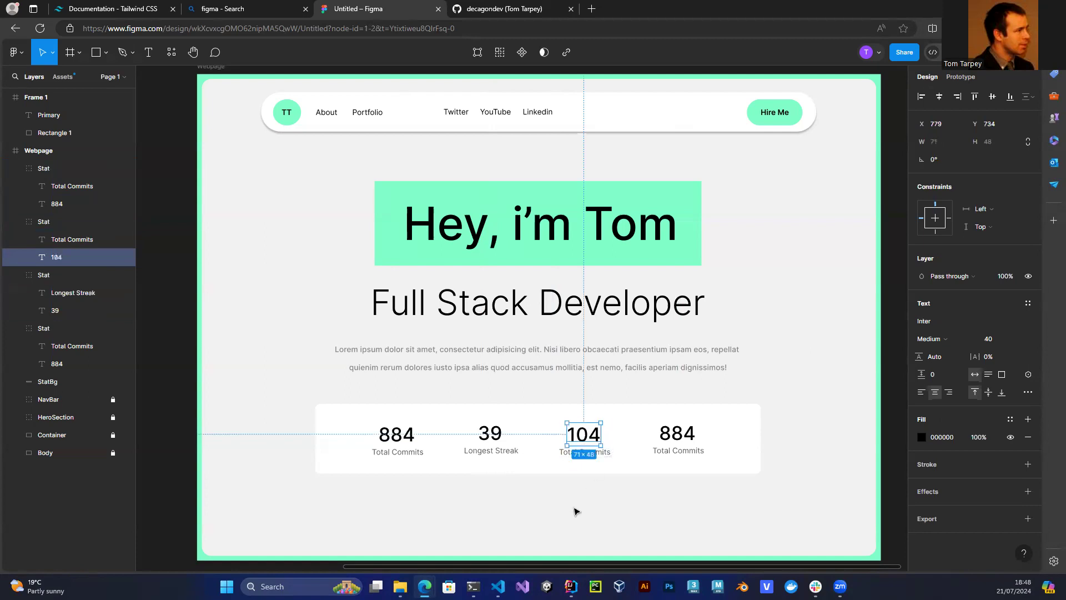
# Check the pull request total on the GitHub profile page and set the third stat's number to 141.
pyautogui.click(485, 9)
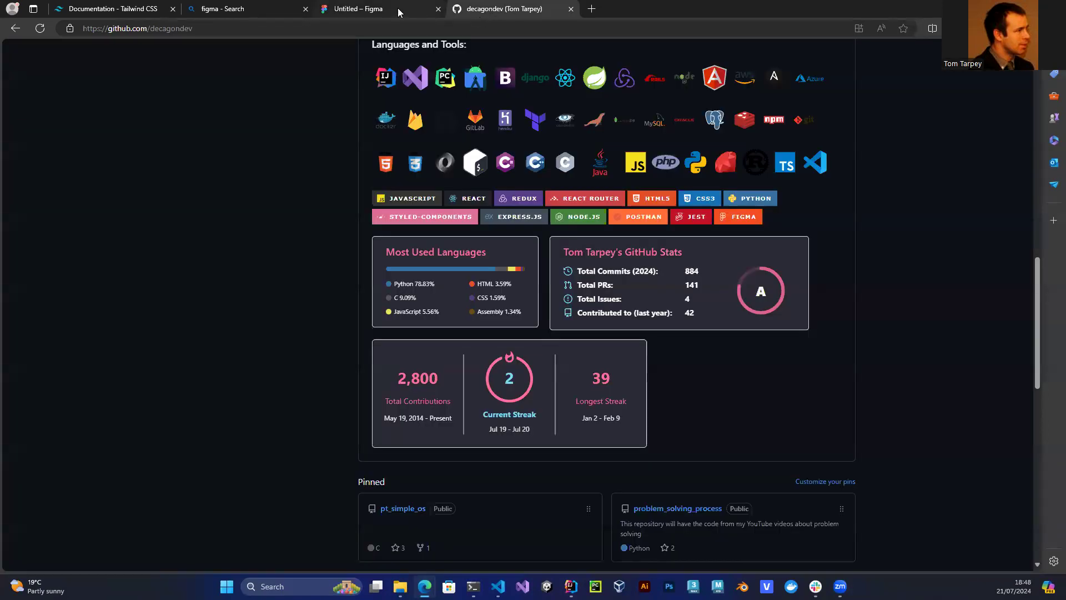
pyautogui.click(380, 11)
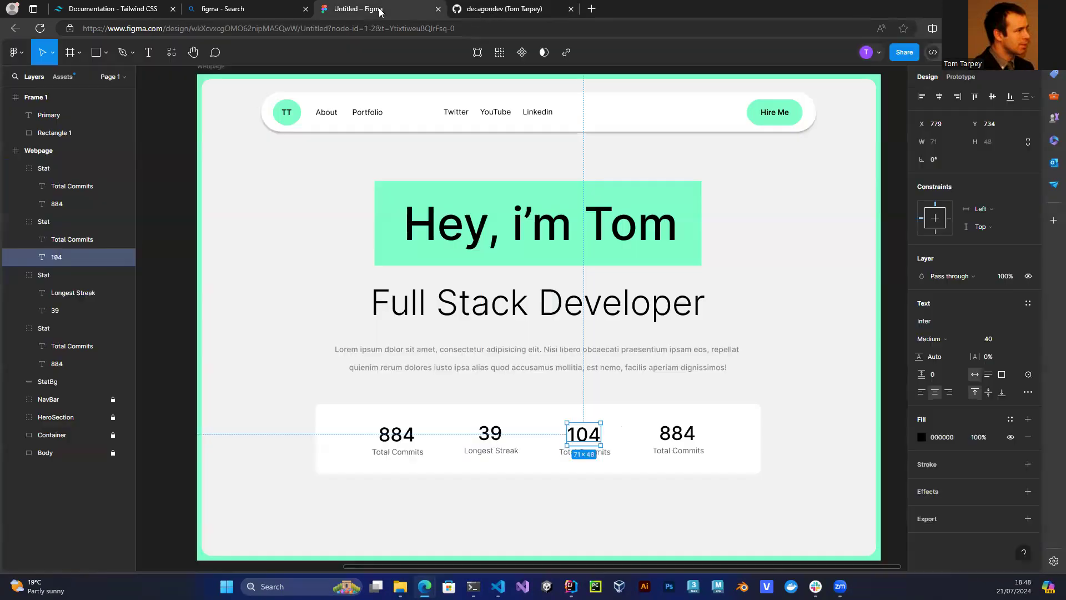
pyautogui.doubleClick(588, 439)
pyautogui.write('141')
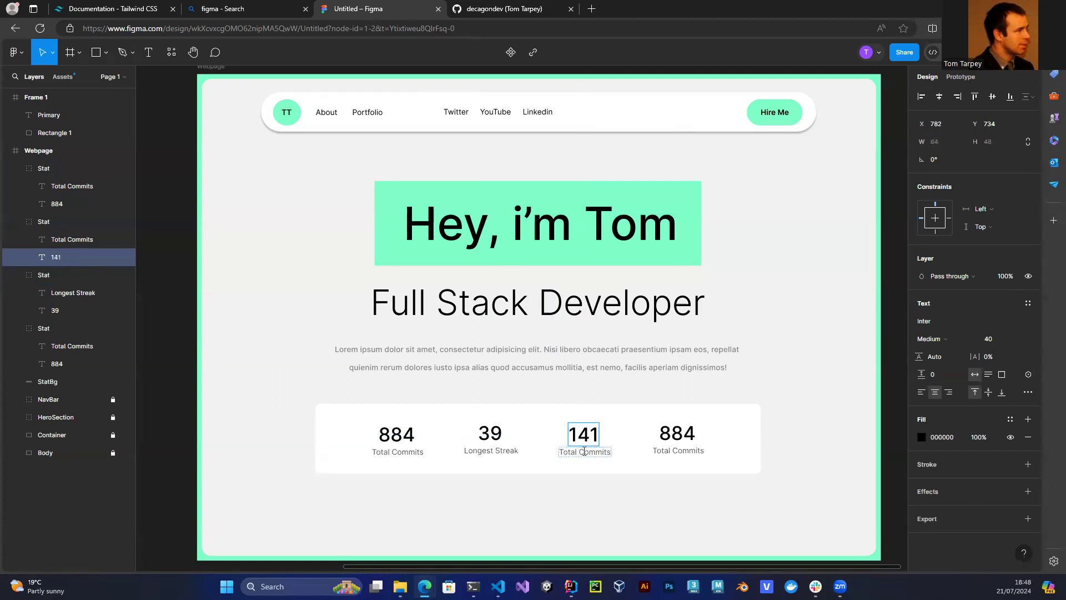
# Change the third stat's label to "Total PR's".
pyautogui.click(585, 451)
pyautogui.doubleClick(585, 452)
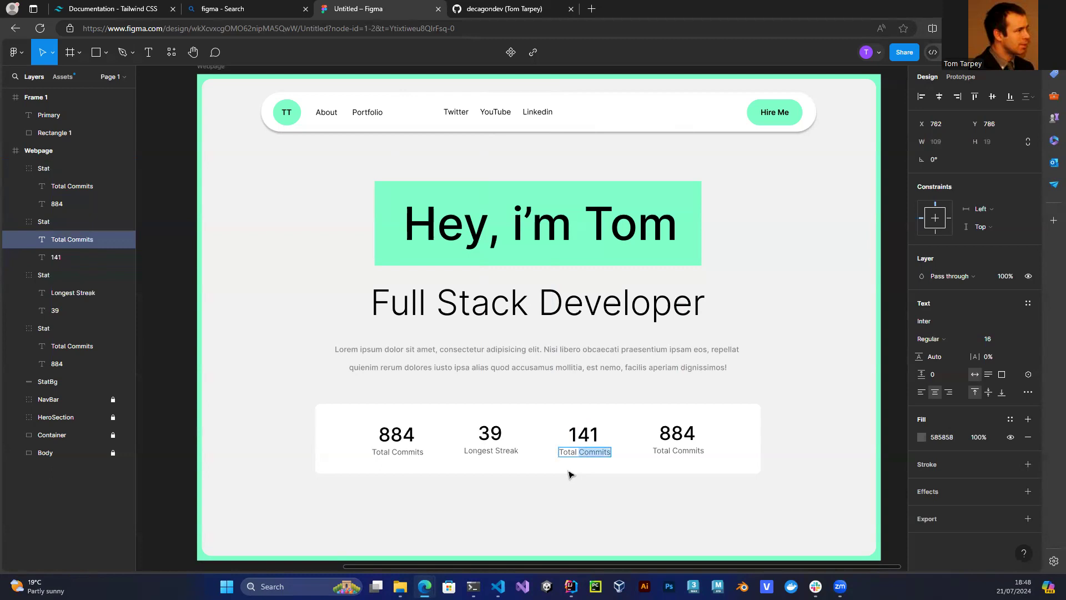
pyautogui.write("PR's")
pyautogui.press('Escape')
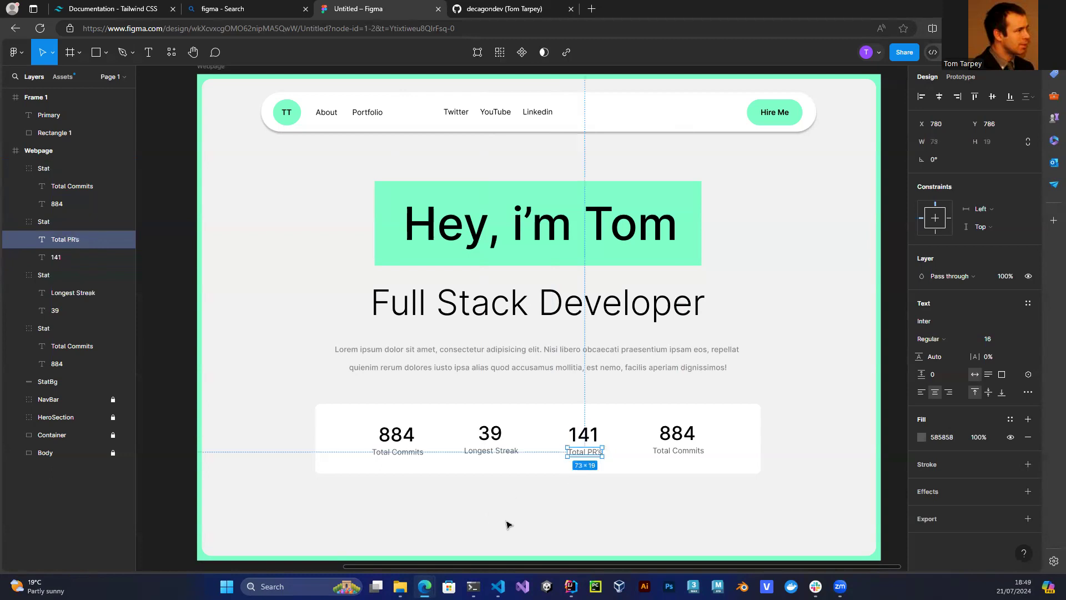
pyautogui.click(681, 511)
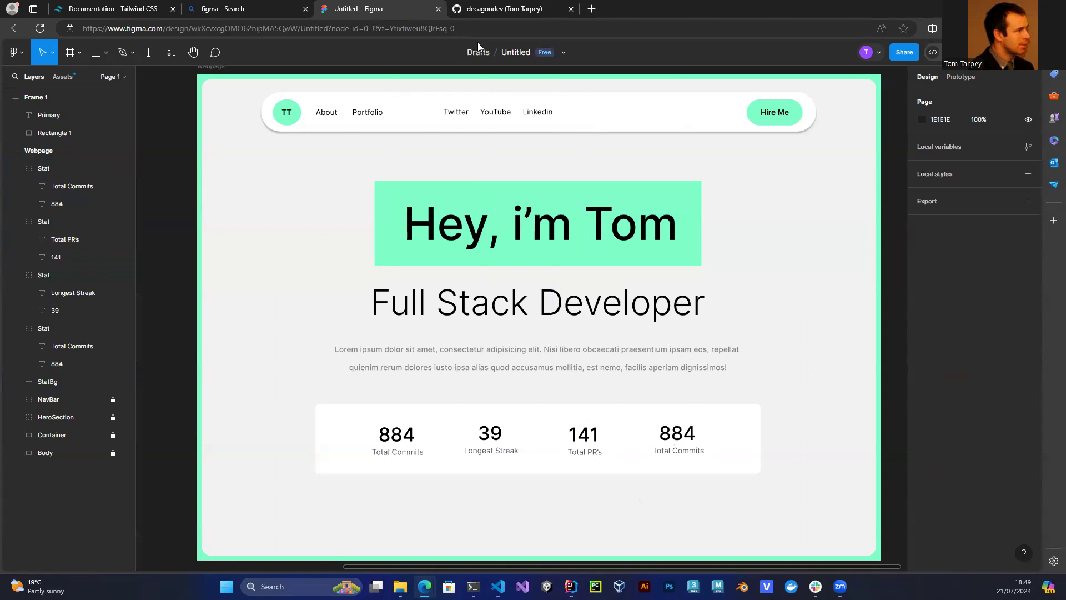
# Look up the total contributions on the GitHub profile page and set the fourth stat's number to 2800.
pyautogui.click(480, 12)
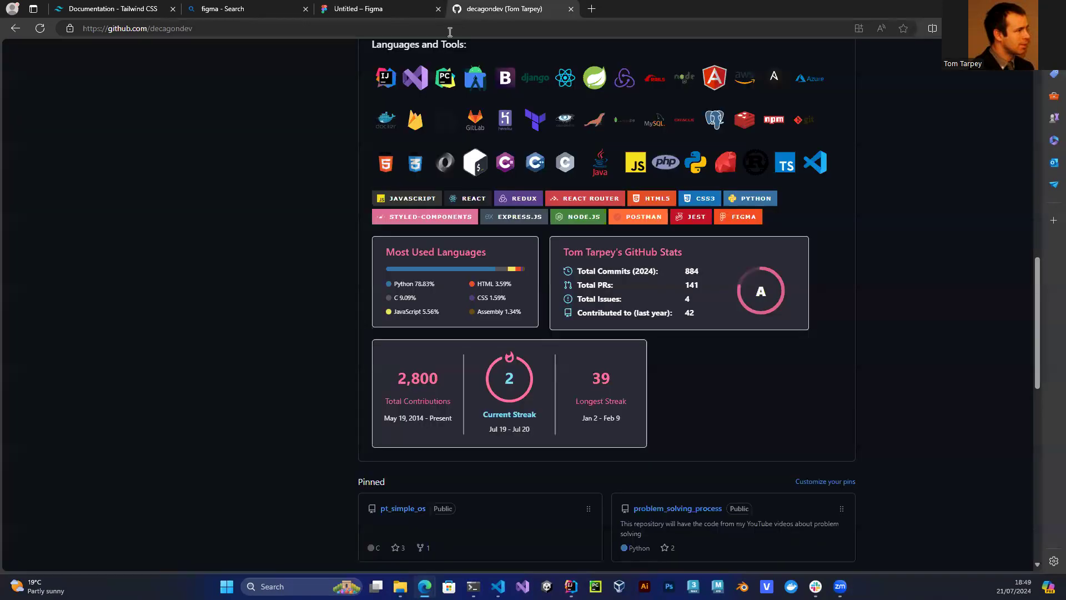
pyautogui.click(363, 11)
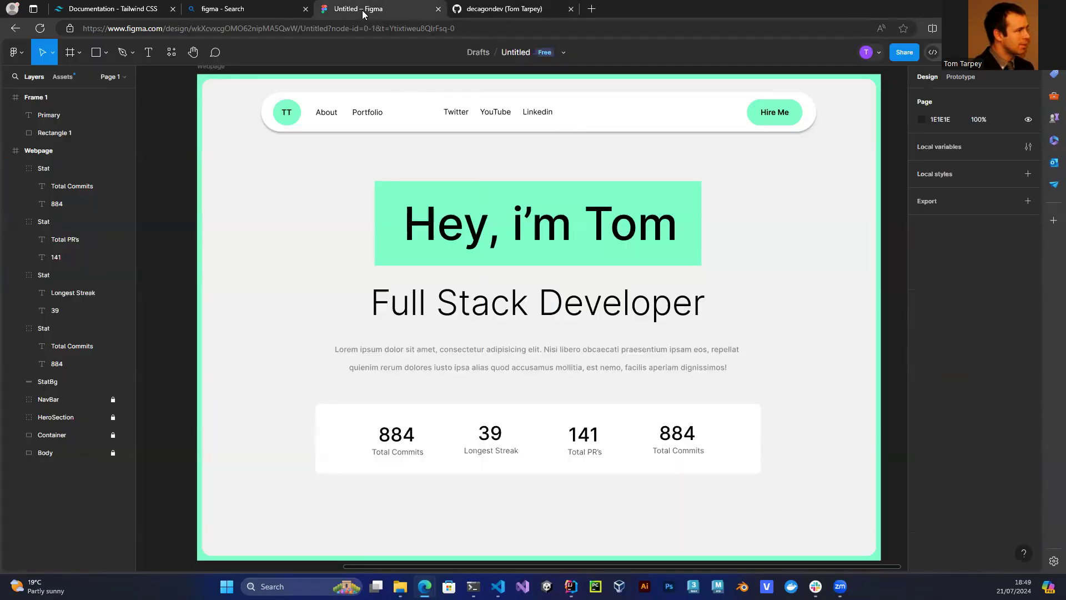
pyautogui.doubleClick(677, 433)
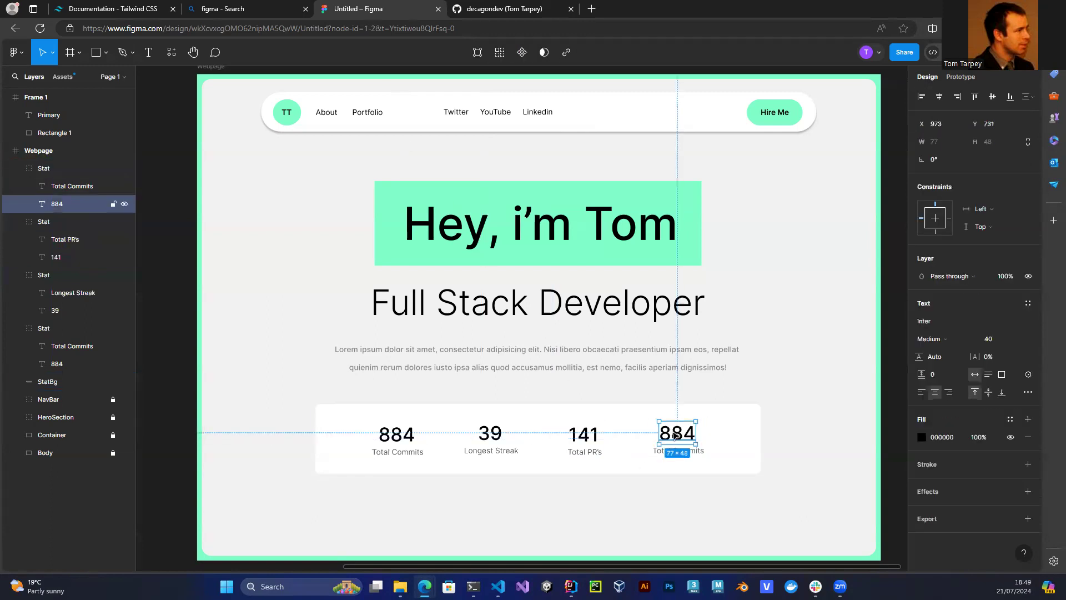
pyautogui.click(485, 11)
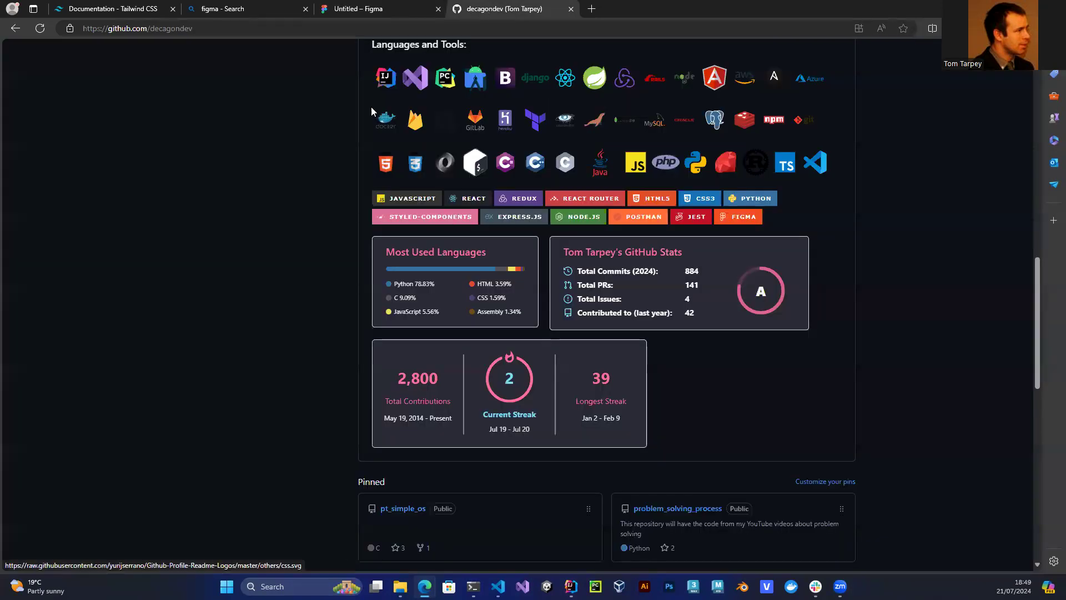
pyautogui.click(371, 8)
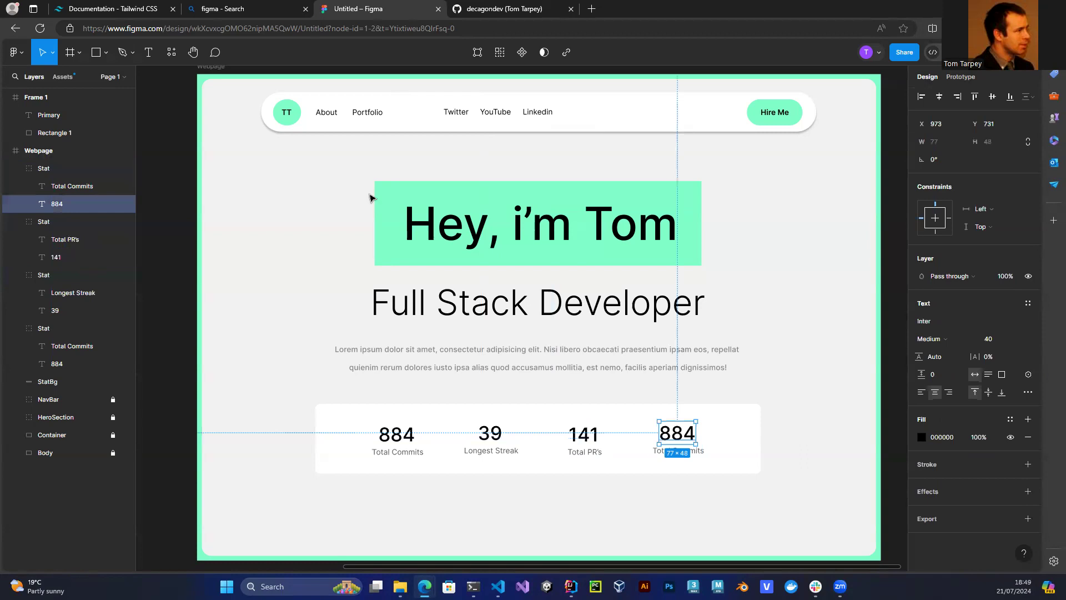
pyautogui.doubleClick(676, 439)
pyautogui.write('2')
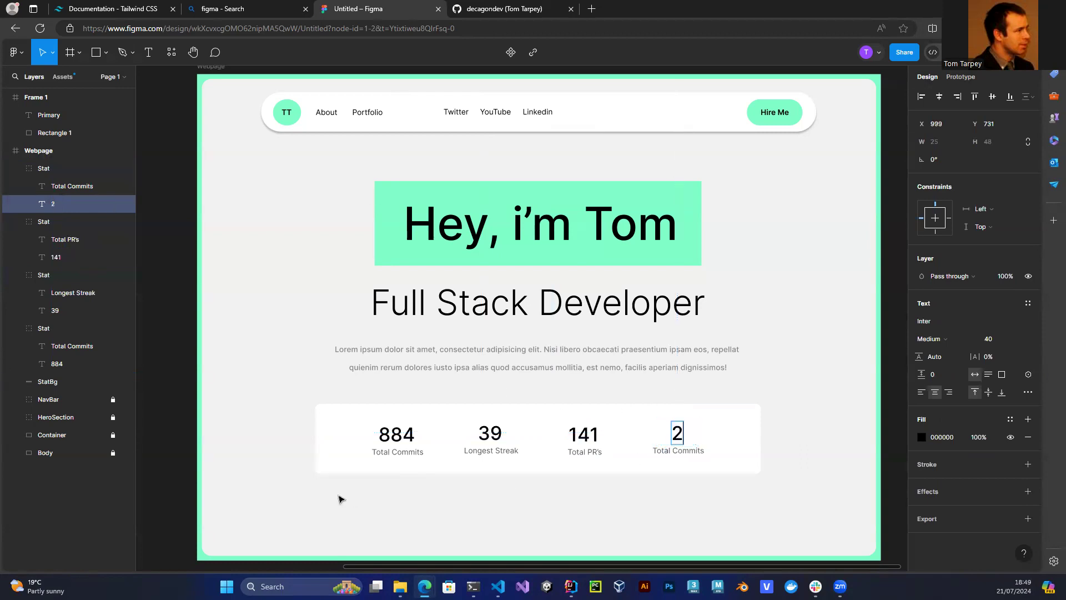
pyautogui.write('800')
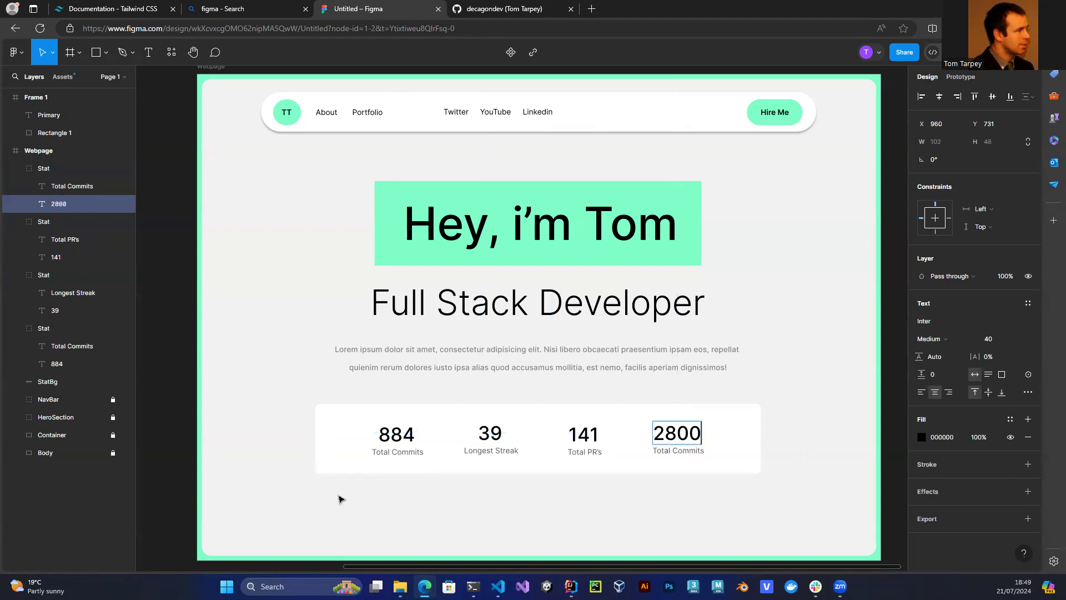
# Change the fourth stat's label to "Total Contributions".
pyautogui.doubleClick(687, 450)
pyautogui.write('Co')
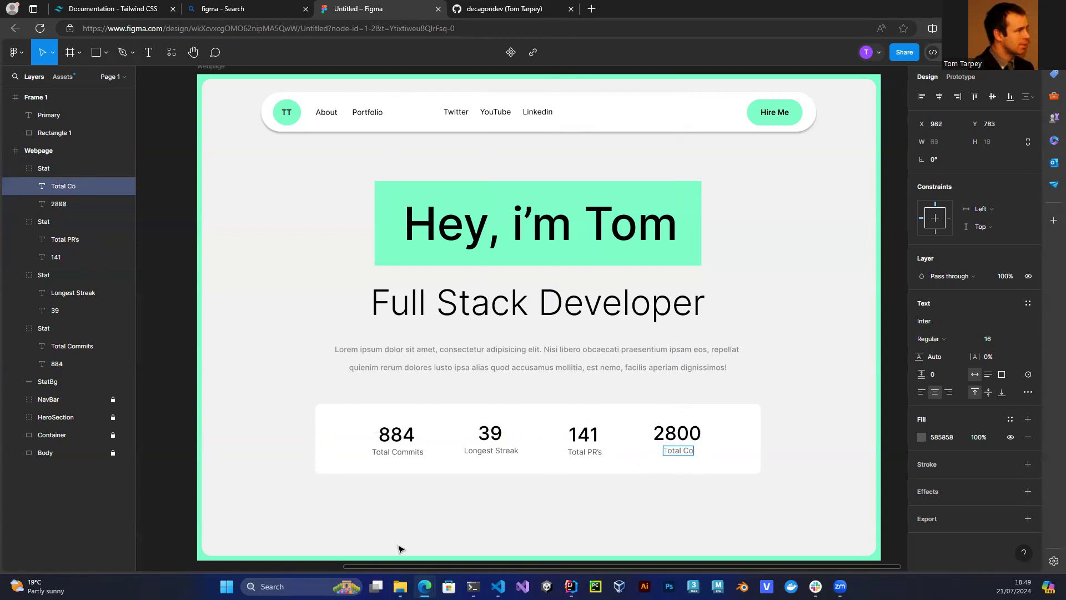
pyautogui.write('ntributions')
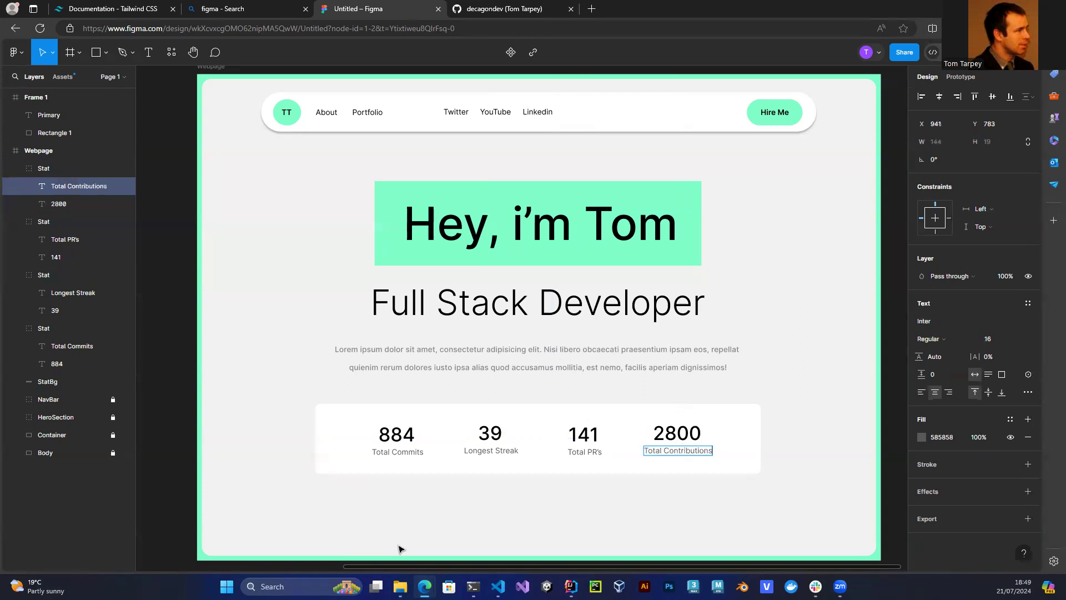
pyautogui.press('Escape')
pyautogui.click(425, 525)
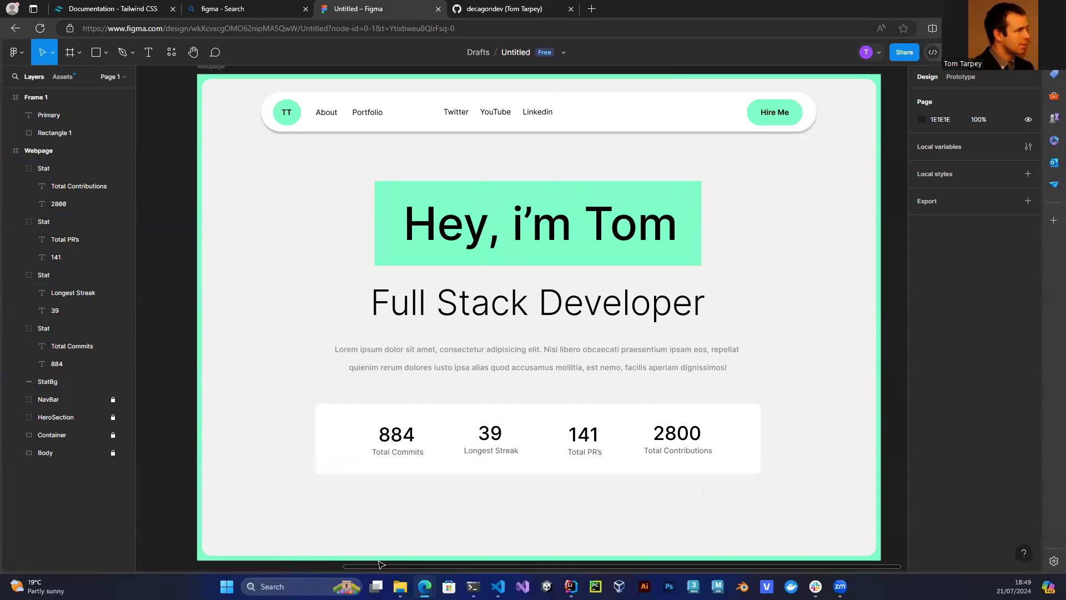
# Move all four stat groups together so that they sit horizontally centred in the white stats box.
pyautogui.click(393, 450)
pyautogui.click(483, 442)
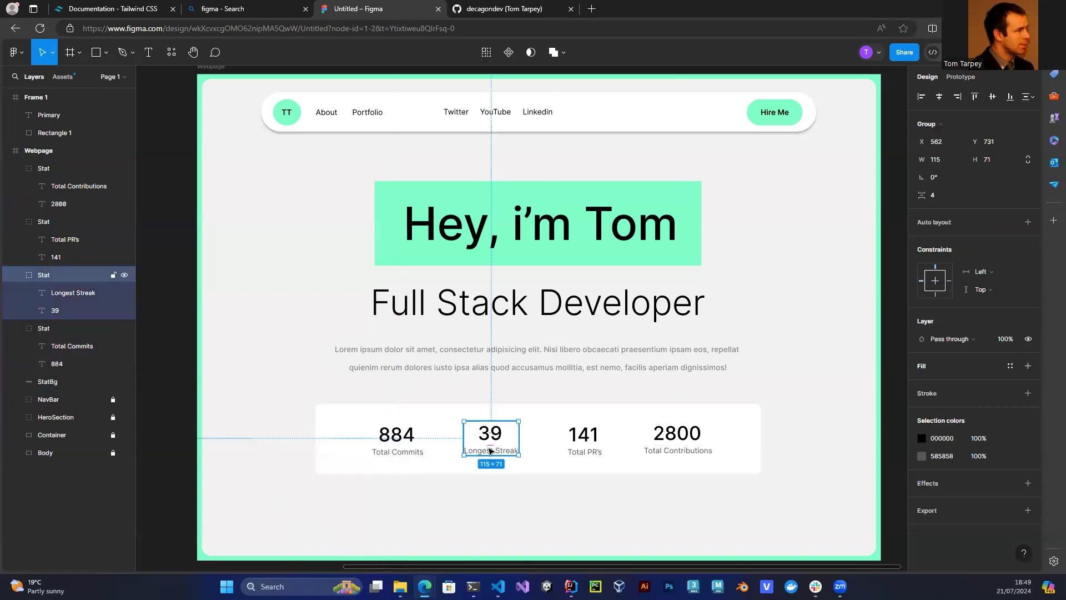
pyautogui.click(395, 438)
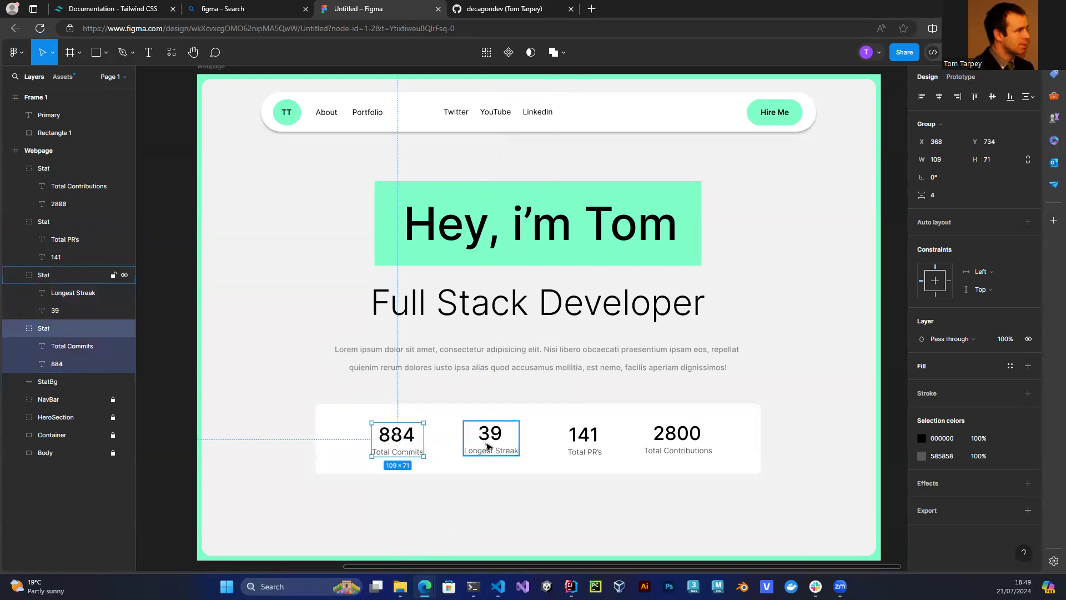
pyautogui.keyDown('shift'); pyautogui.click(488, 443); pyautogui.keyUp('shift')
pyautogui.keyDown('shift'); pyautogui.click(590, 445); pyautogui.keyUp('shift')
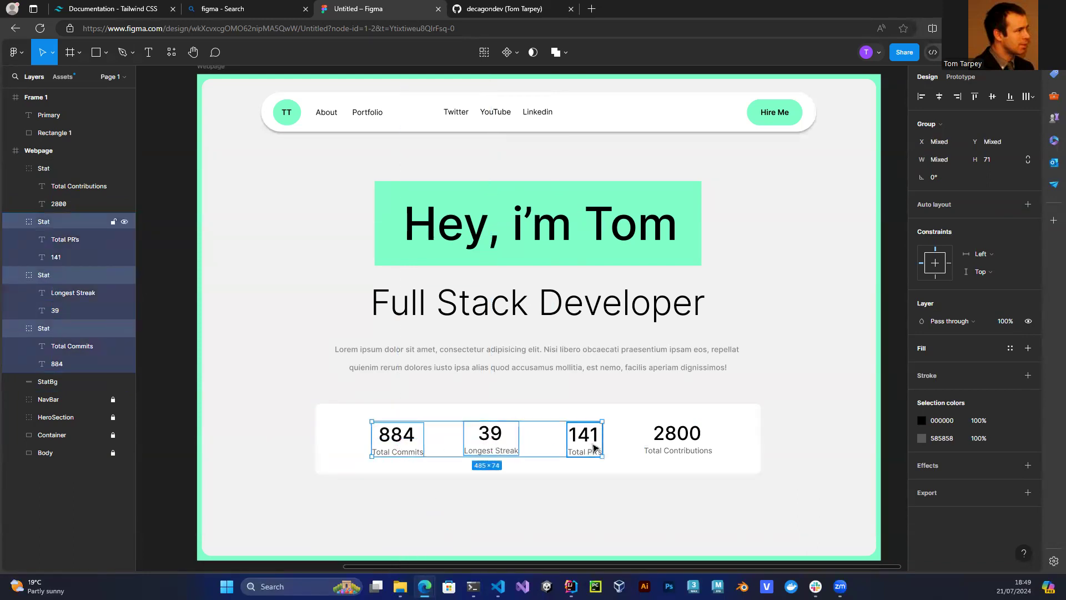
pyautogui.keyDown('shift'); pyautogui.click(682, 442); pyautogui.keyUp('shift')
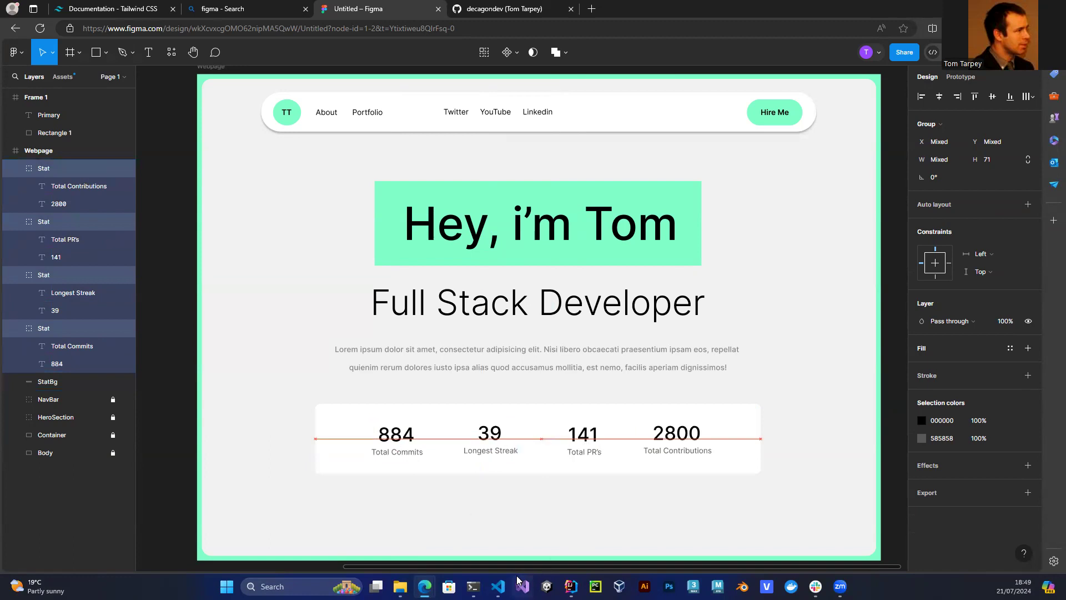
pyautogui.moveTo(593, 444); pyautogui.dragTo(591, 443)
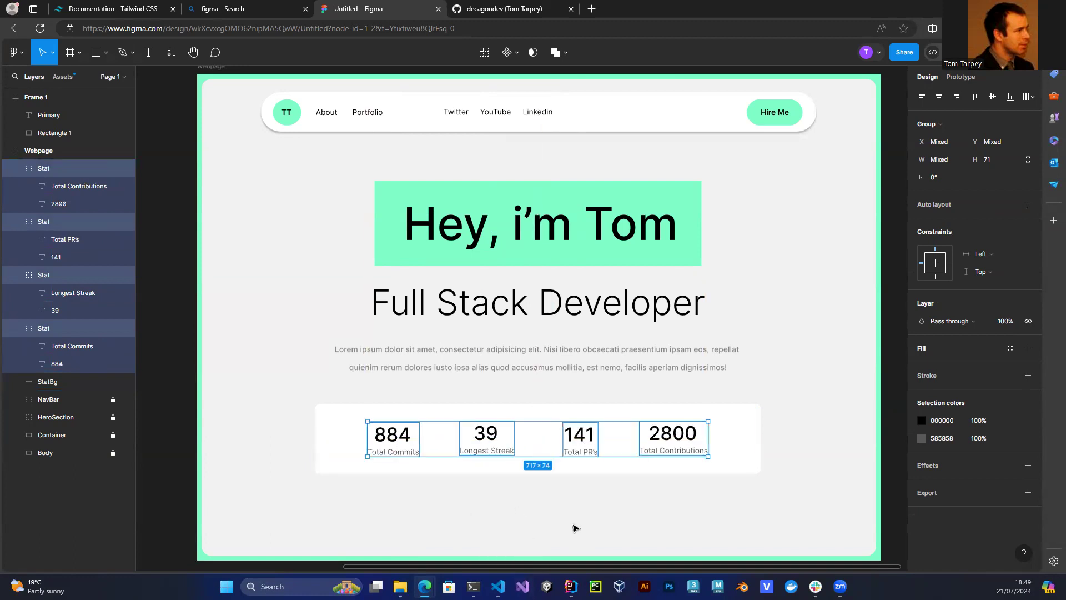
pyautogui.click(583, 526)
# Group the four Stat groups together with the StatBg rectangle.
pyautogui.click(750, 450)
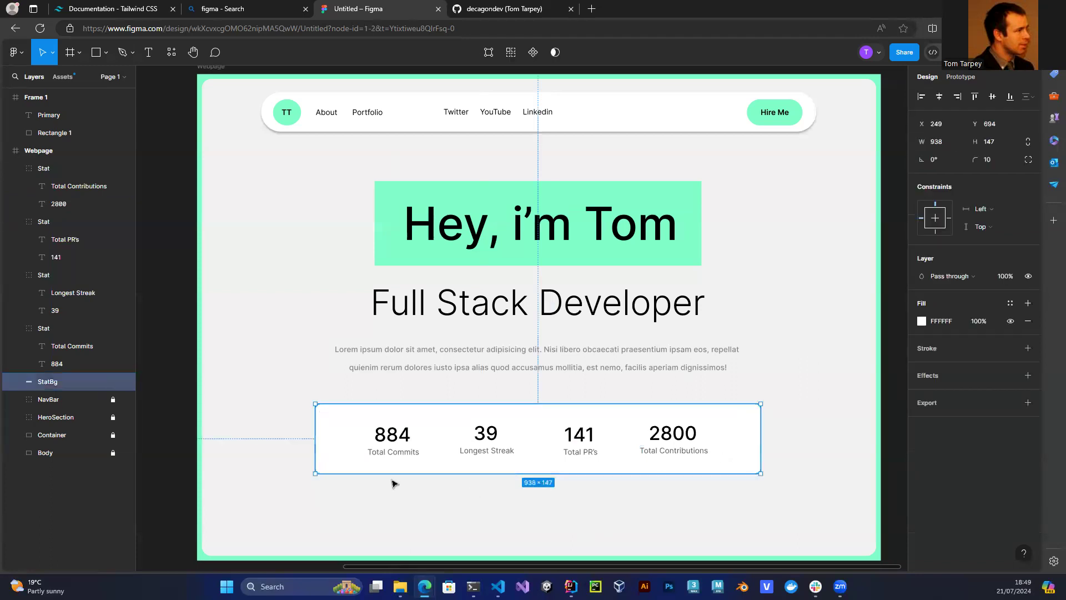
pyautogui.keyDown('shift'); pyautogui.click(42, 222); pyautogui.keyUp('shift')
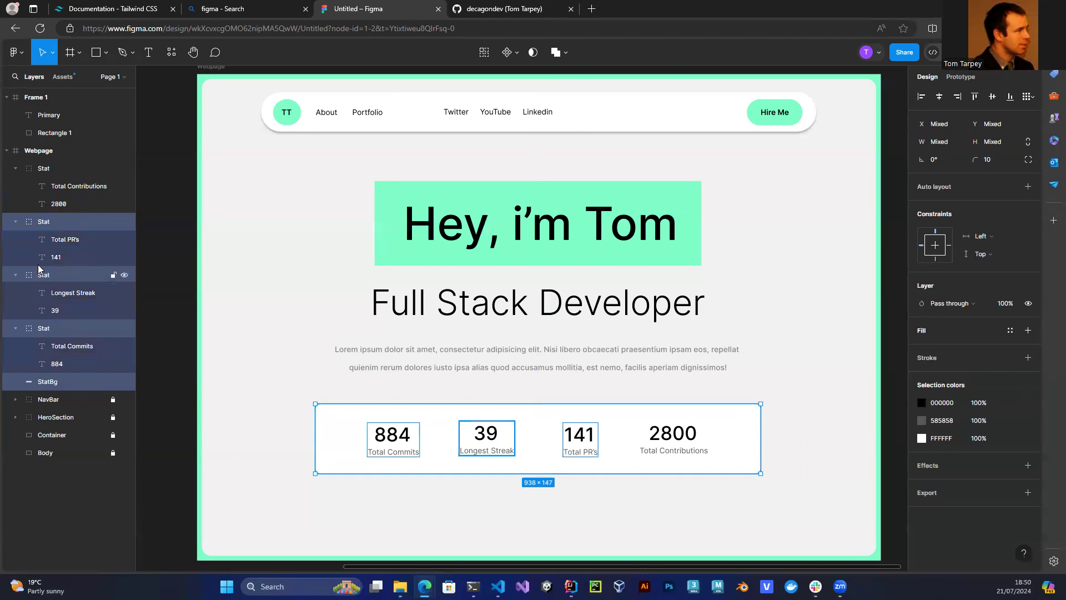
pyautogui.keyDown('shift'); pyautogui.click(33, 169); pyautogui.keyUp('shift')
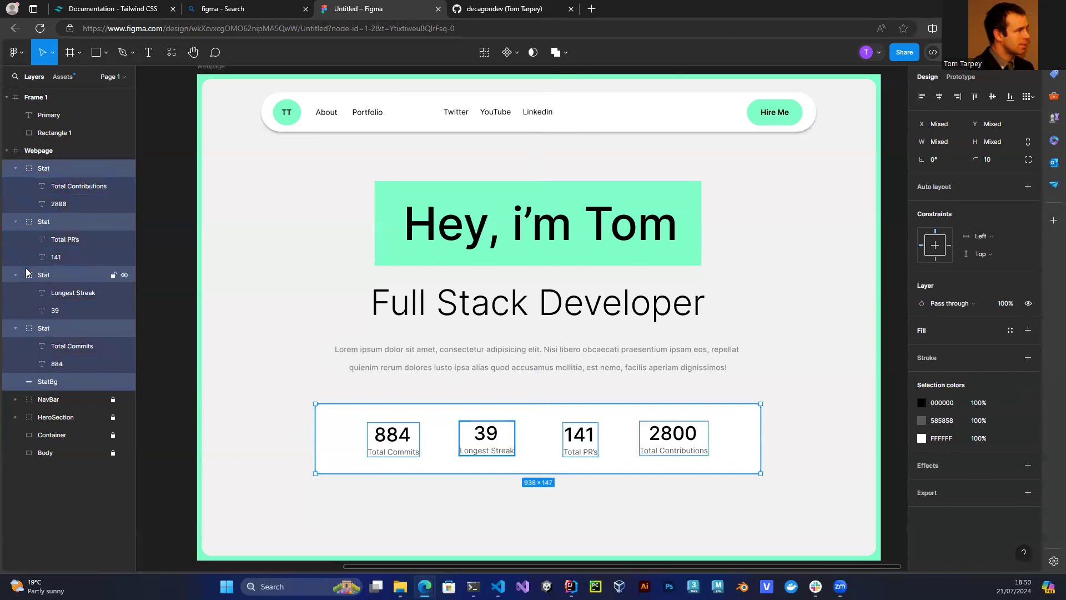
pyautogui.hotkey('ctrl', 'g')
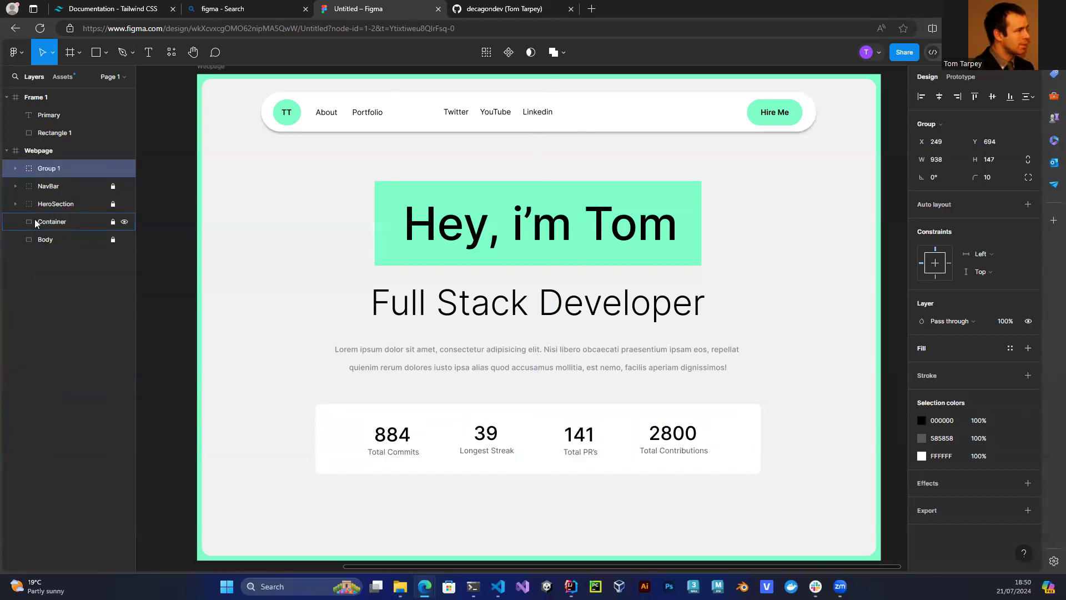
# Rename the new group holding the four stats and their background as "Stats" and deselect it.
pyautogui.doubleClick(44, 168)
pyautogui.write('Stats')
pyautogui.press('Return')
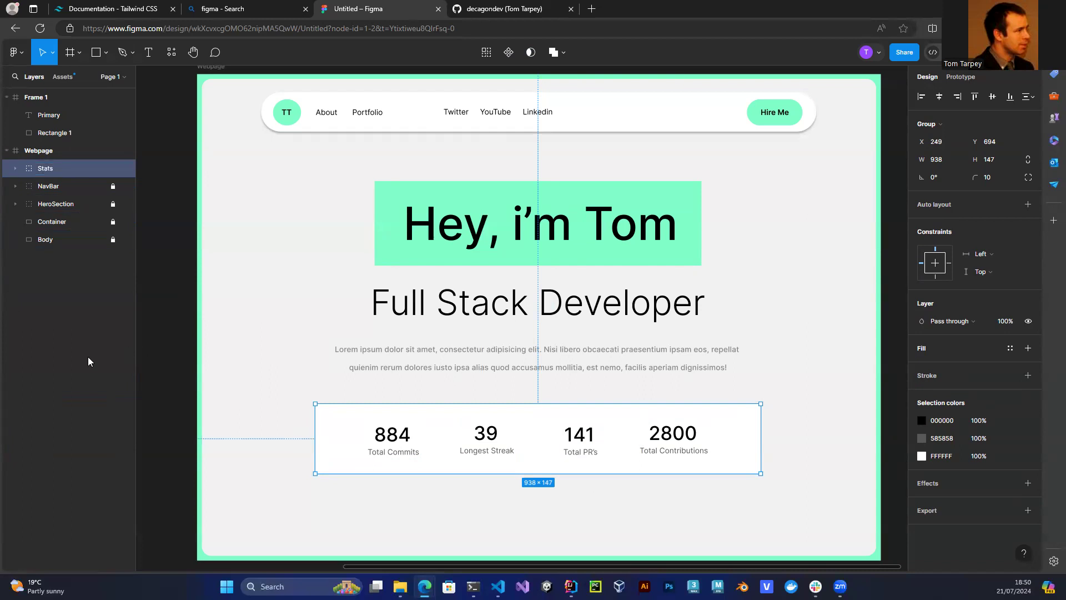
pyautogui.click(139, 386)
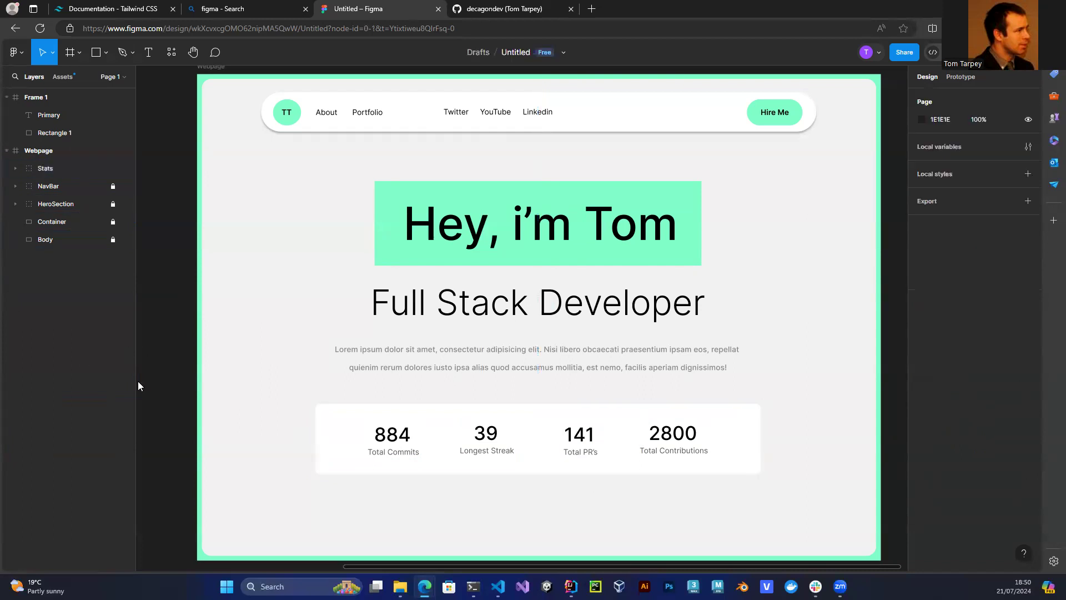
# Collapse the four Stat groups inside the Stats group, and collapse the Stats group itself in the layer list.
pyautogui.click(15, 168)
pyautogui.click(28, 186)
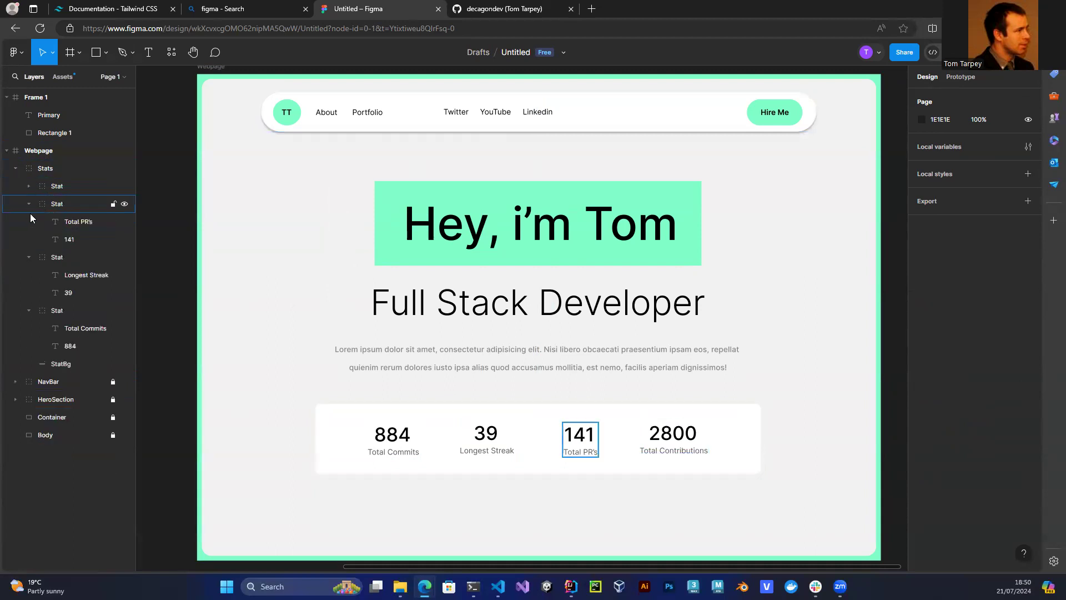
pyautogui.click(26, 204)
pyautogui.click(28, 222)
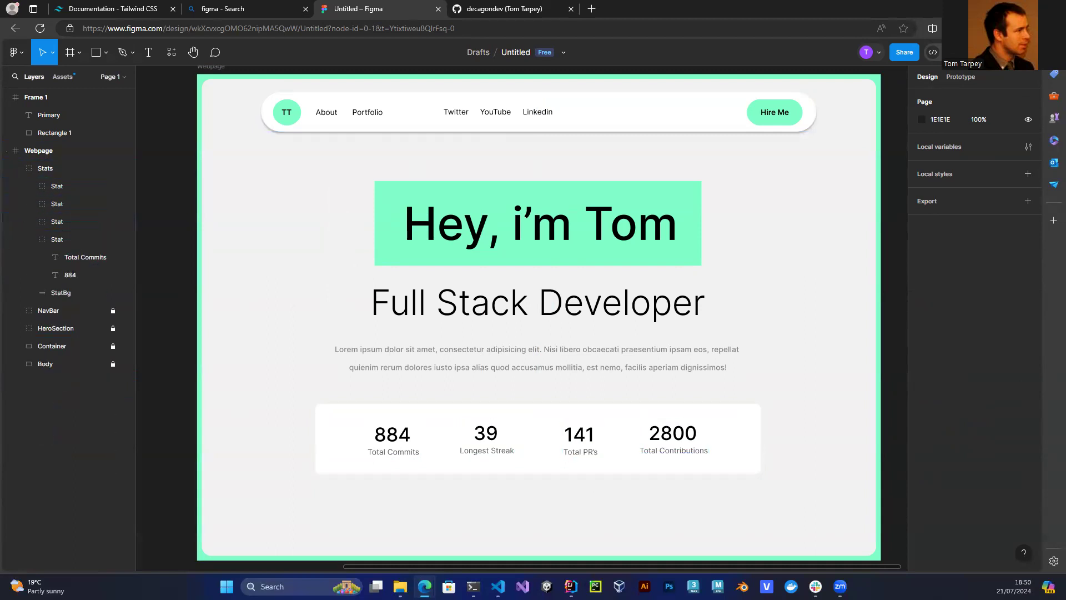
pyautogui.click(29, 239)
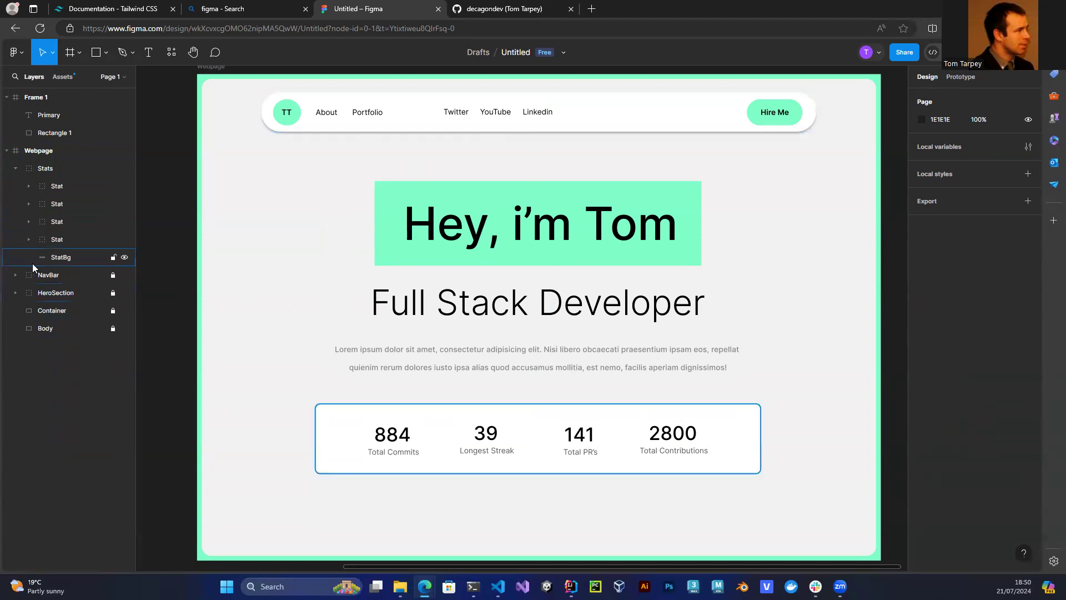
pyautogui.click(15, 169)
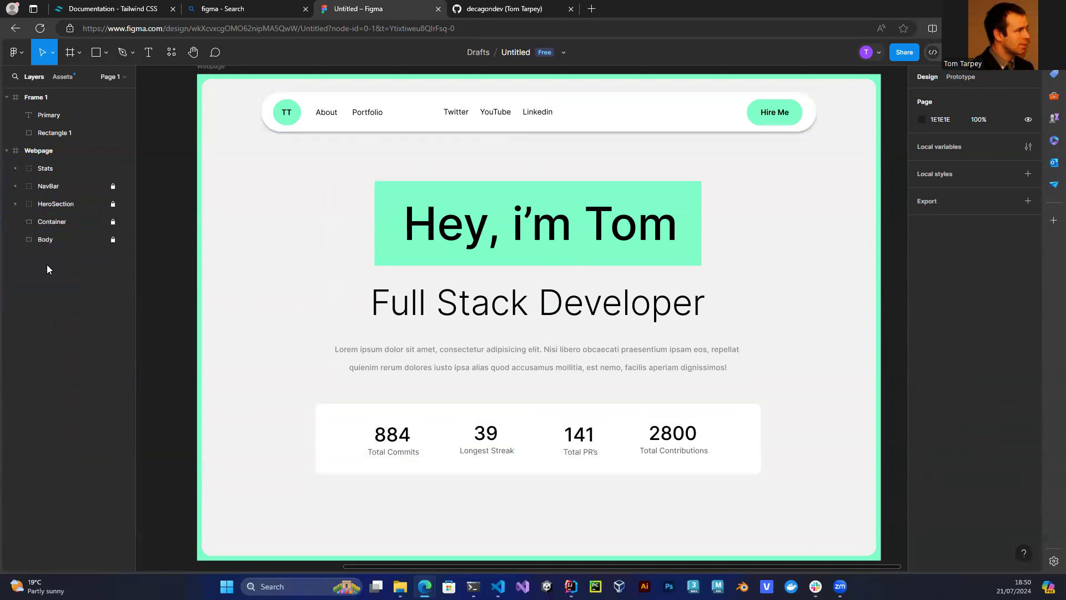